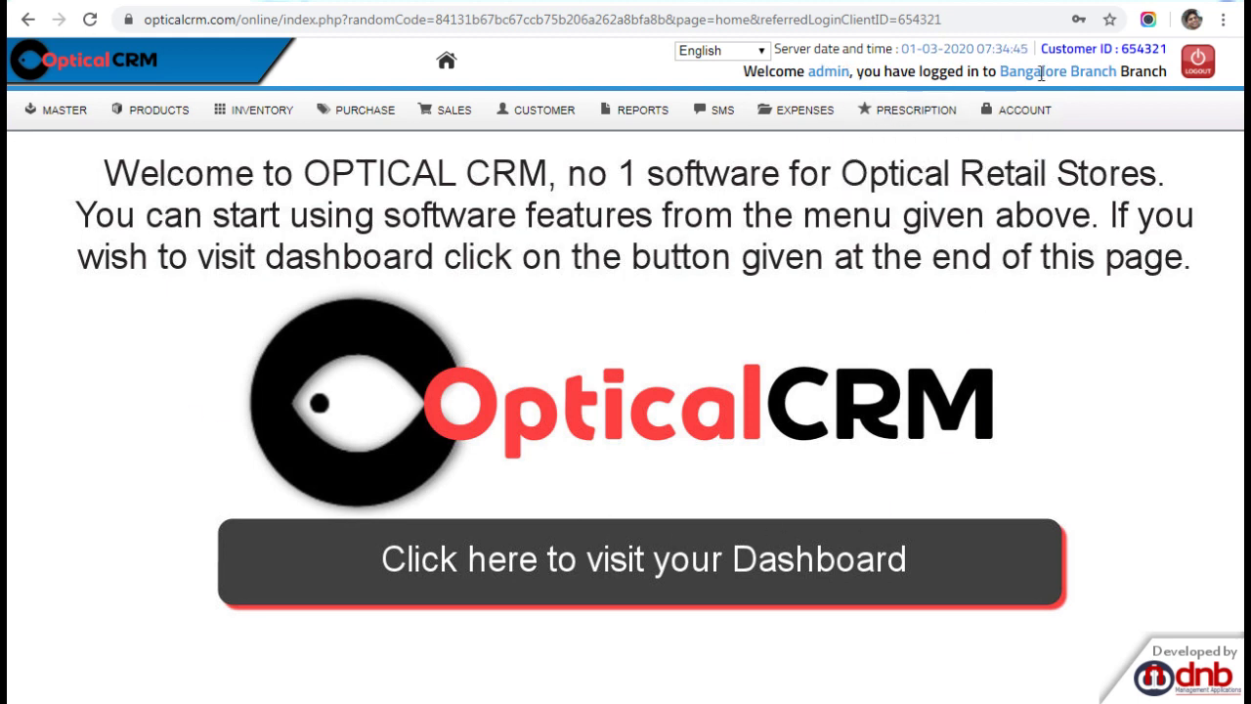
Open the dashboard and review the branches offered in its branch filter
double_click(1152, 48)
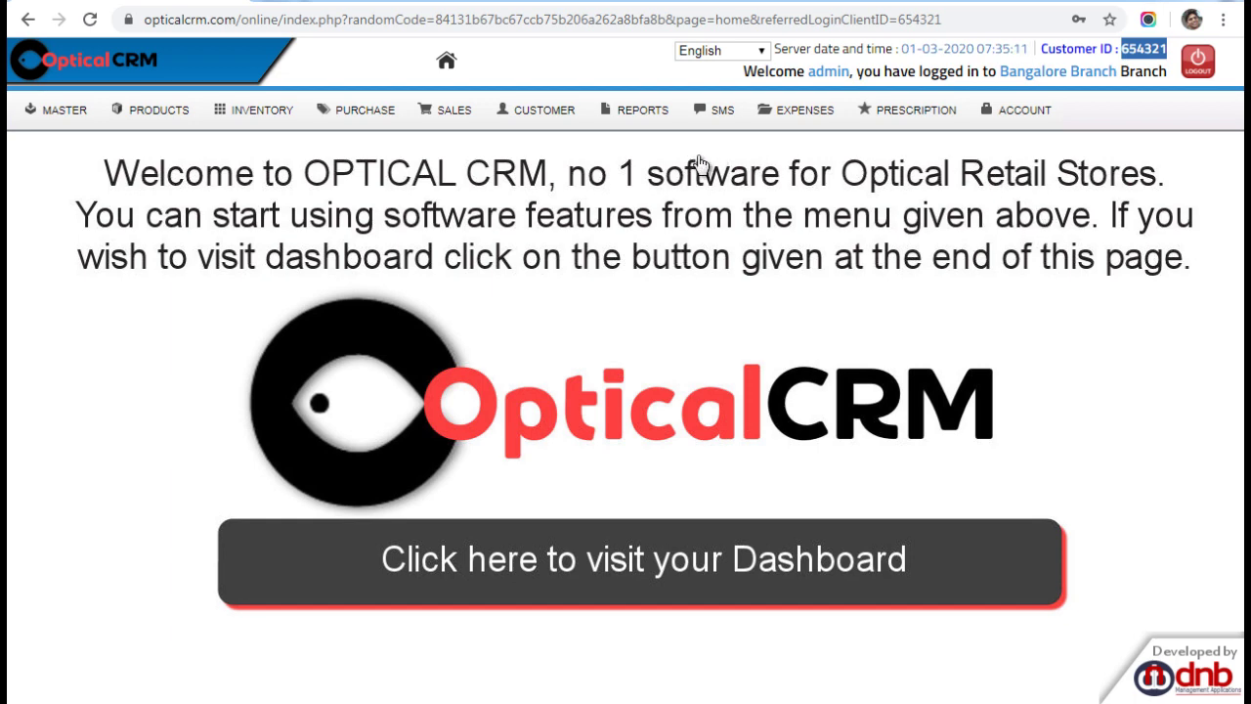
left_click(446, 61)
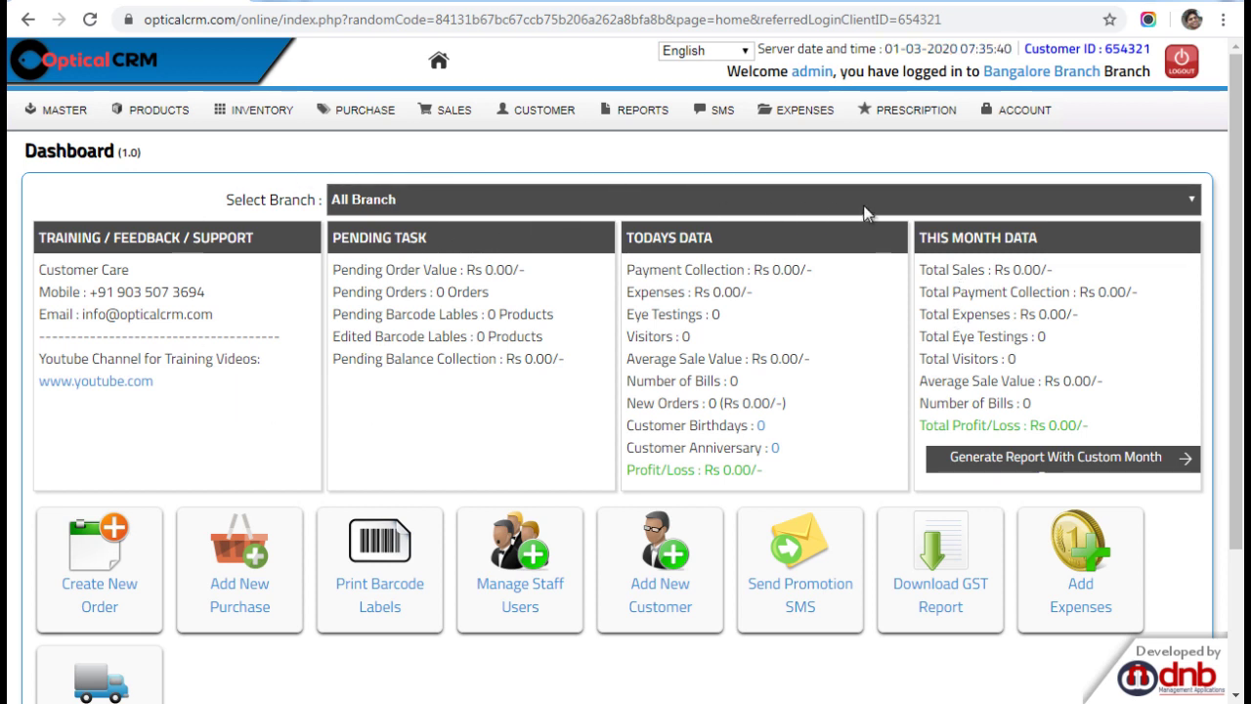
left_click(496, 206)
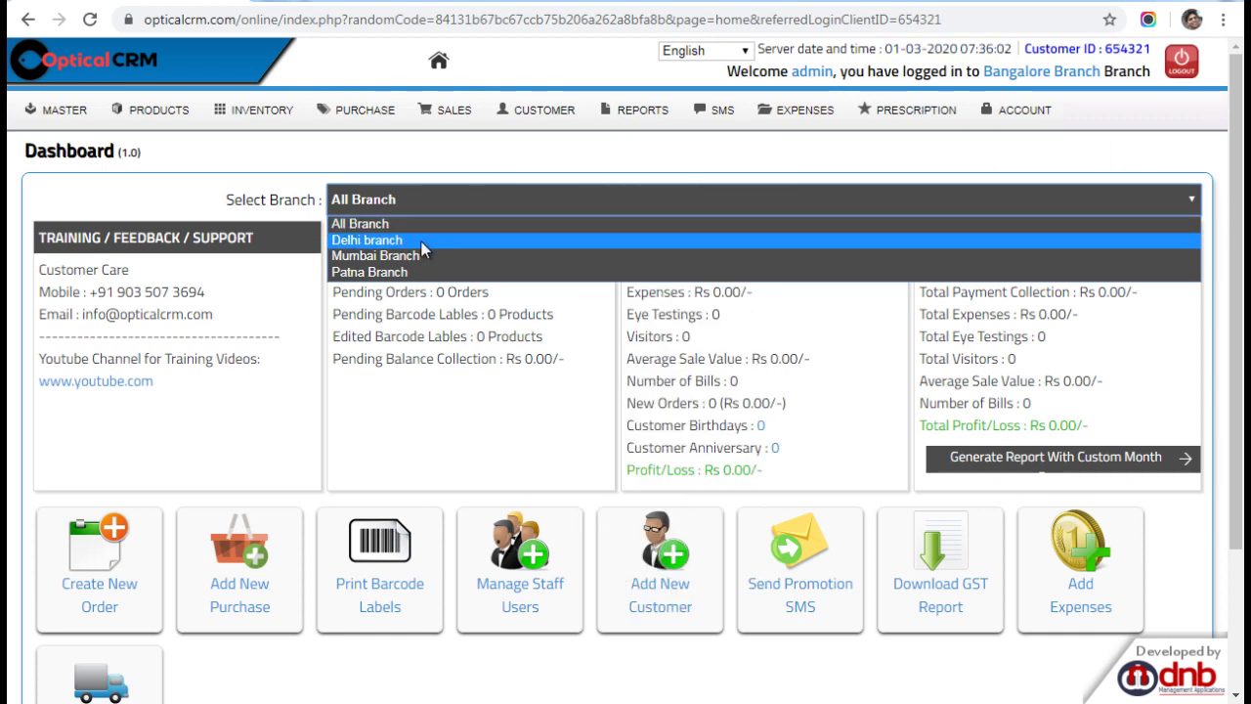
left_click(577, 165)
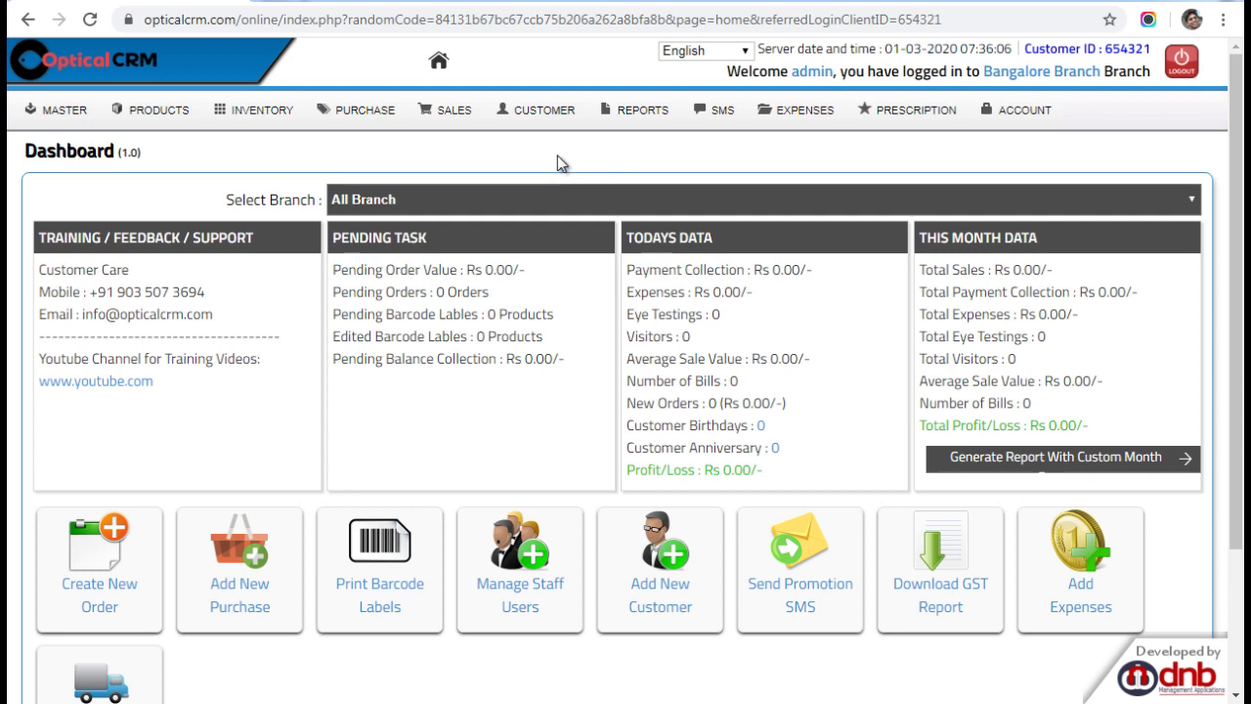
Examine the dashboard's training and support details and its shortcut tiles
left_click_drag(38, 268, 179, 399)
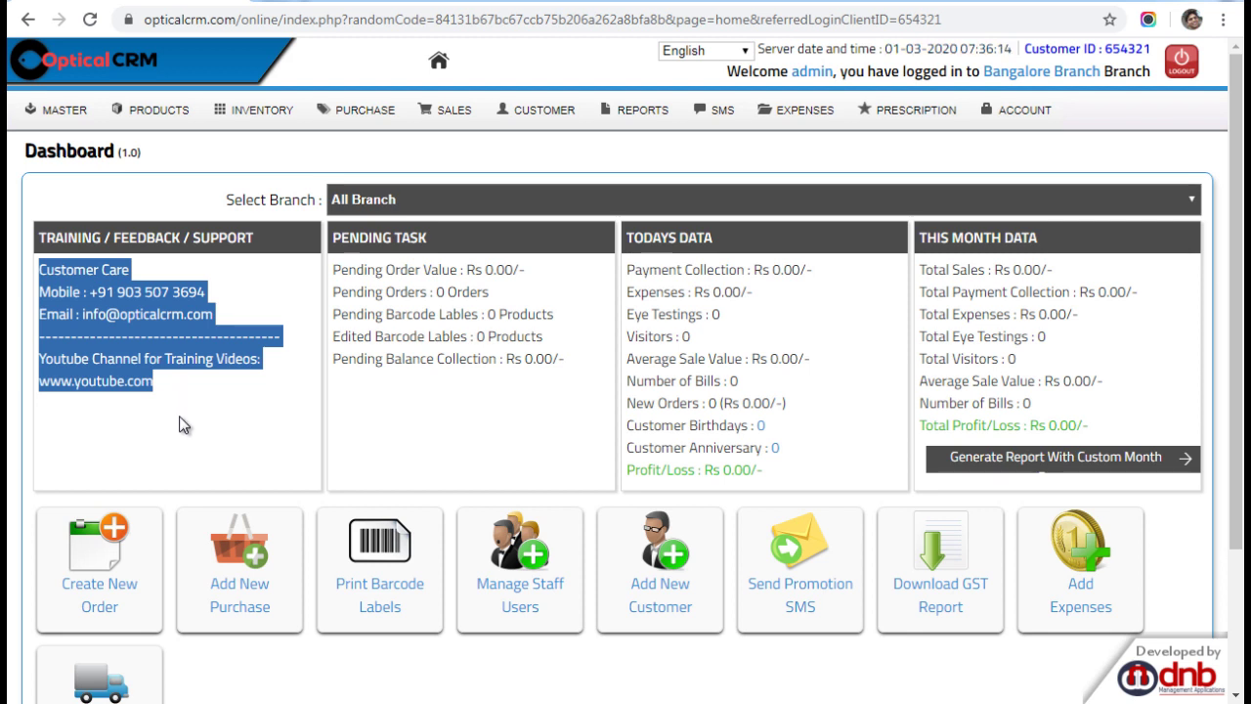
left_click(179, 424)
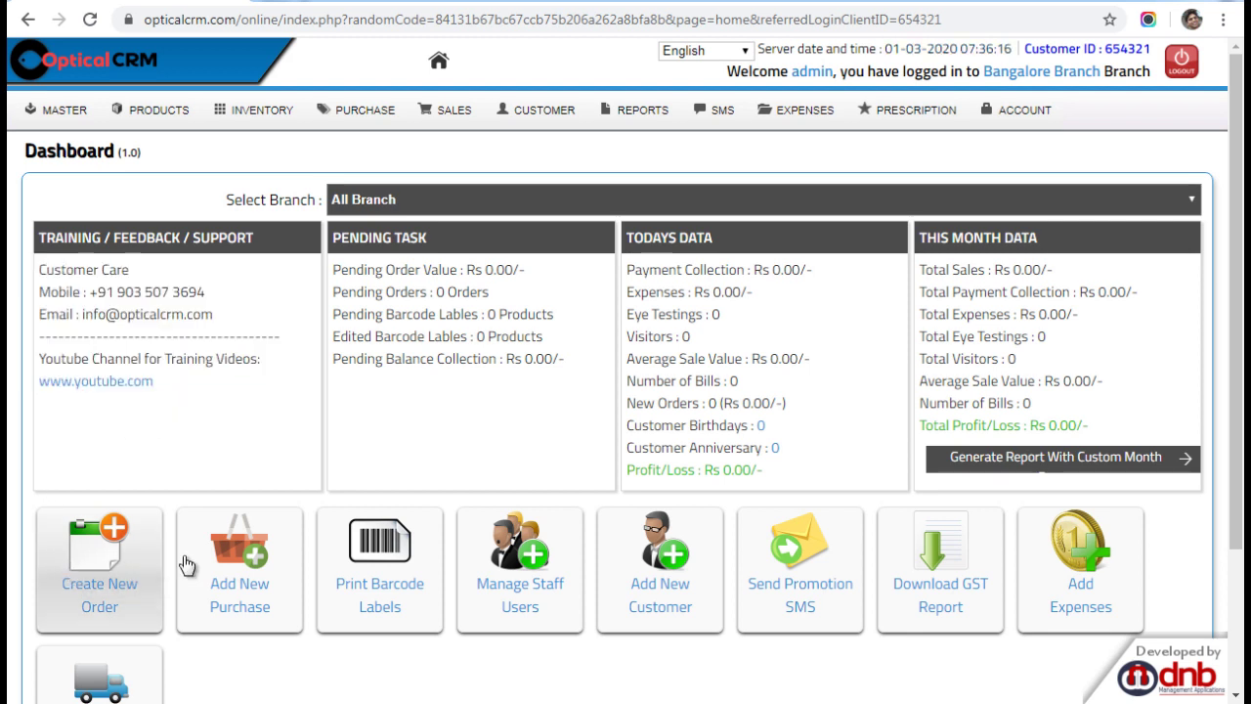
scroll(975, 576, "down", 1)
scroll(975, 577, "down", 1)
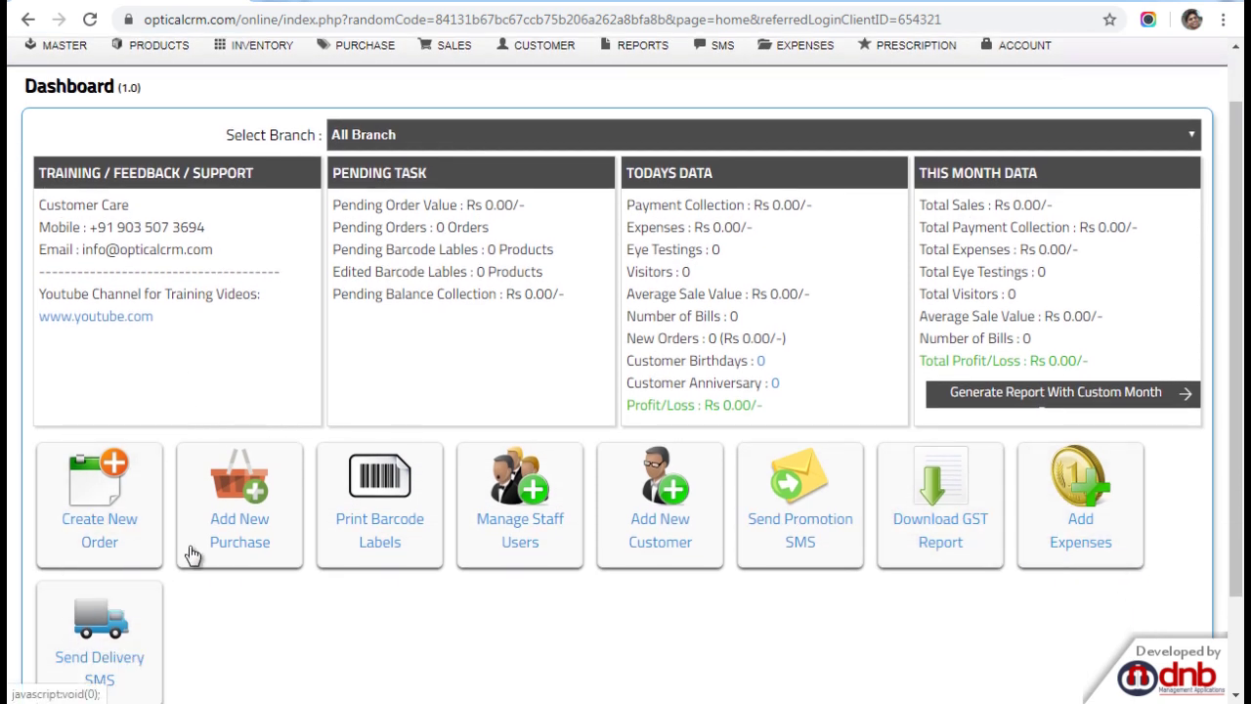
scroll(1071, 513, "up", 1)
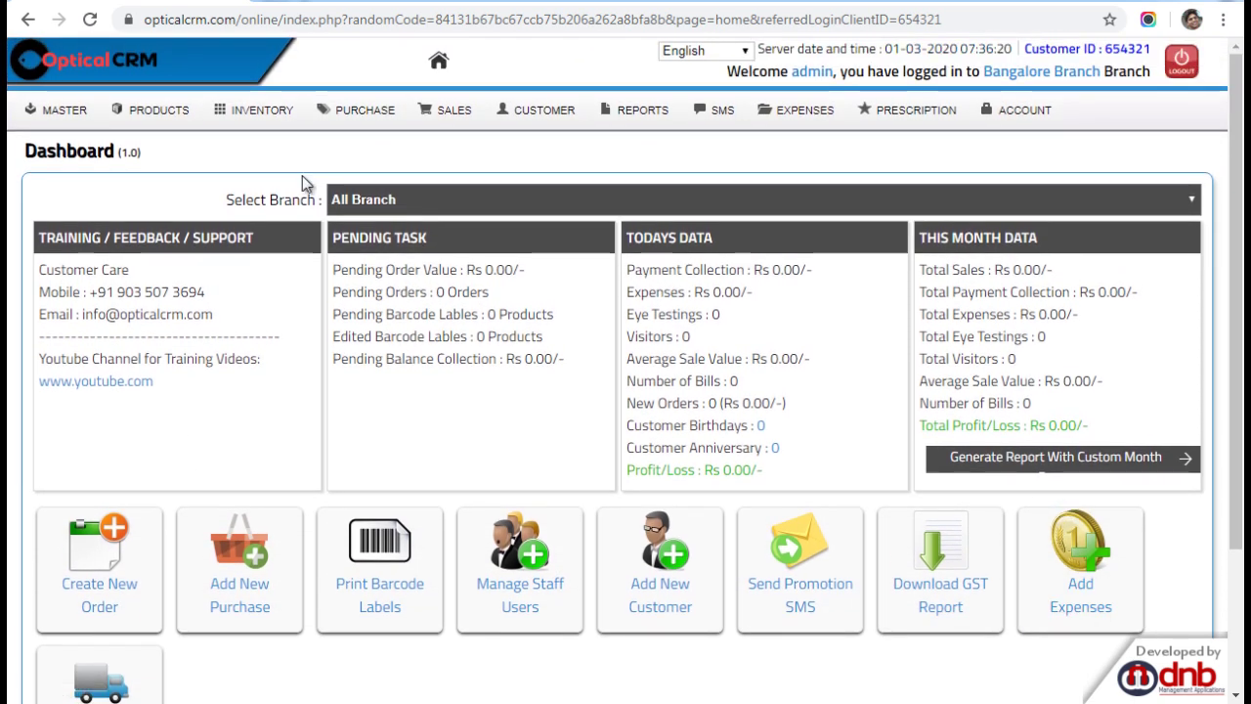
mouse_move(308, 137)
mouse_move(56, 123)
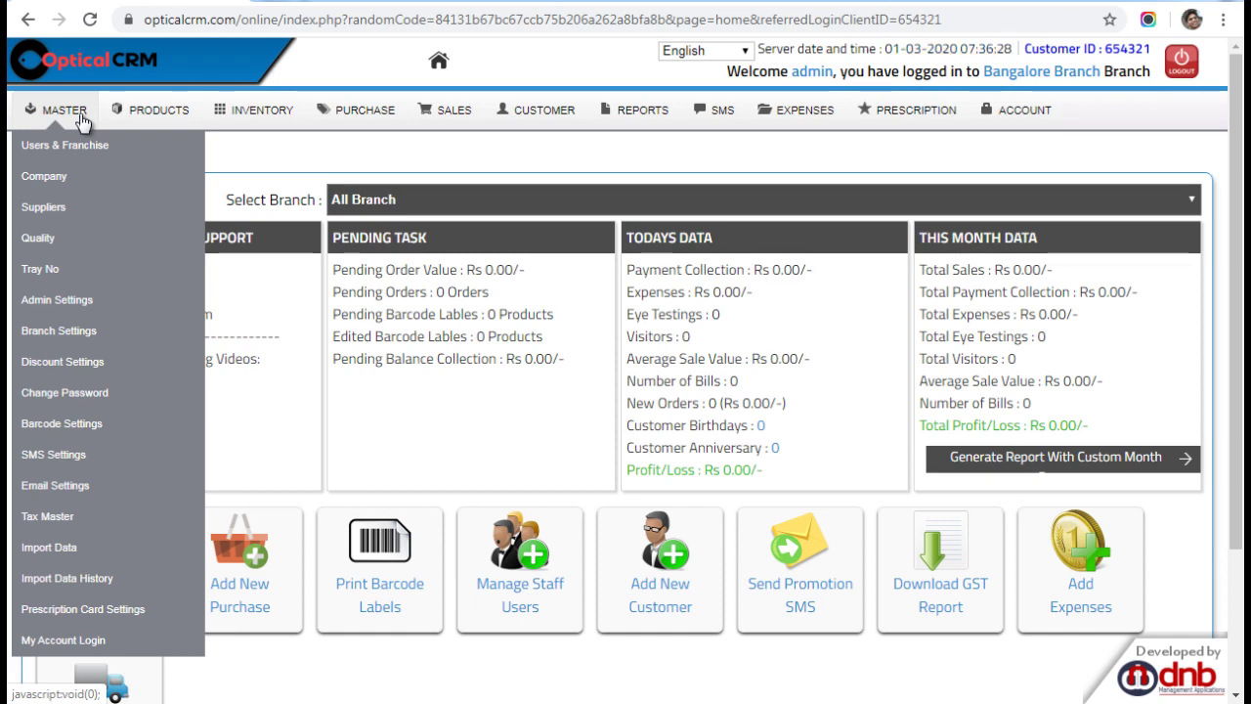
mouse_move(198, 118)
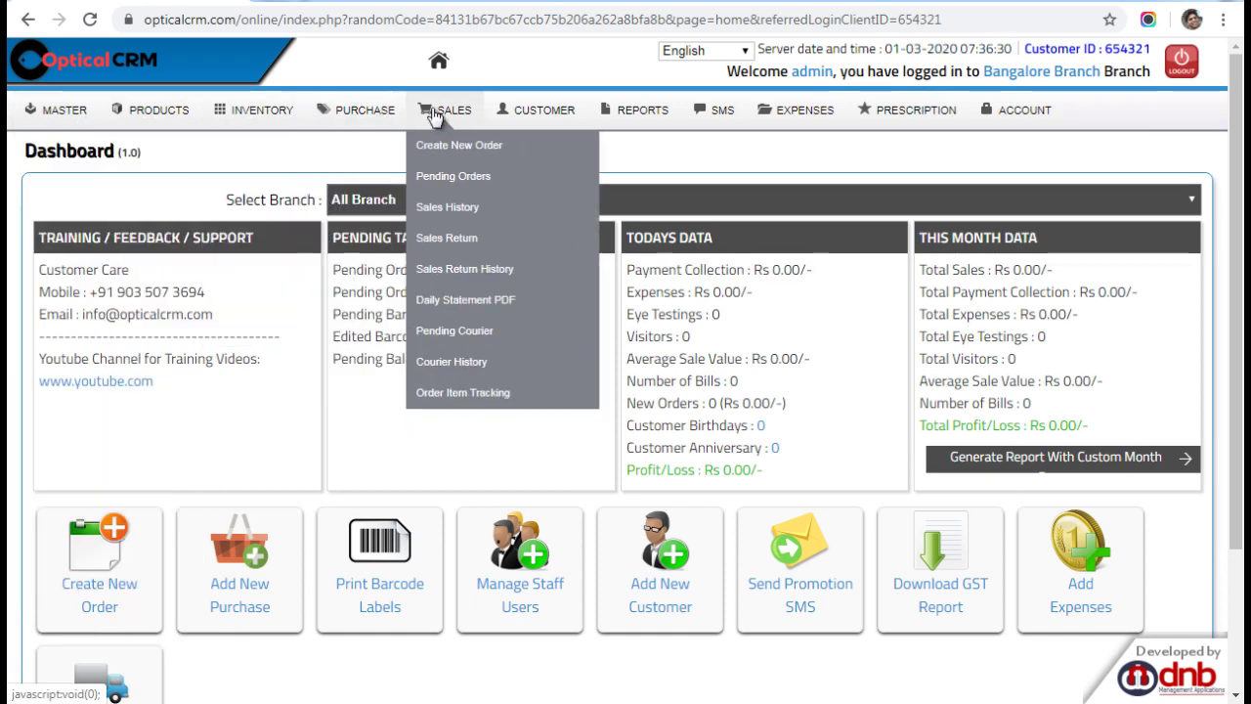
mouse_move(519, 115)
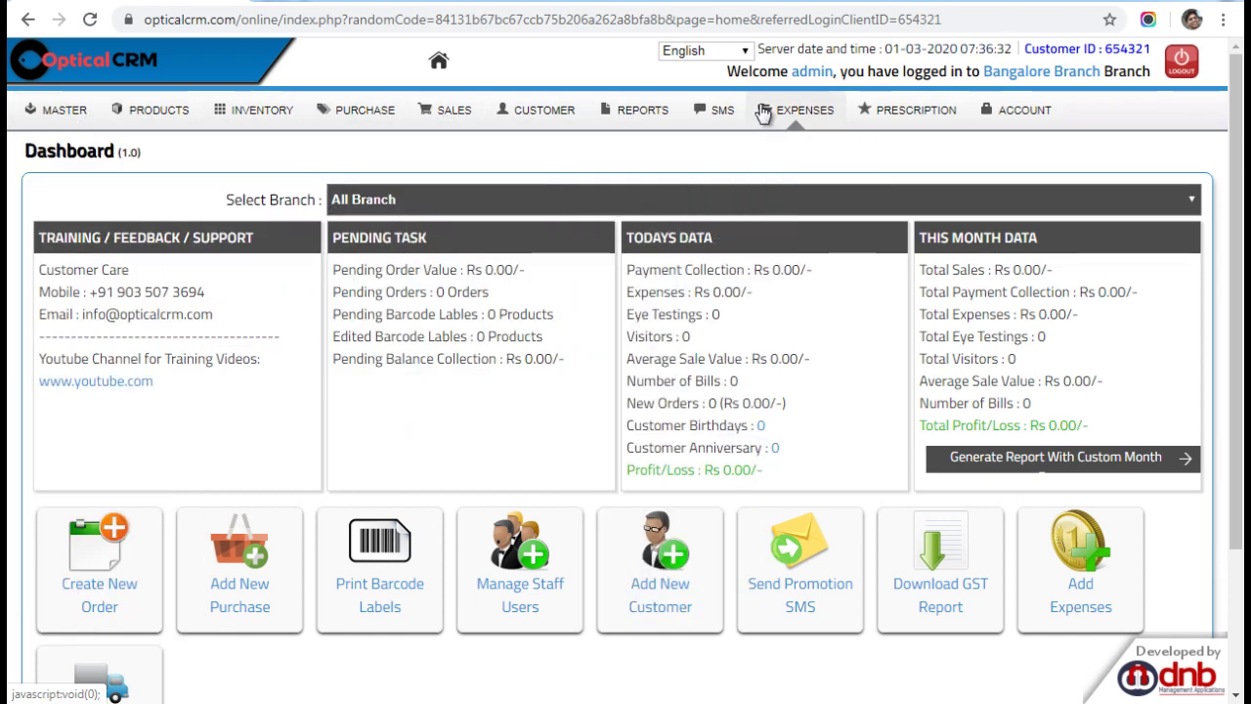
mouse_move(999, 118)
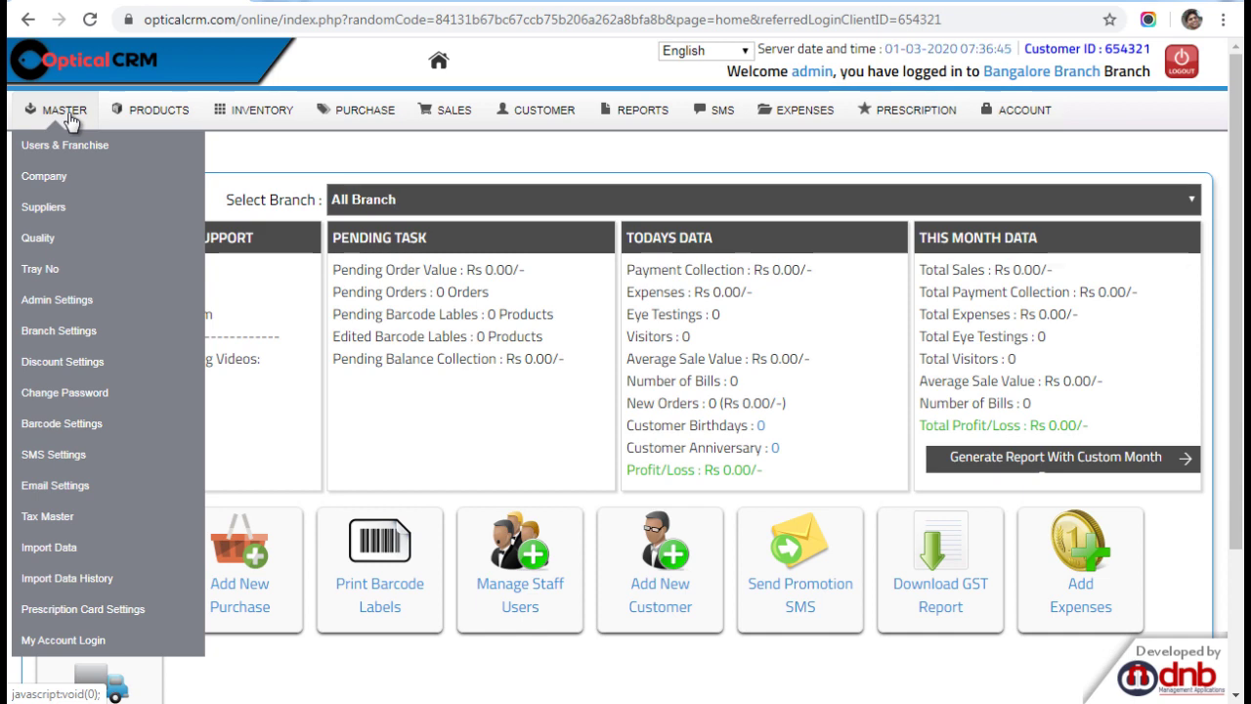
Open Admin Settings and disable Date of Birth and Customer Category in the customer data settings
left_click(69, 305)
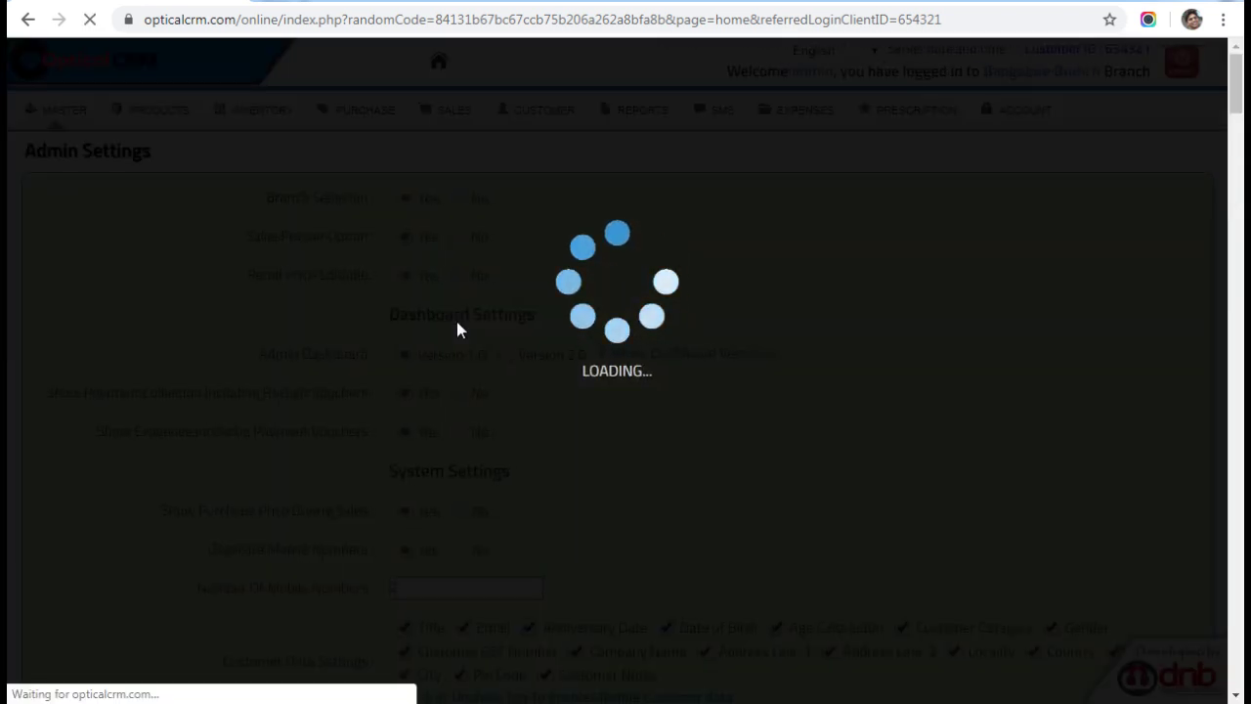
scroll(443, 281, "down", 3)
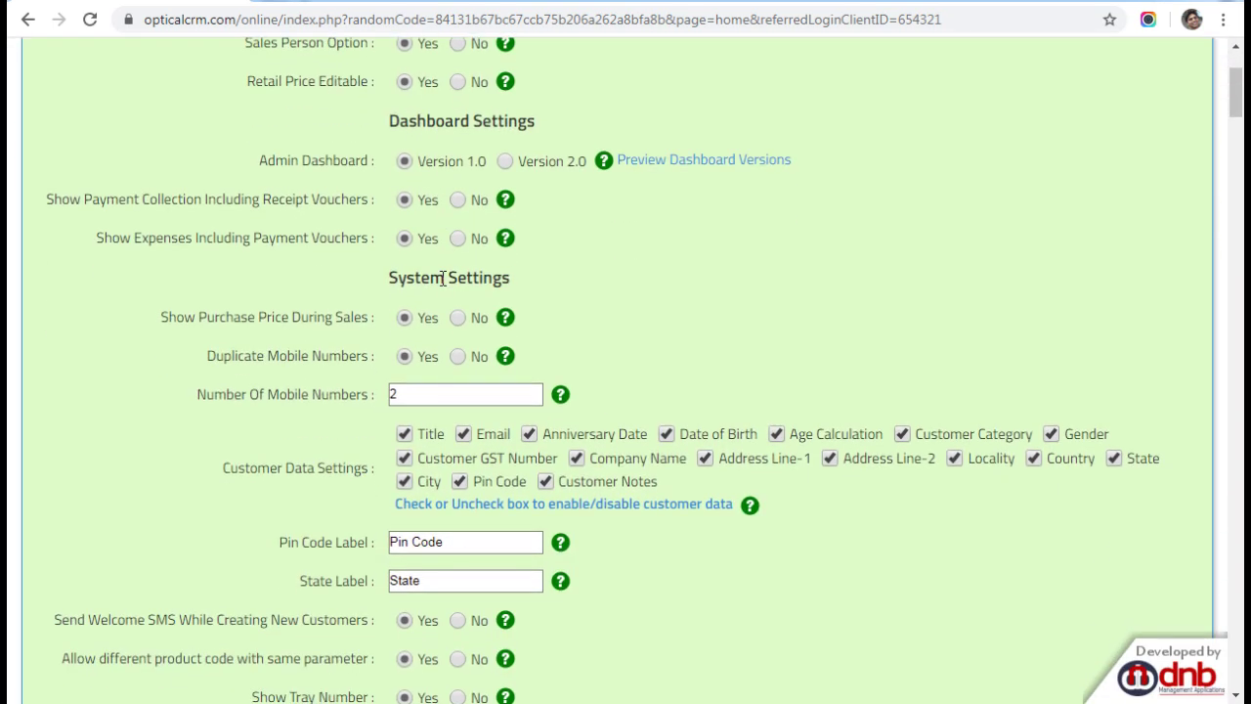
scroll(443, 286, "down", 1)
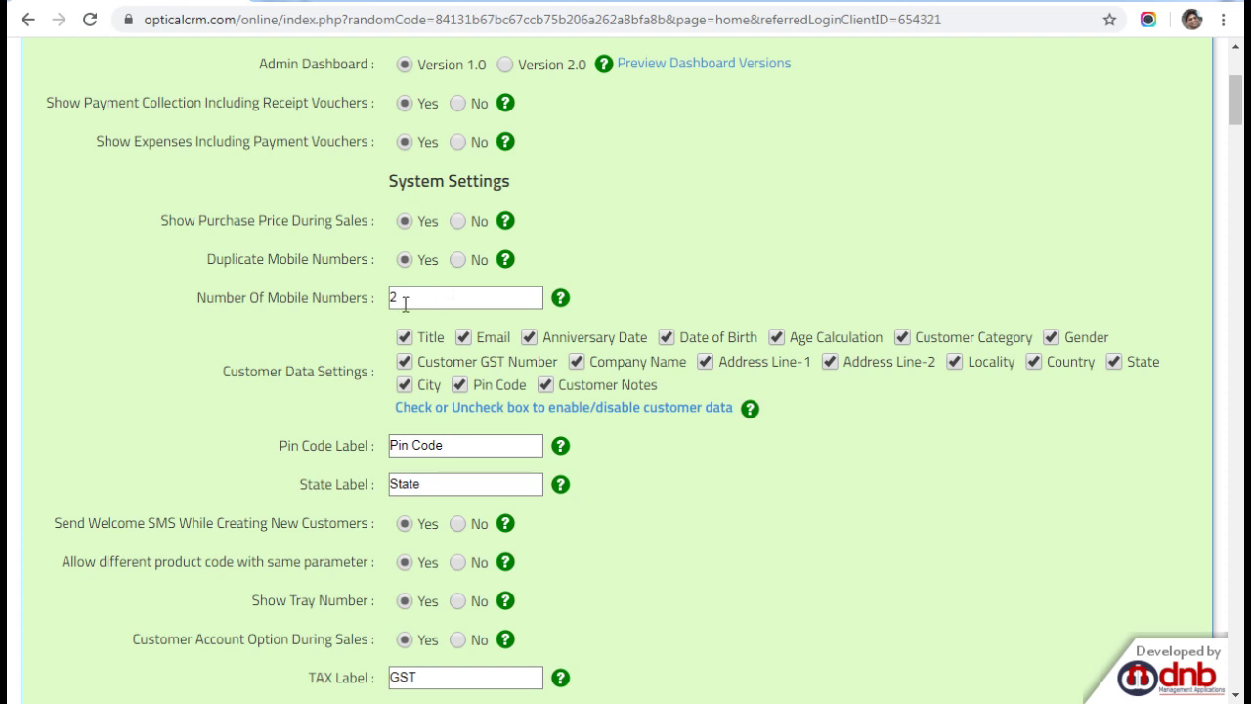
left_click_drag(230, 371, 322, 367)
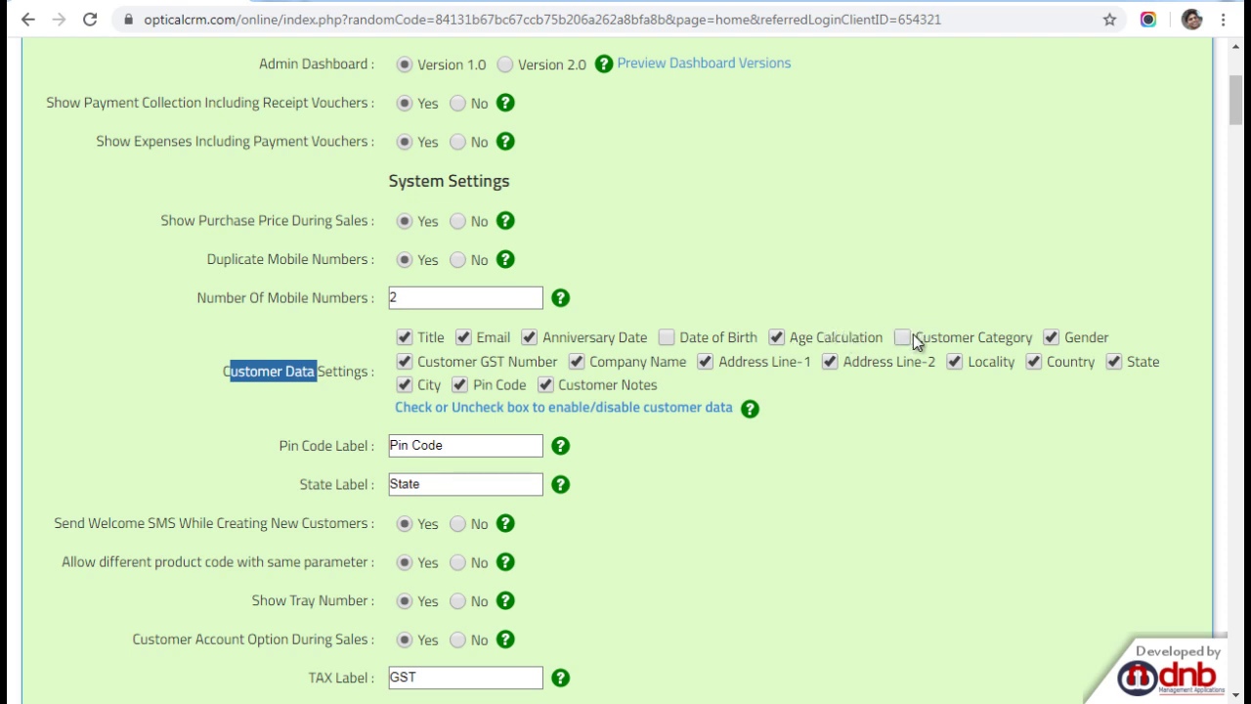
scroll(617, 330, "down", 2)
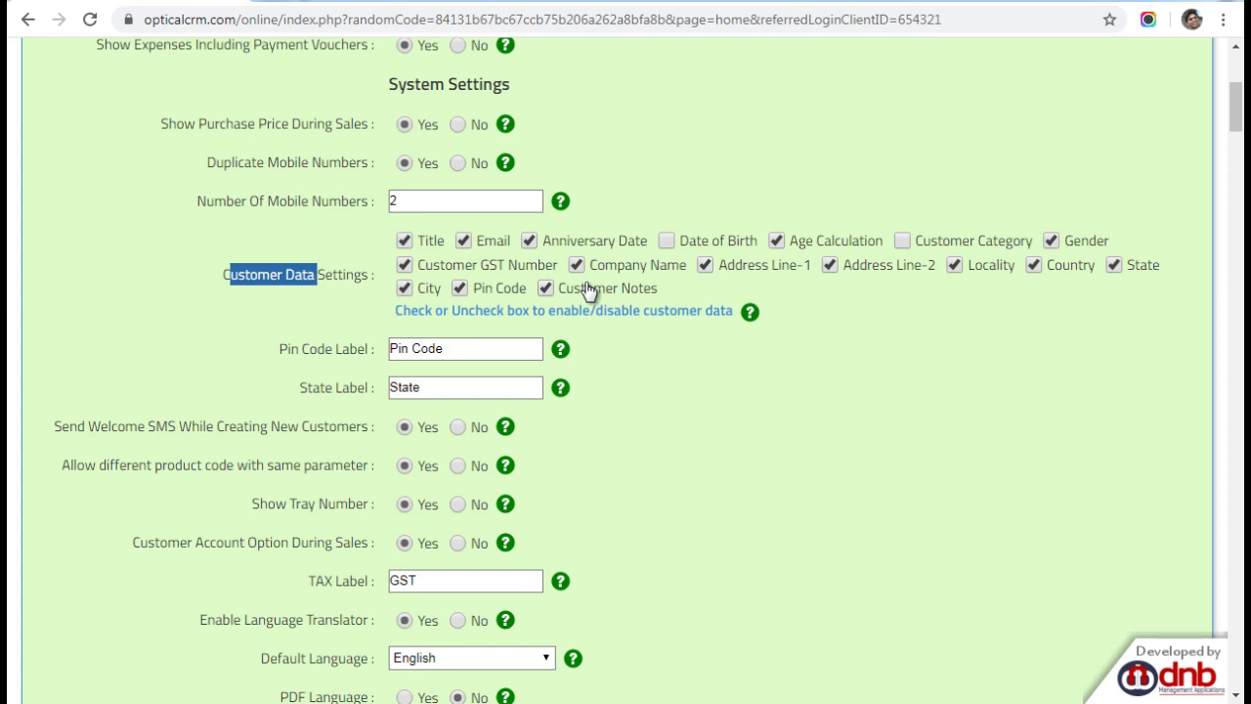
Examine the remaining Admin Settings, including order statuses, product type parameters, and the advance receipt and invoice PDF settings
scroll(587, 290, "up", 4)
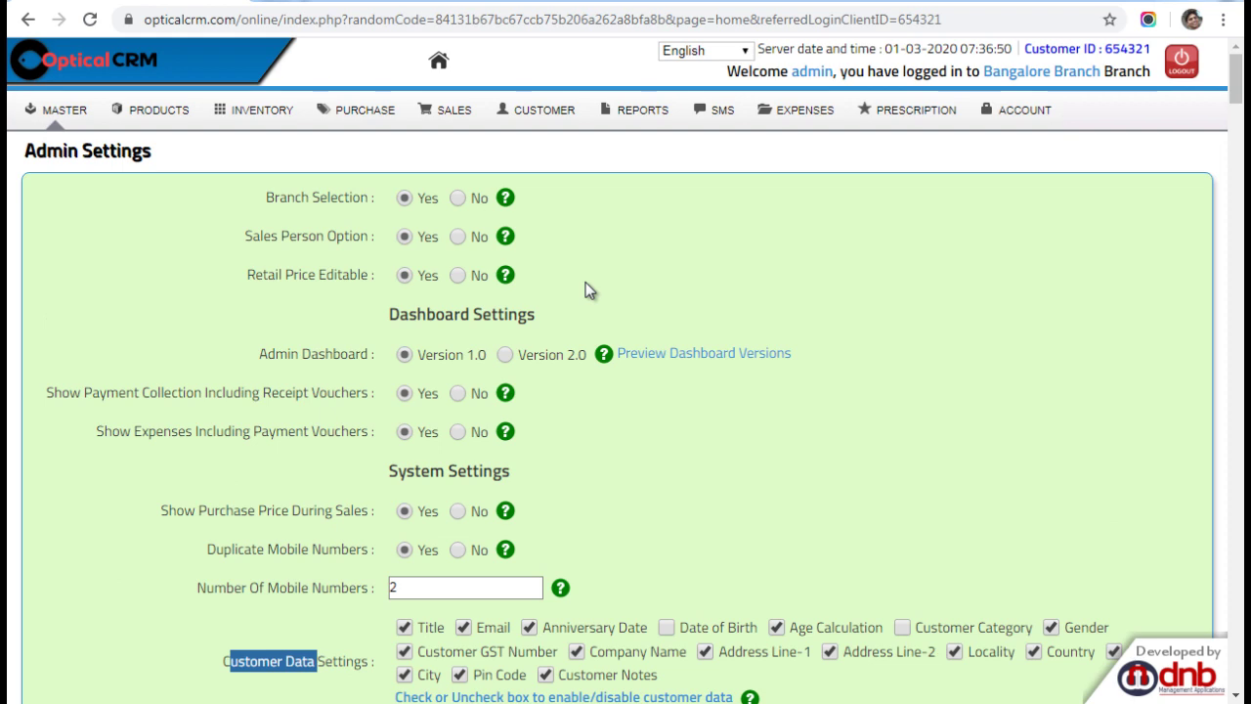
scroll(586, 290, "down", 12)
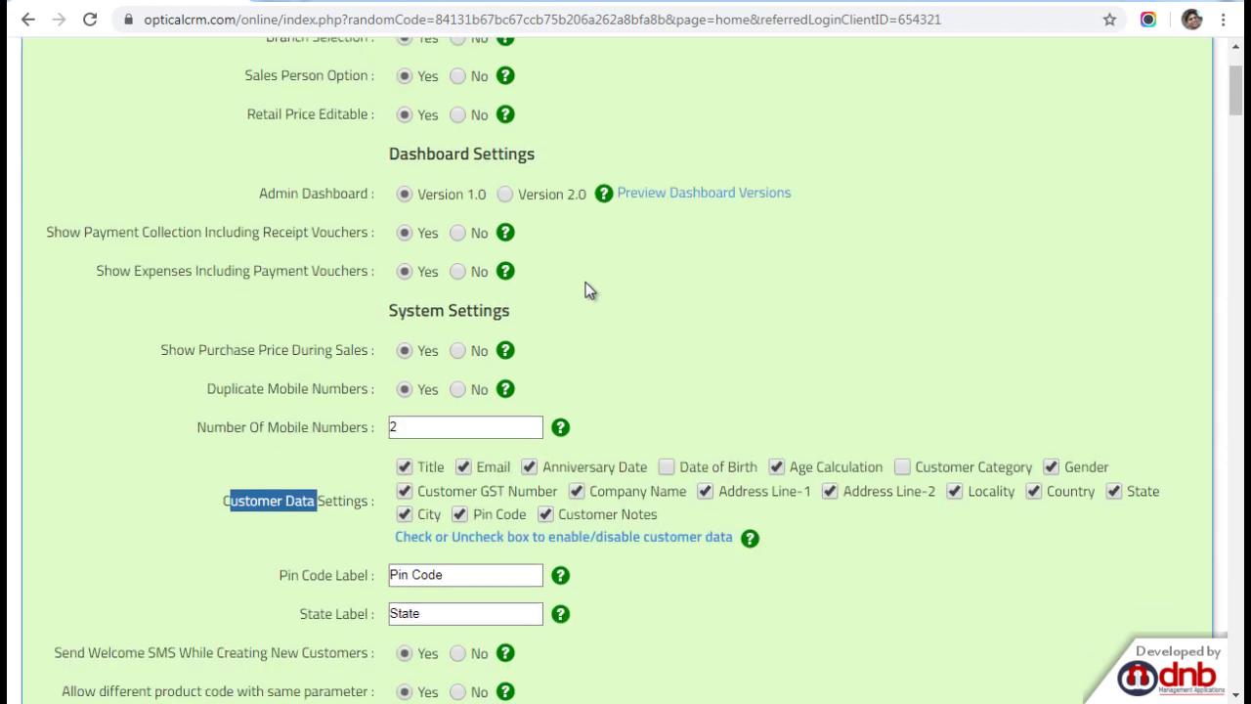
scroll(586, 290, "down", 16)
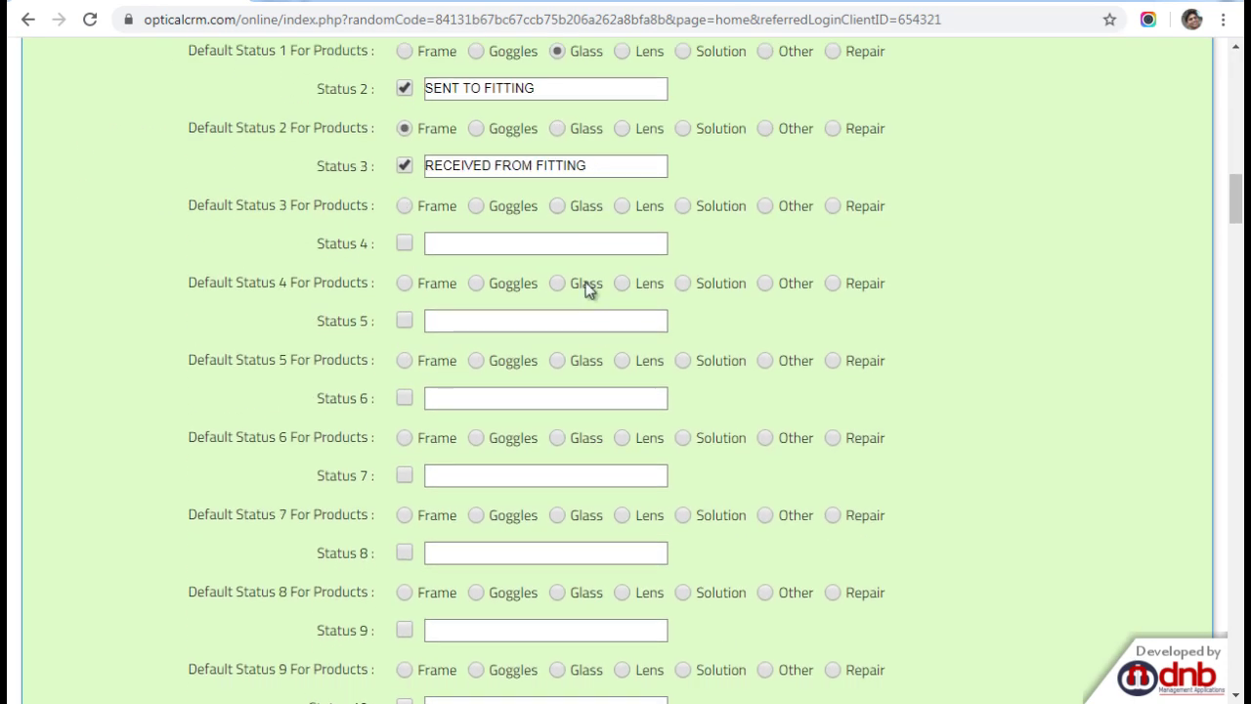
scroll(587, 289, "down", 4)
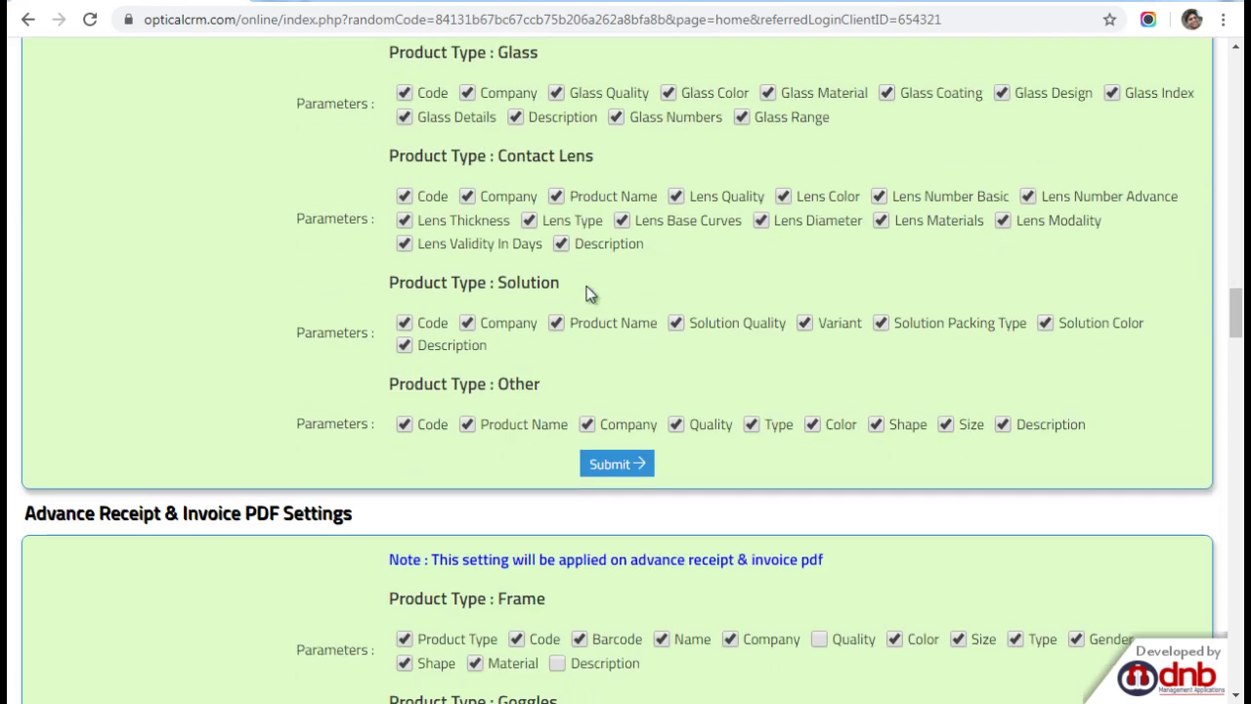
scroll(586, 290, "up", 1)
scroll(586, 289, "down", 4)
scroll(587, 294, "down", 18)
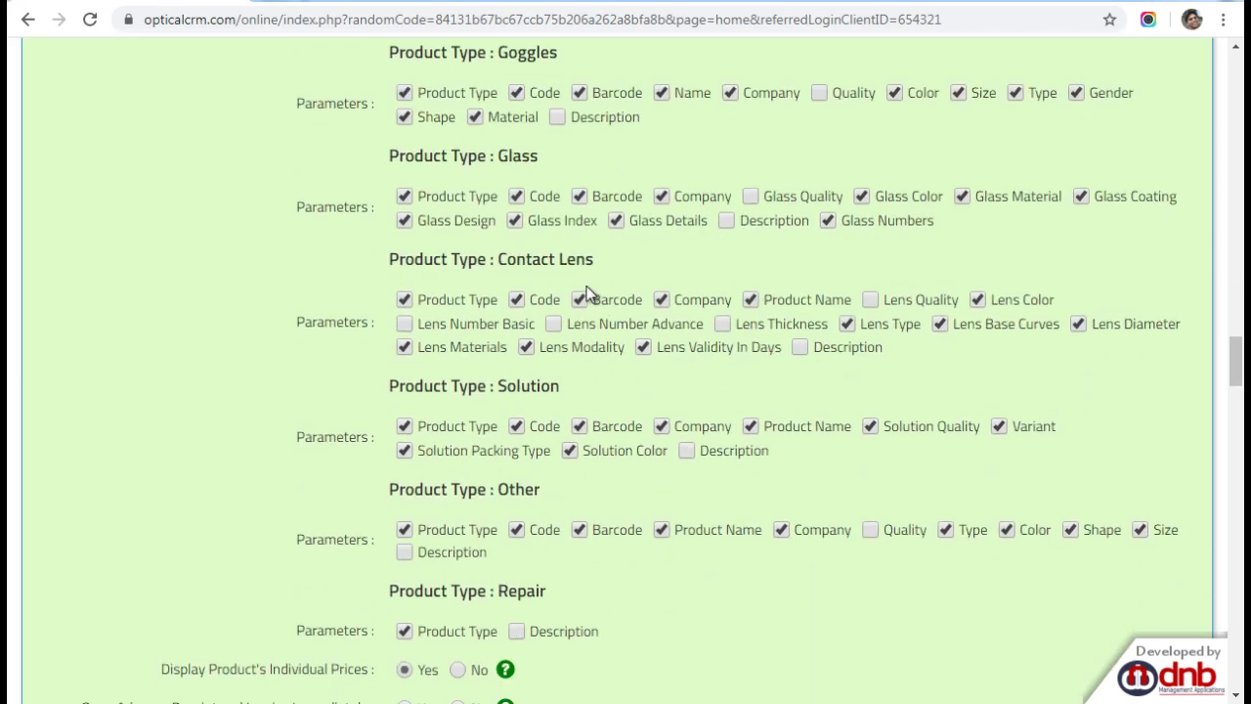
left_click_drag(1237, 558, 1232, 135)
scroll(8, 174, "up", 6)
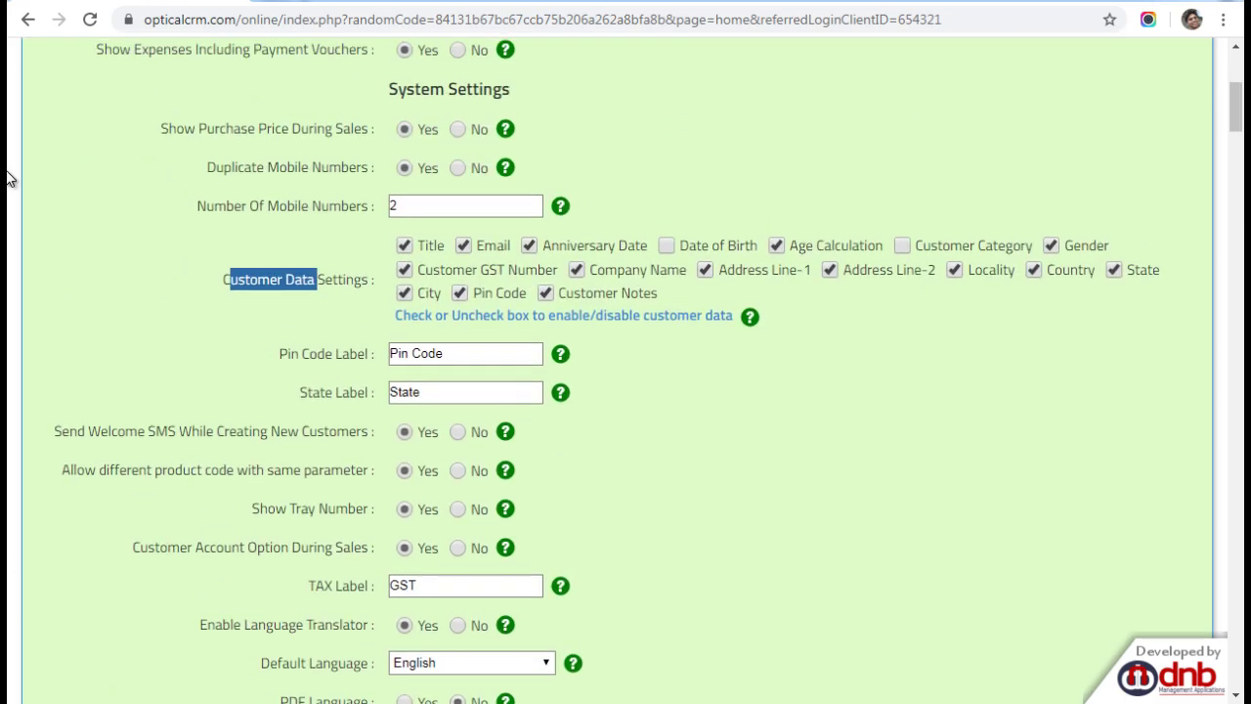
Open Branch Settings and load the Delhi branch to review its receipt settings
mouse_move(40, 127)
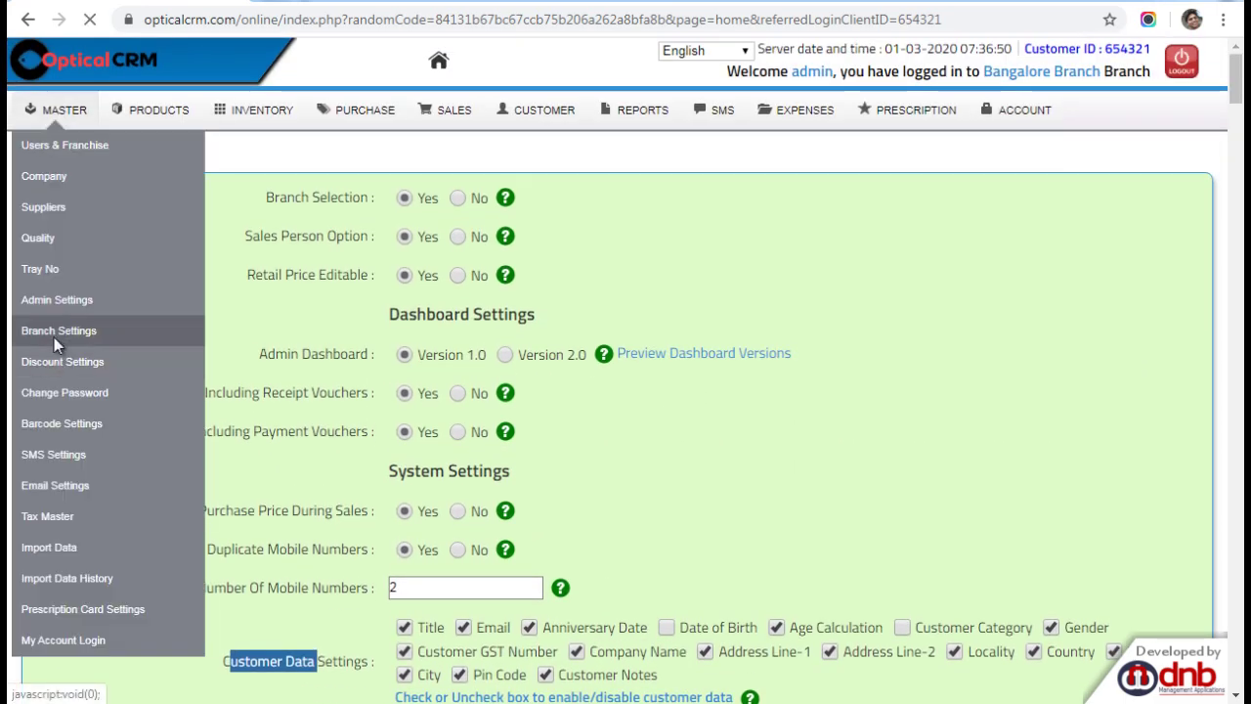
left_click(54, 333)
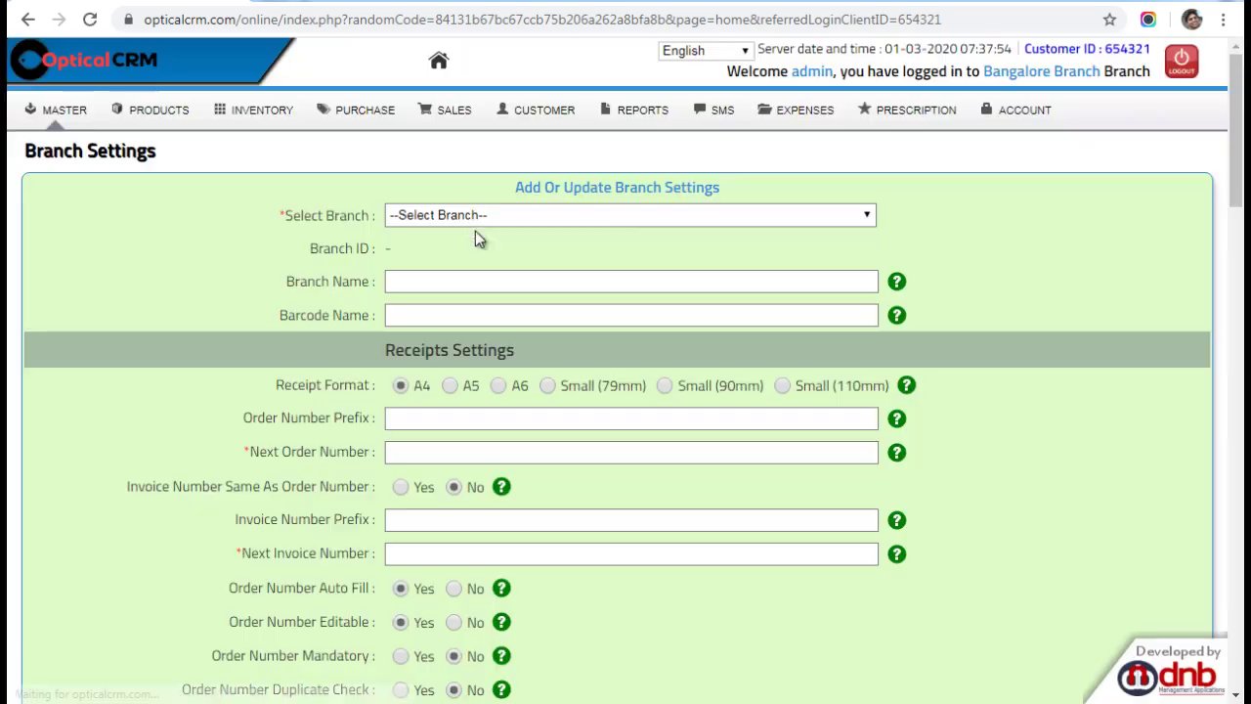
left_click(457, 219)
left_click(436, 253)
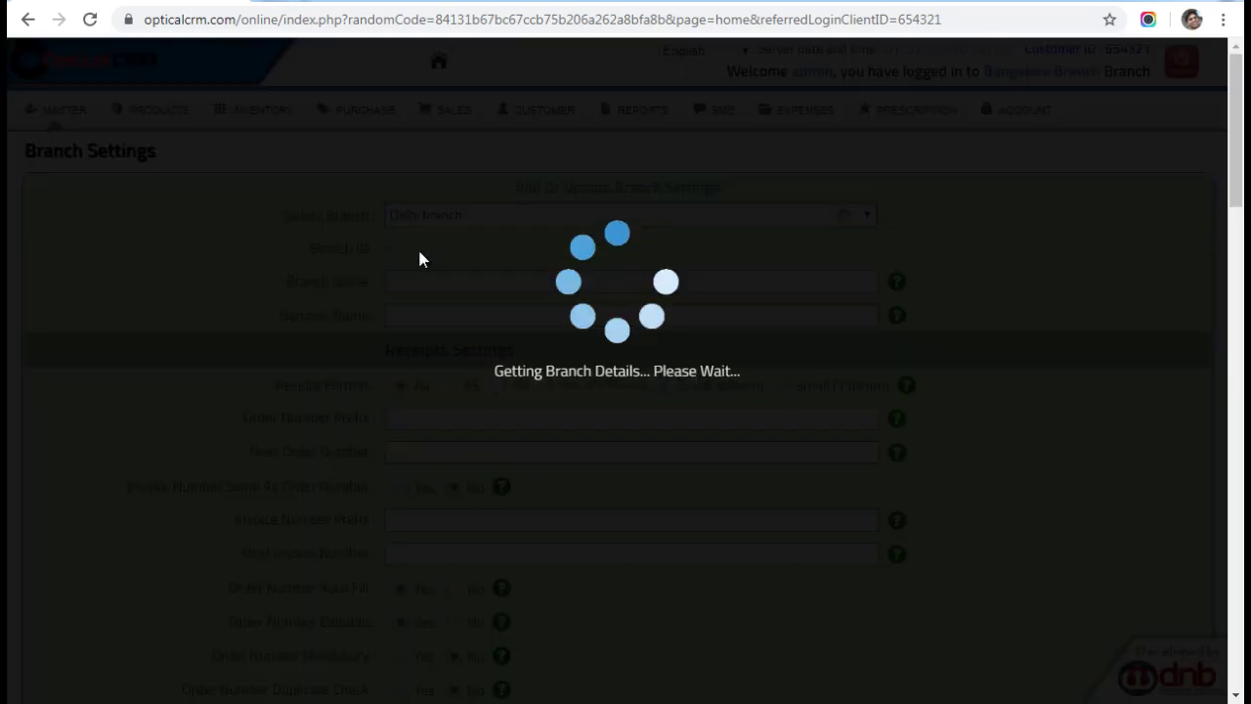
scroll(417, 350, "down", 2)
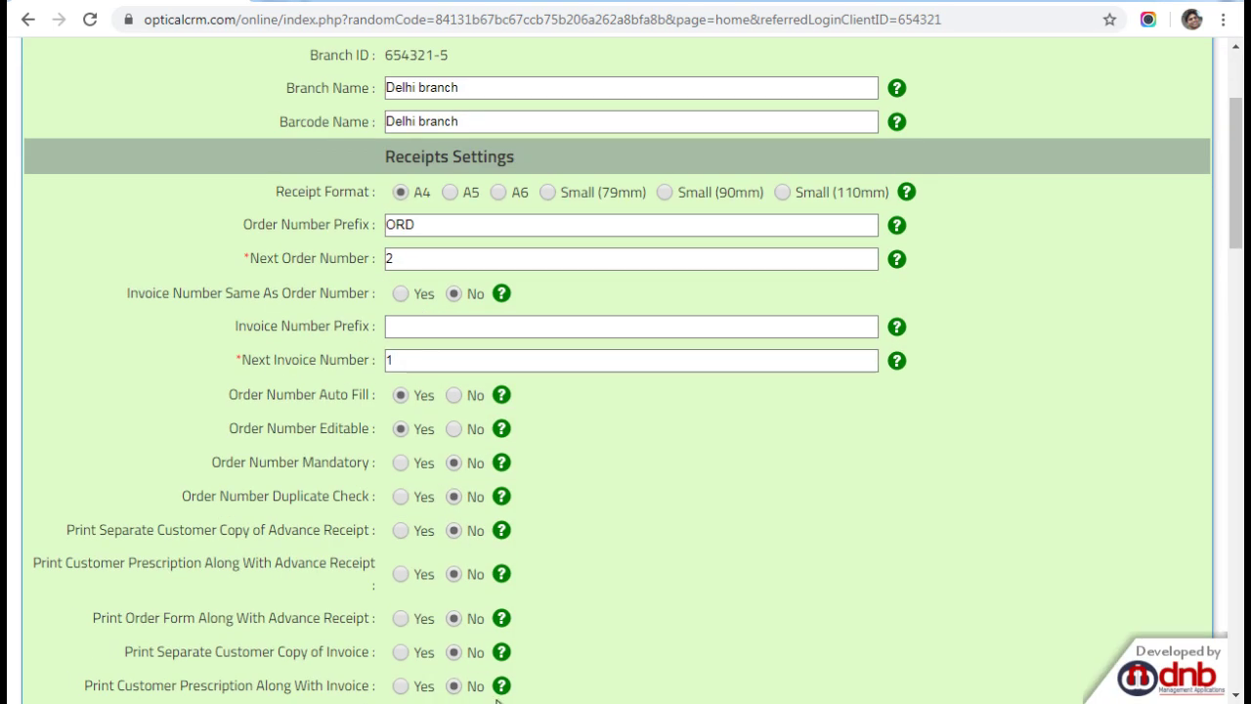
Switch to Adobe Acrobat and examine the sample invoice in A5-INVOICE.pdf
mouse_move(510, 703)
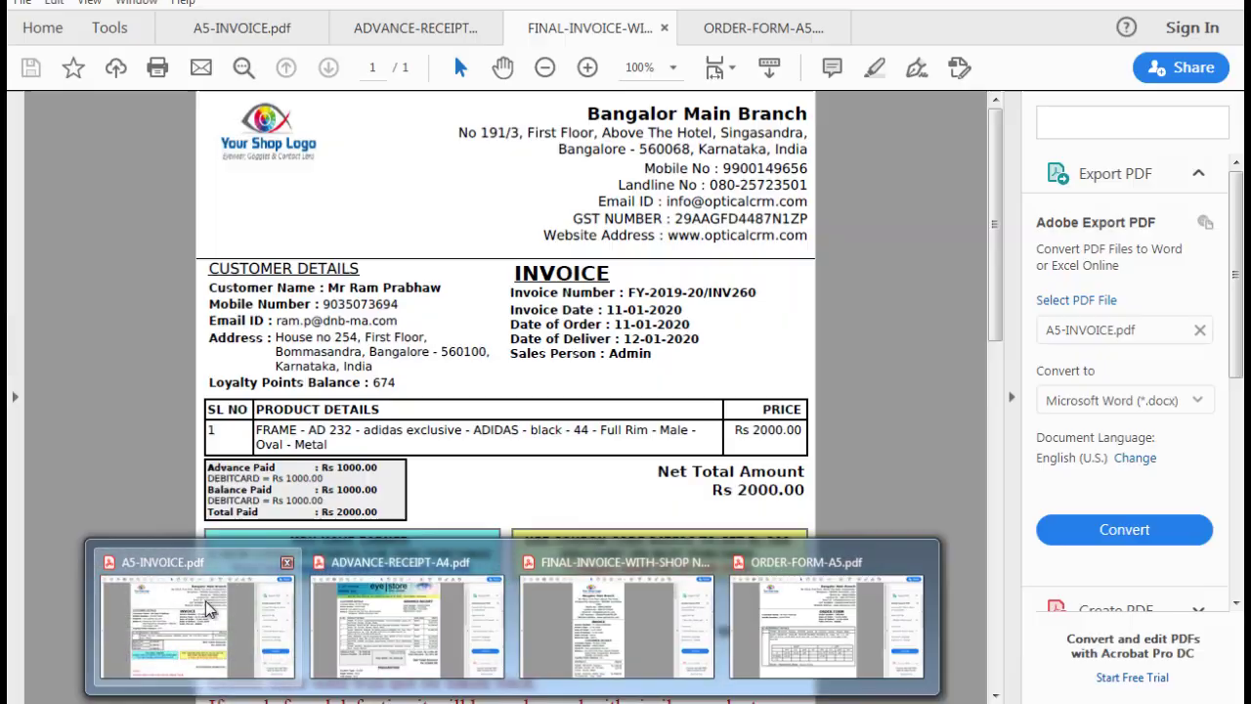
left_click(221, 602)
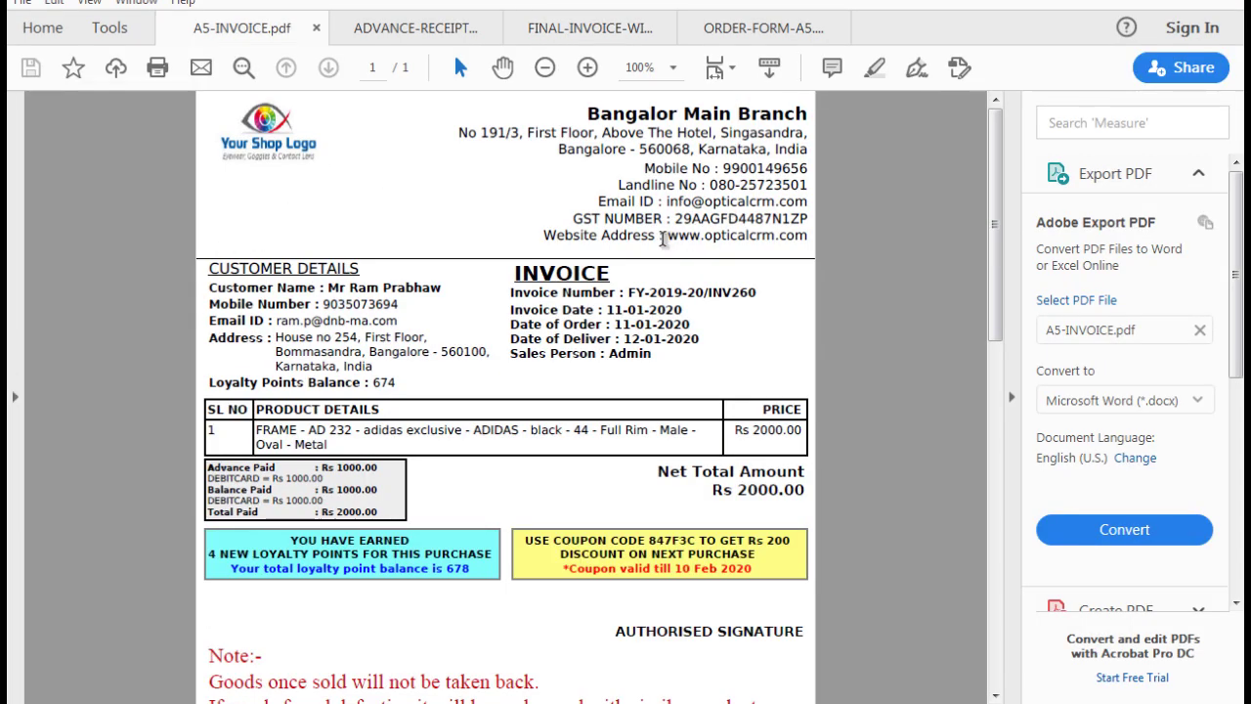
scroll(664, 238, "down", 2)
scroll(664, 239, "up", 2)
Open the small-format final invoice PDF and examine its products, totals, payments, prescription and notes
left_click(738, 25)
left_click(600, 32)
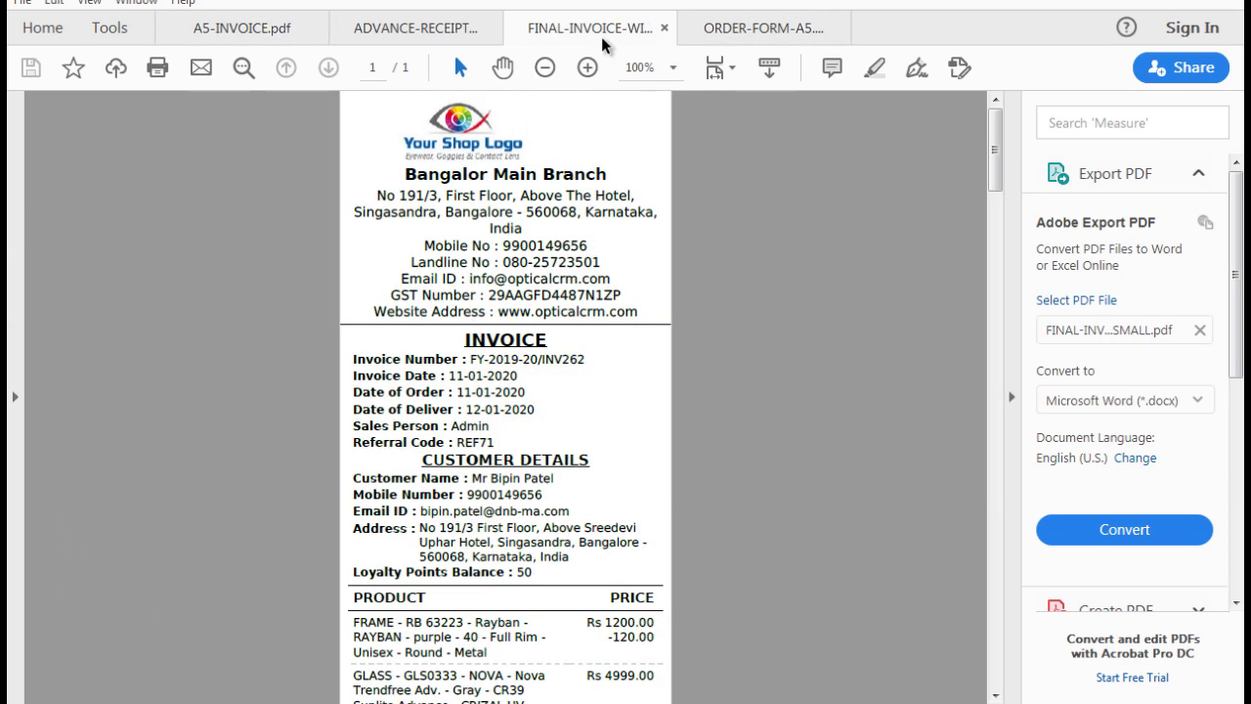
scroll(539, 354, "down", 9)
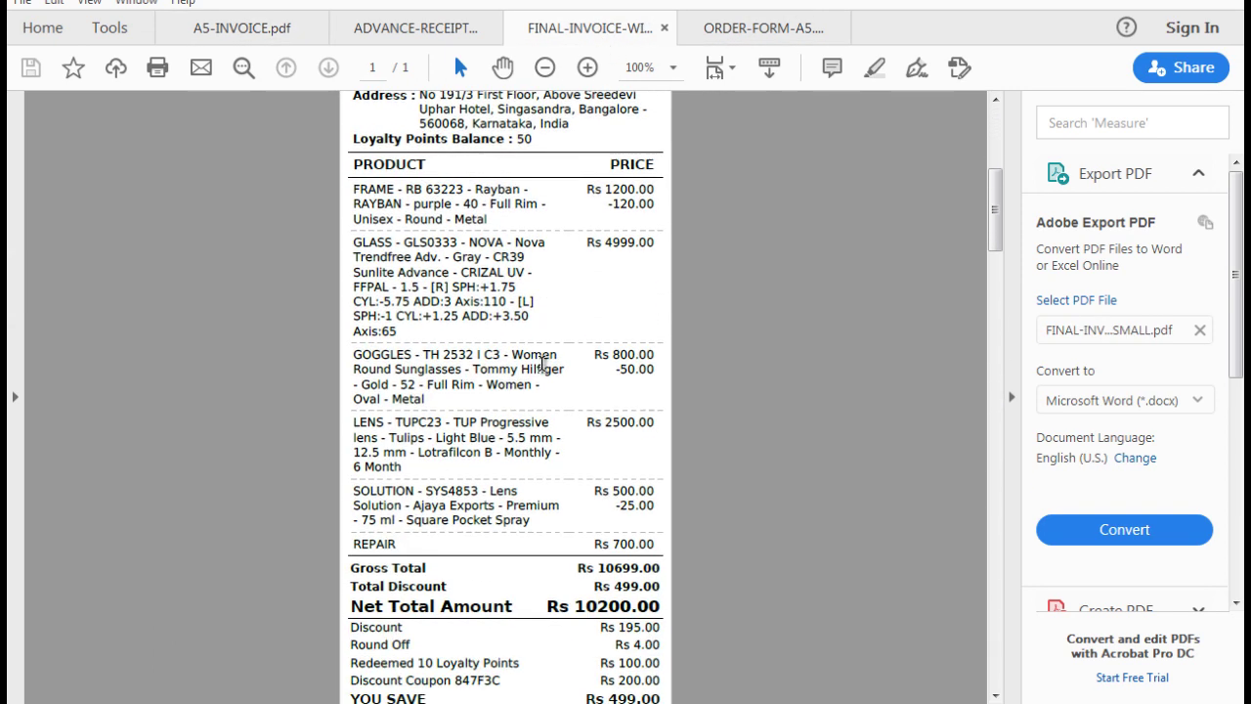
scroll(543, 363, "up", 9)
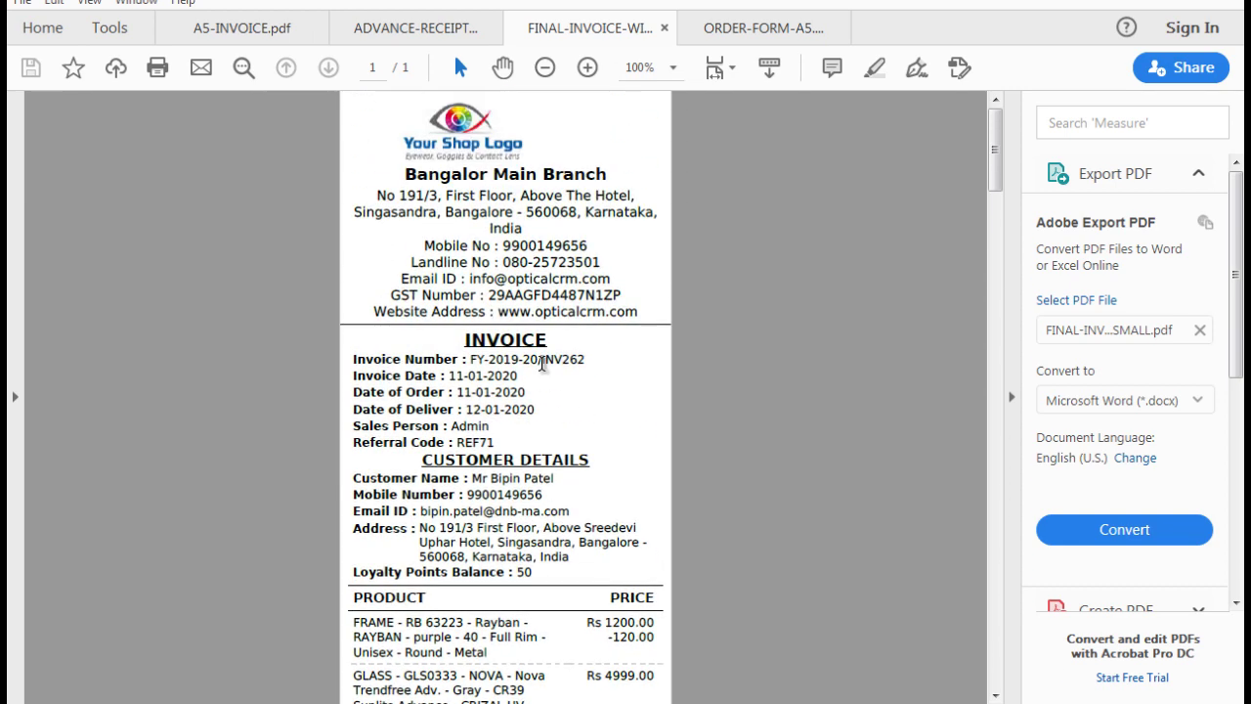
scroll(543, 363, "down", 15)
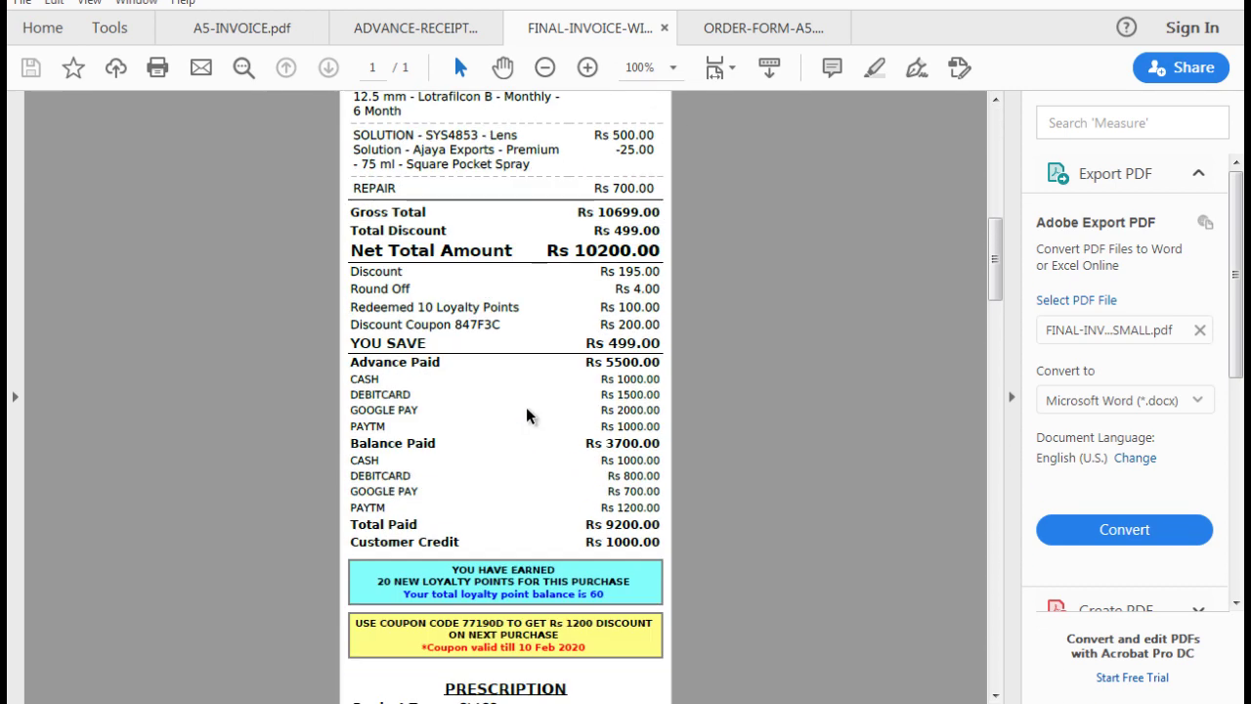
scroll(527, 411, "down", 10)
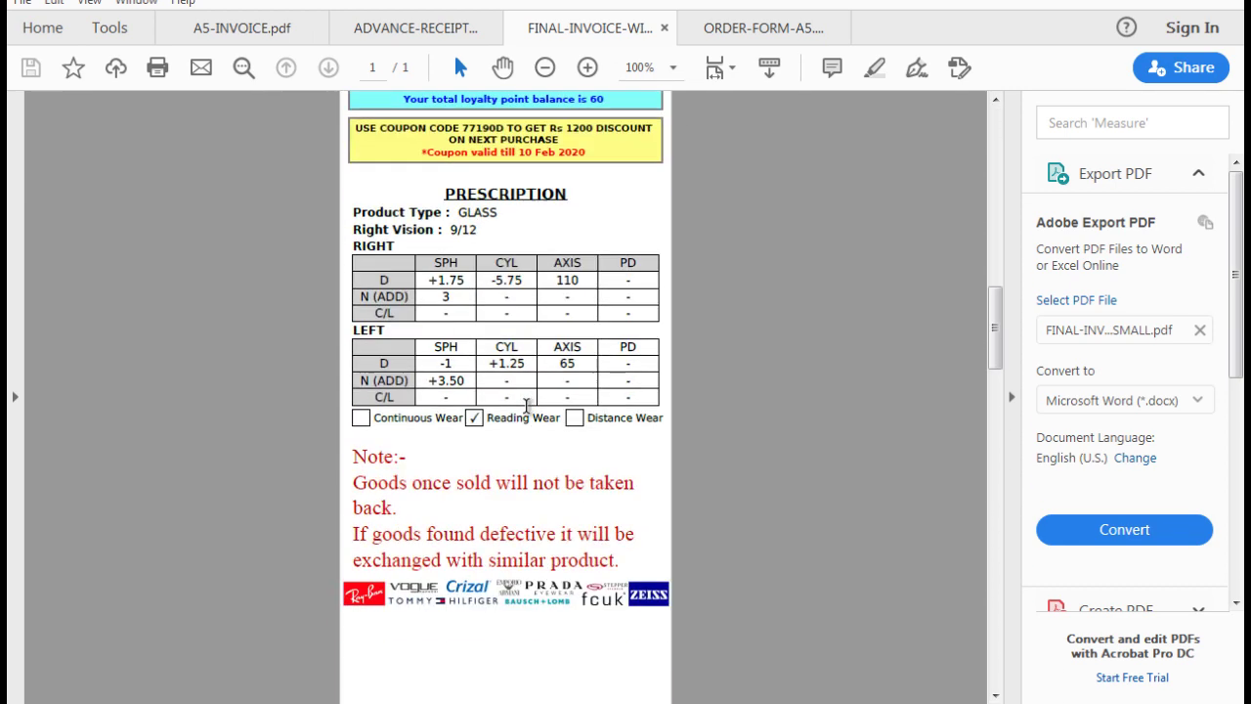
scroll(526, 405, "up", 14)
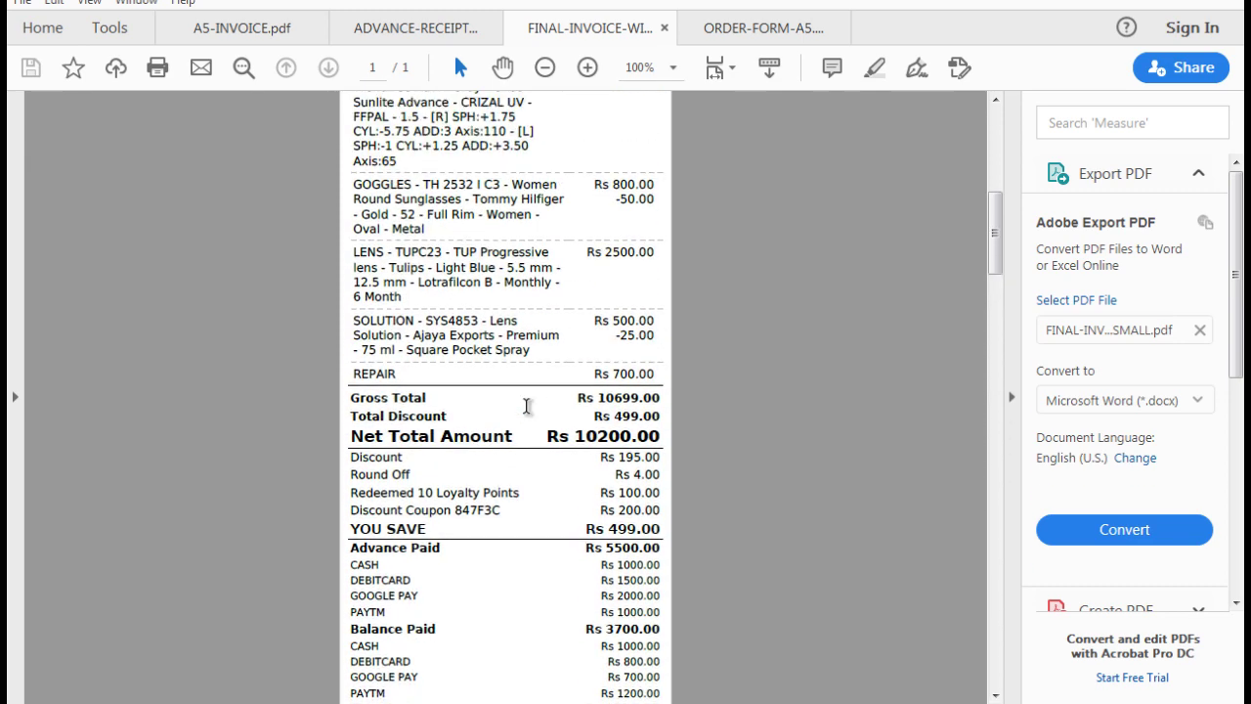
Return to the start of the small-format invoice, then examine the A4 advance receipt's products, payments and prescription
scroll(525, 405, "up", 11)
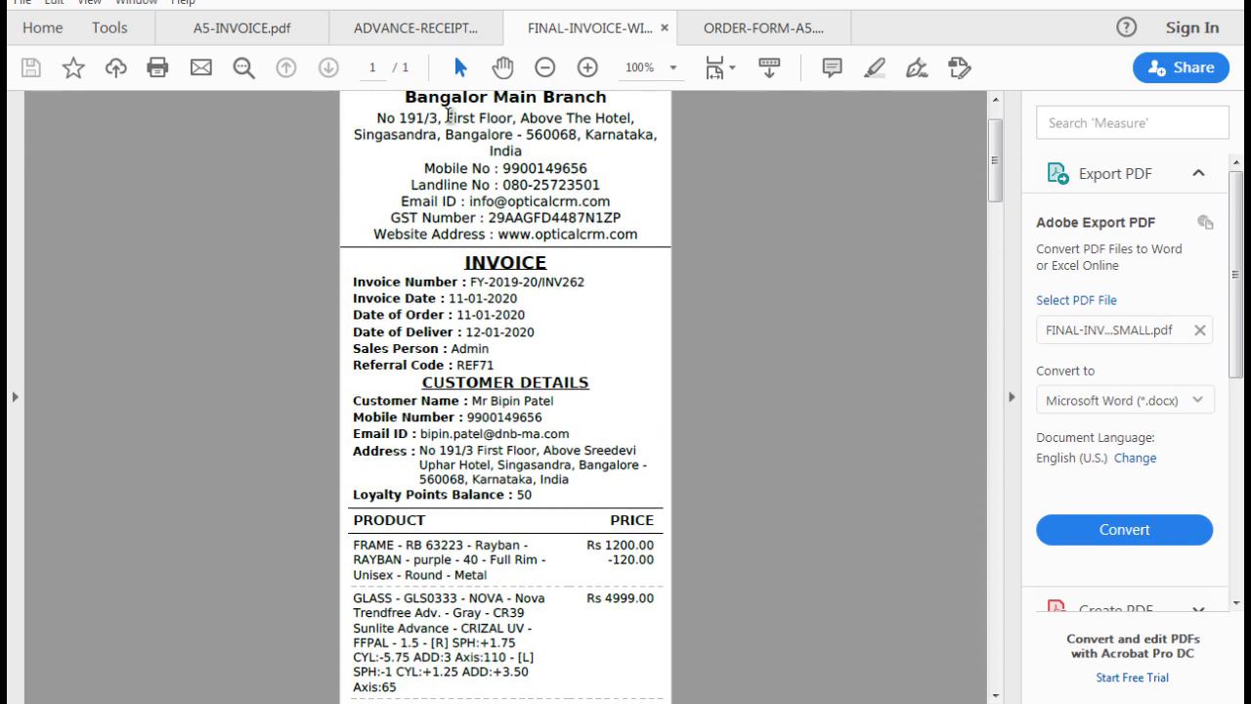
left_click(444, 29)
scroll(506, 391, "down", 4)
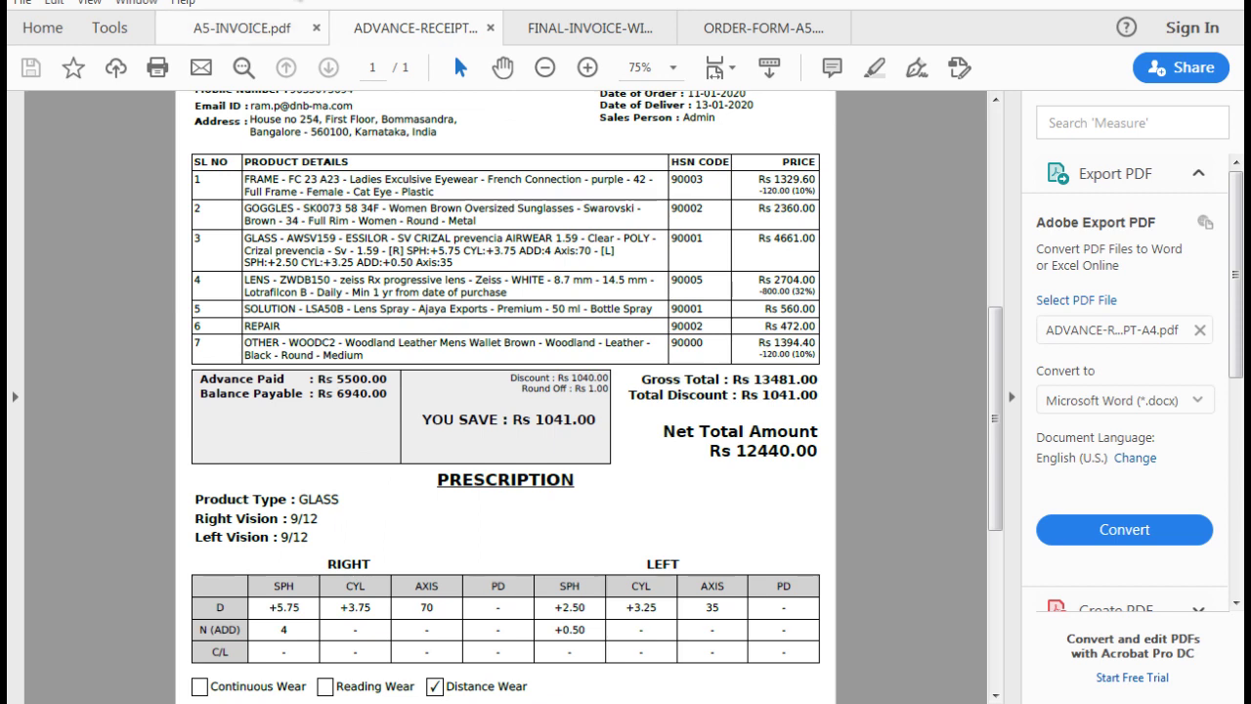
Examine the loyalty points message, discount coupon and note in A5-INVOICE.pdf
left_click(269, 29)
left_click_drag(253, 476, 493, 484)
scroll(554, 486, "down", 1)
scroll(554, 486, "down", 1)
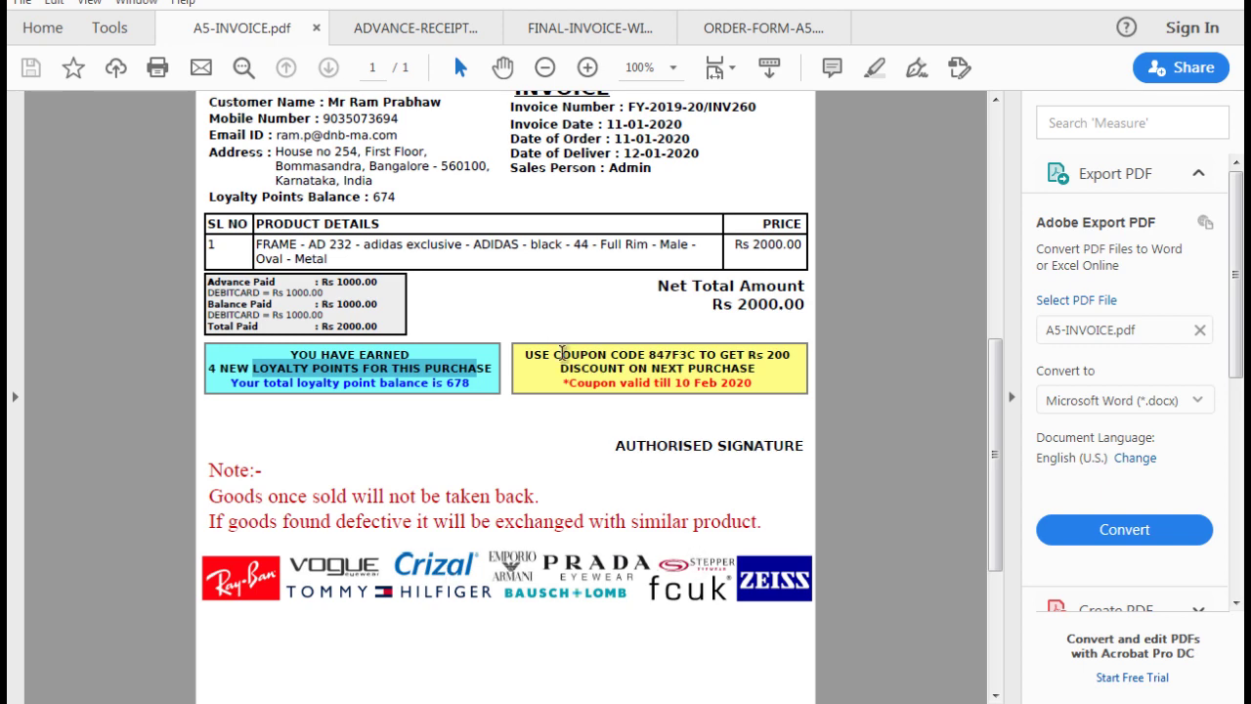
scroll(548, 338, "up", 4)
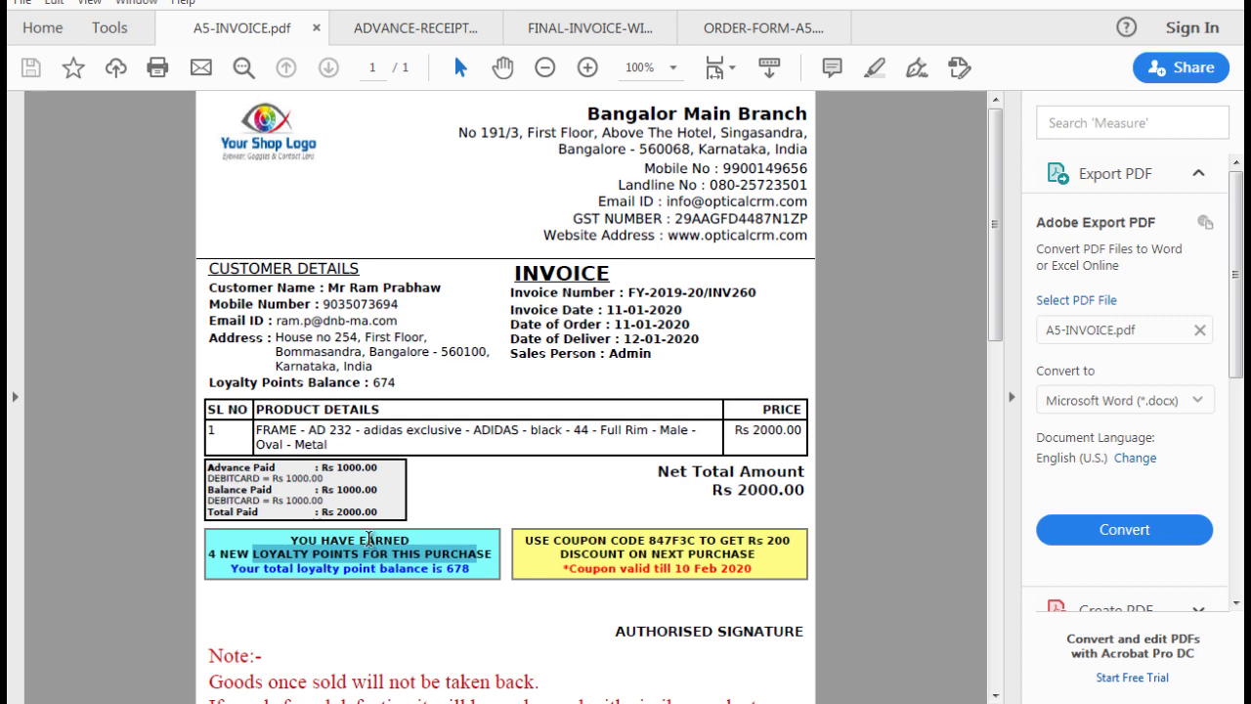
Switch to Google Chrome and examine the Delhi branch's payment options, sales tax type and default ledgers in Branch Settings
mouse_move(212, 702)
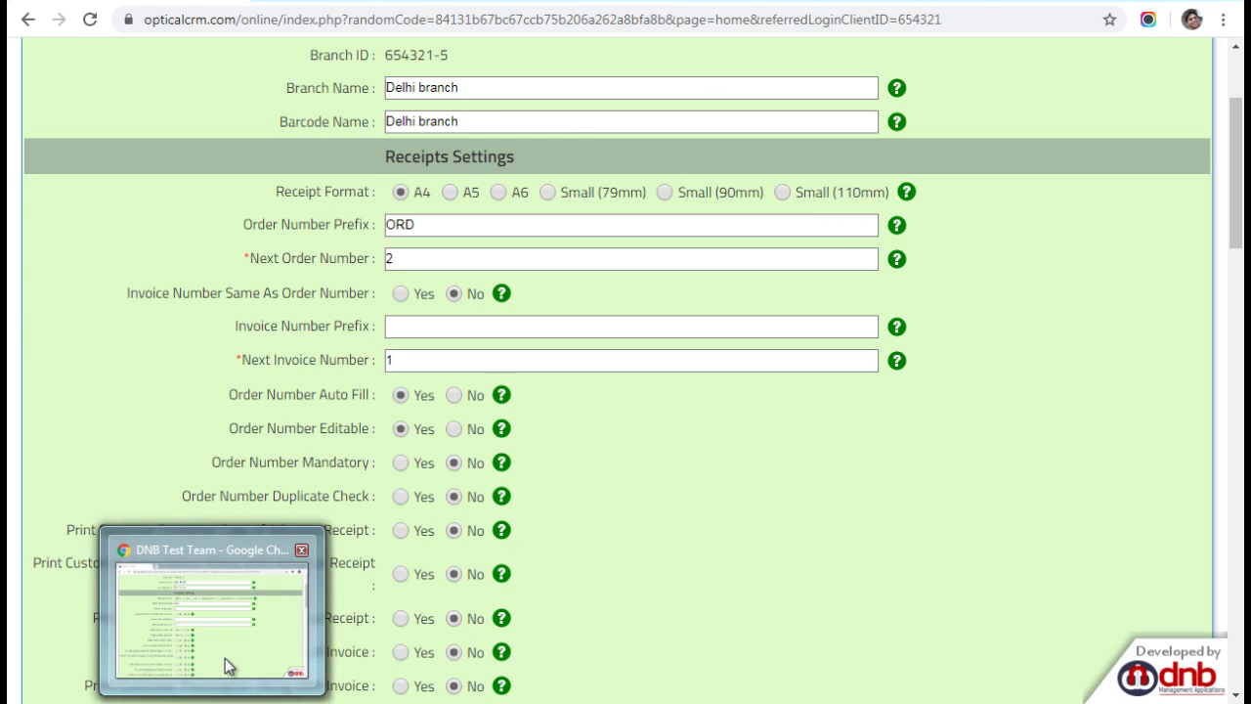
left_click(224, 658)
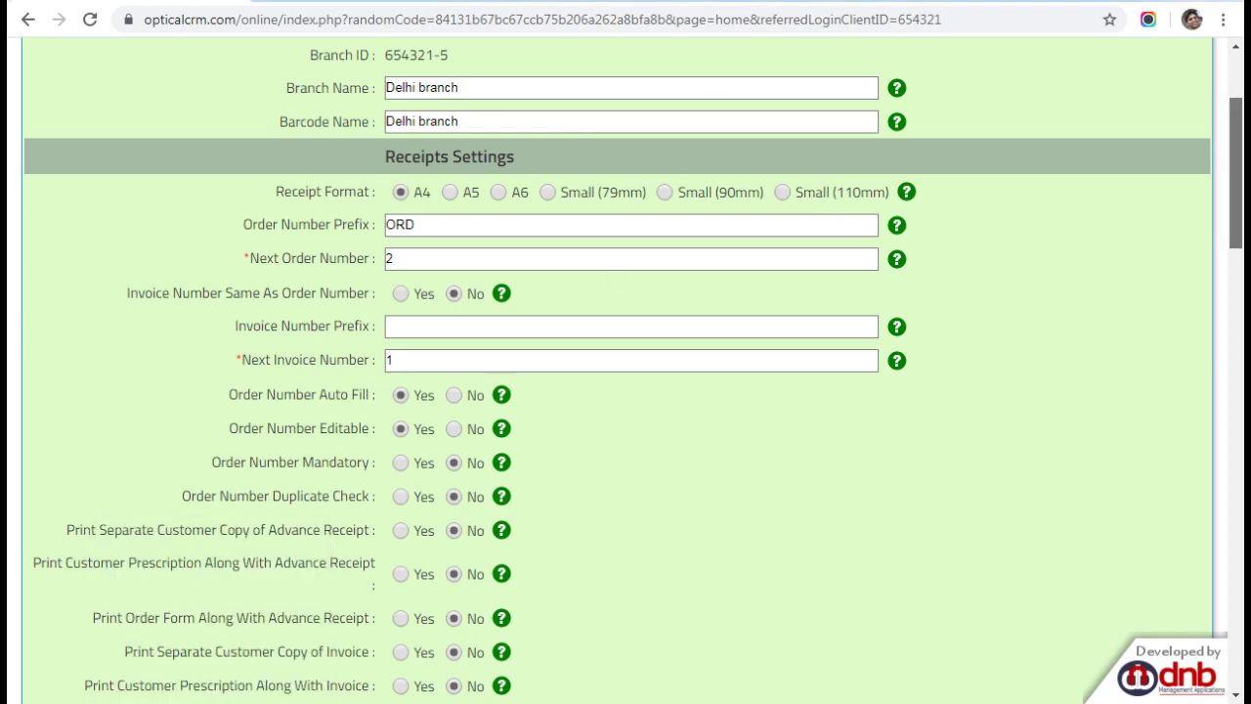
scroll(1236, 263, "down", 6)
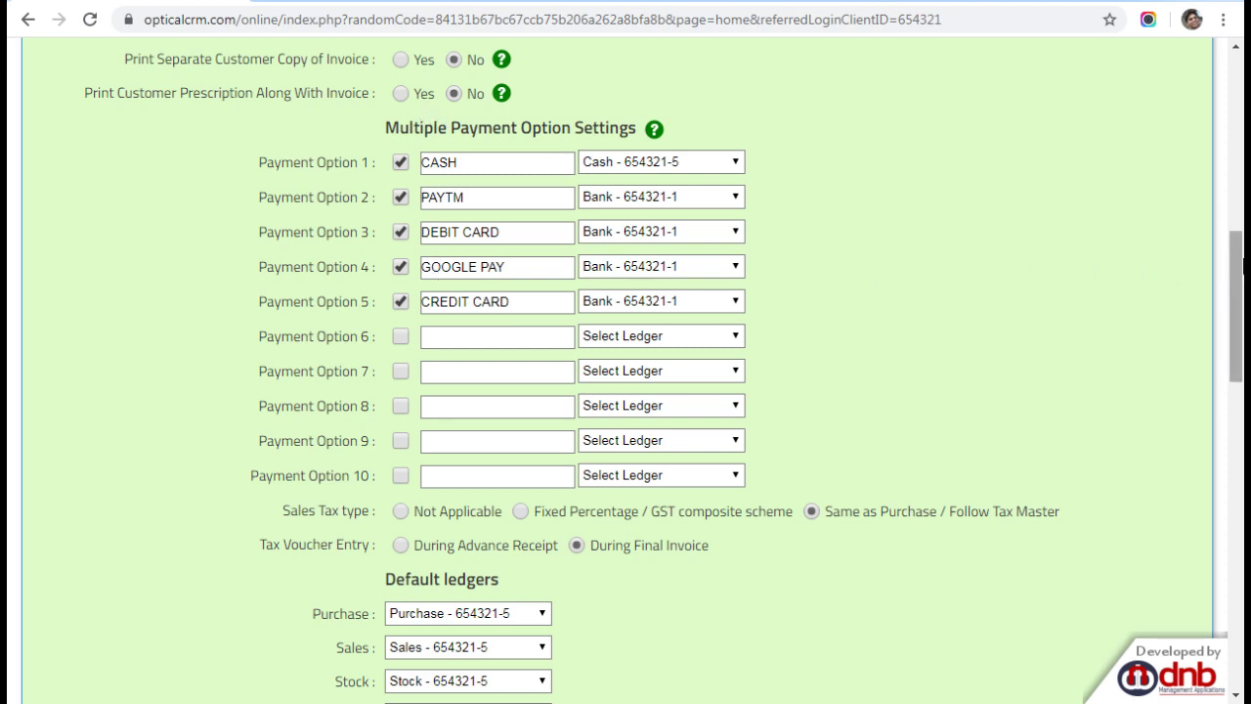
left_click_drag(1243, 264, 1233, 127)
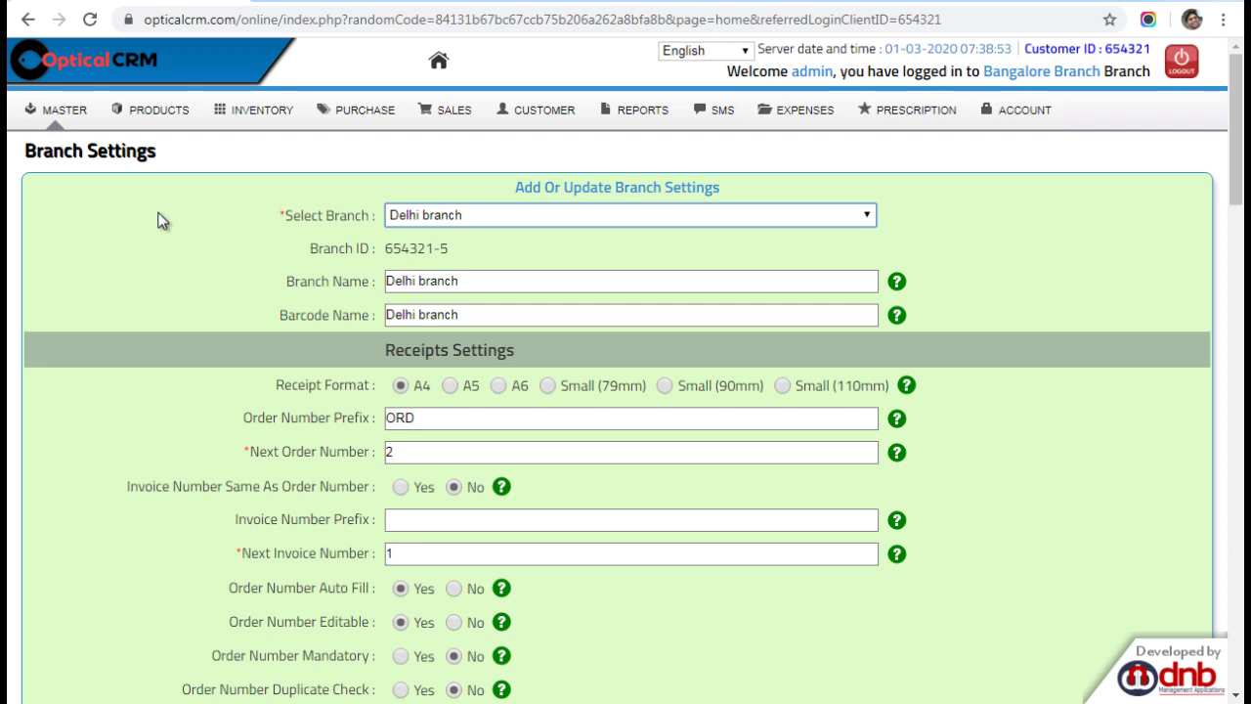
Open Discount Settings and try the Fixed Amount option for the Frame discount
left_click(59, 110)
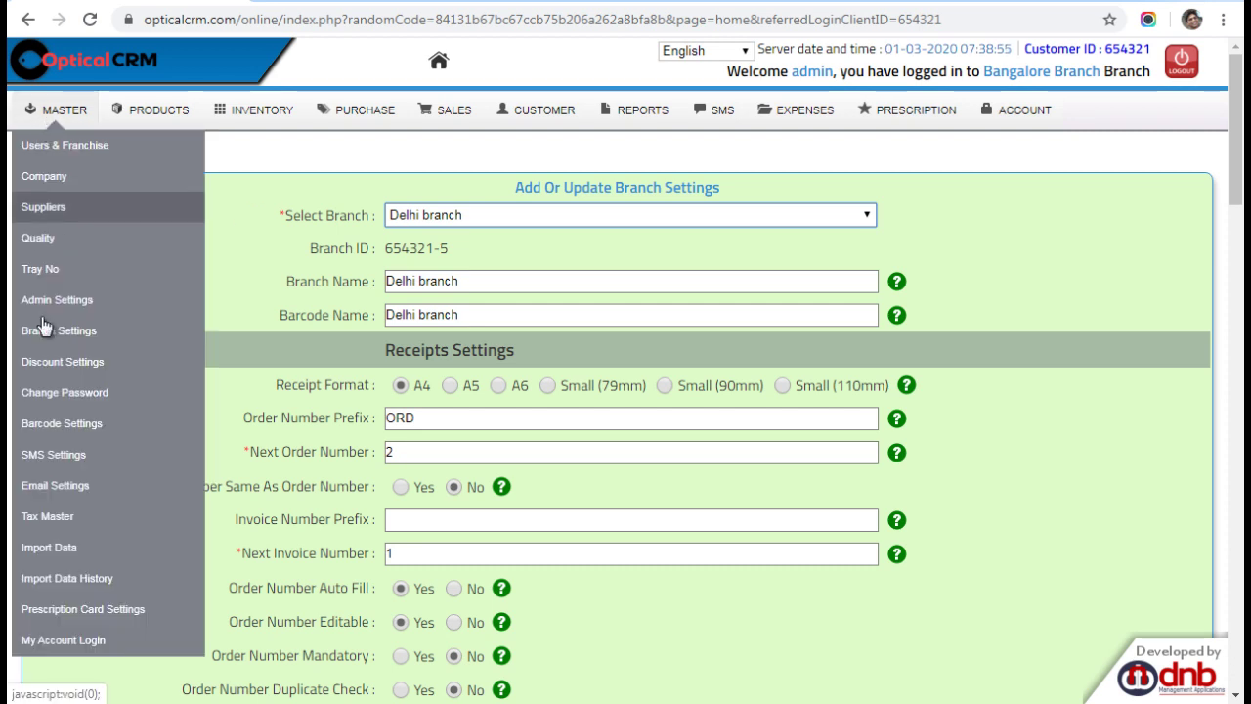
left_click(59, 362)
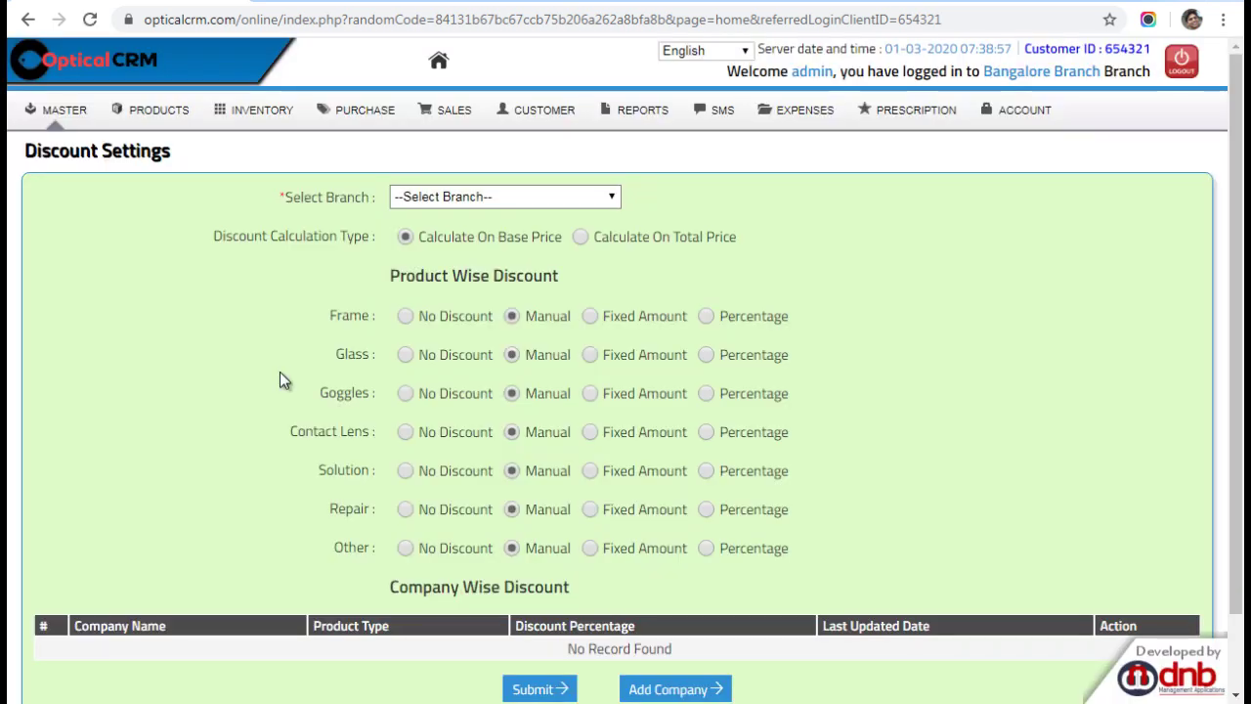
scroll(279, 372, "down", 1)
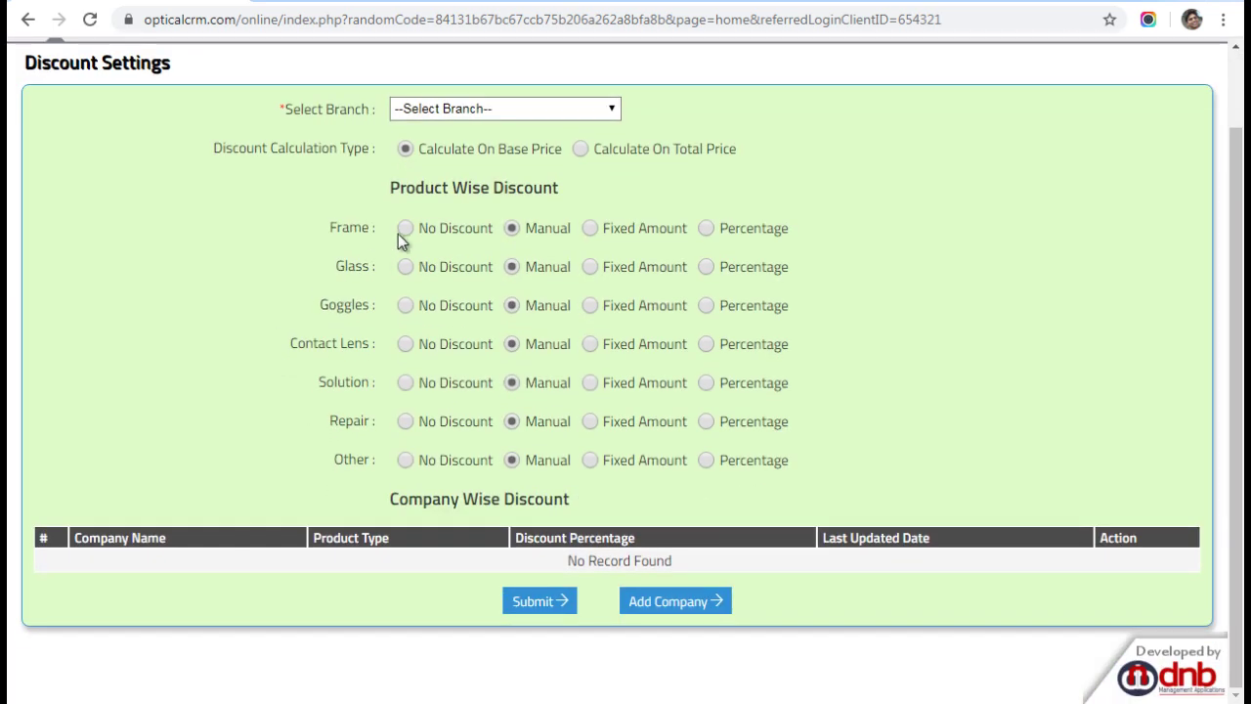
left_click(587, 228)
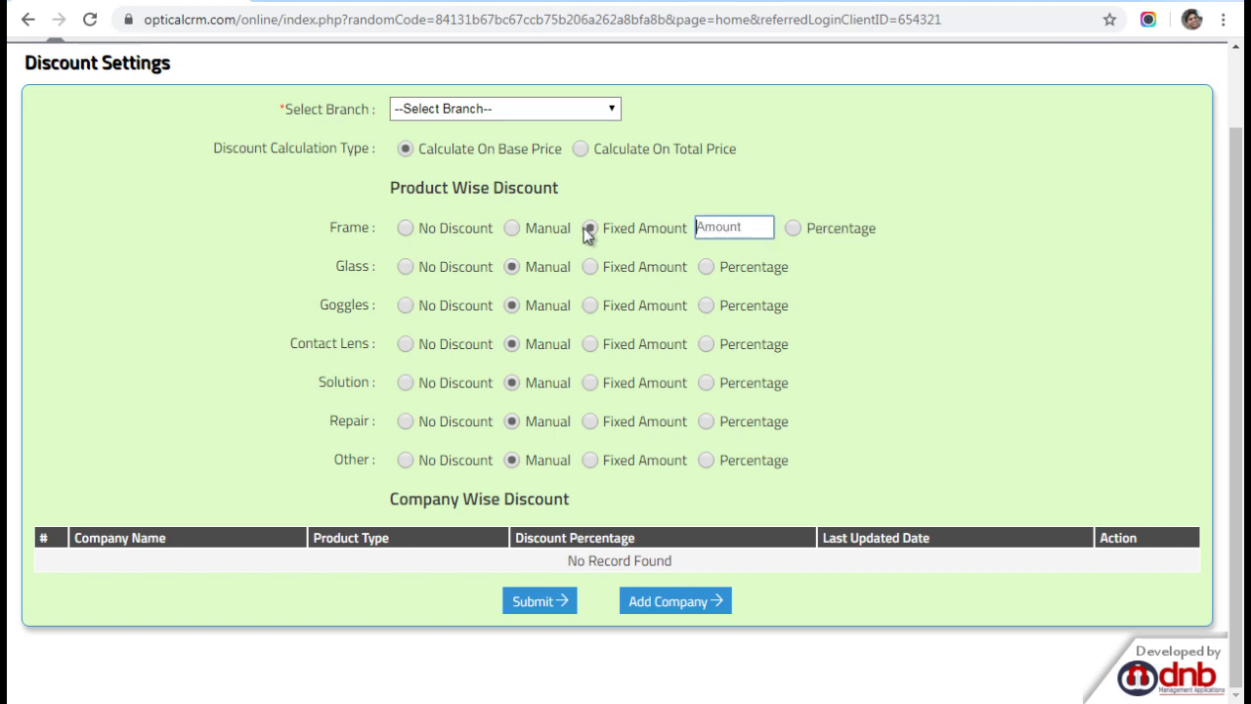
Load the Delhi branch in Discount Settings and examine its product-wise discounts and the company-wise discount for Ray Ban
left_click(546, 109)
left_click(488, 146)
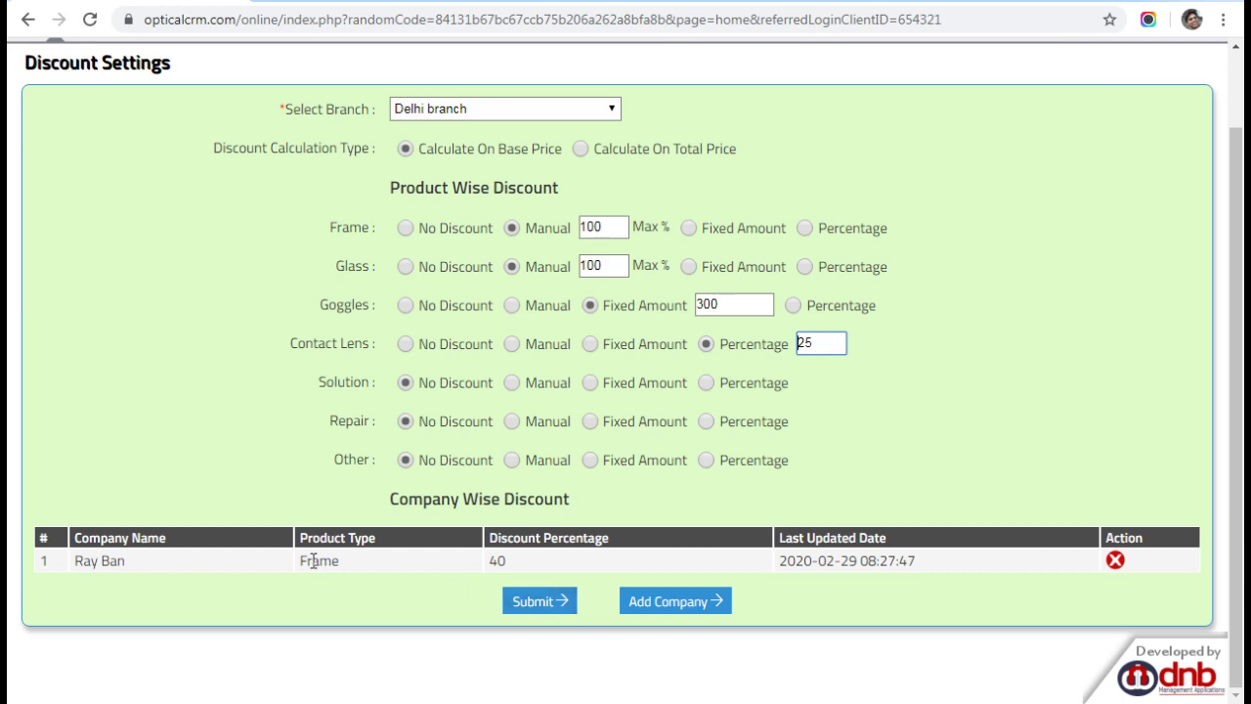
left_click_drag(119, 561, 78, 565)
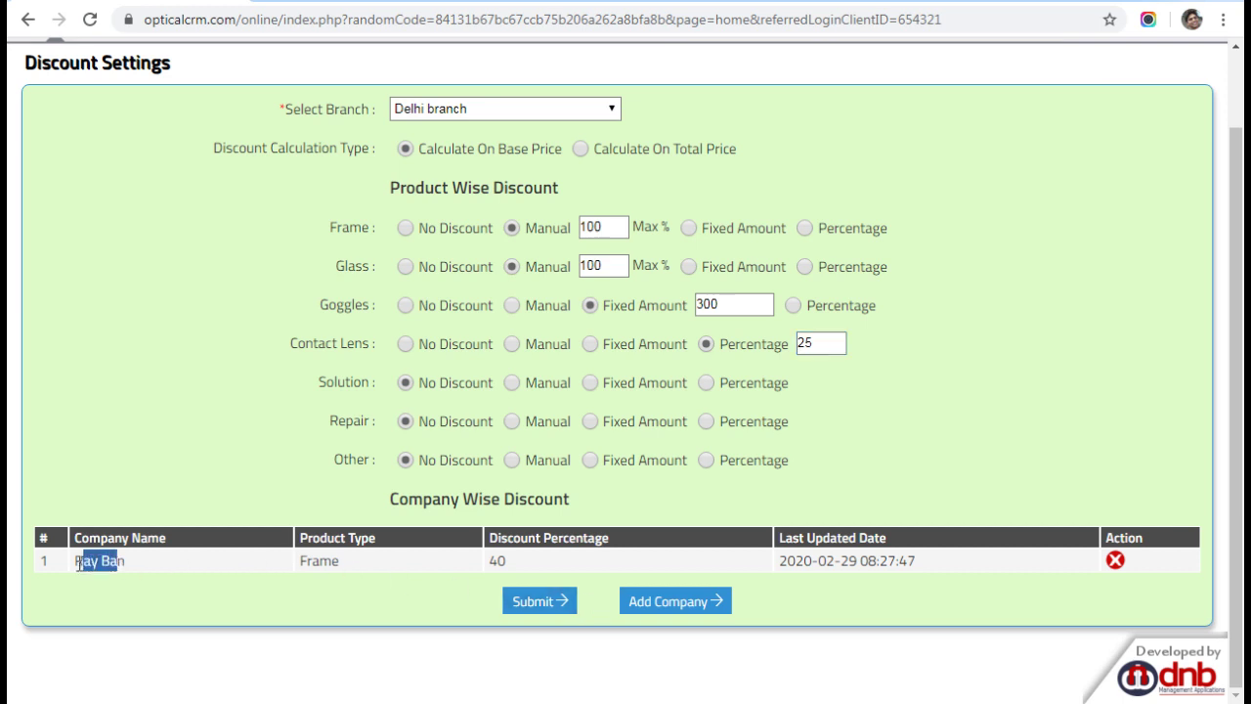
left_click(499, 564)
scroll(220, 211, "up", 2)
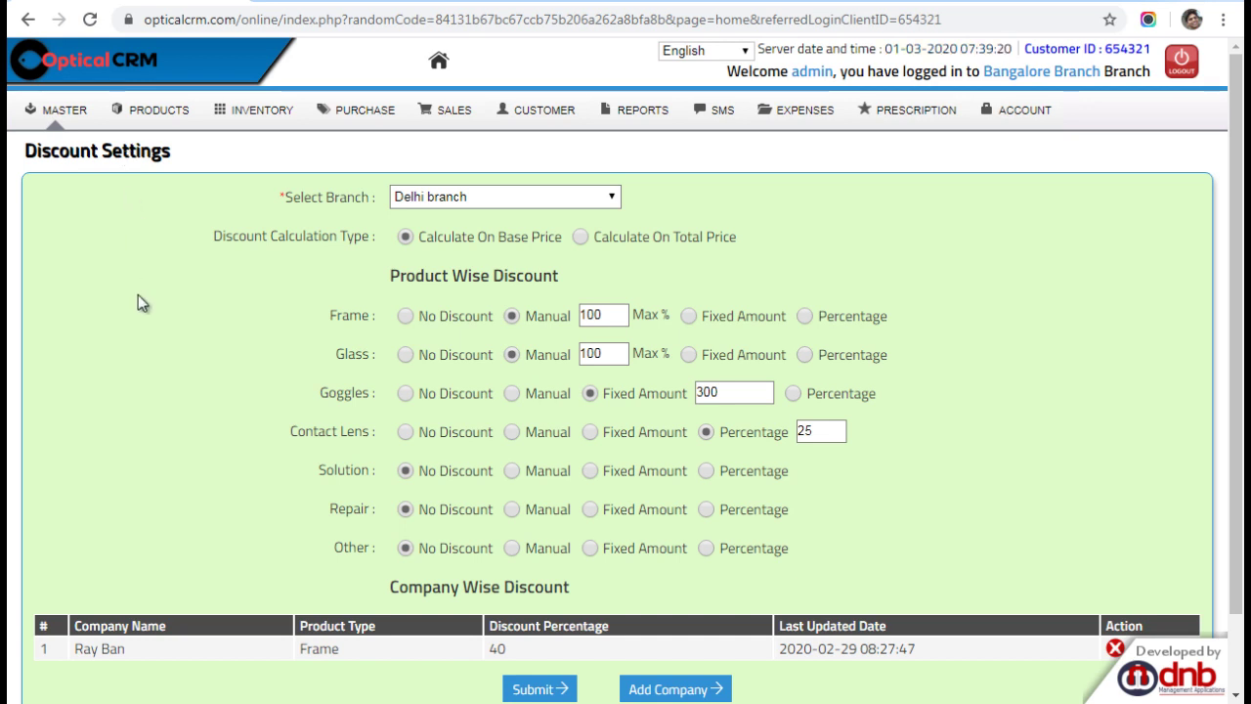
Open Barcode Settings and examine the page setup and the available label content fields
left_click(44, 116)
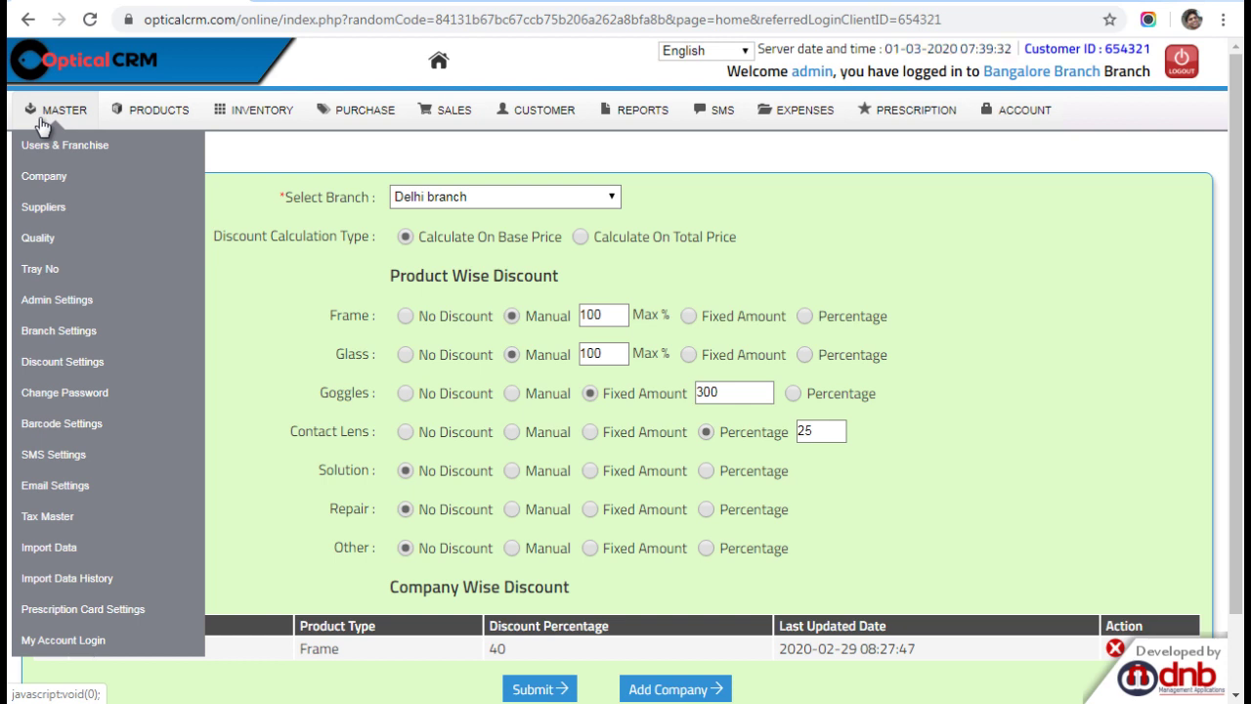
left_click(49, 431)
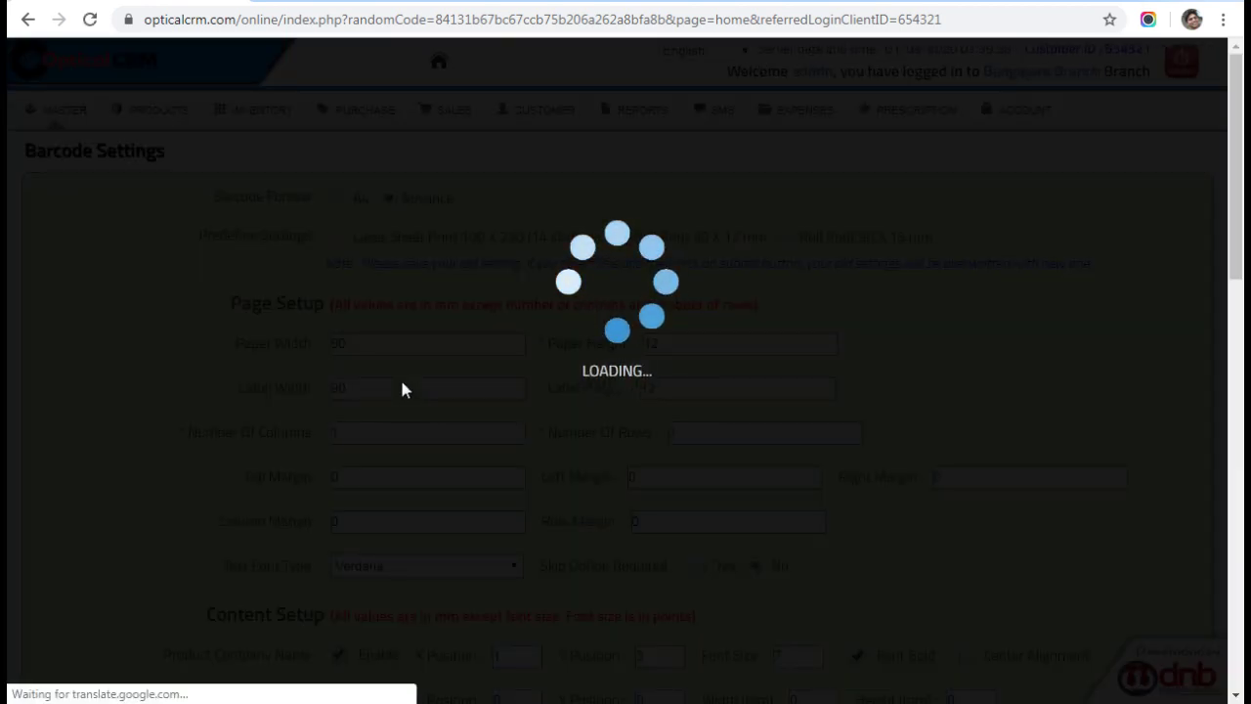
scroll(402, 382, "down", 10)
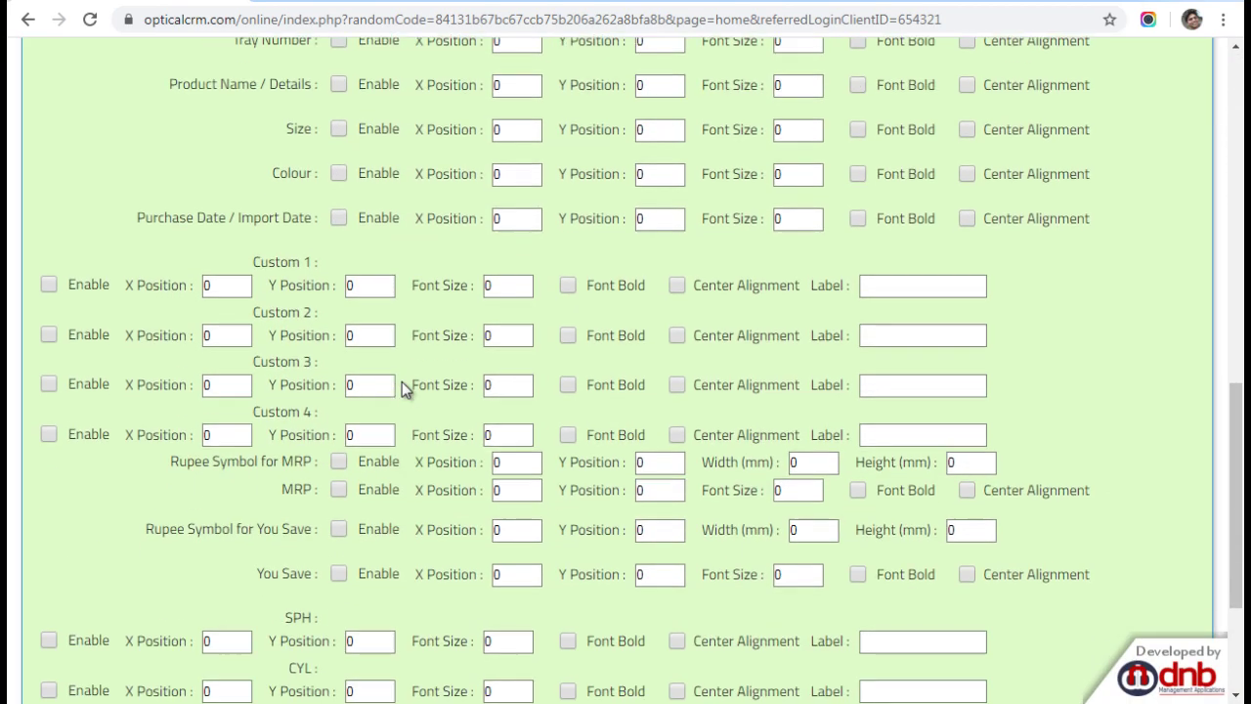
scroll(402, 381, "down", 3)
scroll(402, 380, "up", 3)
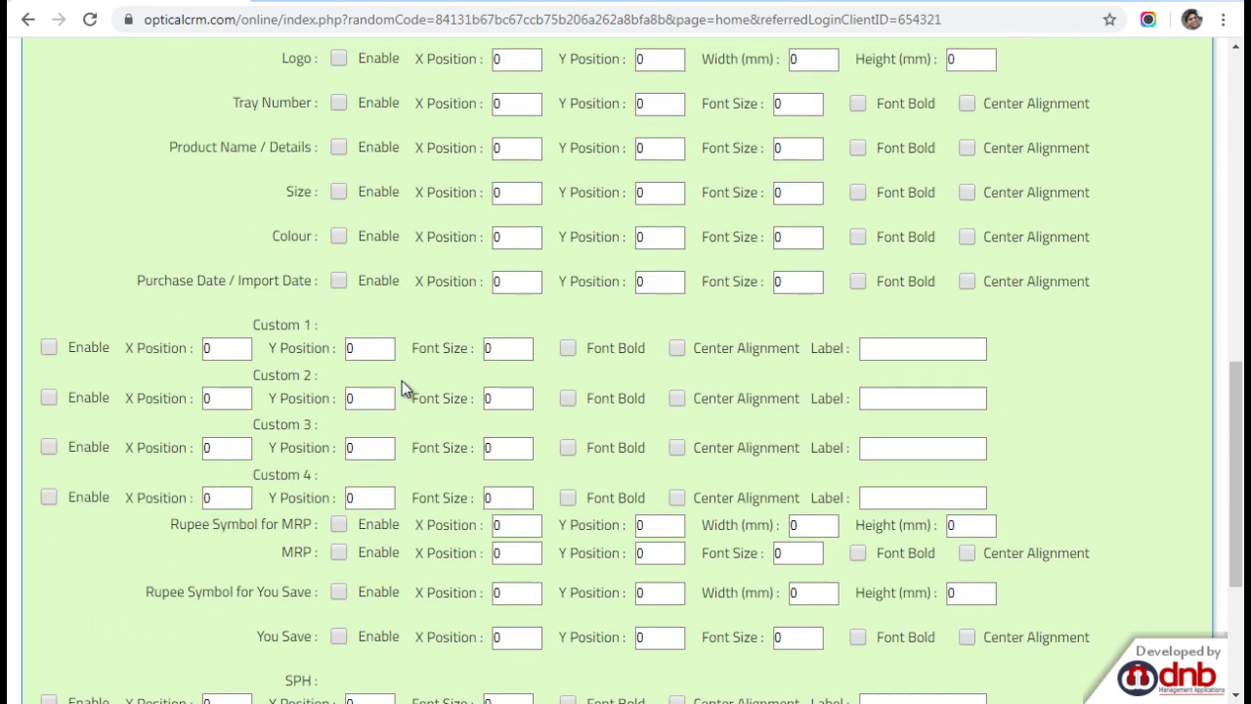
scroll(402, 380, "up", 10)
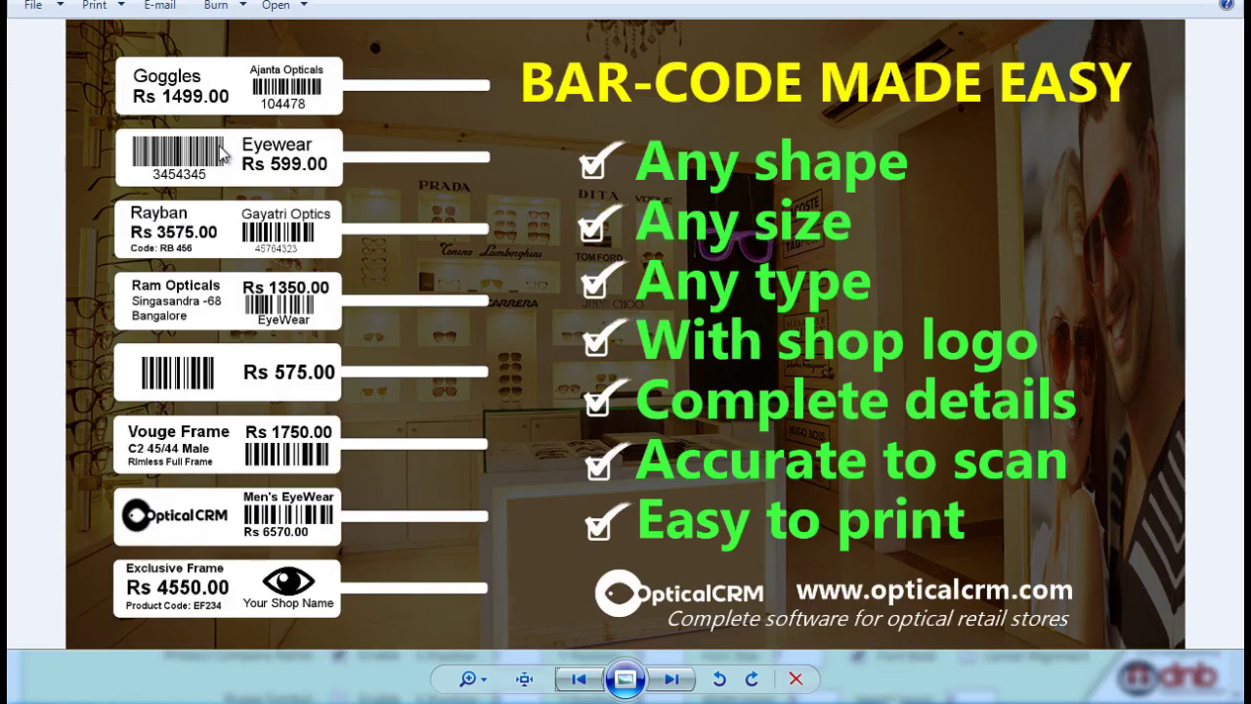
Examine the sample barcode label designs in the picture, enlarging it to inspect the labels down to the last one
scroll(223, 152, "up", 1)
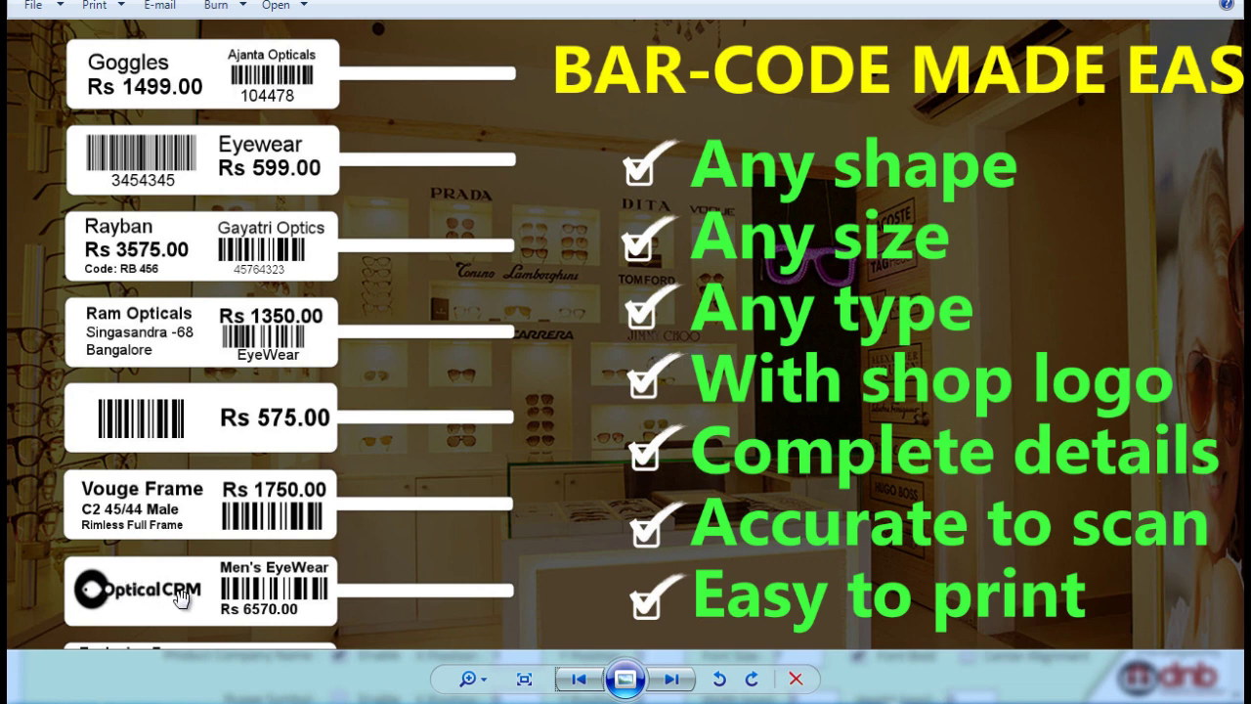
left_click_drag(184, 584, 200, 376)
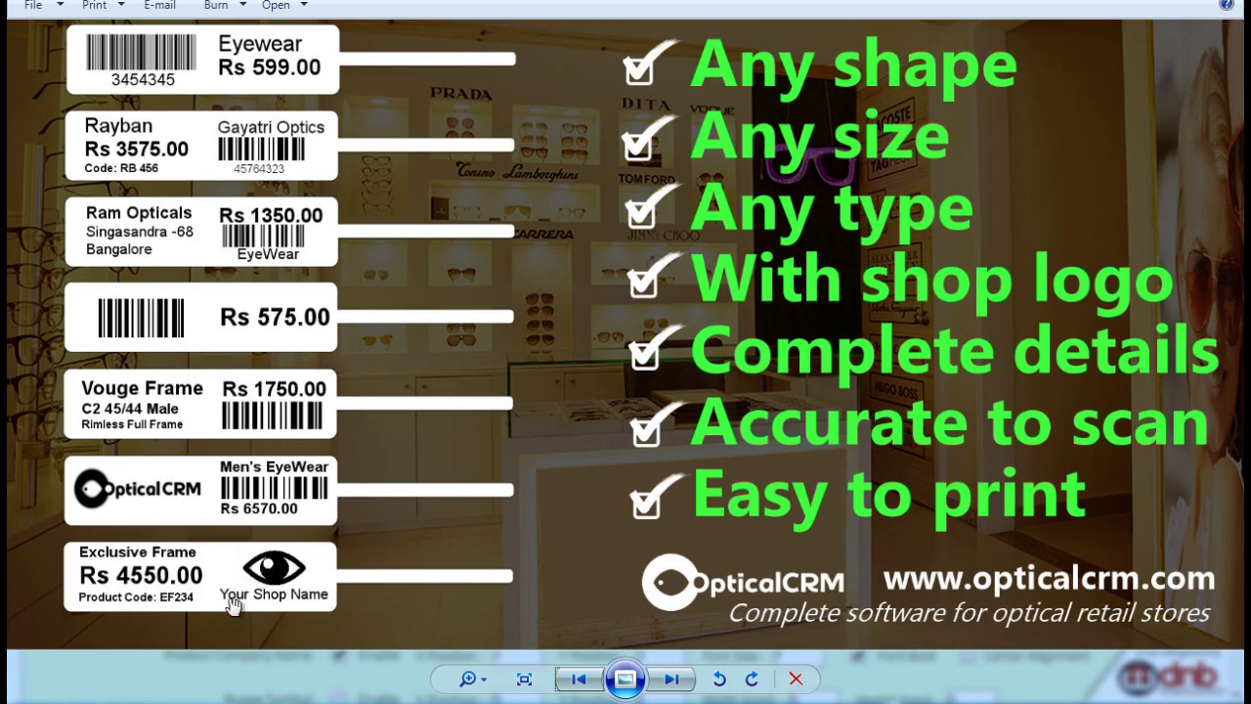
left_click_drag(273, 250, 284, 373)
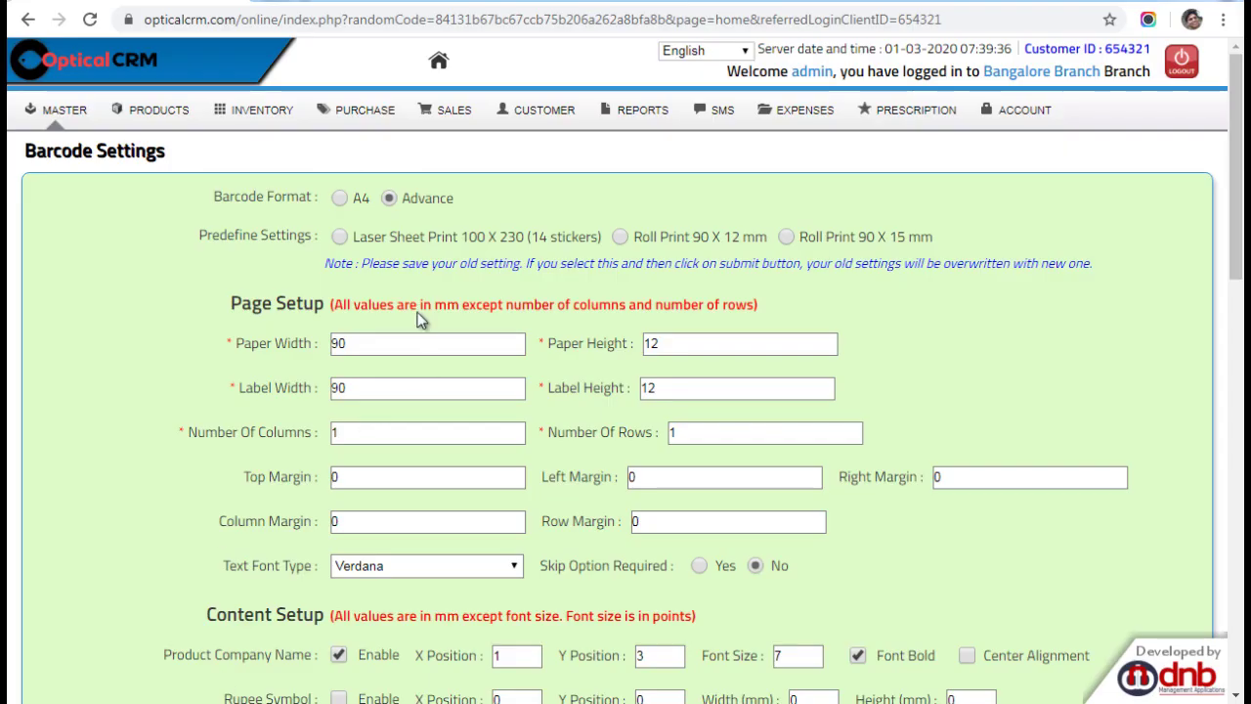
Review the Barcode Settings content fields, including custom labels, MRP, You Save, SPH, CYL, AXIS and ADD
scroll(420, 320, "down", 12)
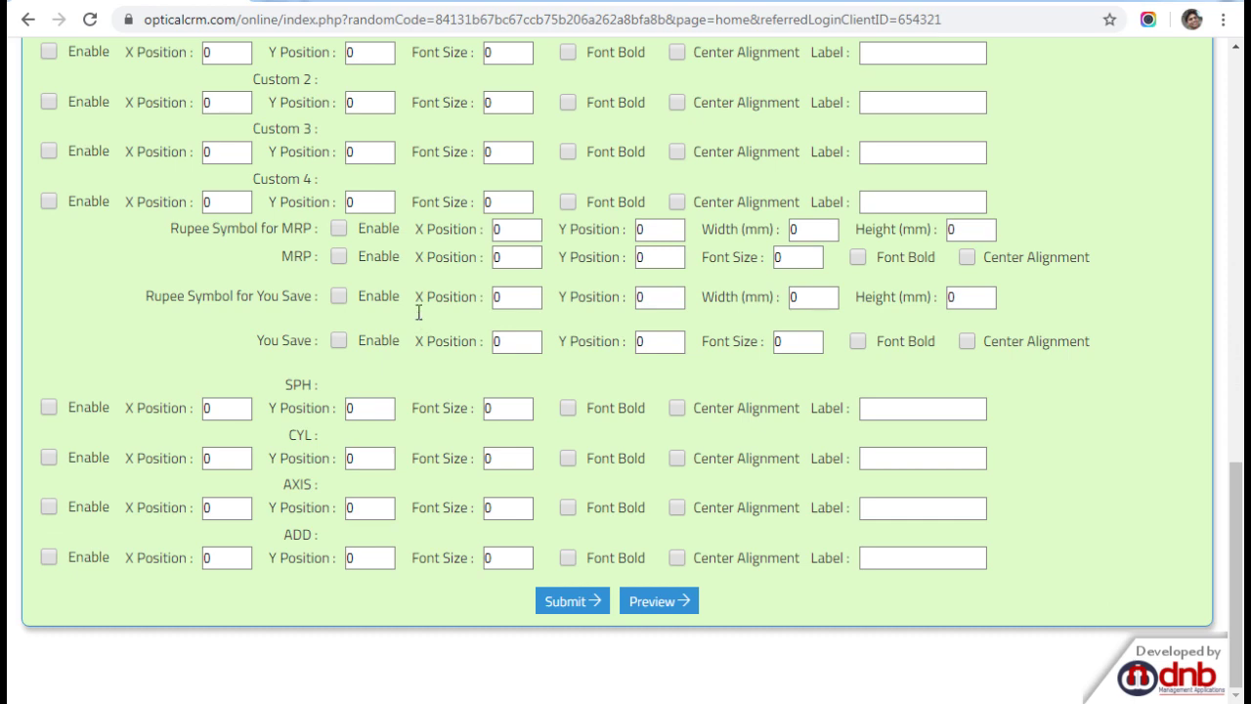
scroll(420, 315, "up", 8)
scroll(421, 321, "down", 4)
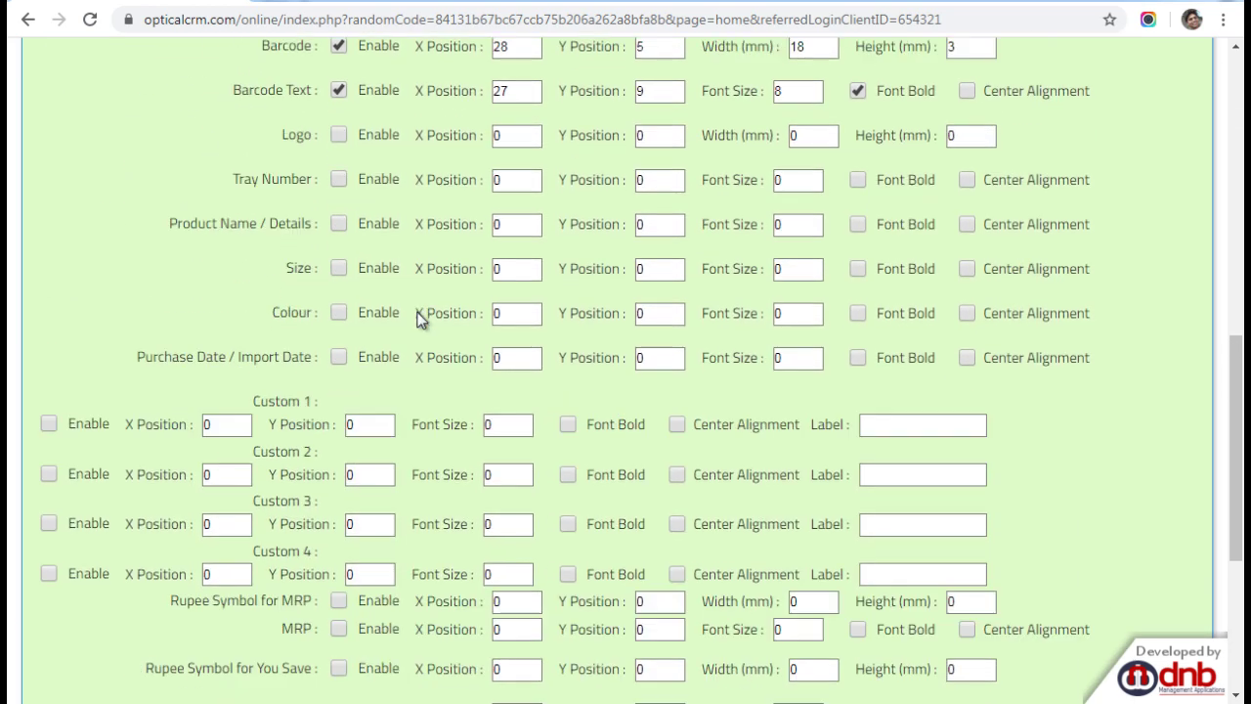
scroll(420, 321, "down", 4)
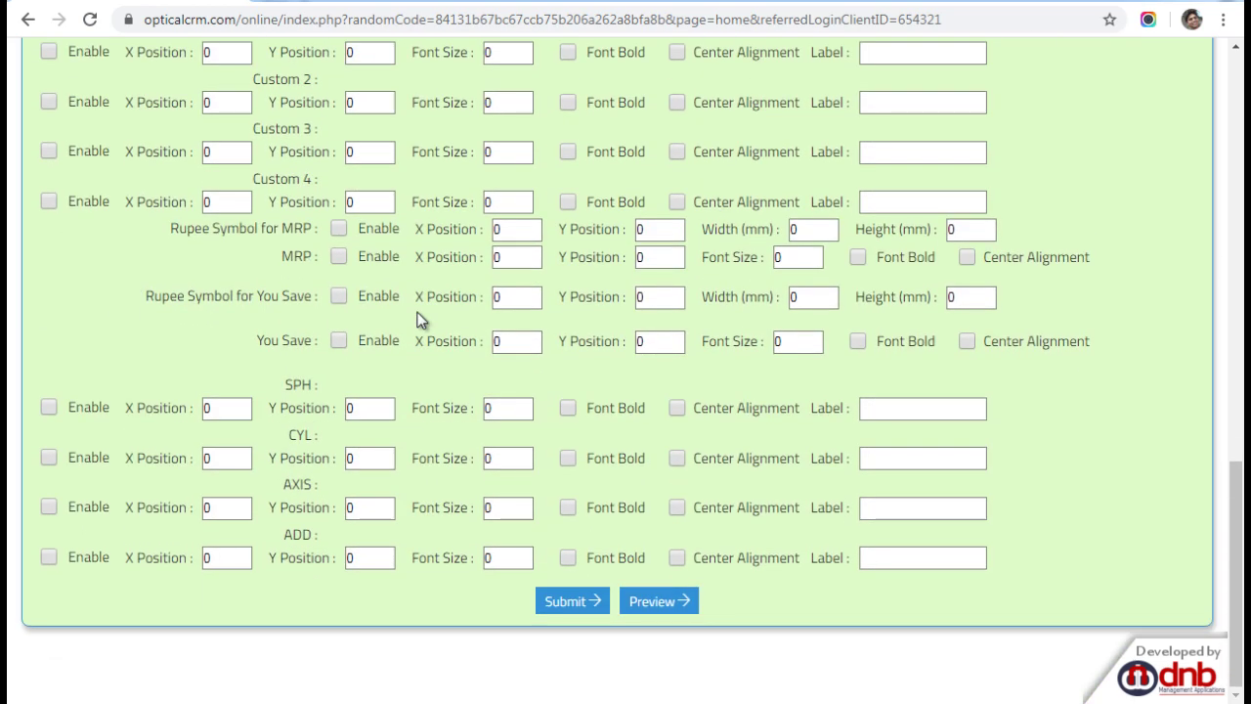
scroll(418, 313, "up", 15)
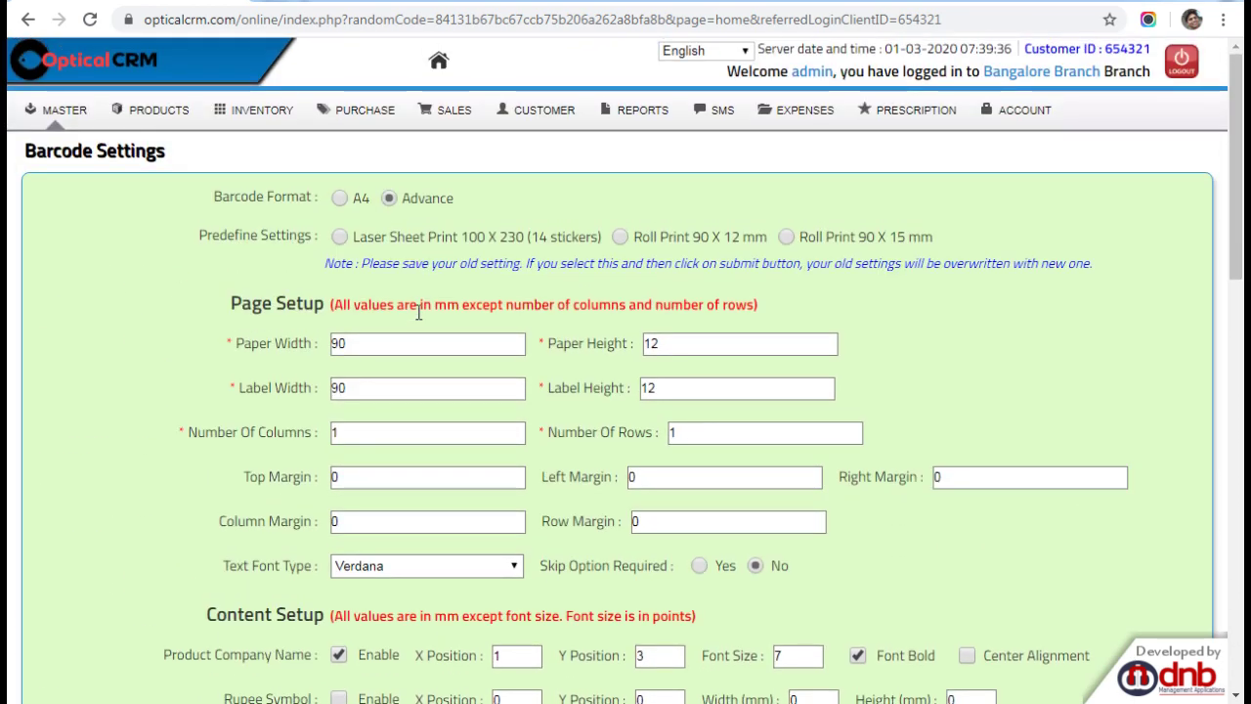
Open SMS Settings, load the Delhi branch and highlight the welcome text in the New Customer template
mouse_move(39, 127)
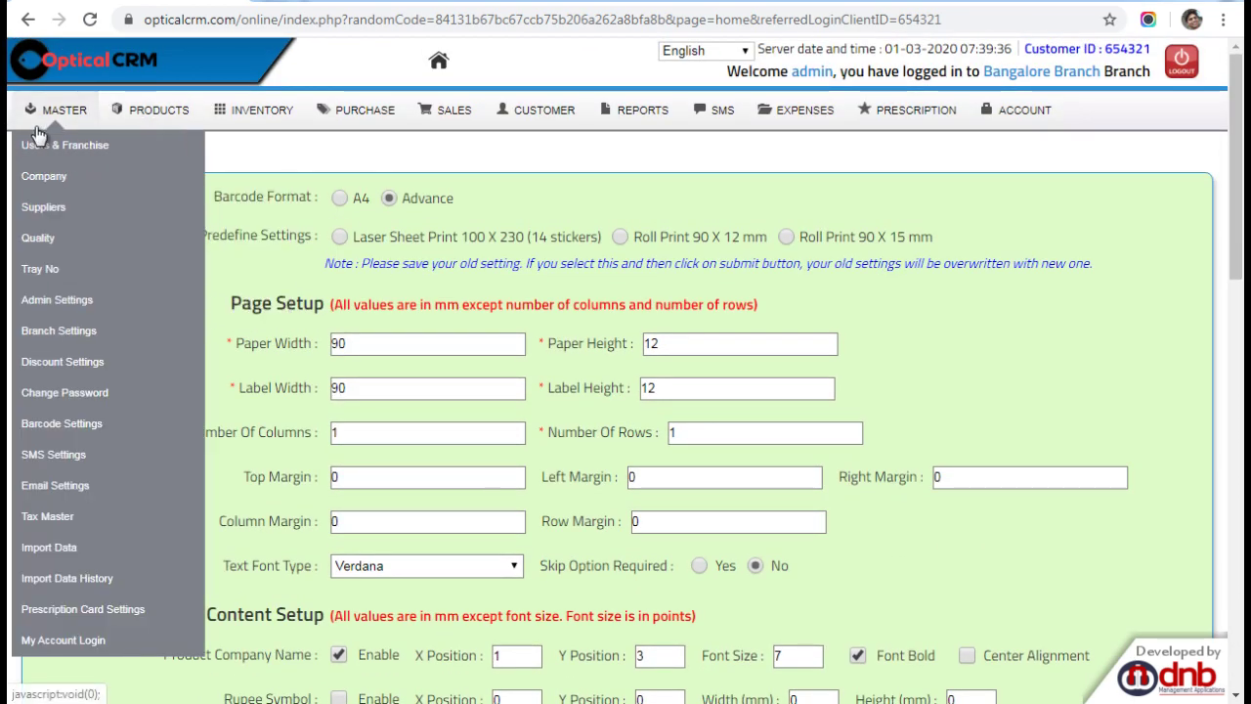
left_click(53, 458)
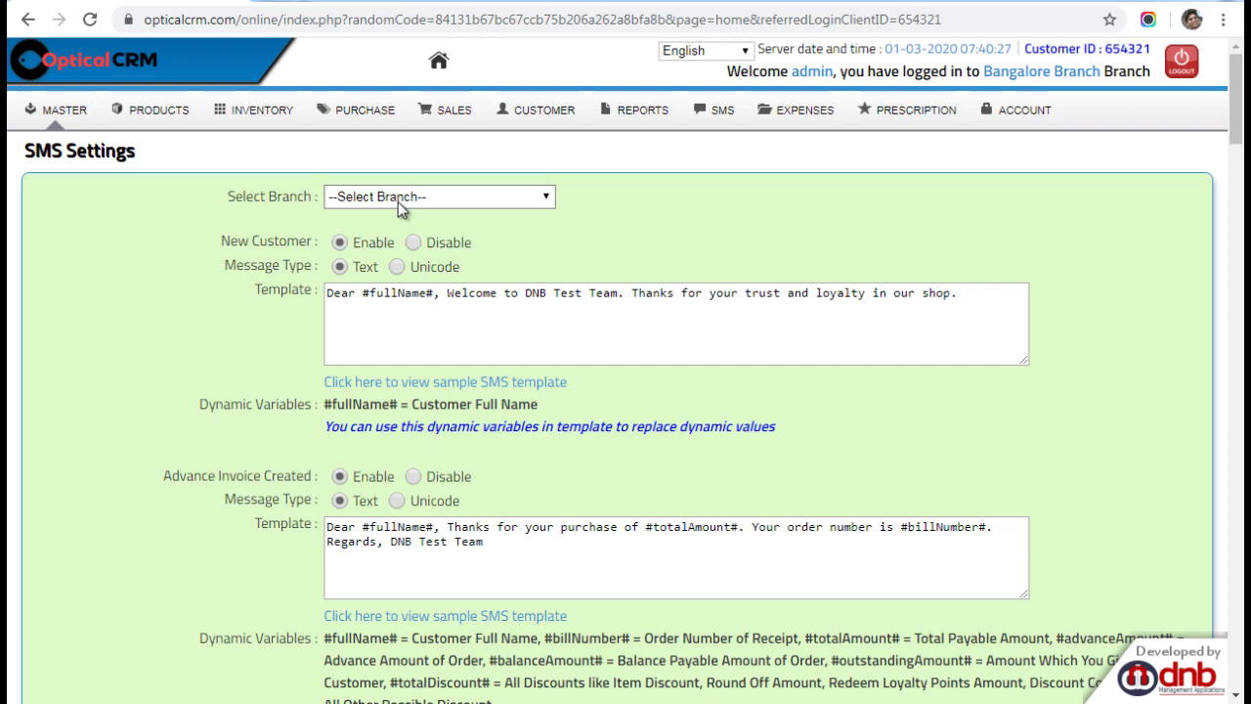
left_click(397, 201)
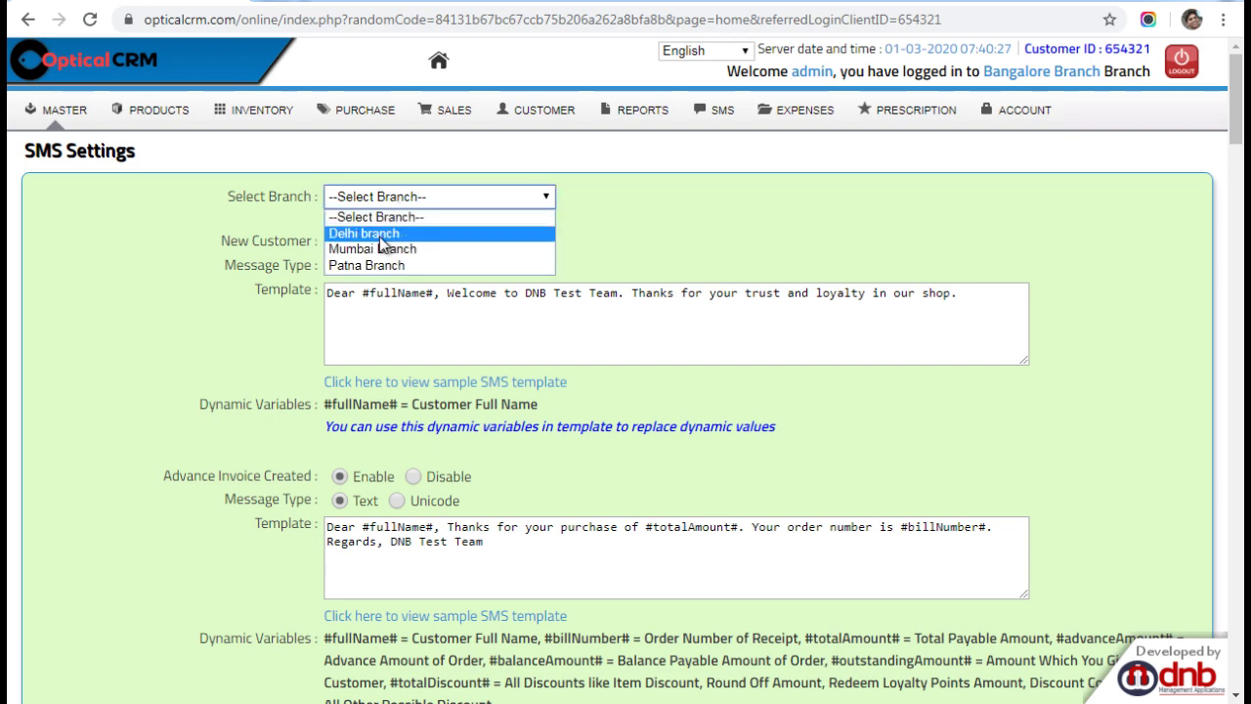
left_click(381, 235)
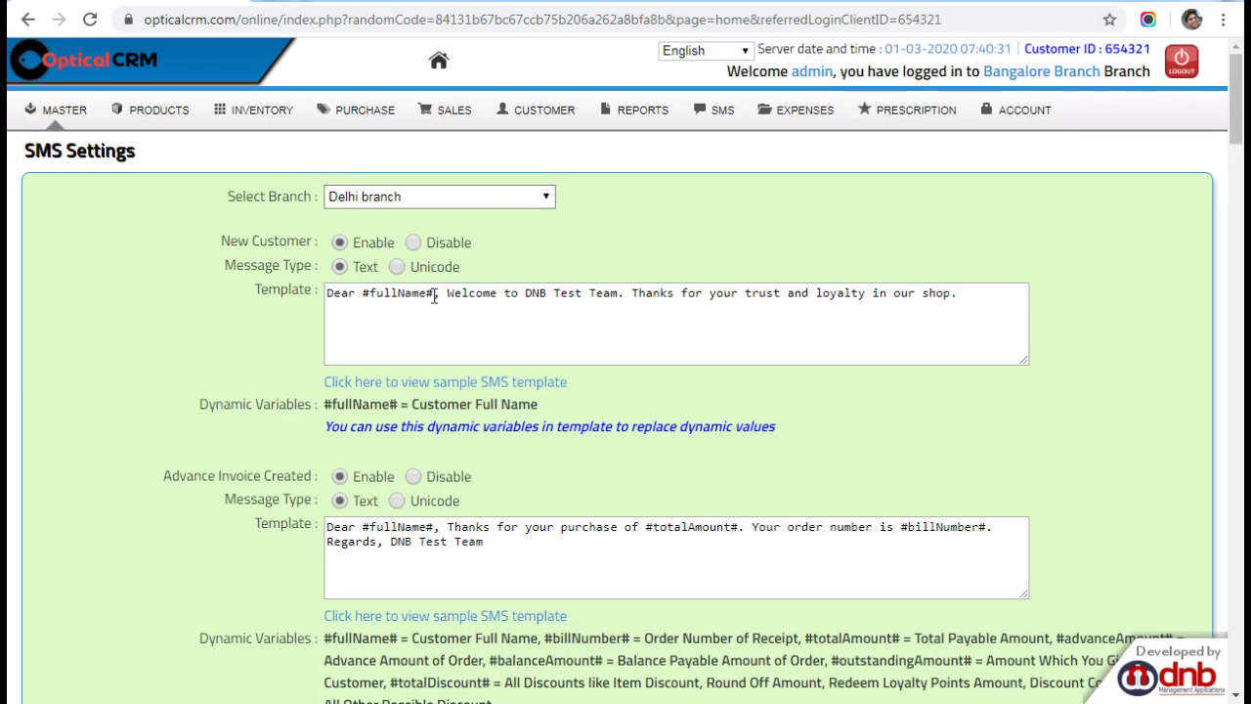
left_click_drag(440, 294, 619, 332)
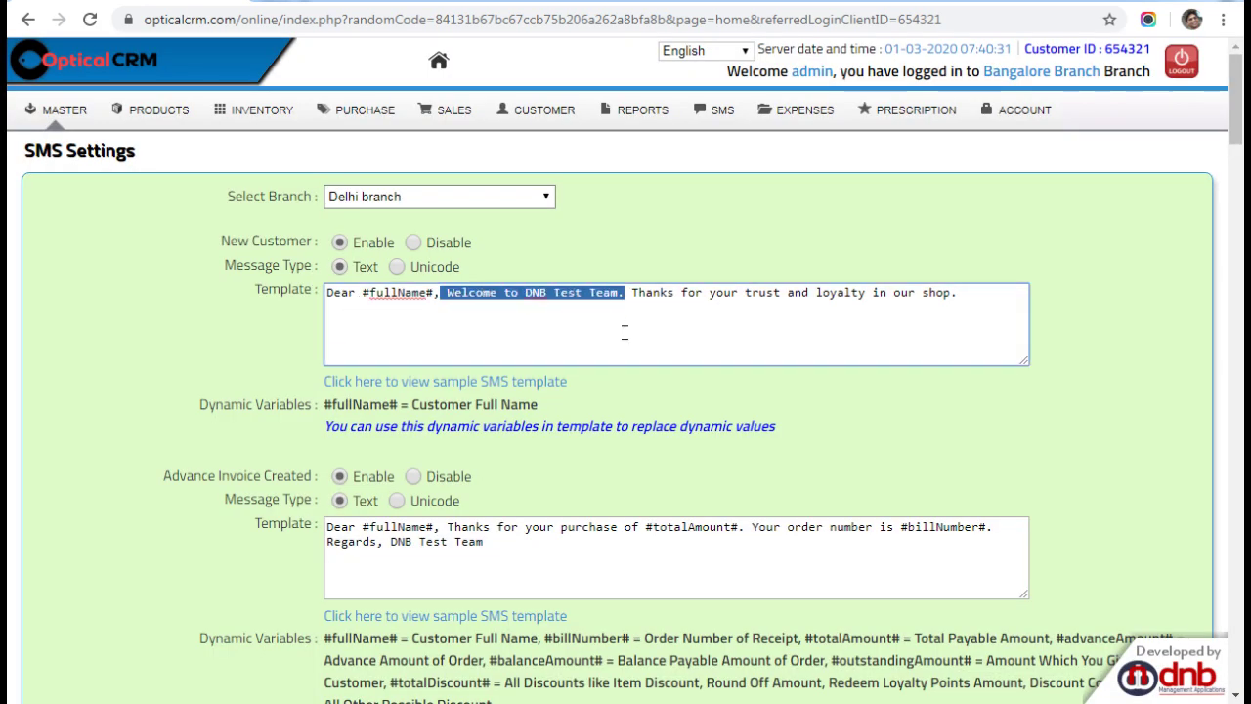
Examine the Advance Invoice Created, Order Ready Reminder and Invoice Confirmed SMS templates with their dynamic variables
scroll(625, 342, "down", 3)
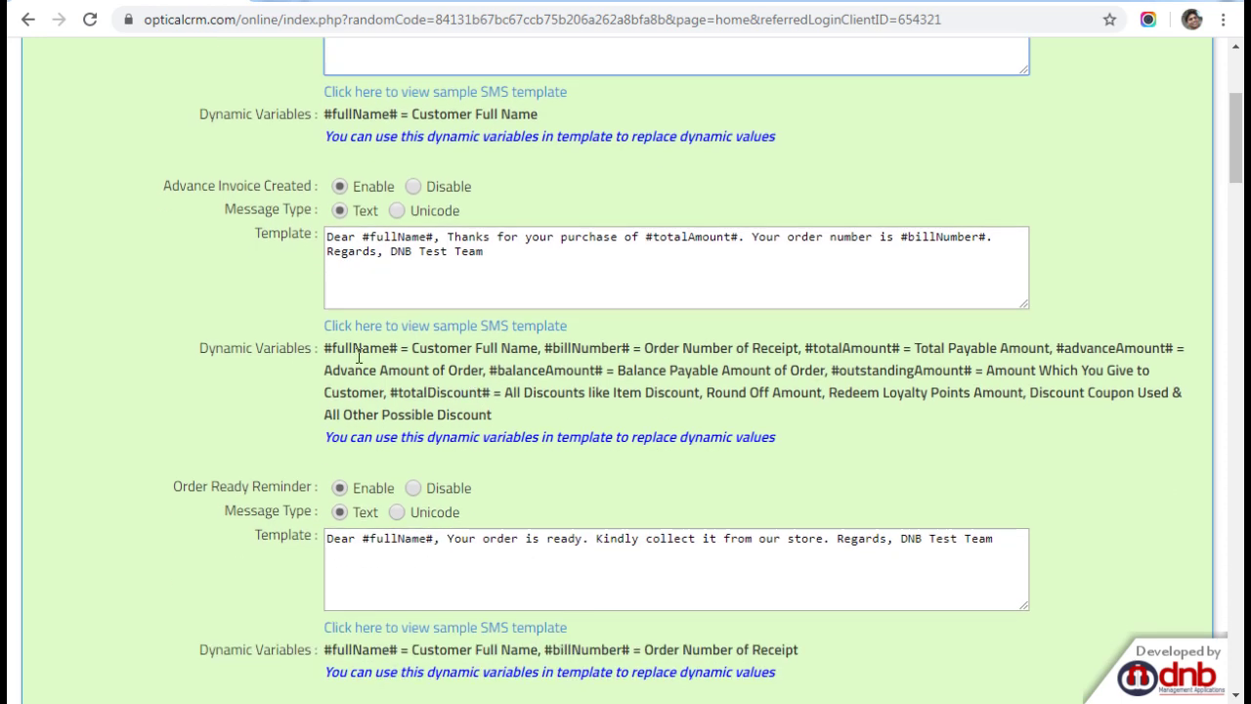
left_click_drag(346, 349, 480, 395)
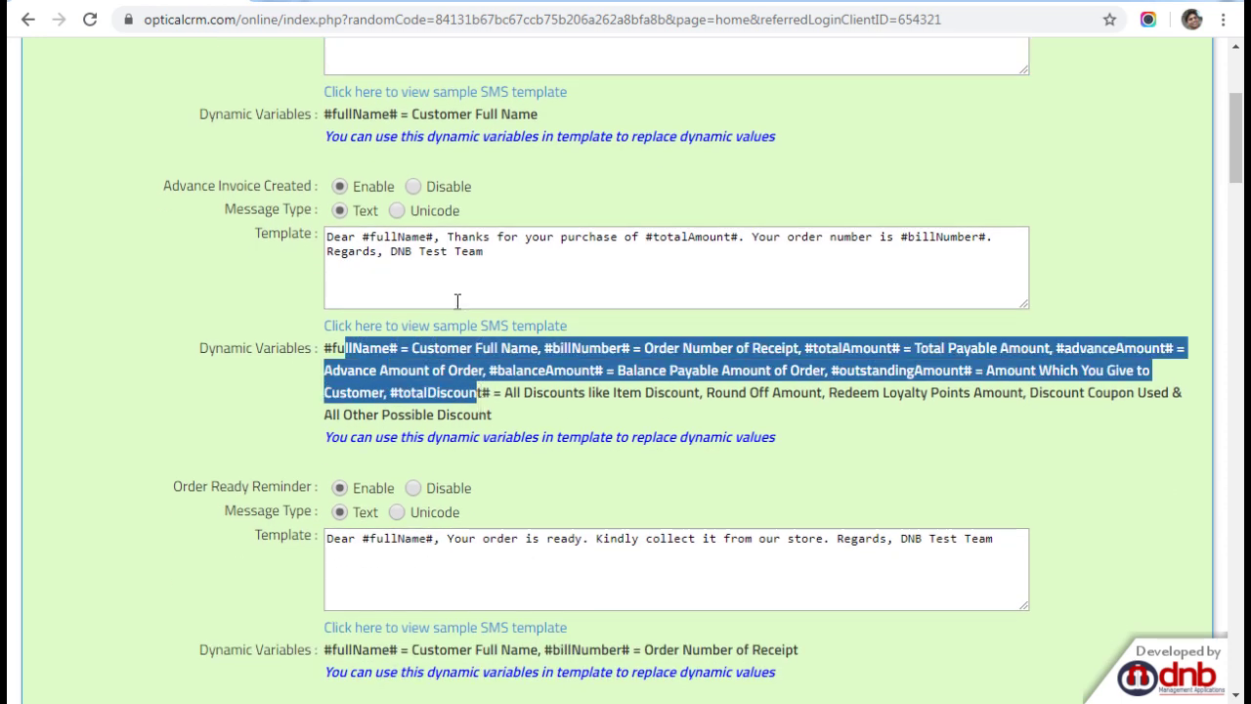
scroll(456, 301, "down", 9)
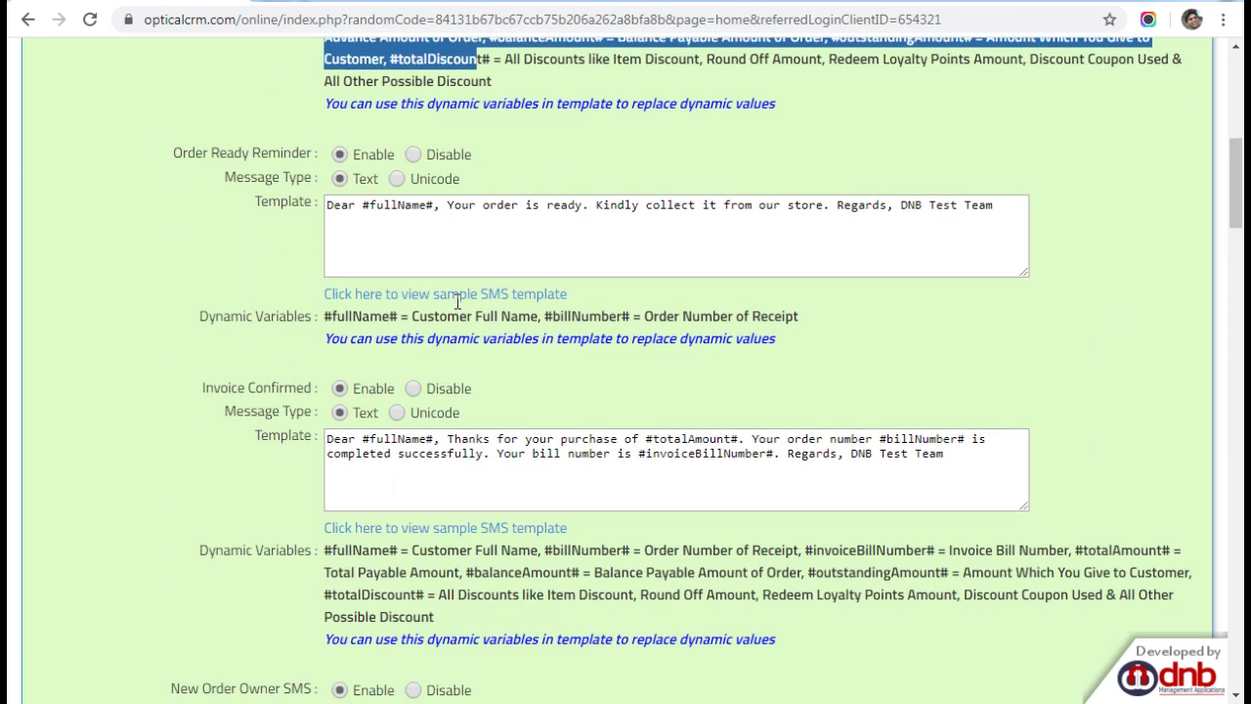
Review the remaining SMS templates, from the owner notifications and greetings through the OTP and feedback messages
scroll(456, 301, "down", 15)
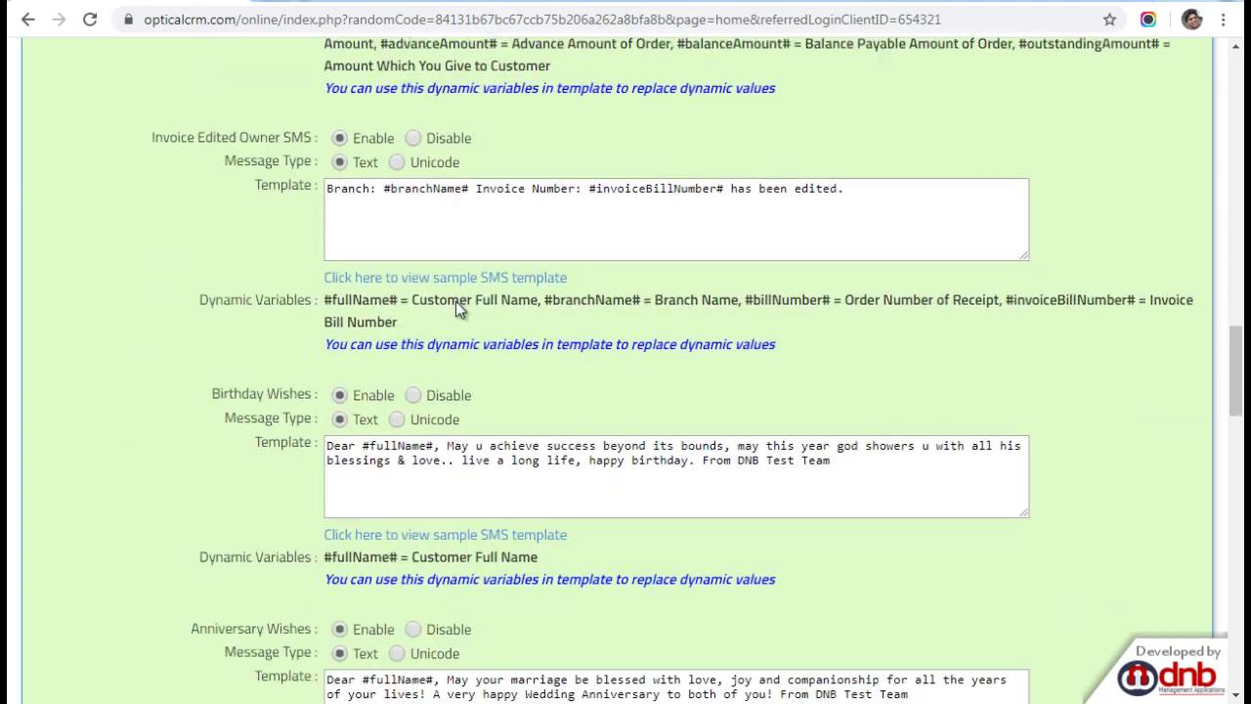
scroll(459, 309, "down", 10)
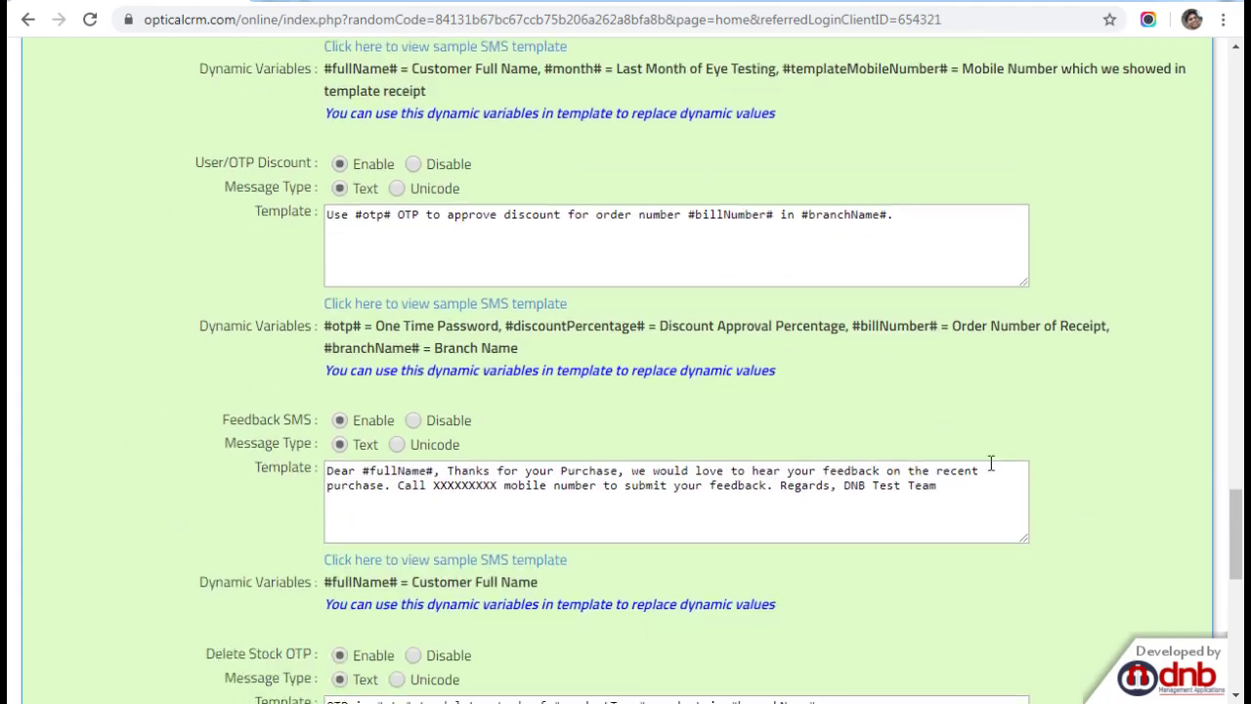
left_click_drag(1237, 591, 1237, 88)
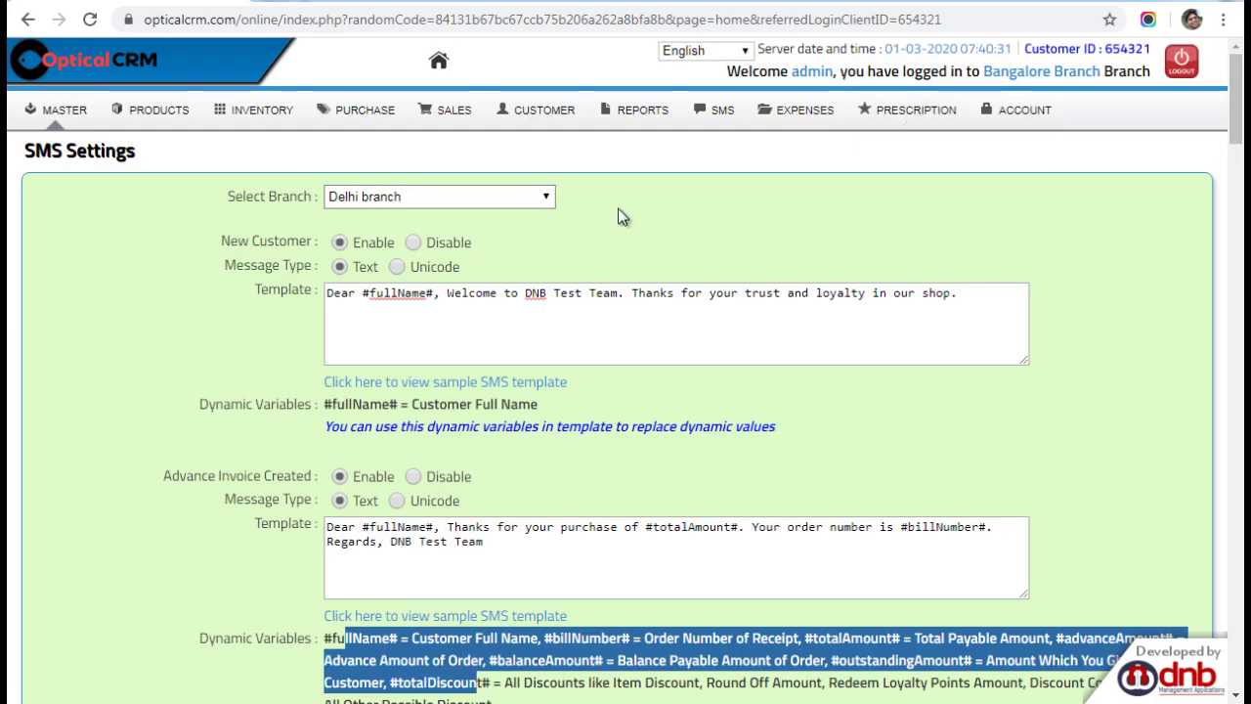
Open Email Settings, load the Delhi branch and switch on emailing customers the advance receipt PDF to show its options
left_click(61, 122)
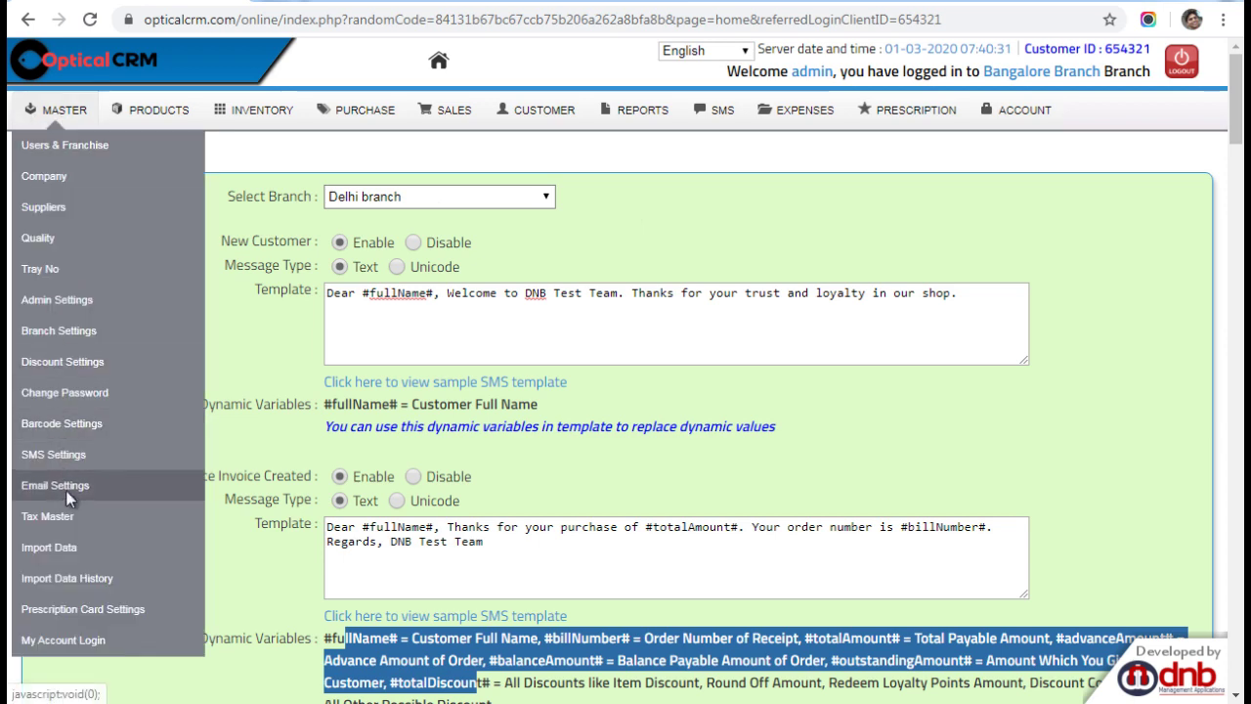
left_click(68, 489)
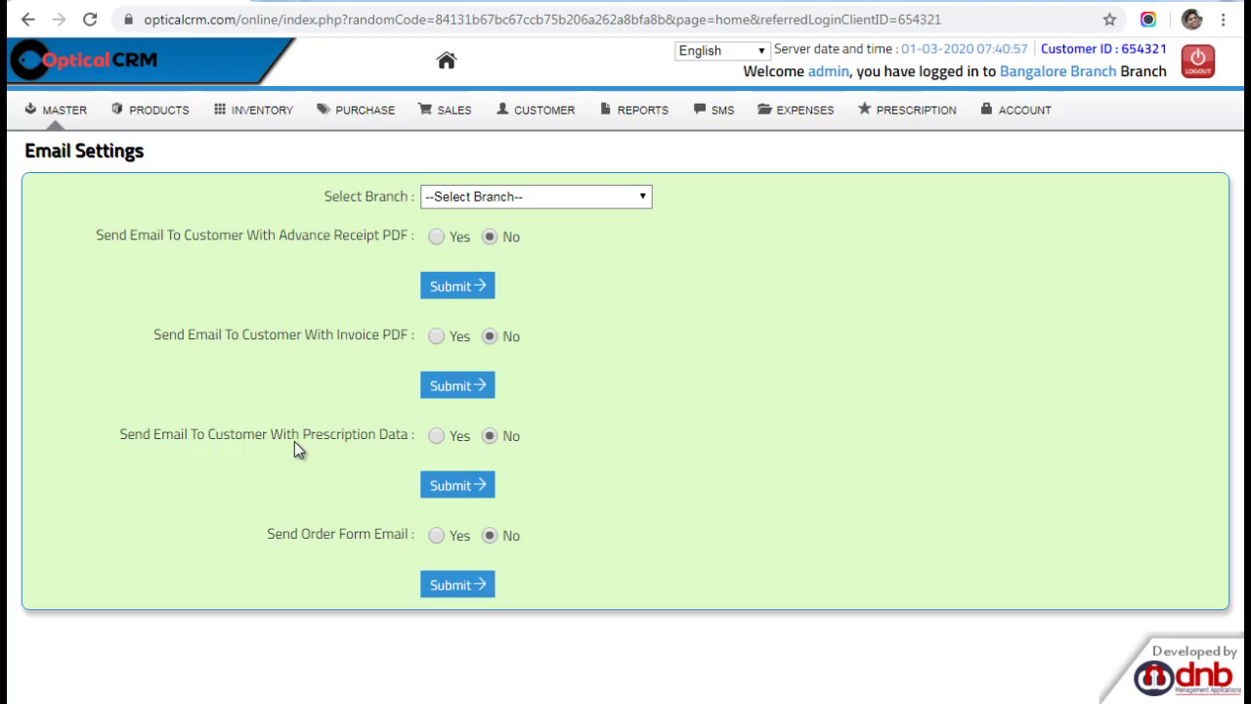
left_click(492, 203)
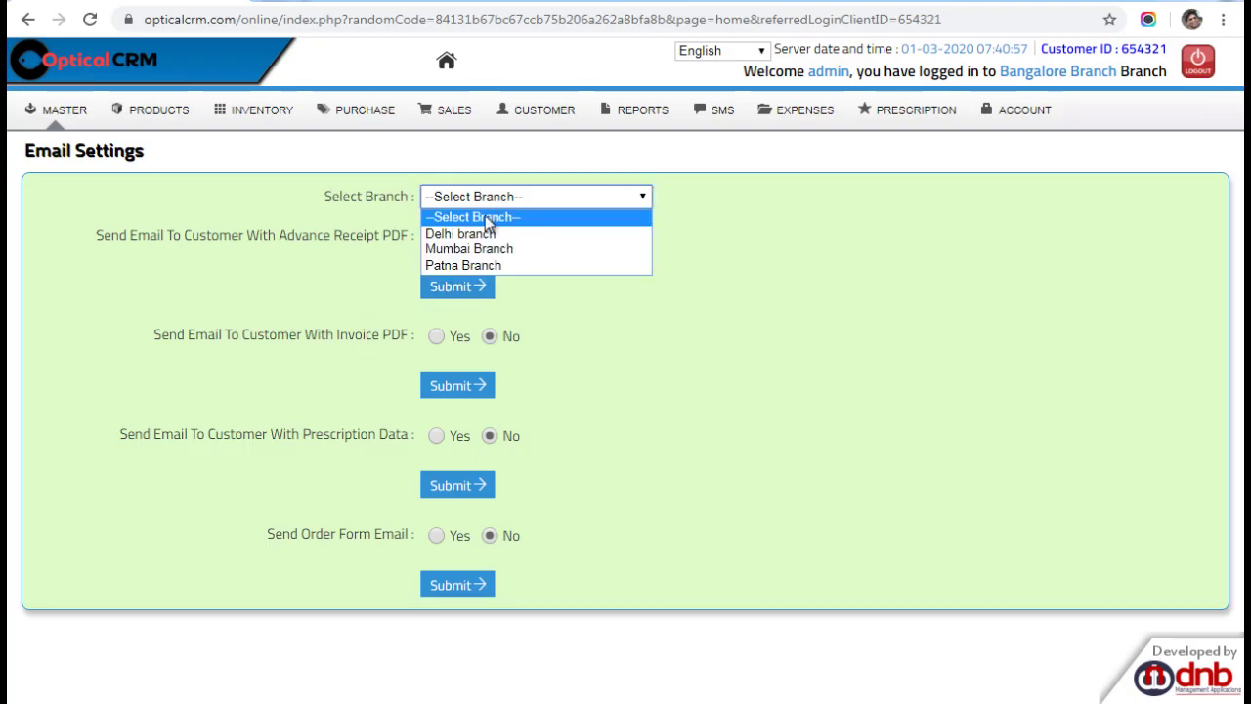
left_click(478, 233)
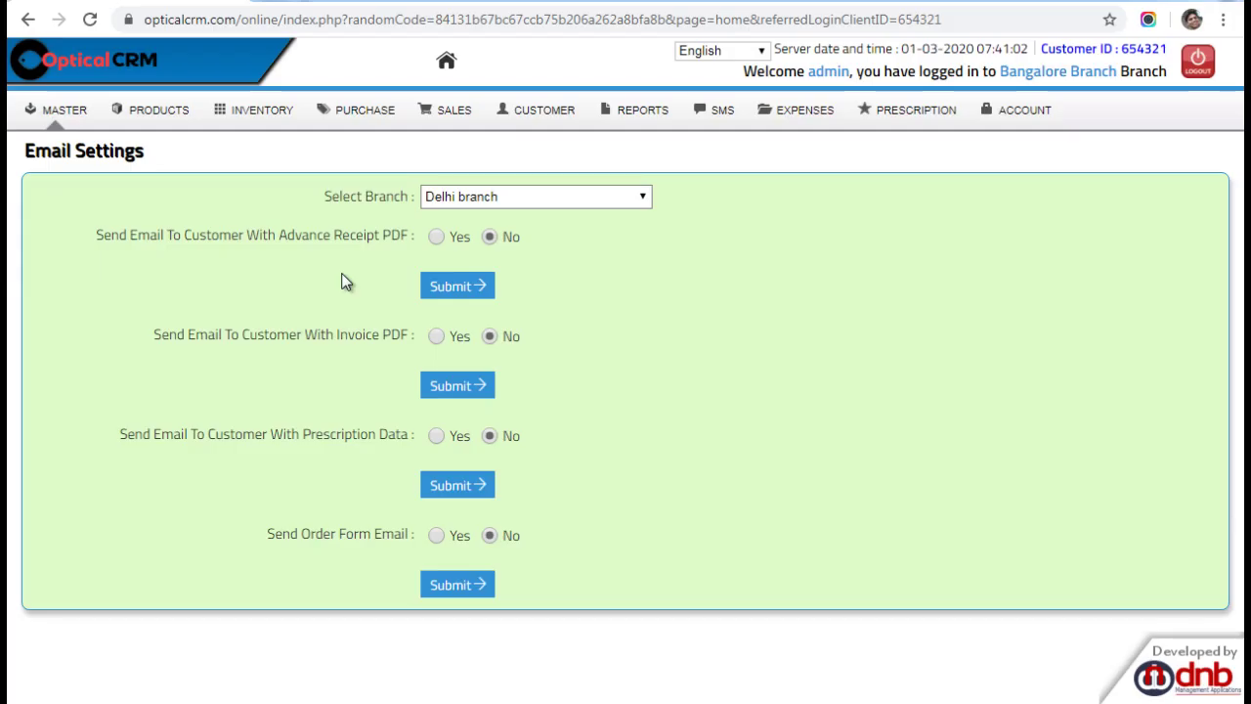
left_click(446, 239)
scroll(433, 369, "down", 2)
scroll(433, 370, "down", 3)
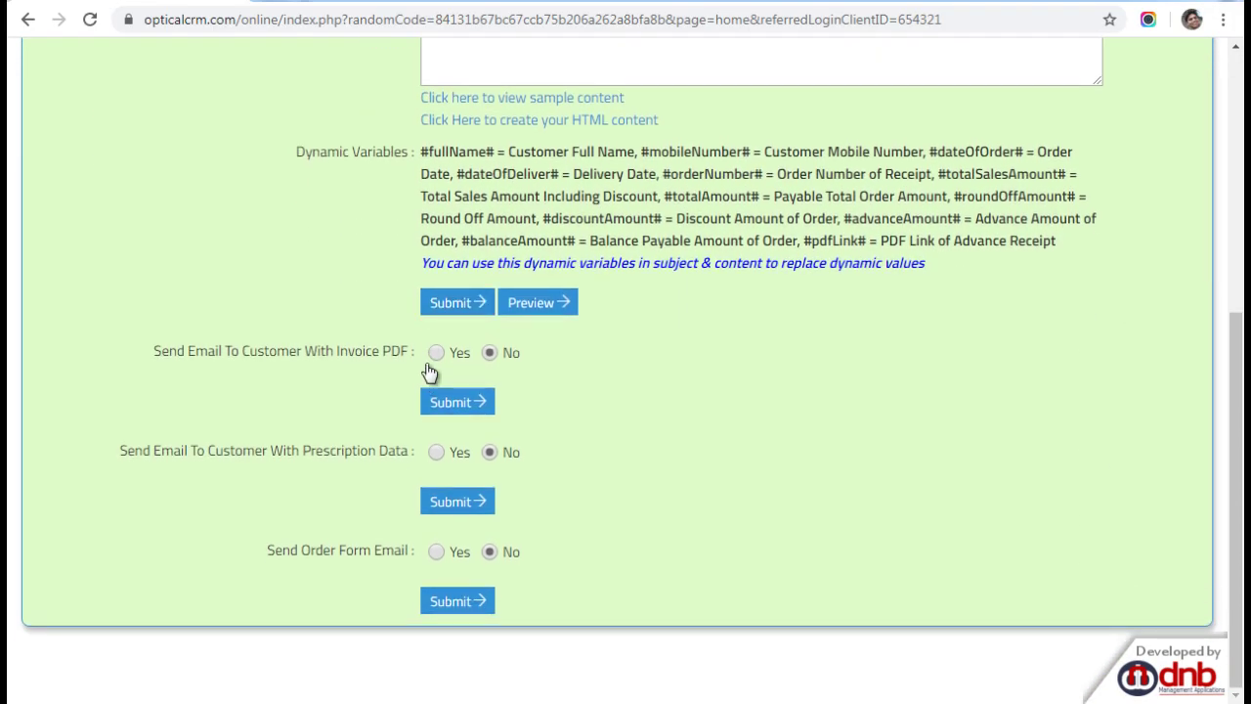
Switch on emailing customers the invoice PDF and review its sender, subject, content and dynamic variable settings
left_click(436, 352)
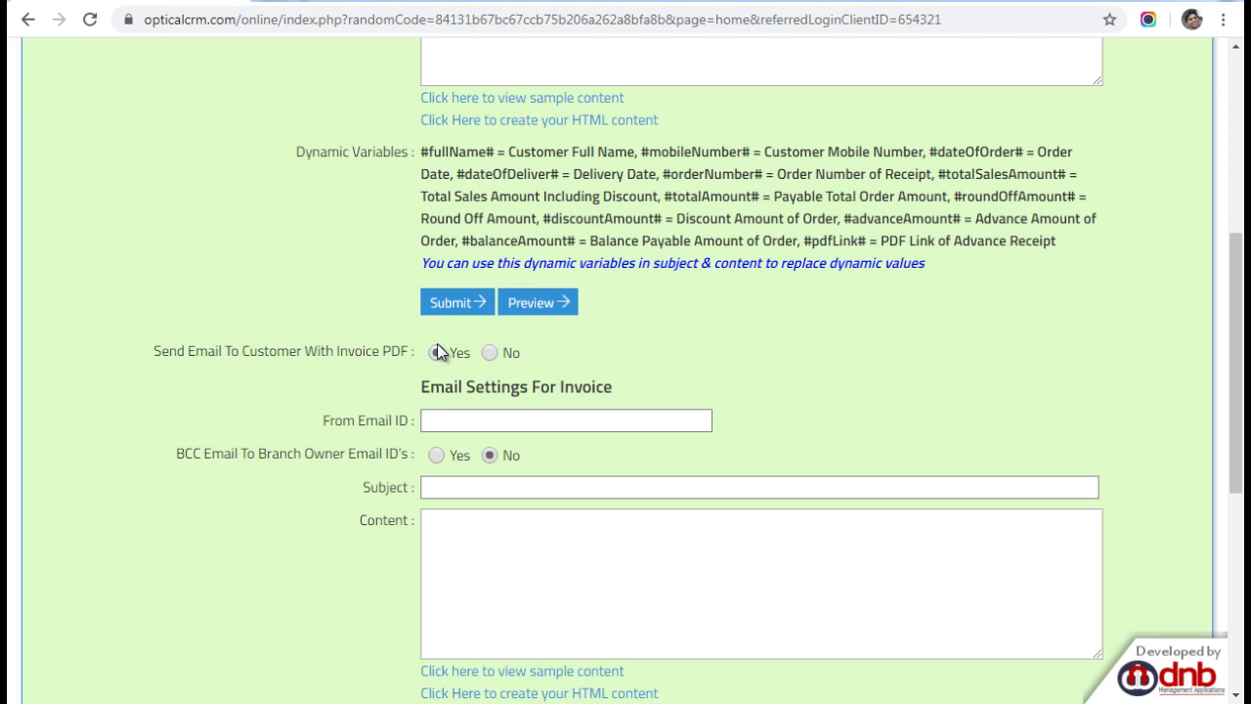
scroll(437, 352, "down", 4)
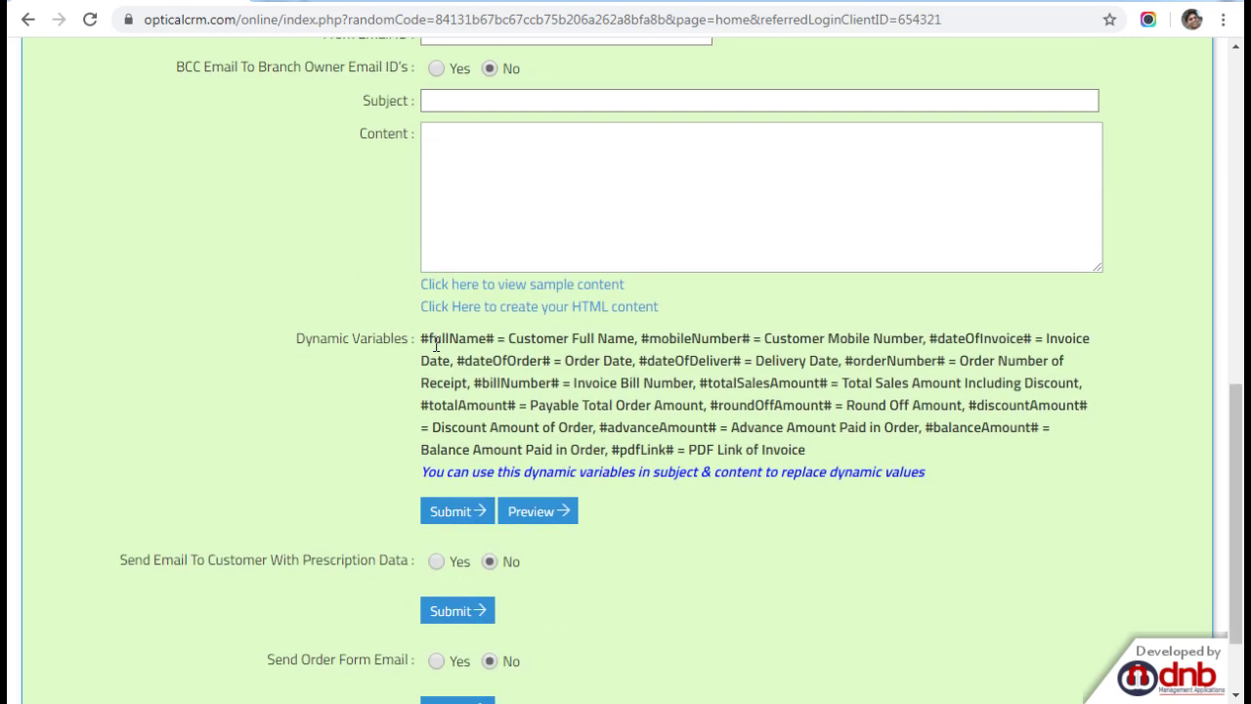
scroll(436, 343, "up", 1)
scroll(436, 343, "up", 1)
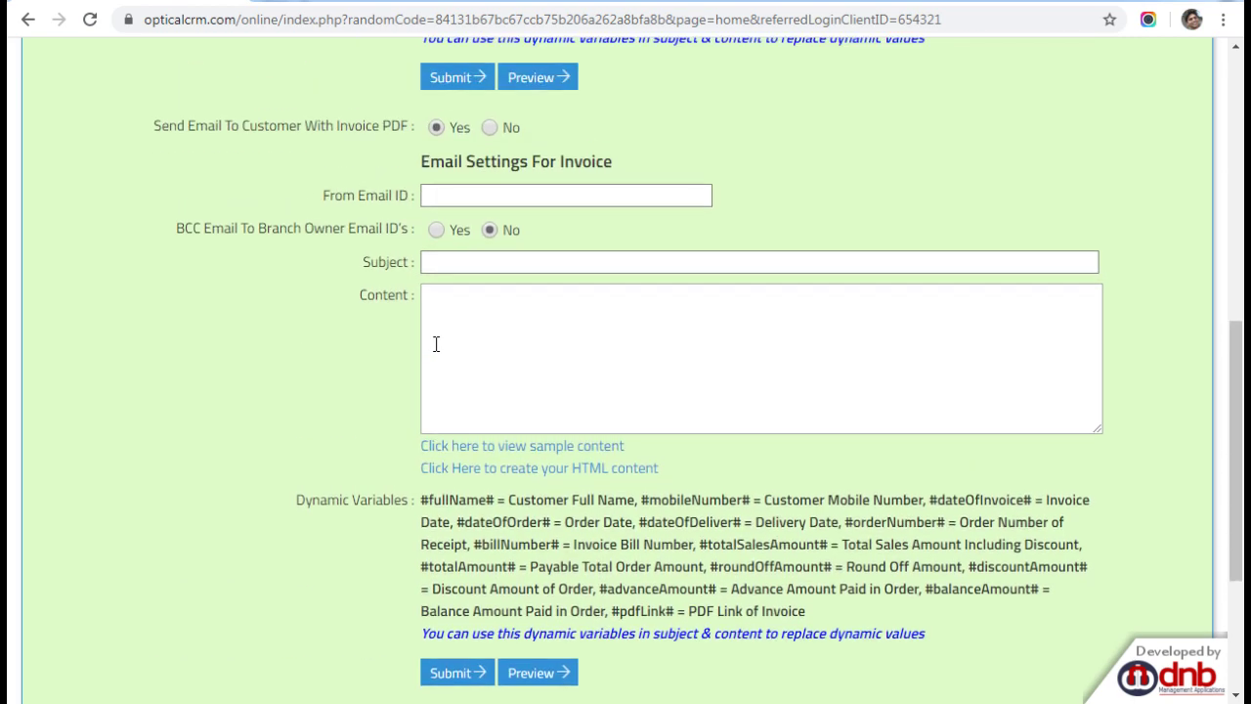
scroll(436, 344, "down", 2)
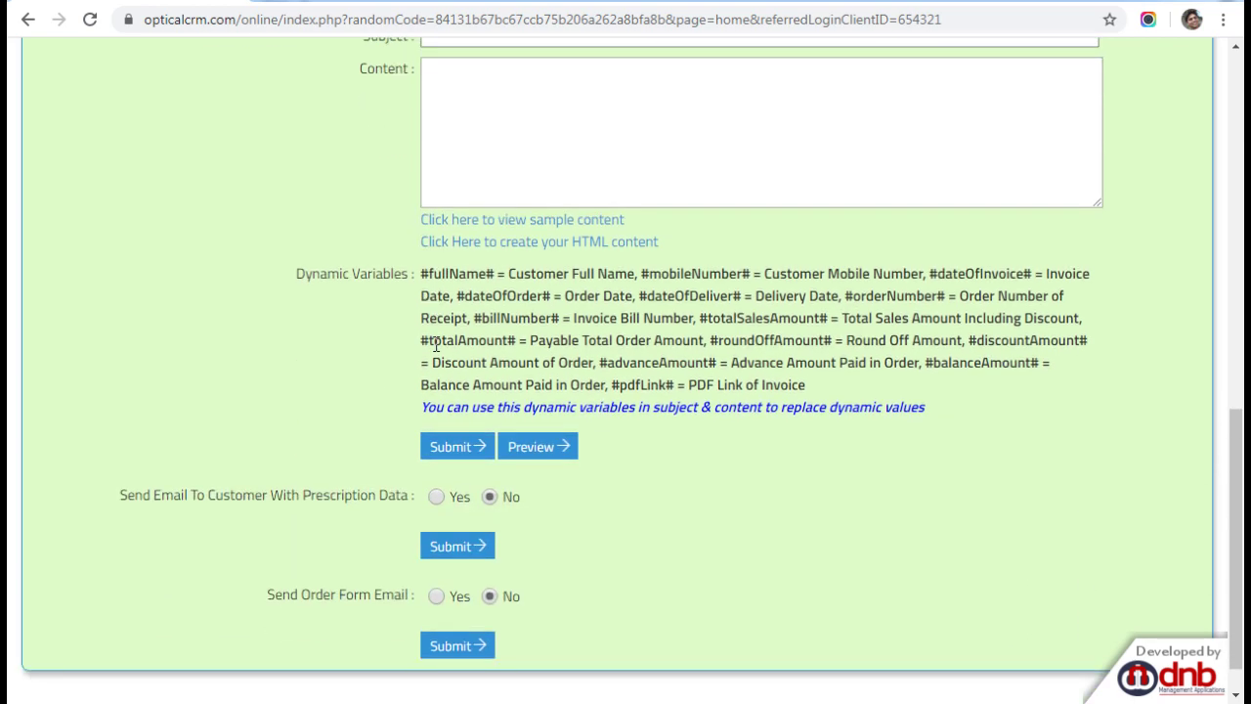
scroll(436, 347, "up", 1)
scroll(435, 344, "up", 10)
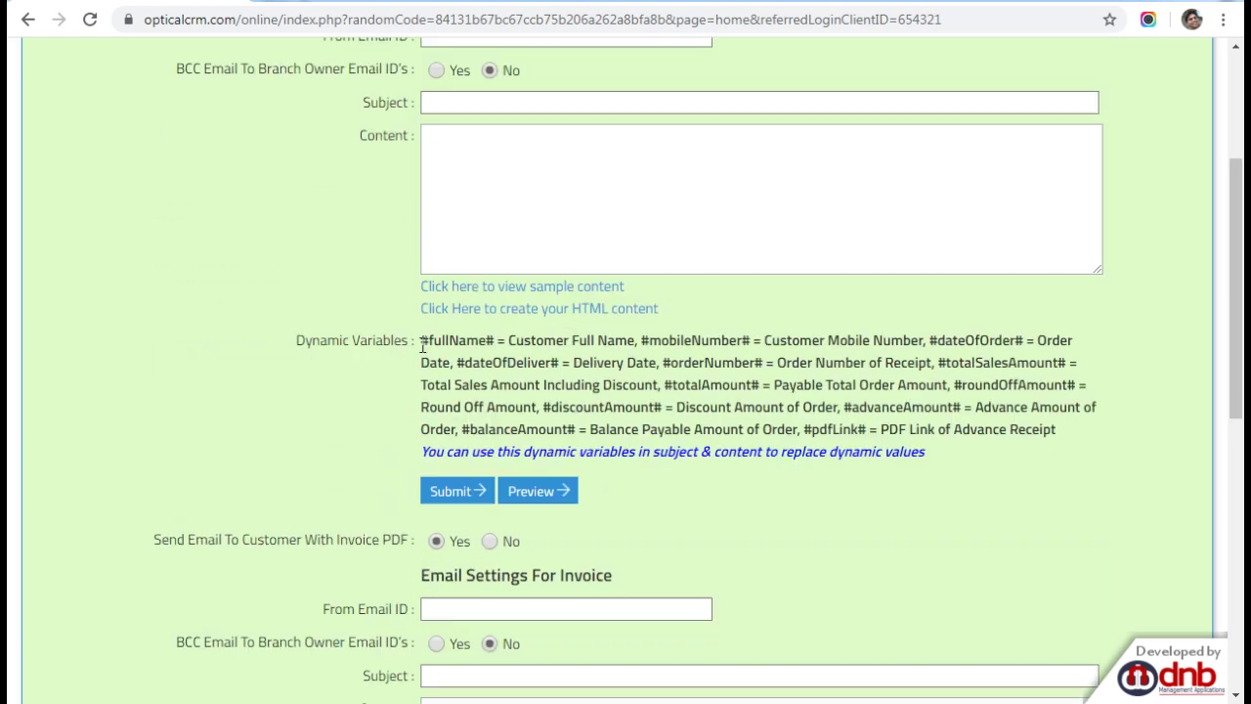
Open Import Data and review the import rules, the available data types, the CSV data area and the format download option
left_click(59, 109)
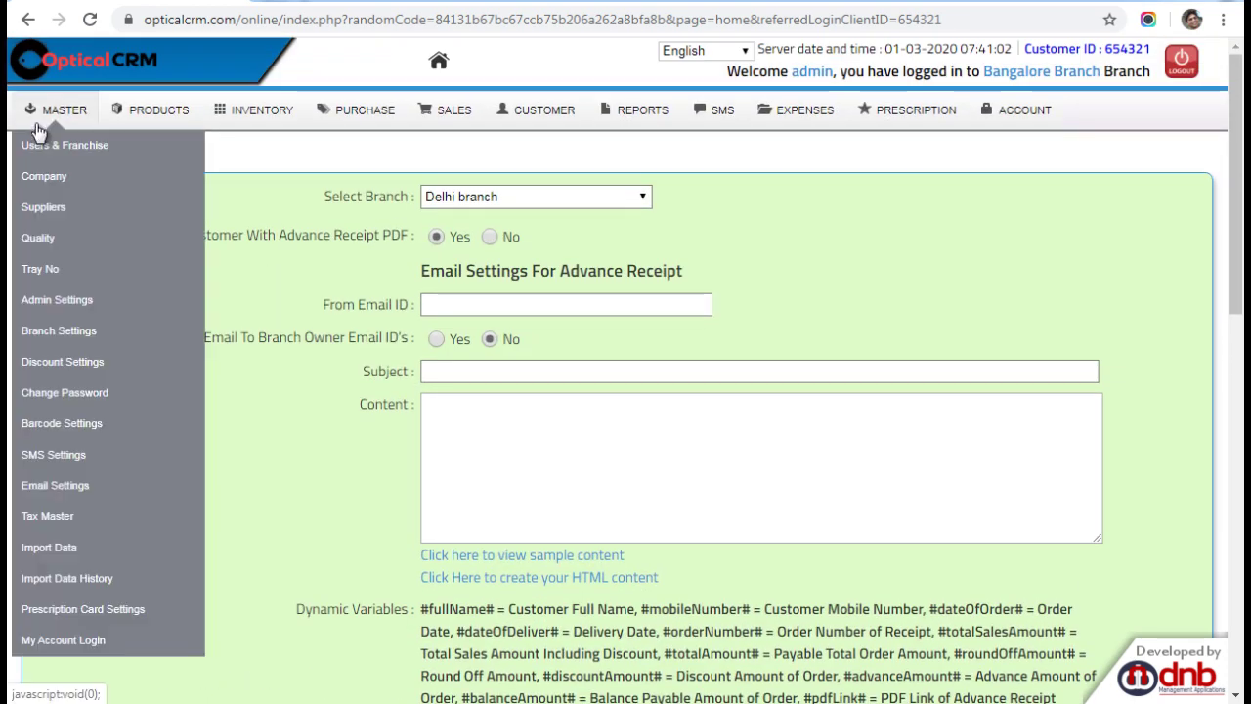
left_click(88, 548)
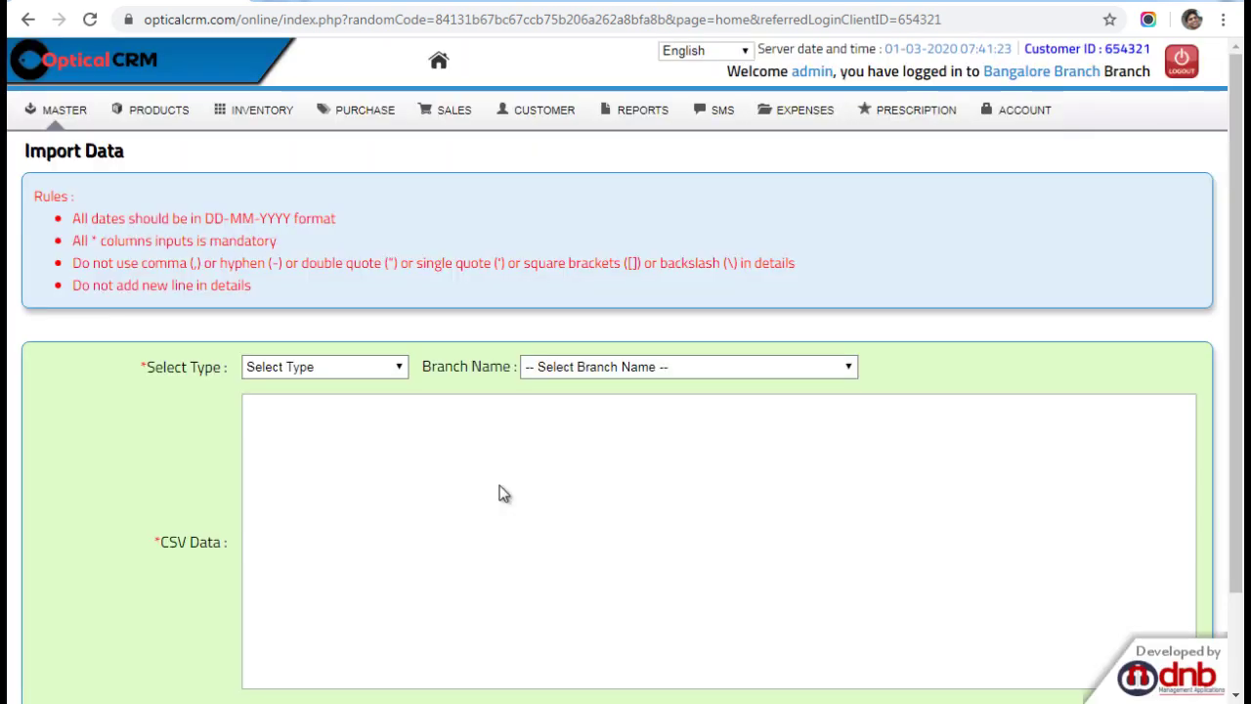
scroll(500, 493, "down", 2)
left_click(356, 252)
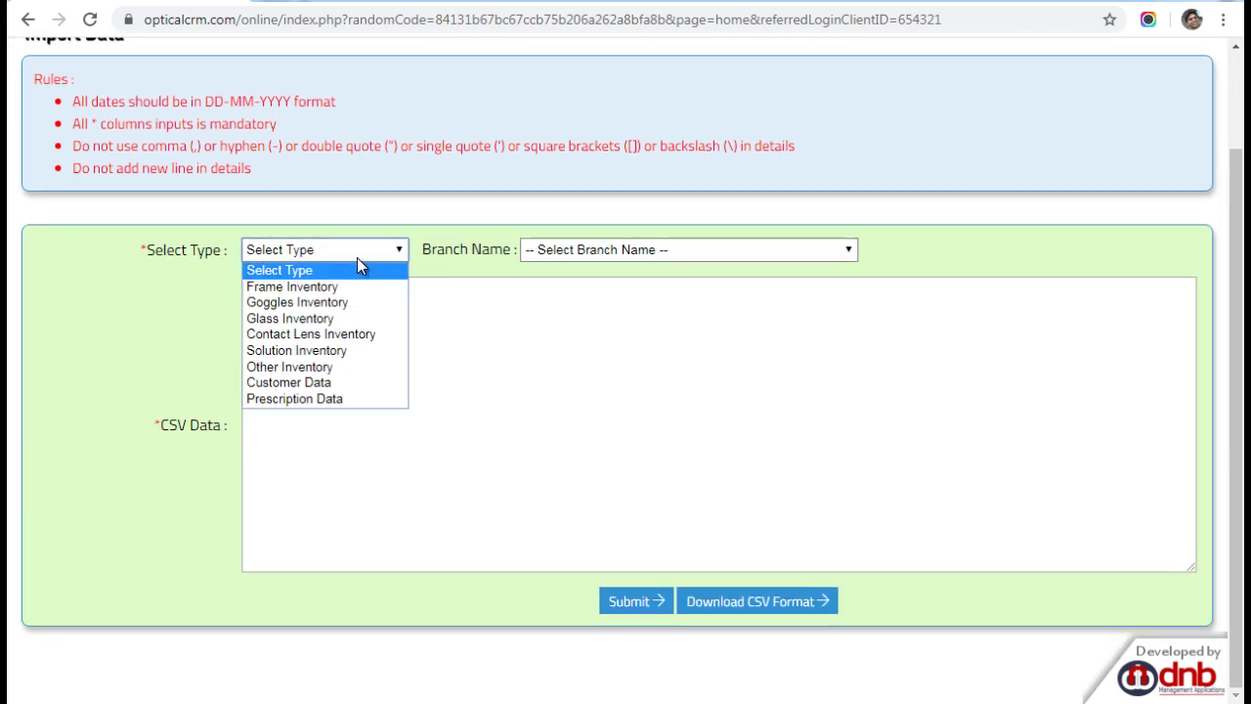
left_click(215, 243)
scroll(215, 243, "up", 2)
left_click(327, 365)
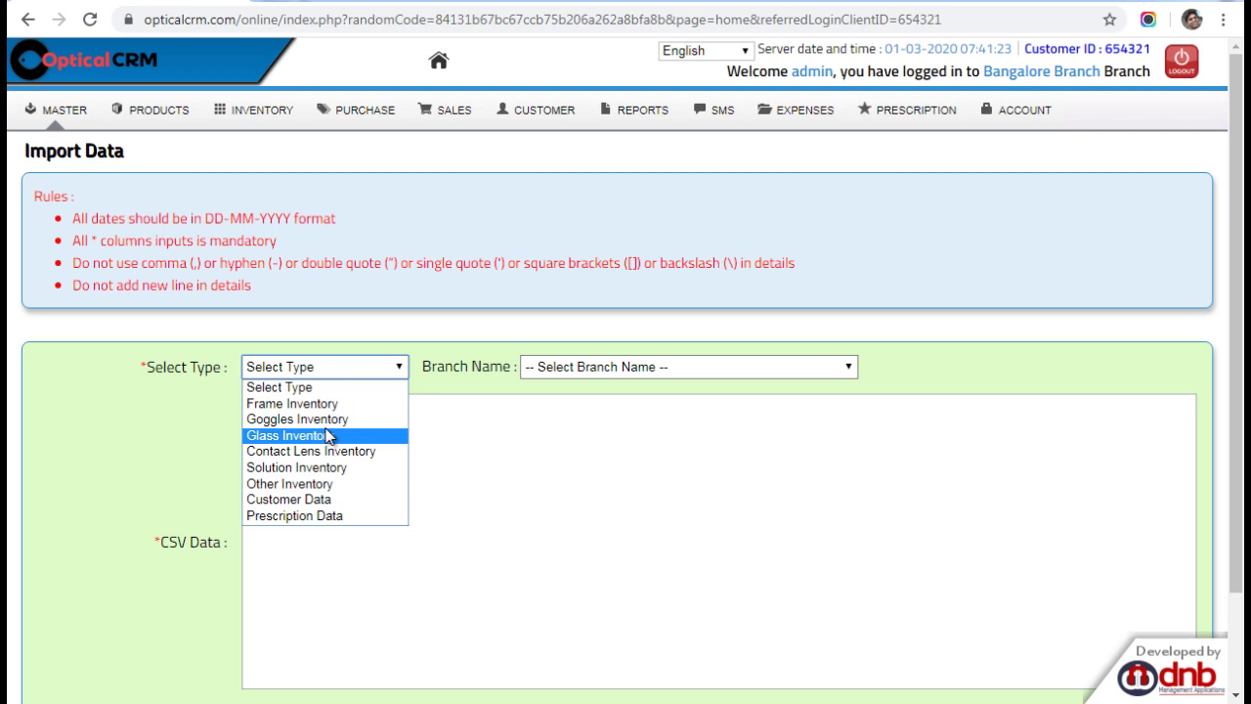
left_click(452, 445)
scroll(562, 441, "down", 2)
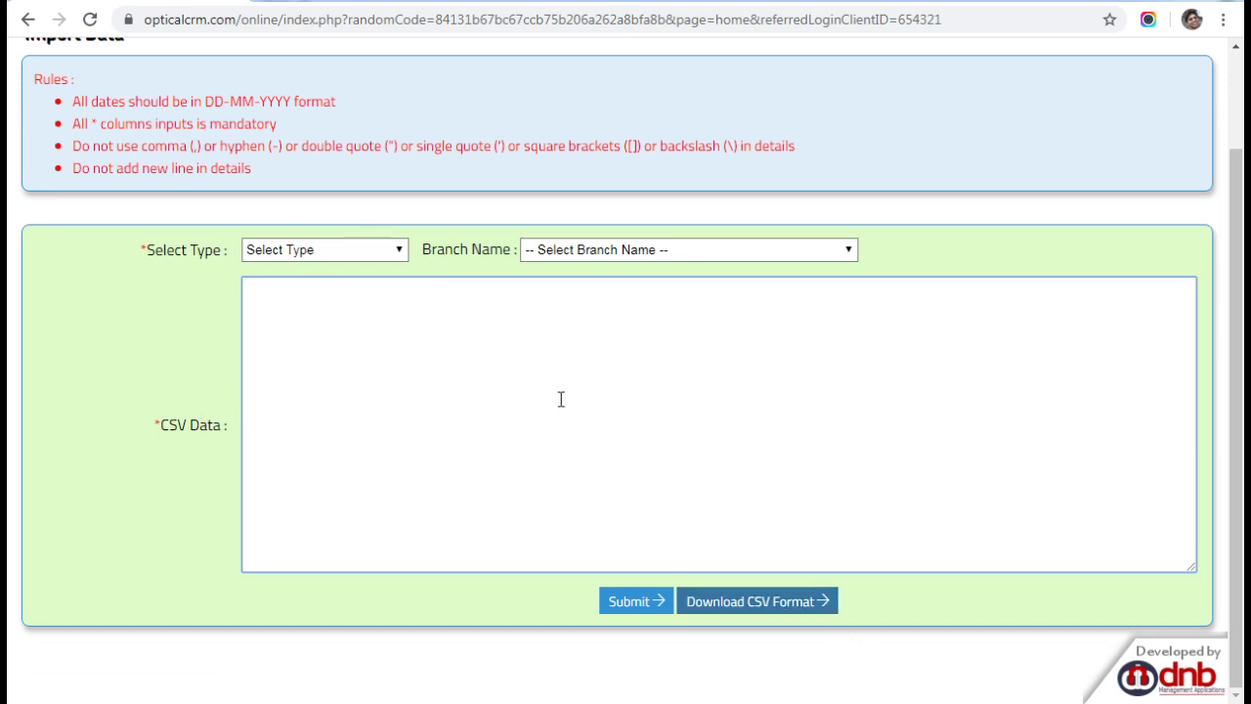
Open Prescription Card Settings and review the card dimensions, content fields and prescription table options
scroll(559, 396, "up", 2)
left_click(45, 106)
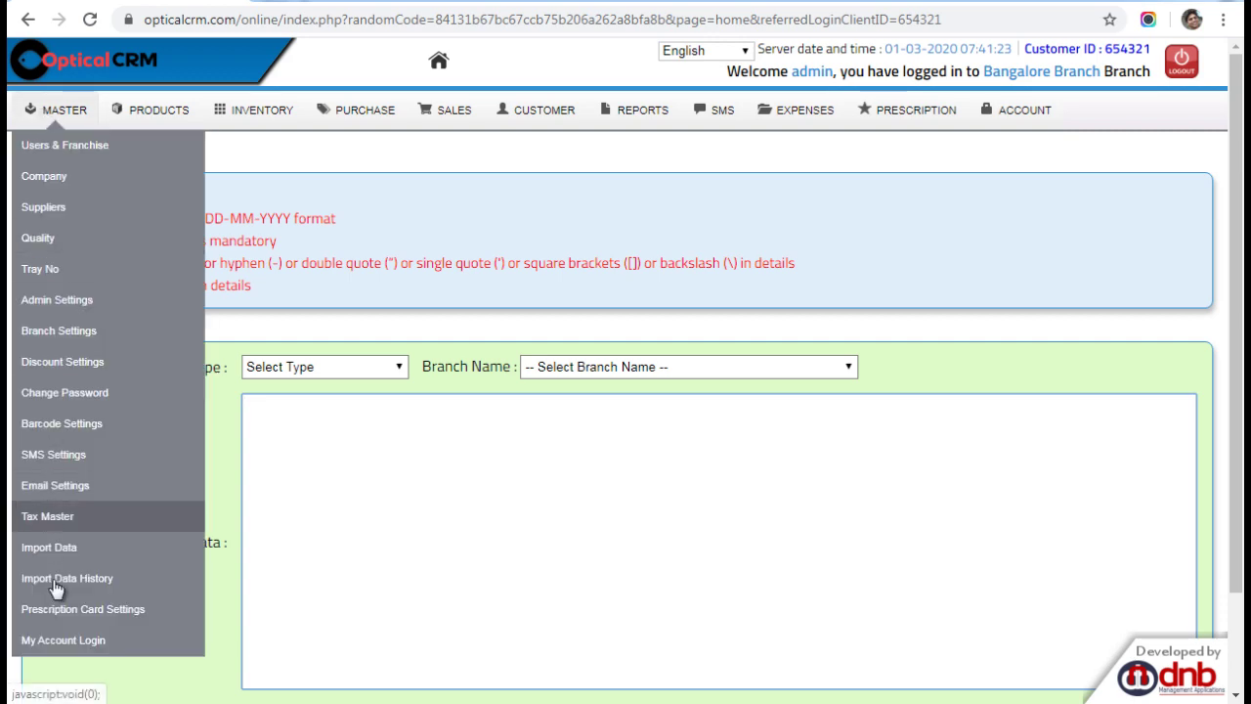
left_click(68, 608)
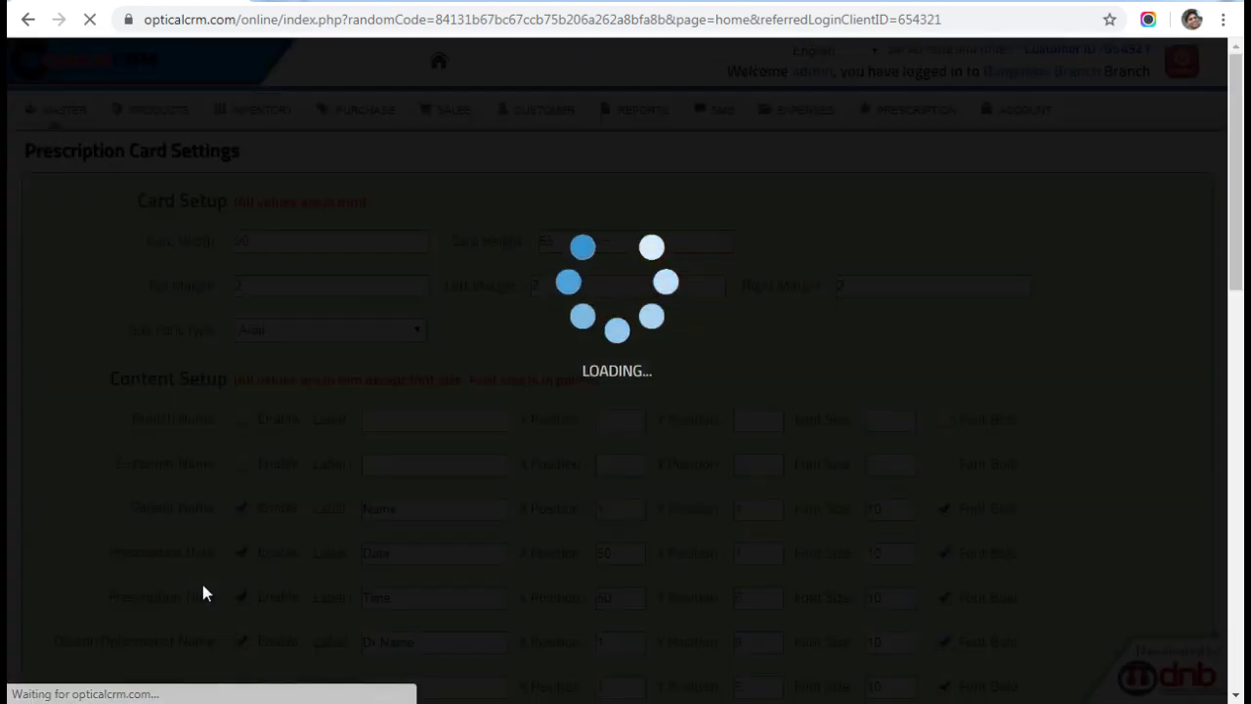
scroll(442, 456, "down", 7)
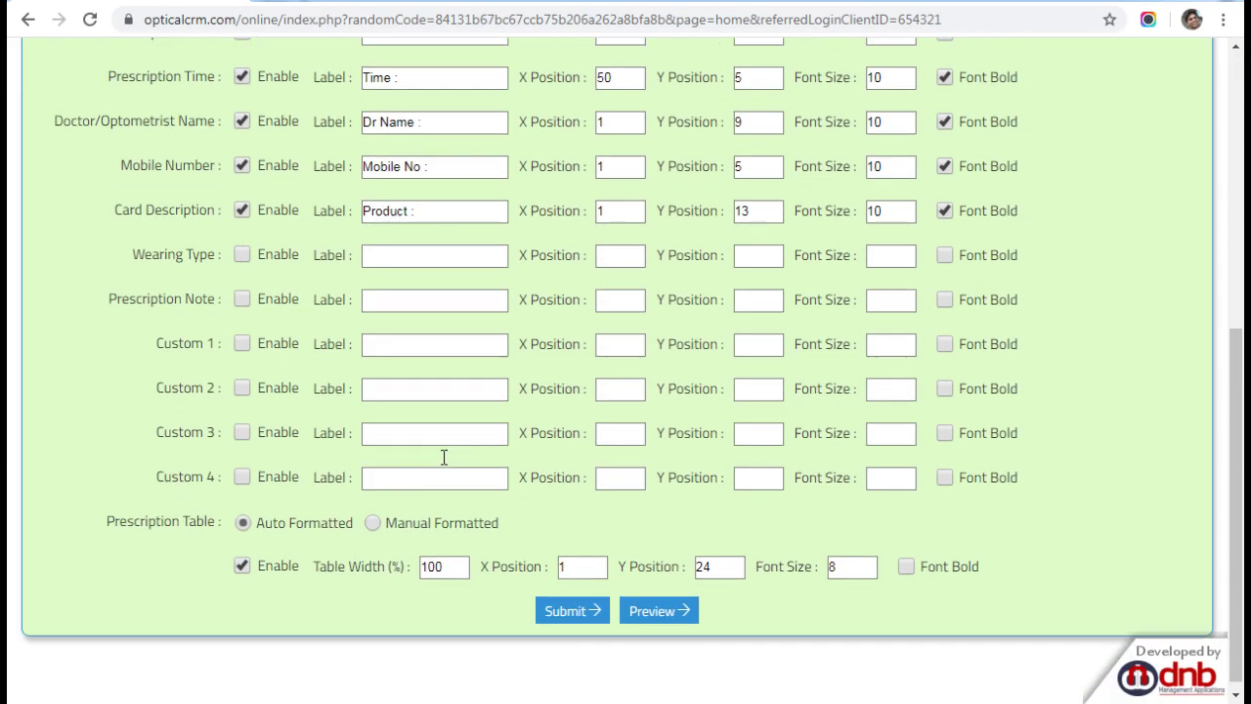
scroll(441, 456, "up", 6)
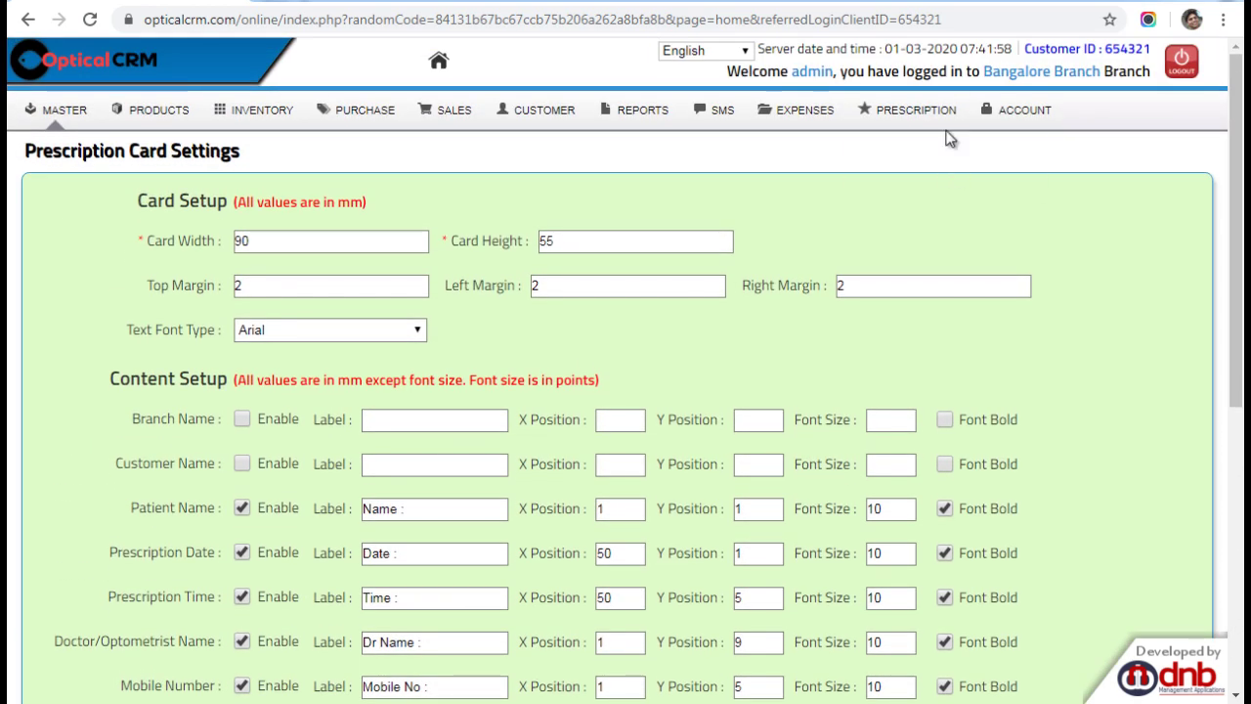
Generate the prescription card for the Delhi branch record in row 10 of the Prescription Database, then return to the list
mouse_move(923, 115)
left_click(919, 176)
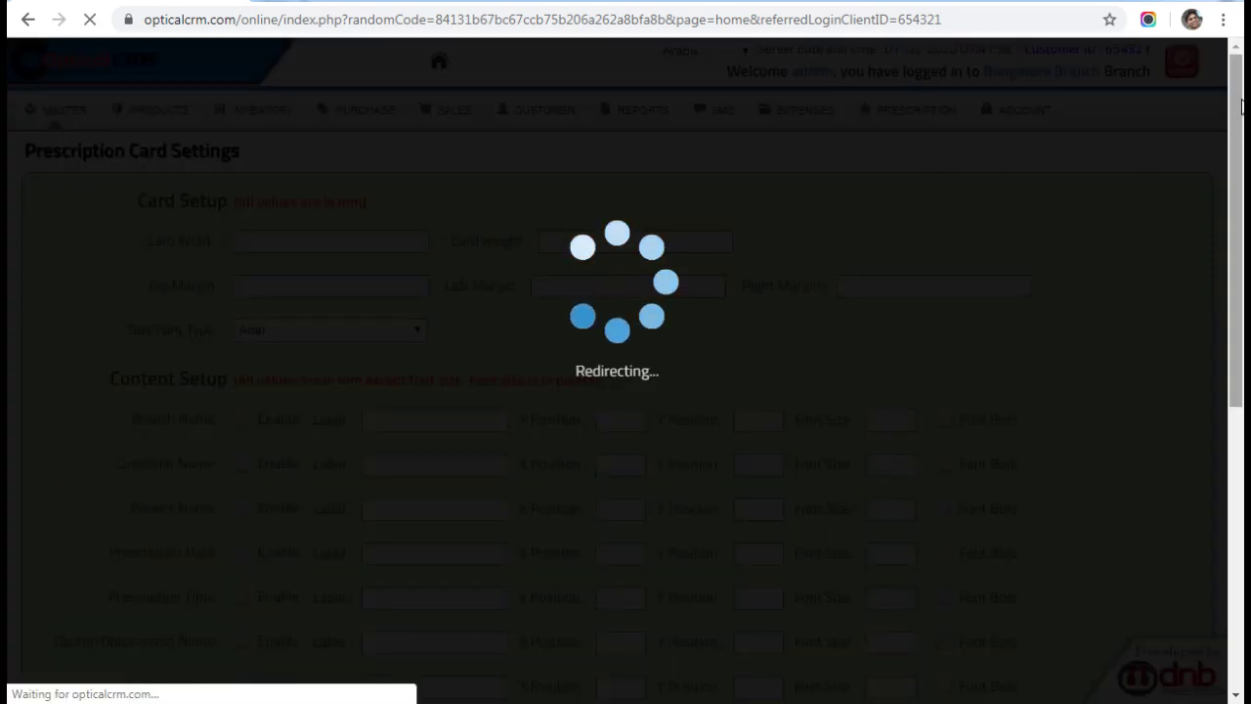
left_click_drag(1238, 215, 1237, 684)
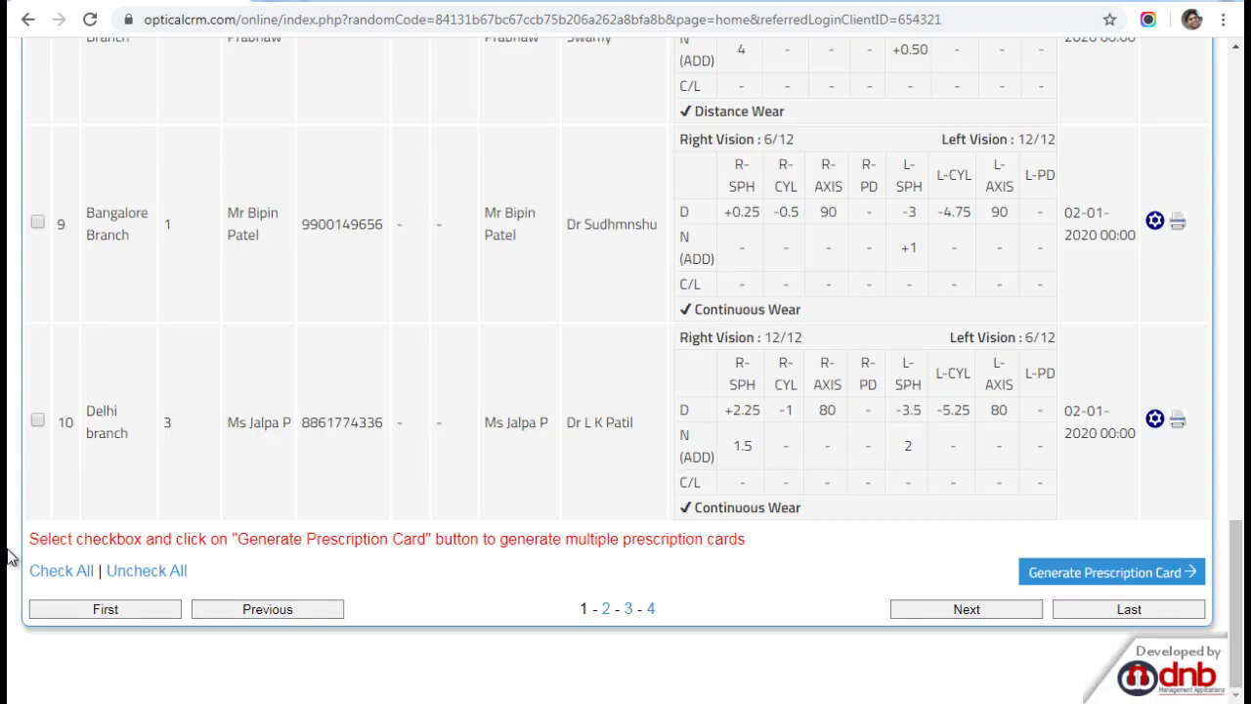
left_click(37, 421)
left_click(1131, 575)
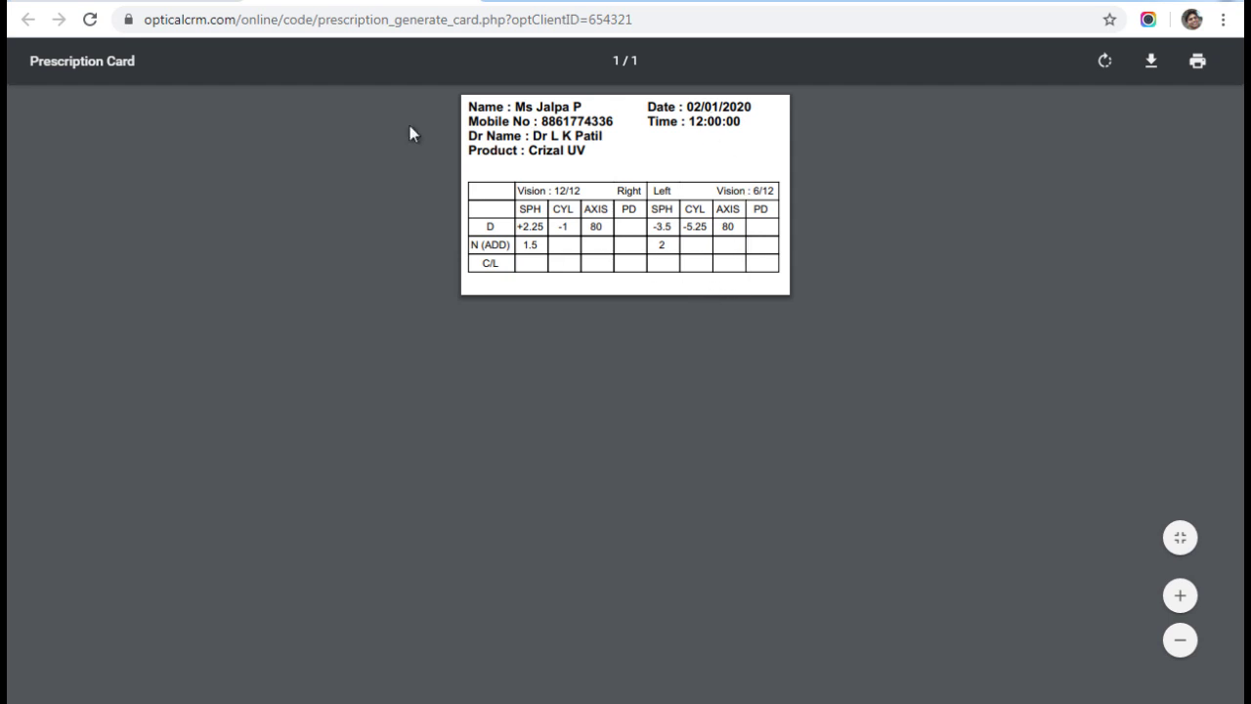
left_click(127, 1)
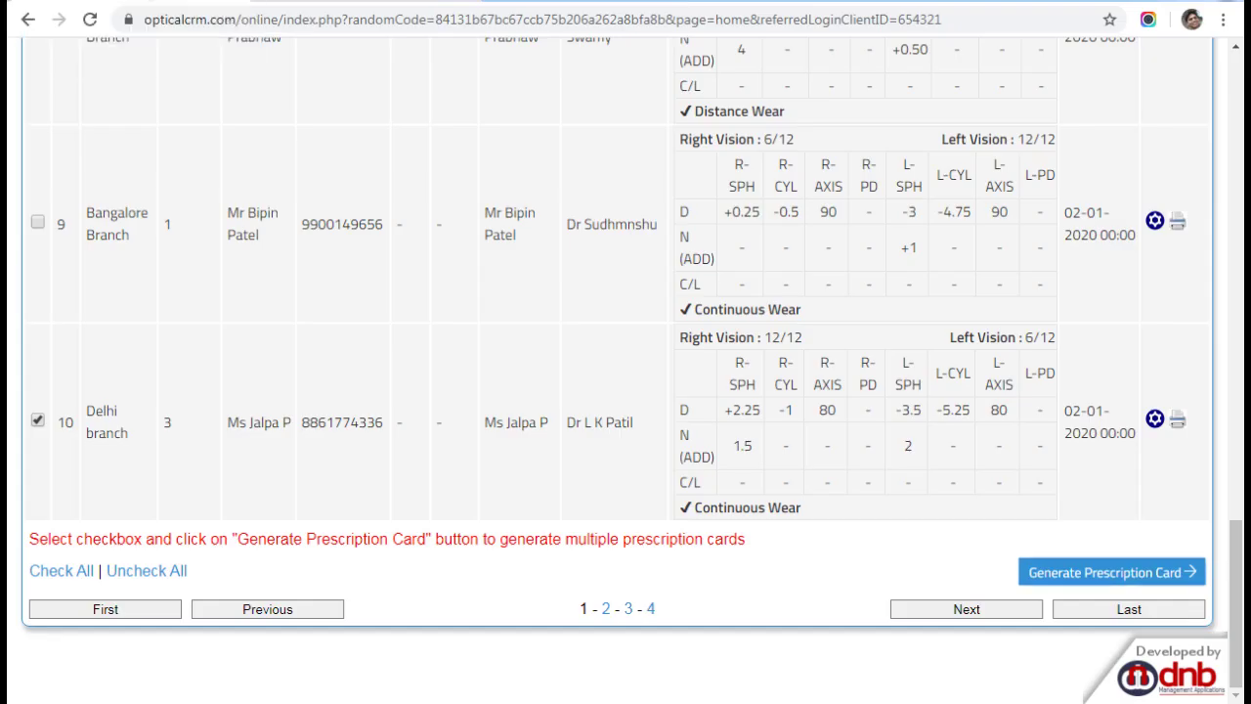
Visit MyAccount through My Account Login and review the account overview, profile, branch and SMS purchase options
scroll(433, 211, "up", 10)
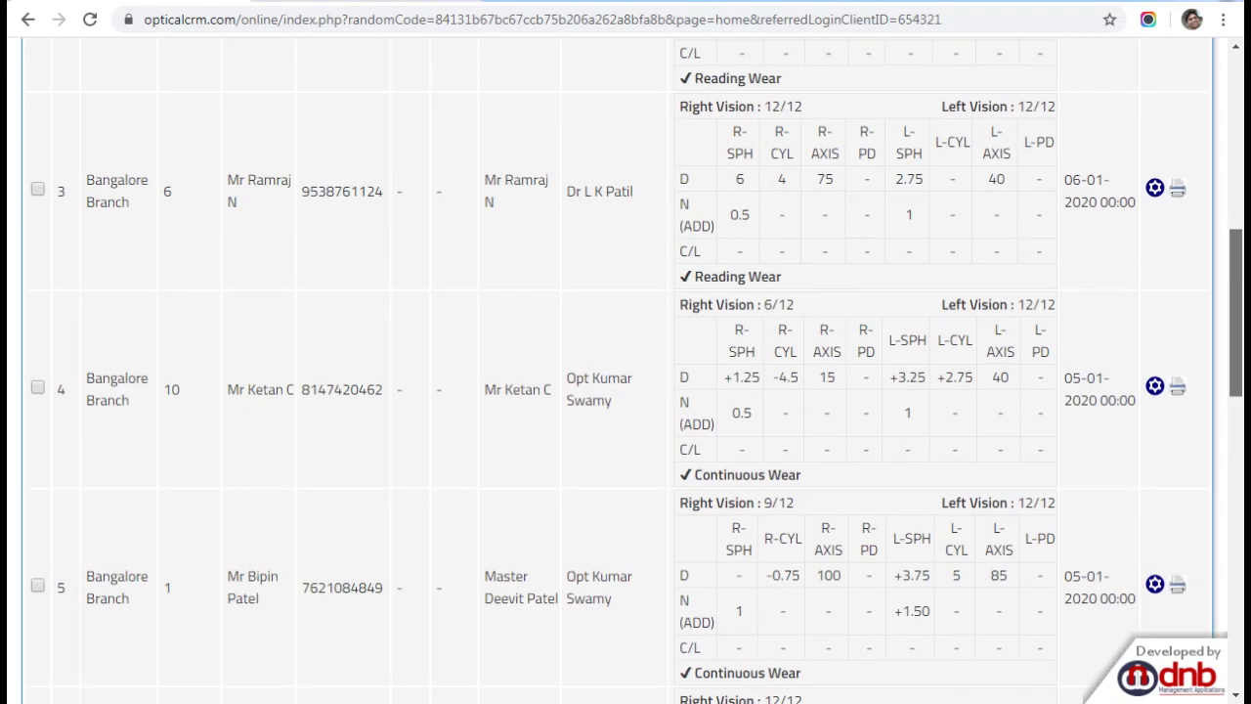
scroll(433, 211, "up", 5)
mouse_move(58, 110)
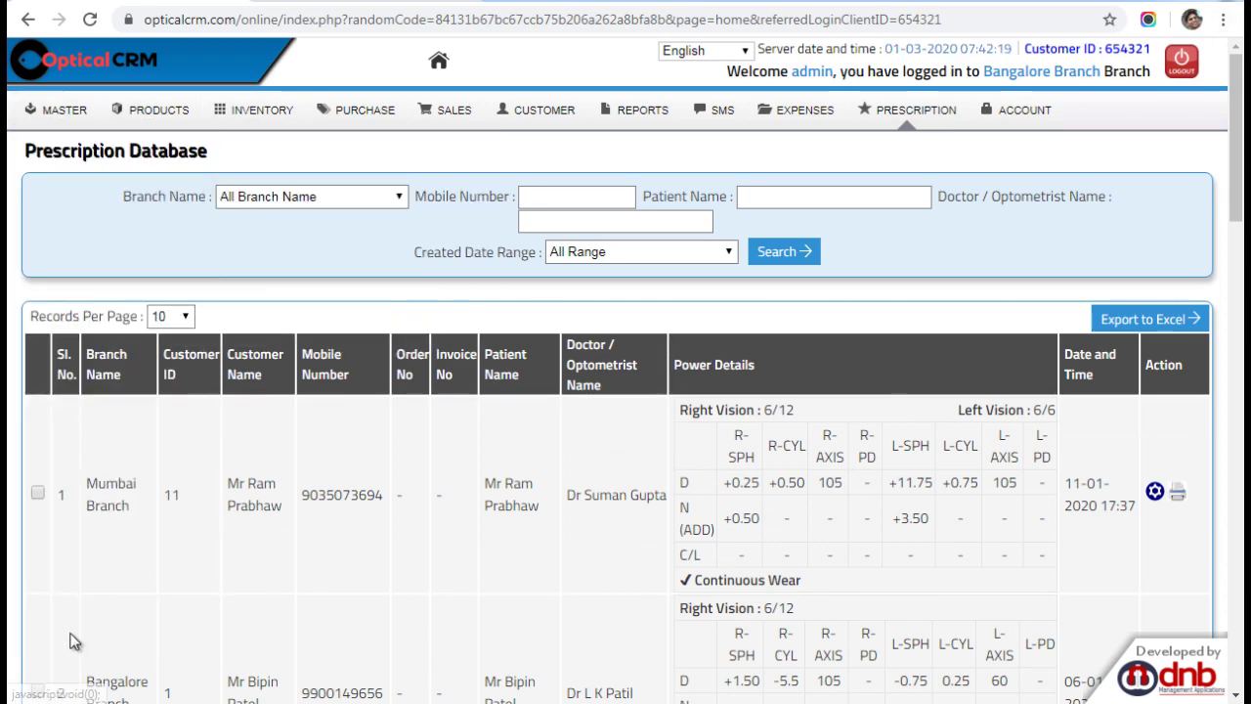
left_click(59, 640)
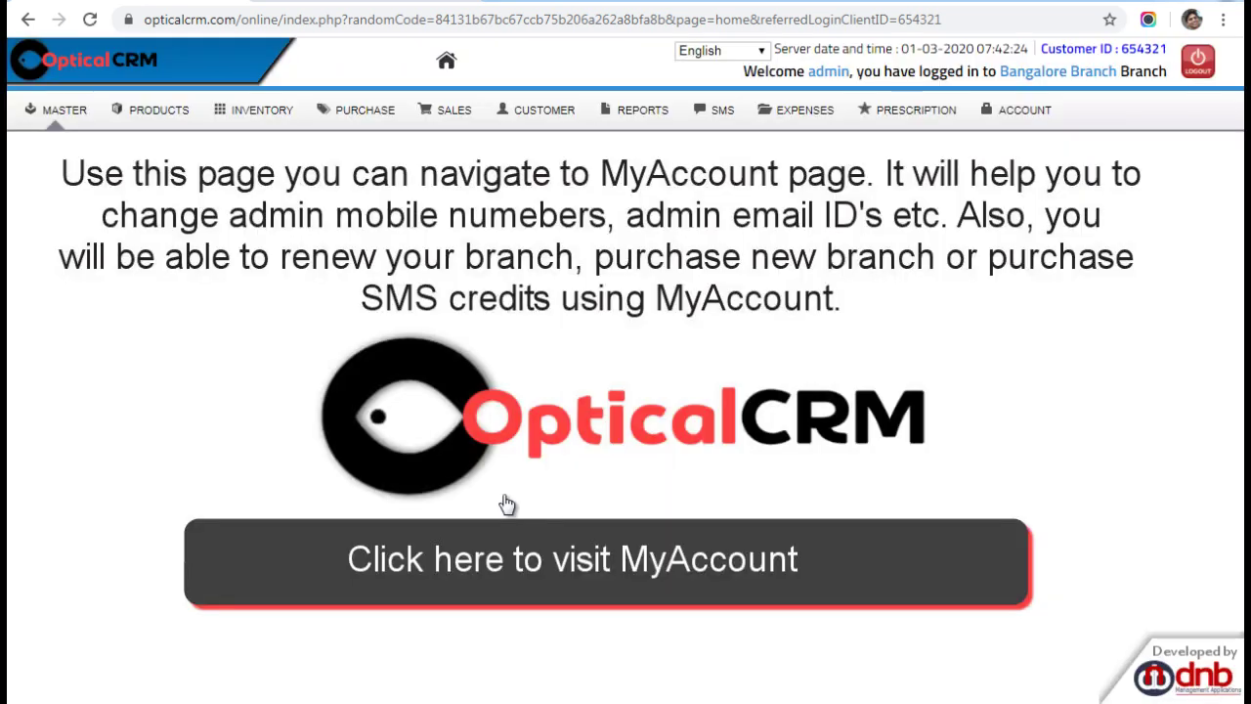
left_click(619, 590)
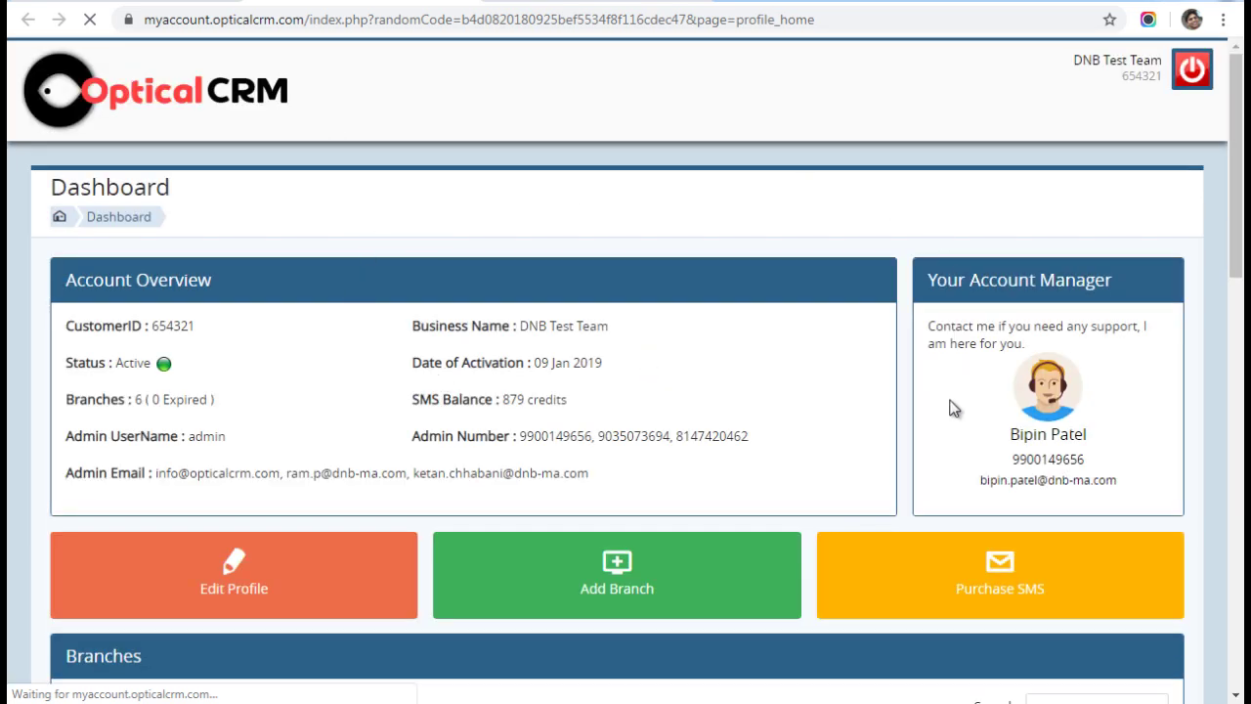
scroll(950, 401, "down", 2)
scroll(949, 400, "down", 3)
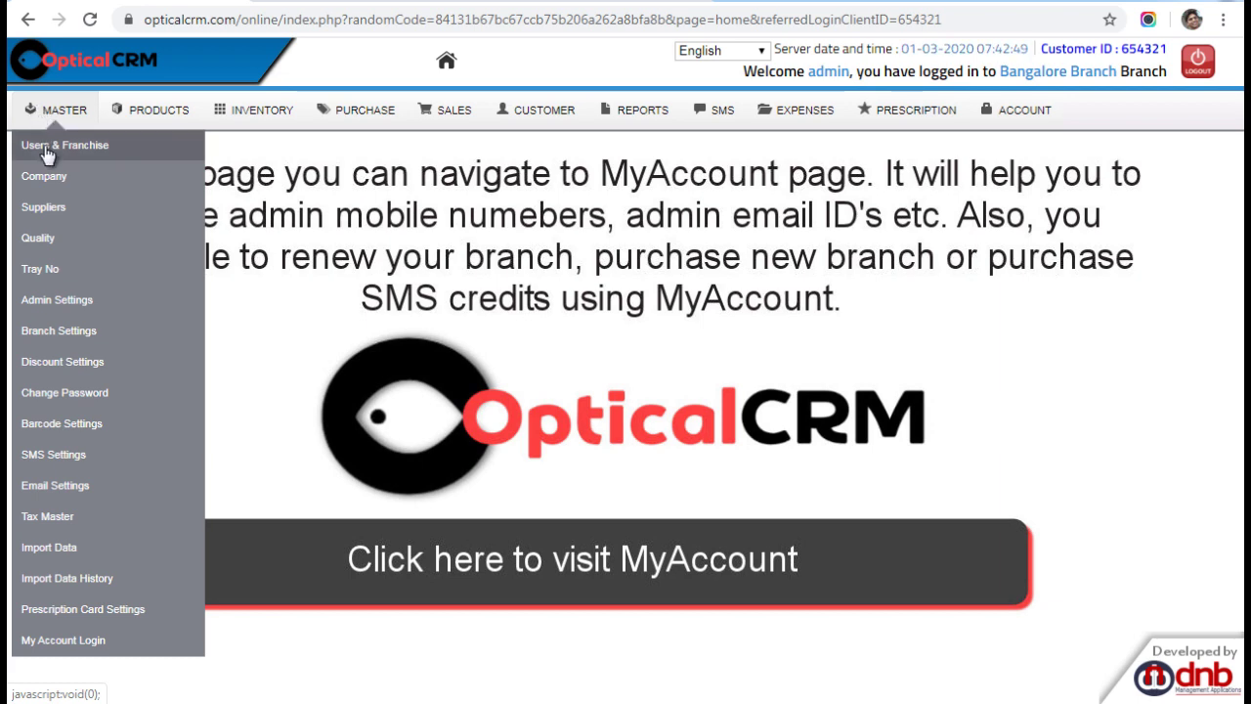
Start a new user entry in Users & Franchise and enable the MASTER menu in its menu settings
left_click(46, 152)
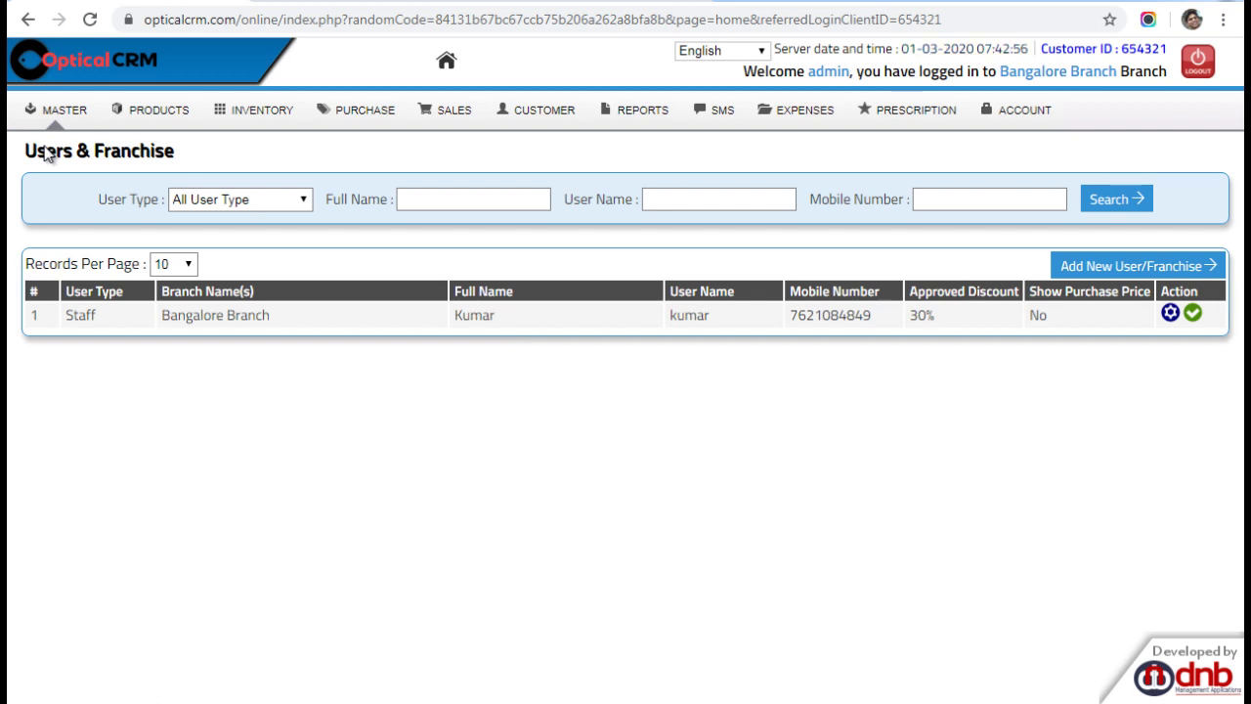
left_click(1139, 265)
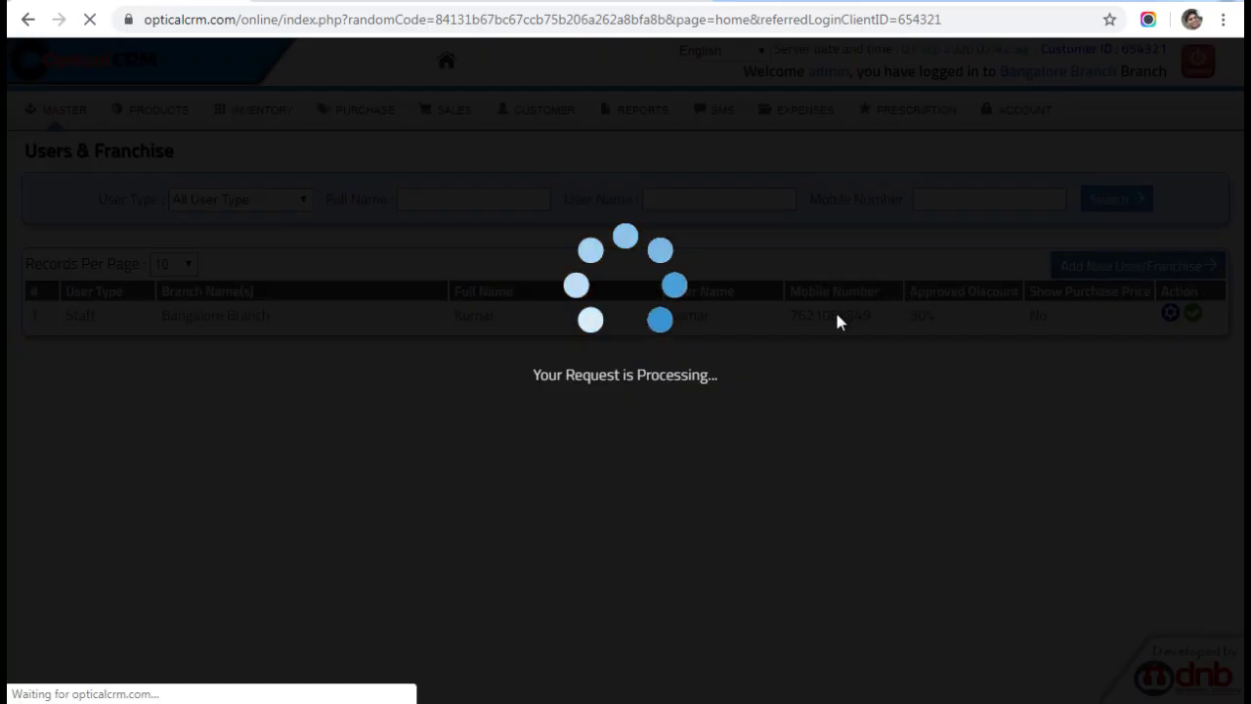
scroll(642, 345, "down", 4)
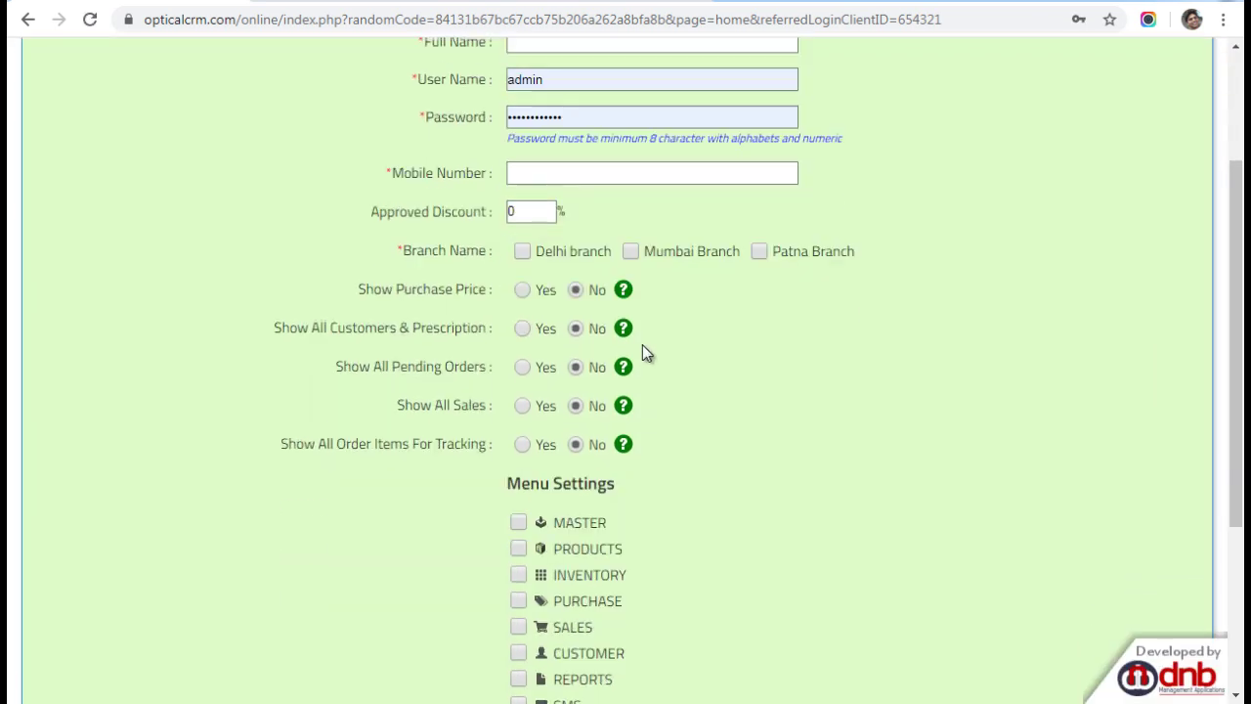
left_click(518, 363)
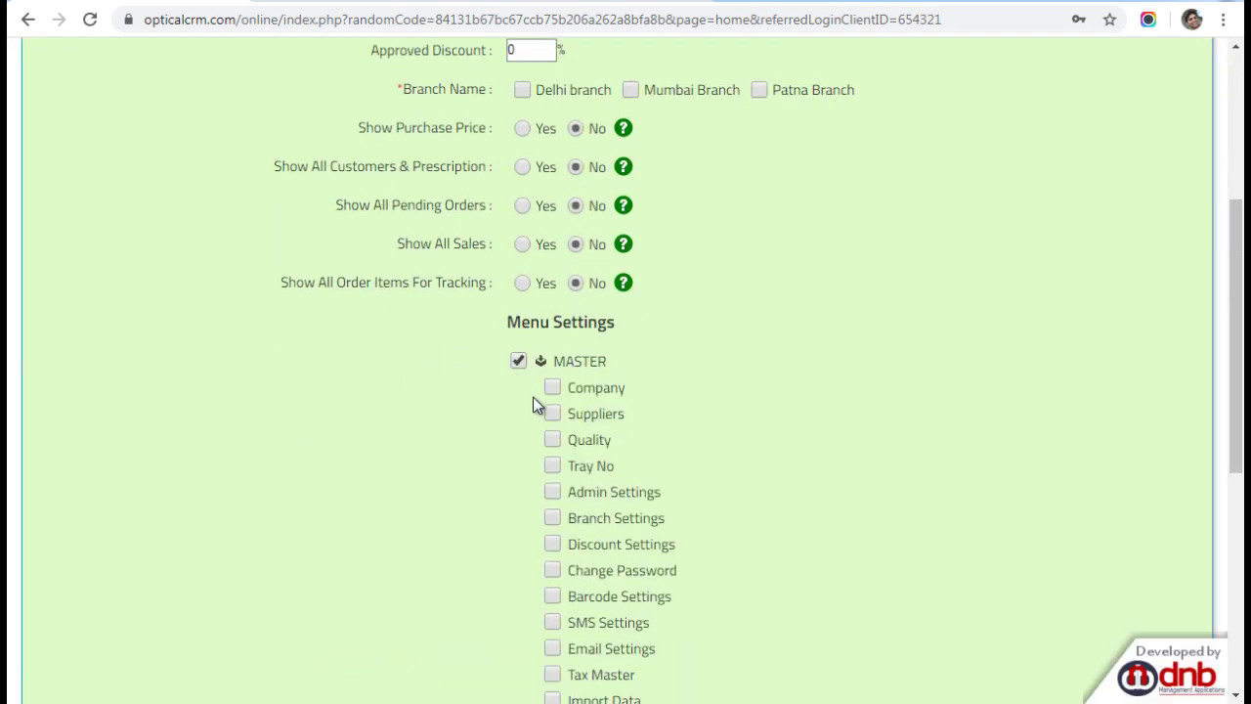
Grant the new user Tray No and Admin Settings under MASTER, plus INVENTORY and SALES with Create New Order and Pending Orders
scroll(537, 391, "down", 2)
left_click(553, 305)
left_click(552, 332)
scroll(533, 411, "down", 2)
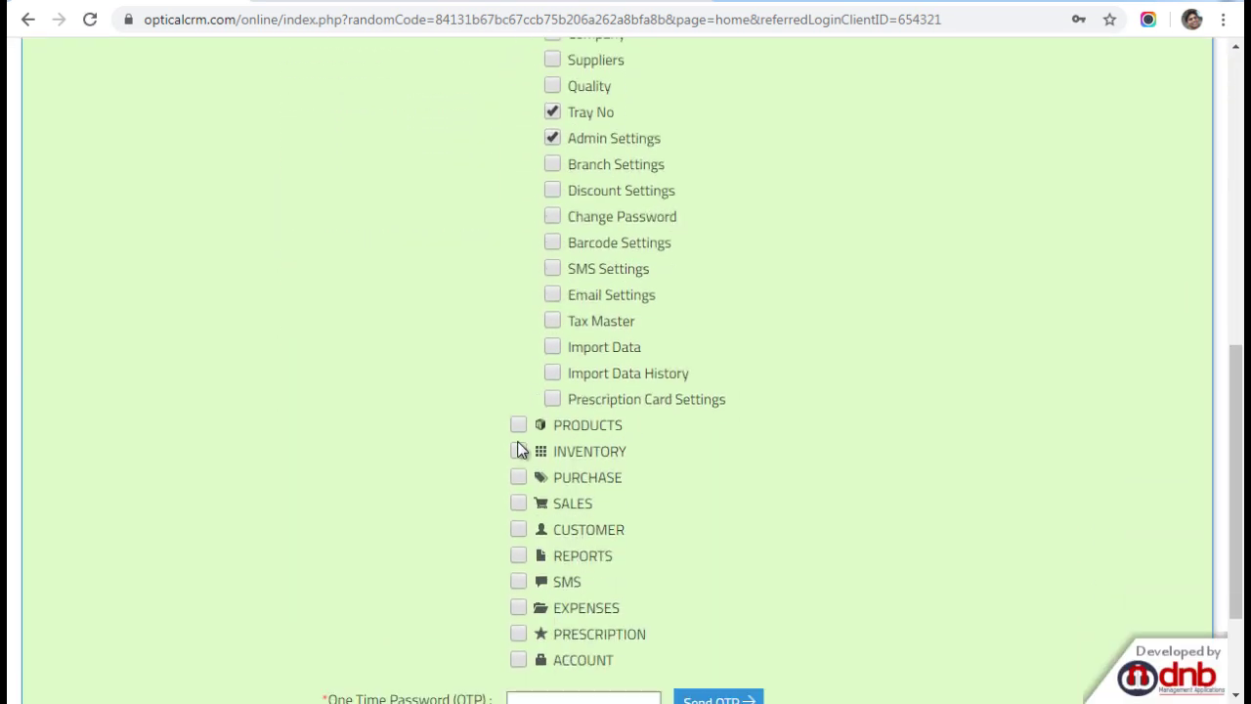
left_click(517, 450)
scroll(518, 470, "down", 1)
scroll(518, 470, "down", 1)
left_click(517, 464)
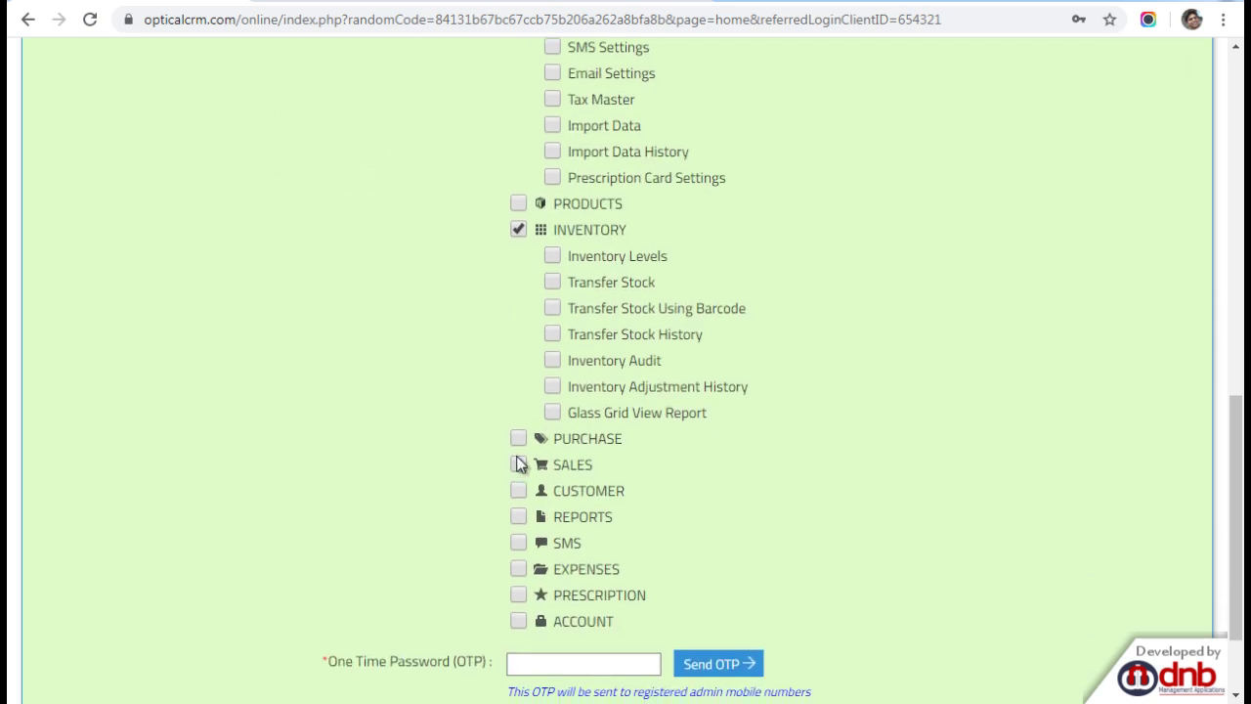
scroll(519, 465, "down", 1)
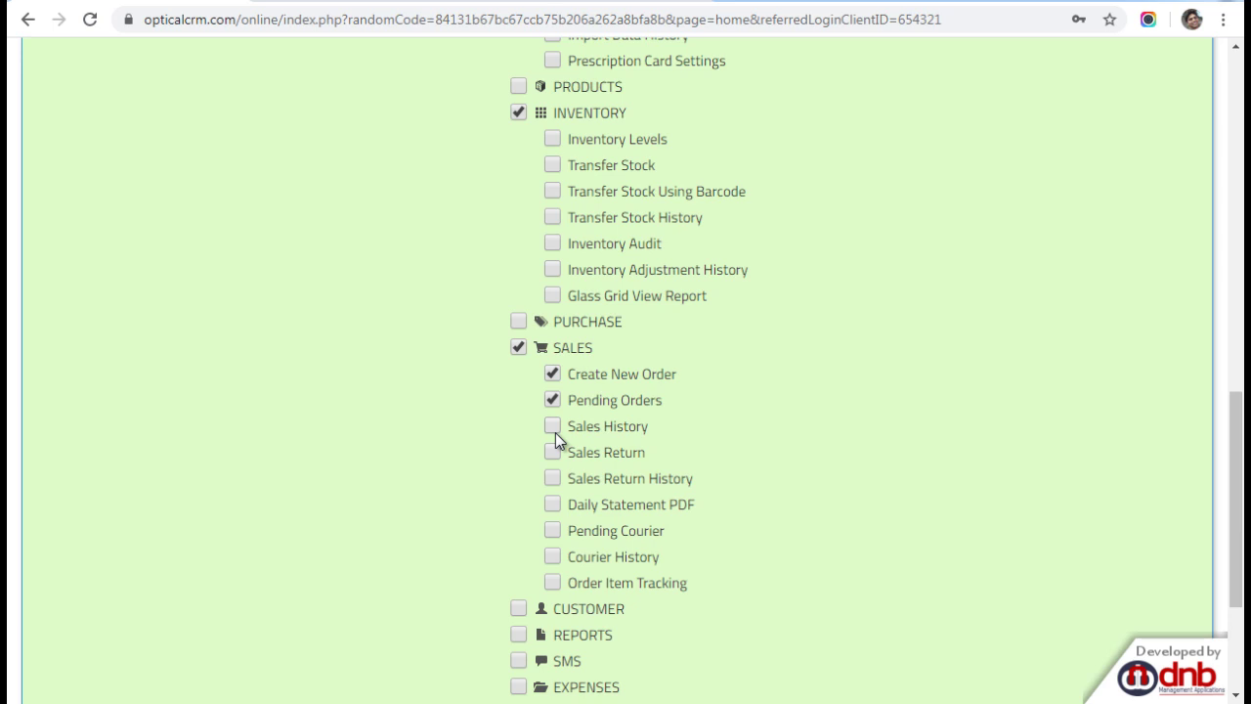
Review the new user's details and menu permissions, and return to the Users & Franchise list without saving
scroll(603, 397, "up", 3)
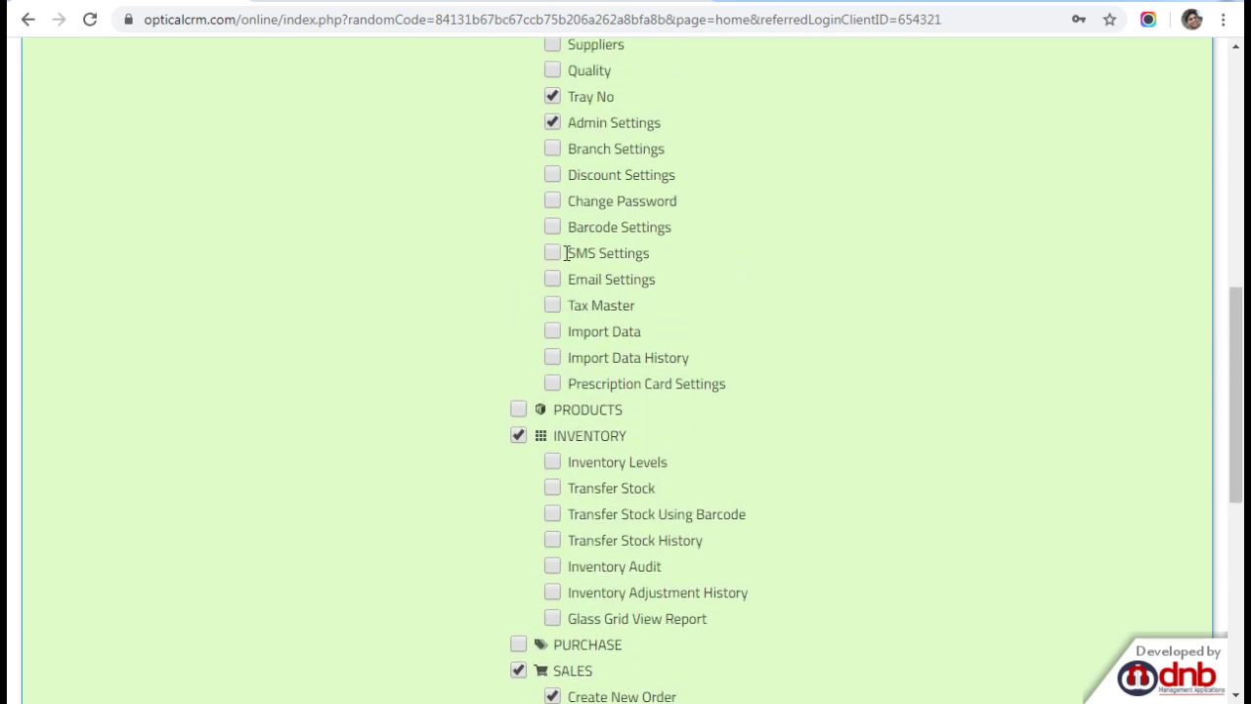
scroll(584, 460, "down", 2)
scroll(586, 466, "up", 10)
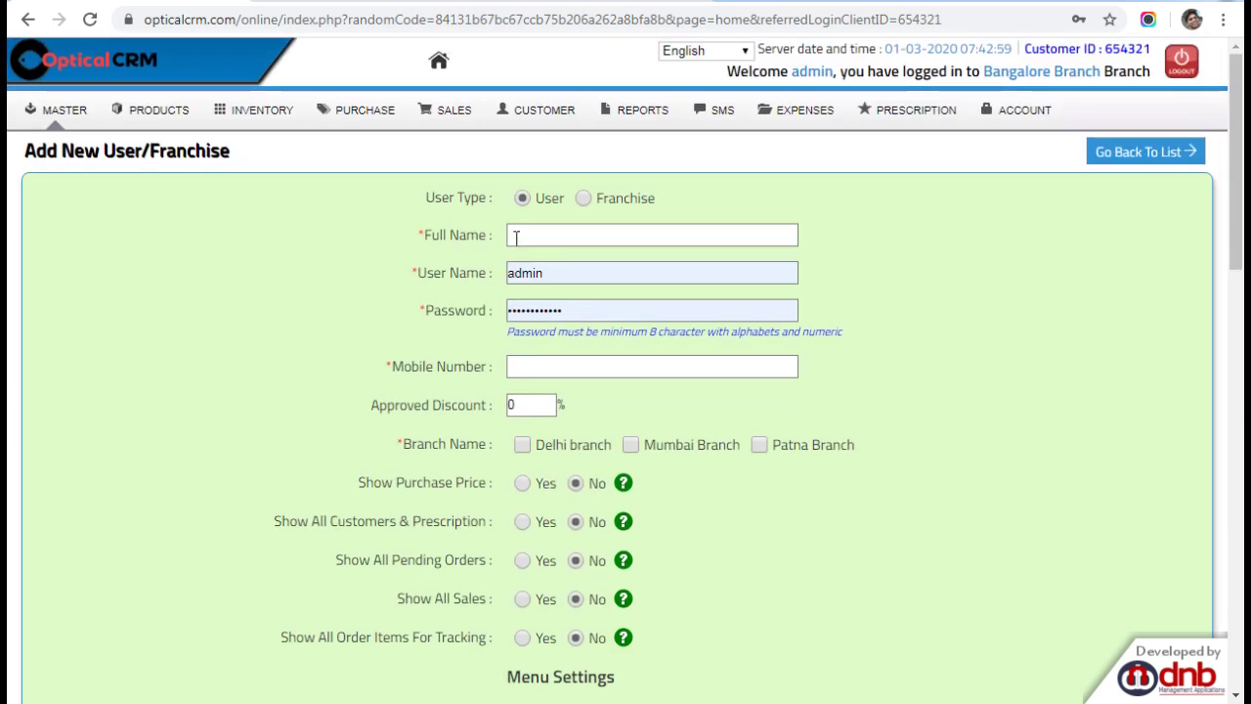
scroll(436, 473, "down", 8)
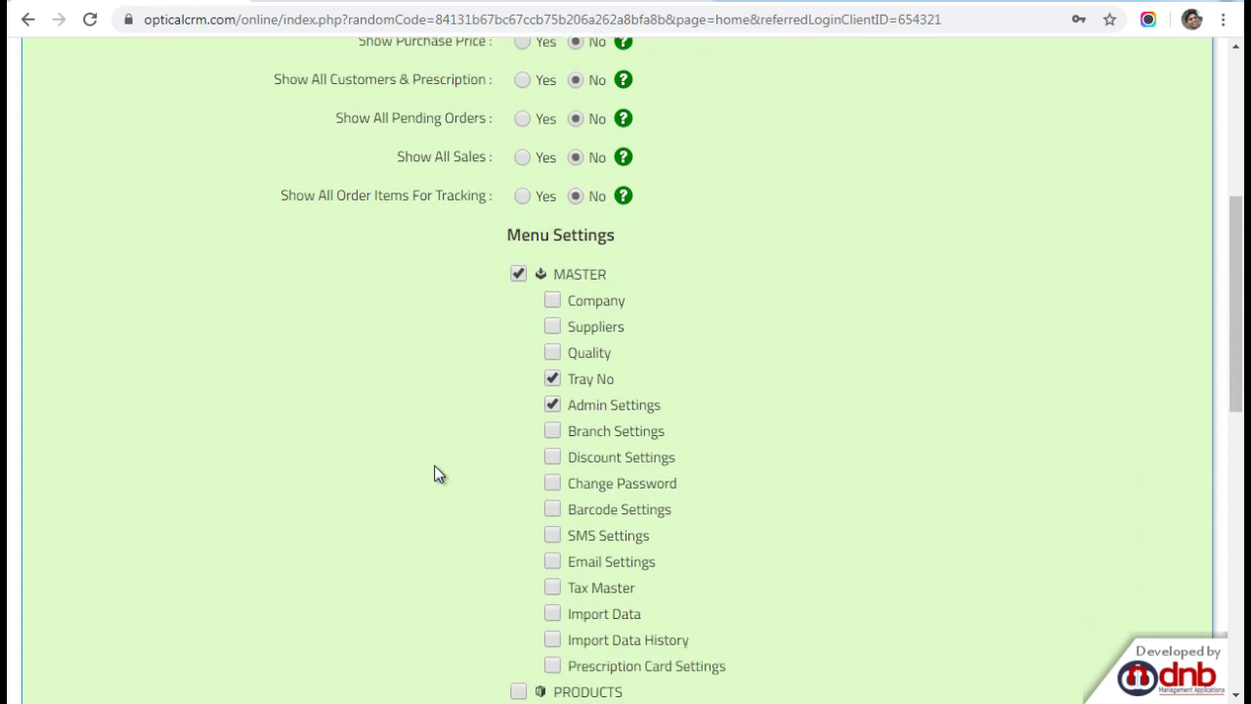
scroll(436, 471, "down", 3)
scroll(436, 471, "up", 8)
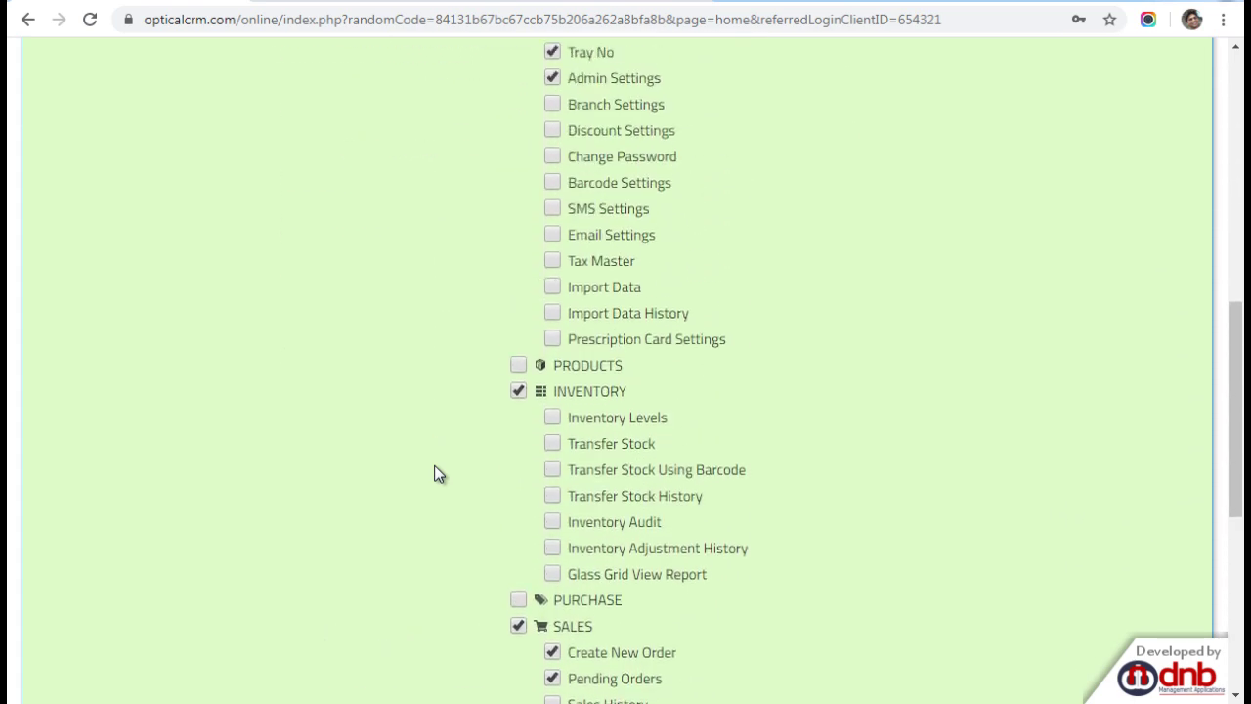
scroll(434, 473, "up", 4)
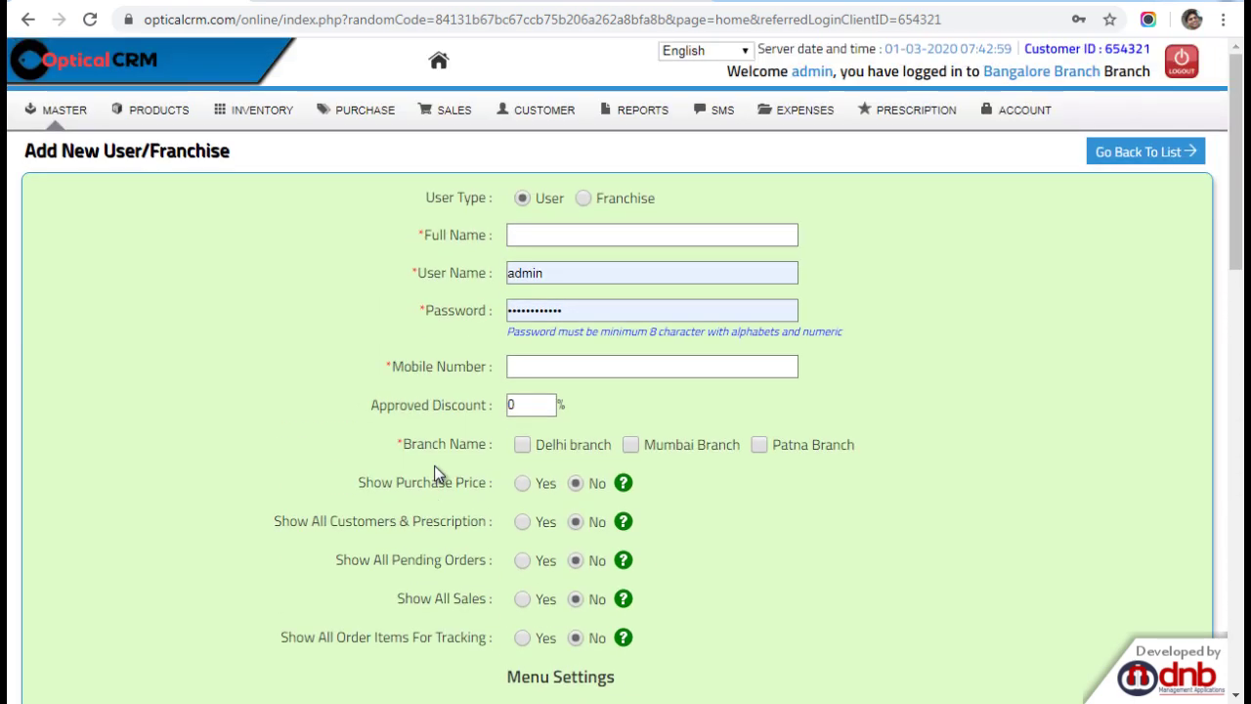
left_click(1125, 151)
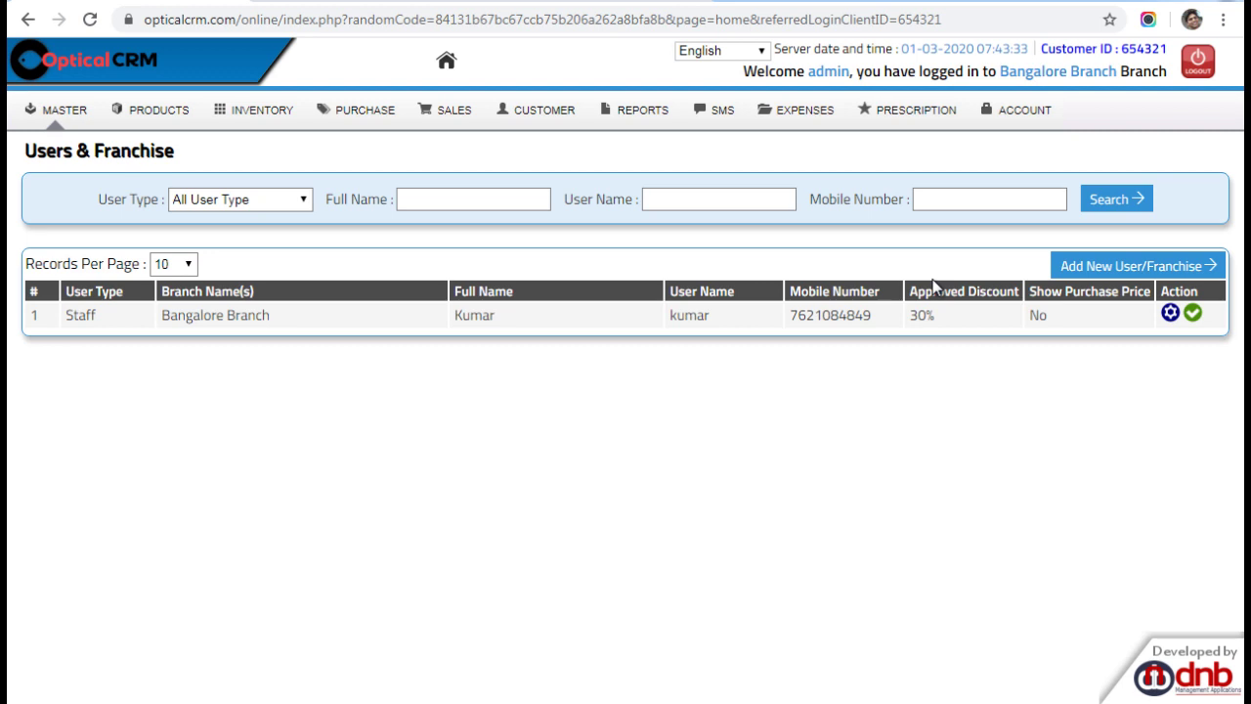
left_click(21, 116)
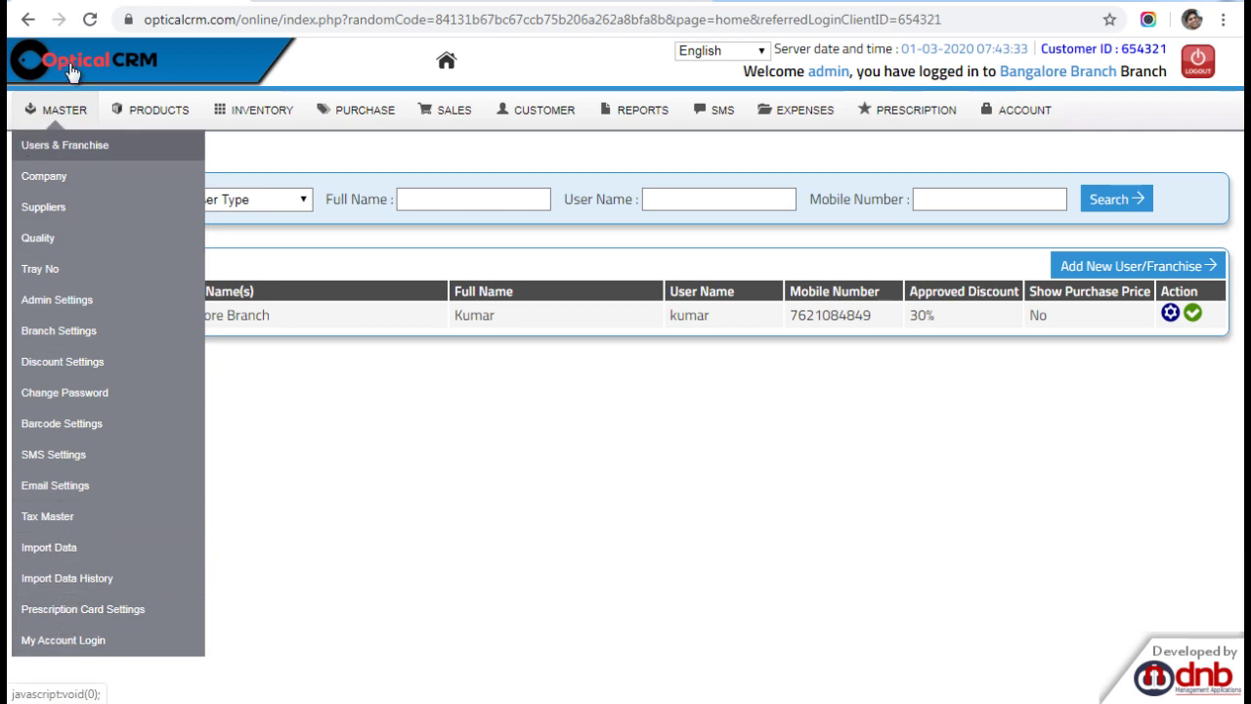
left_click(65, 144)
left_click(64, 115)
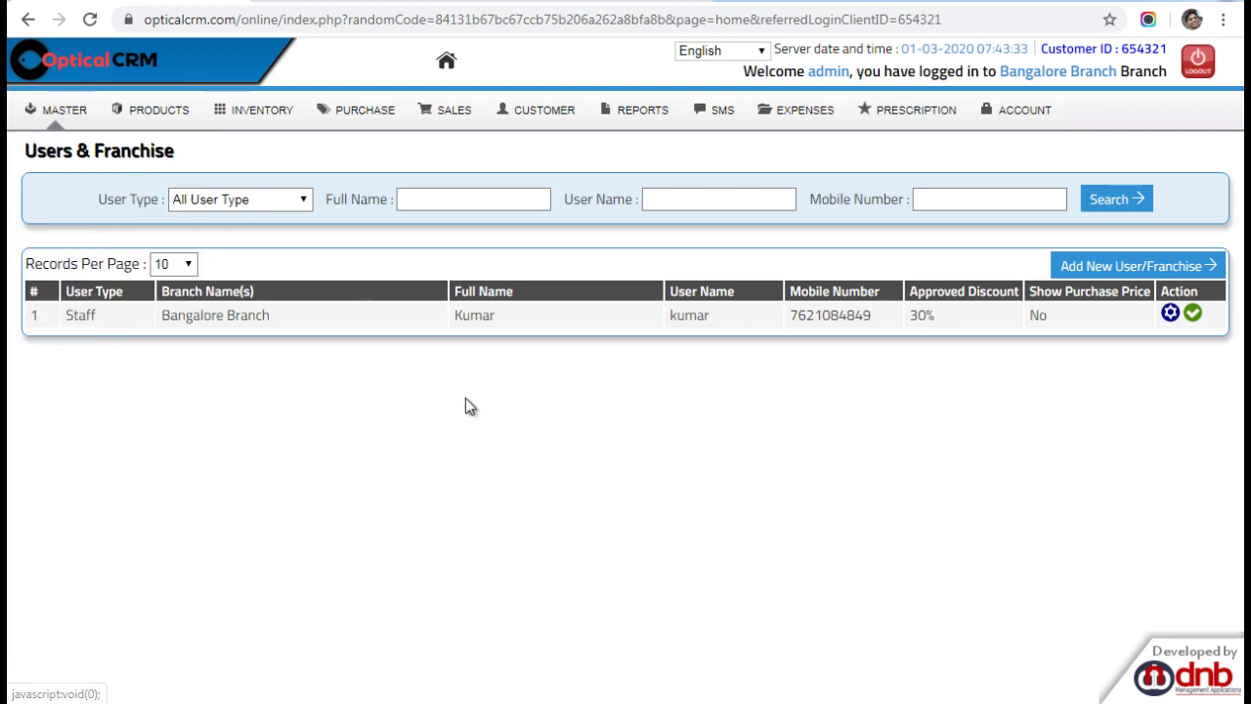
Open the Frames product list and examine its search filters, frame records and price, tax and inventory columns
mouse_move(145, 112)
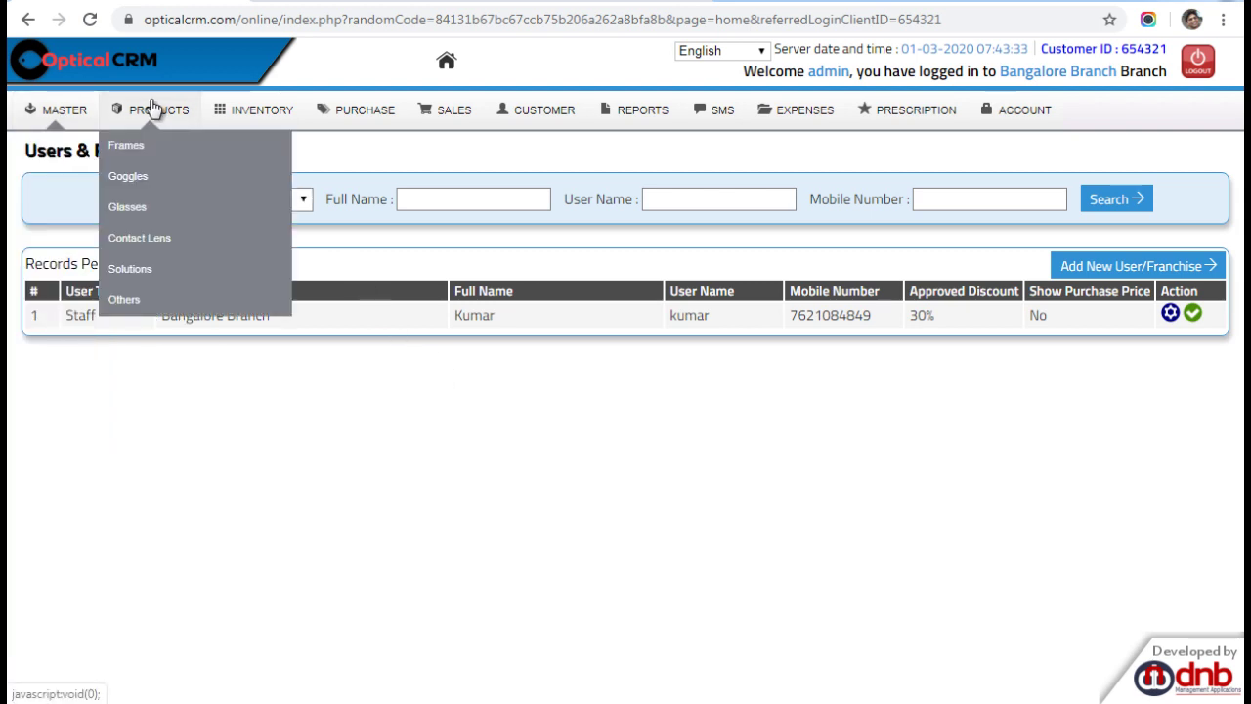
left_click(138, 146)
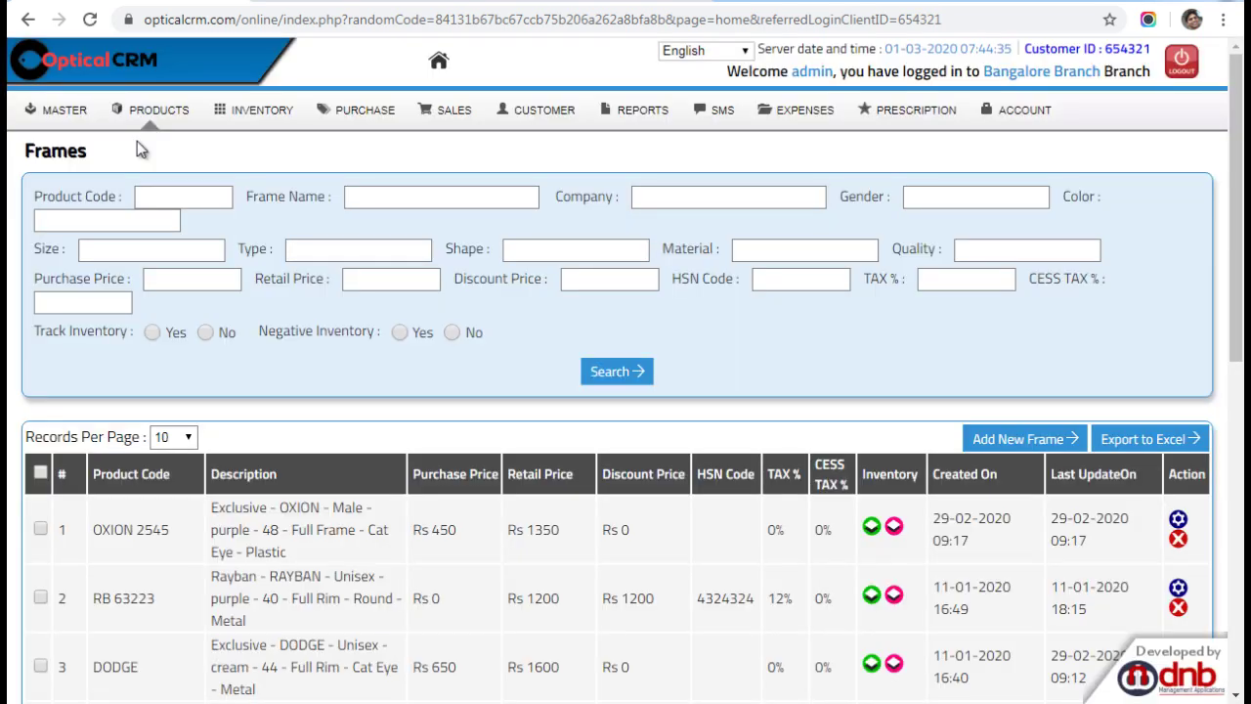
scroll(409, 337, "down", 5)
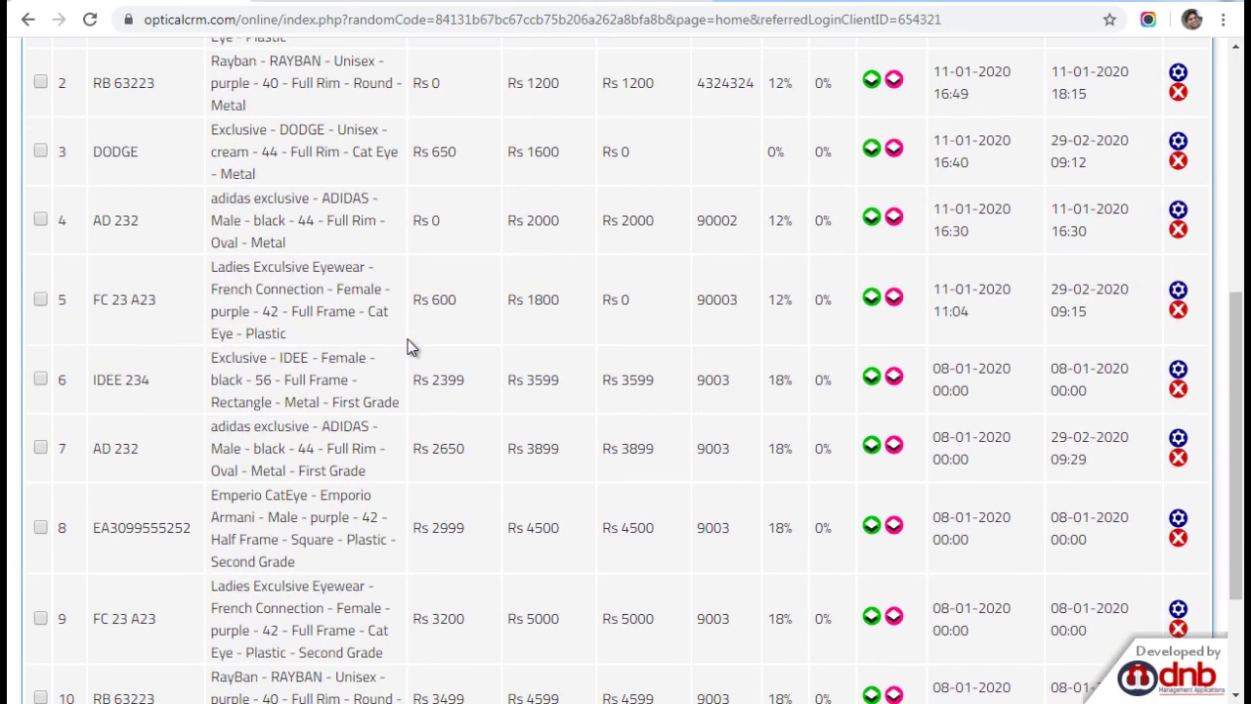
scroll(408, 339, "up", 1)
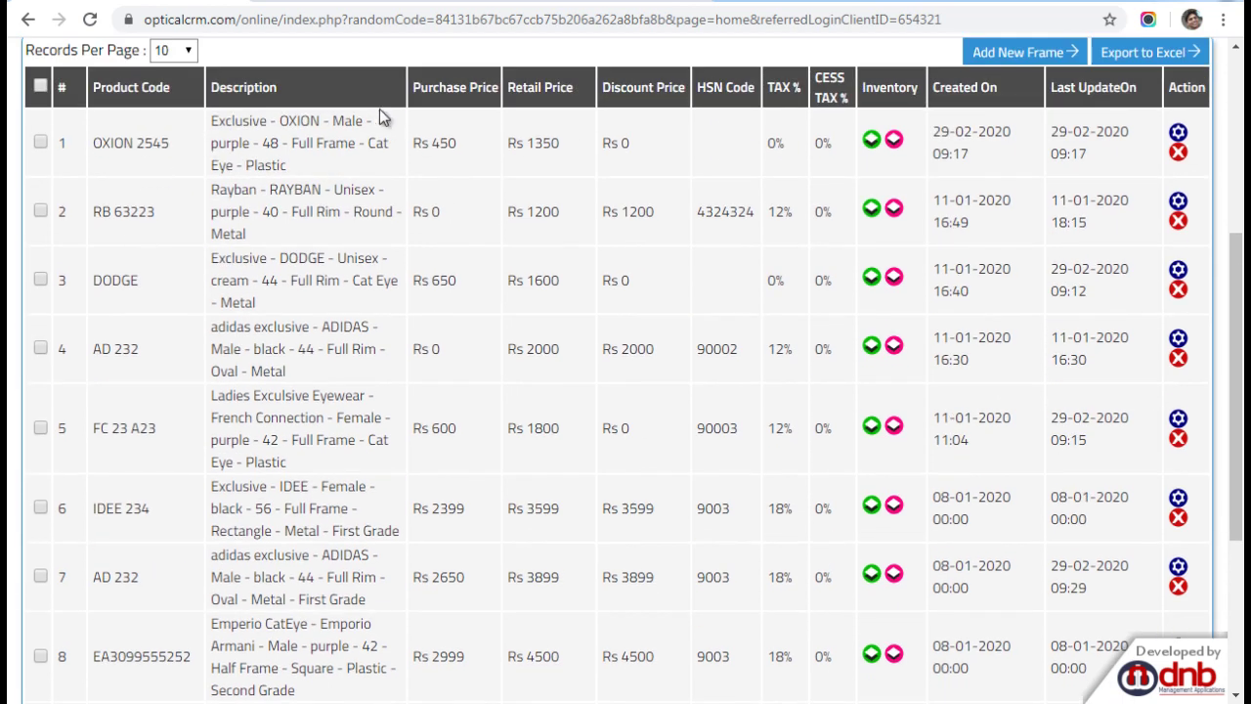
scroll(596, 271, "up", 1)
scroll(599, 271, "up", 2)
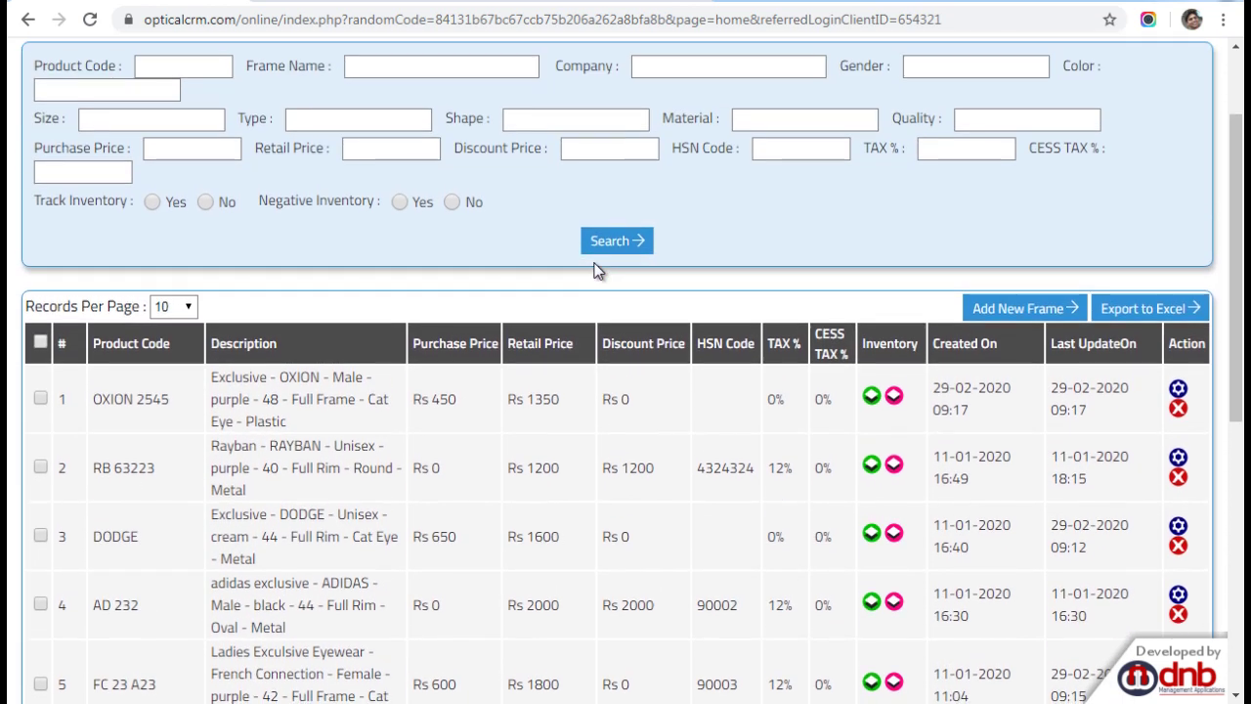
scroll(175, 337, "down", 1)
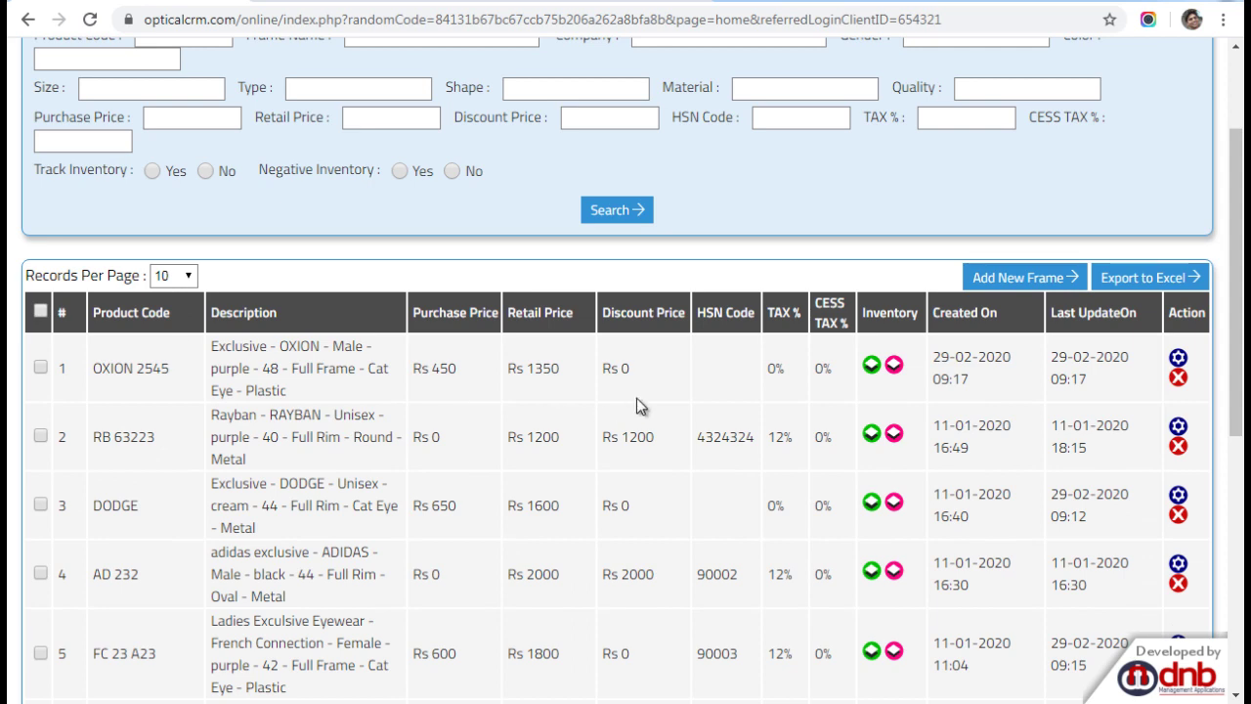
scroll(449, 326, "up", 1)
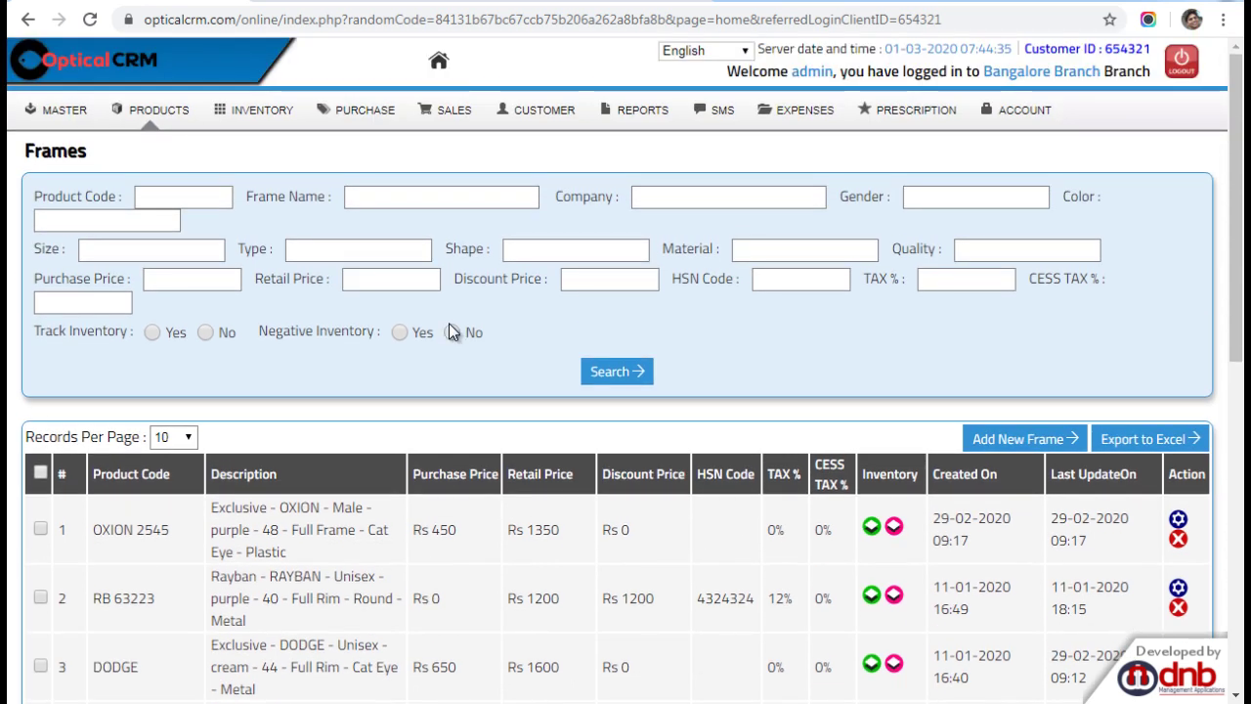
scroll(453, 401, "down", 2)
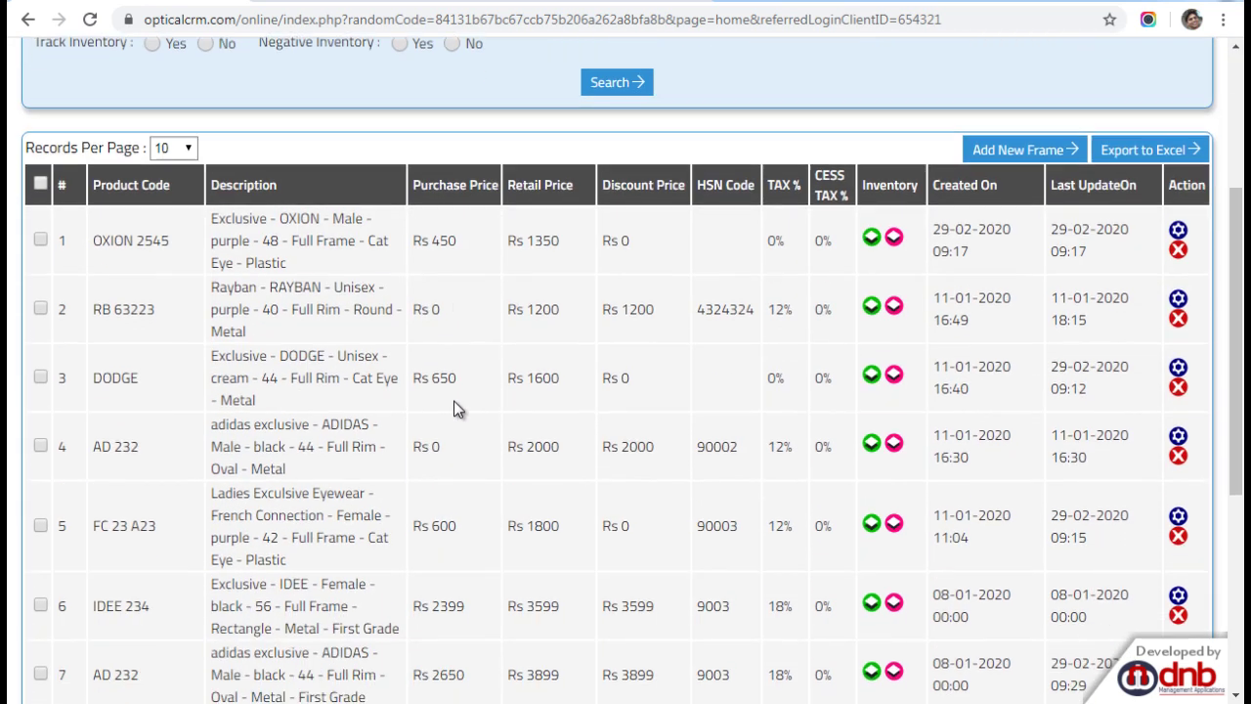
scroll(454, 401, "up", 1)
scroll(454, 409, "up", 1)
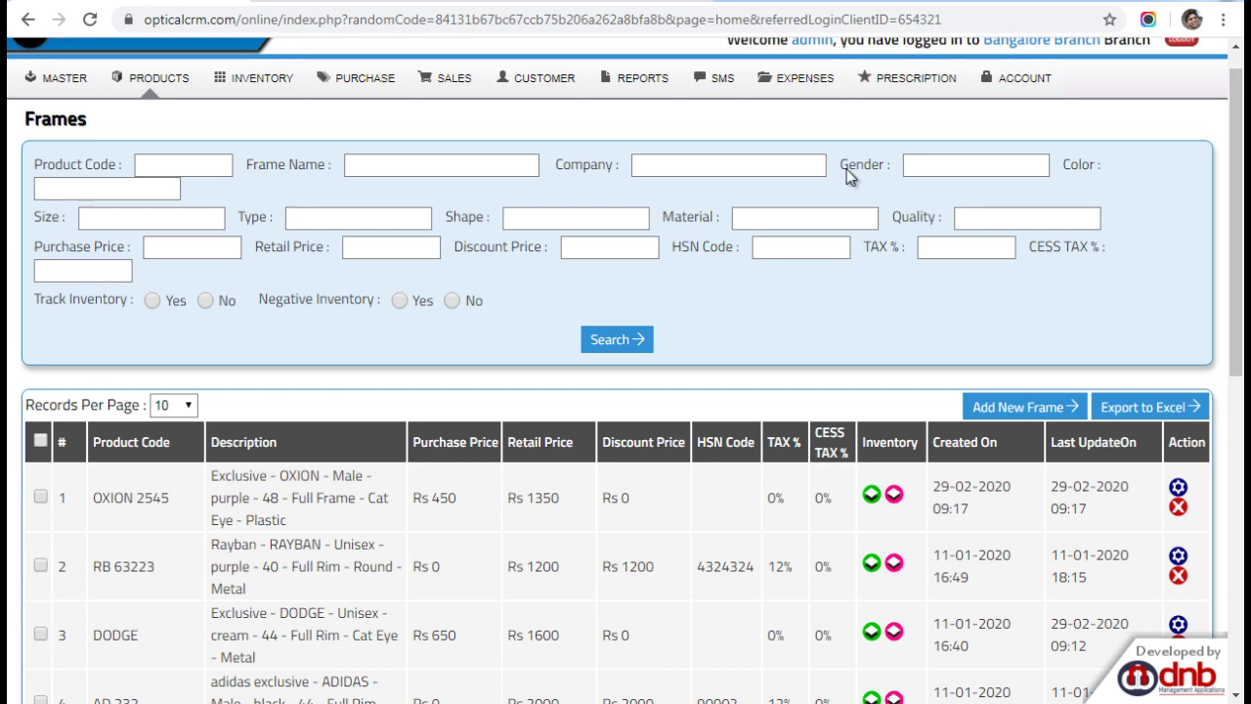
Open a blank new frame entry and review its product, inventory and pricing fields
left_click(1066, 415)
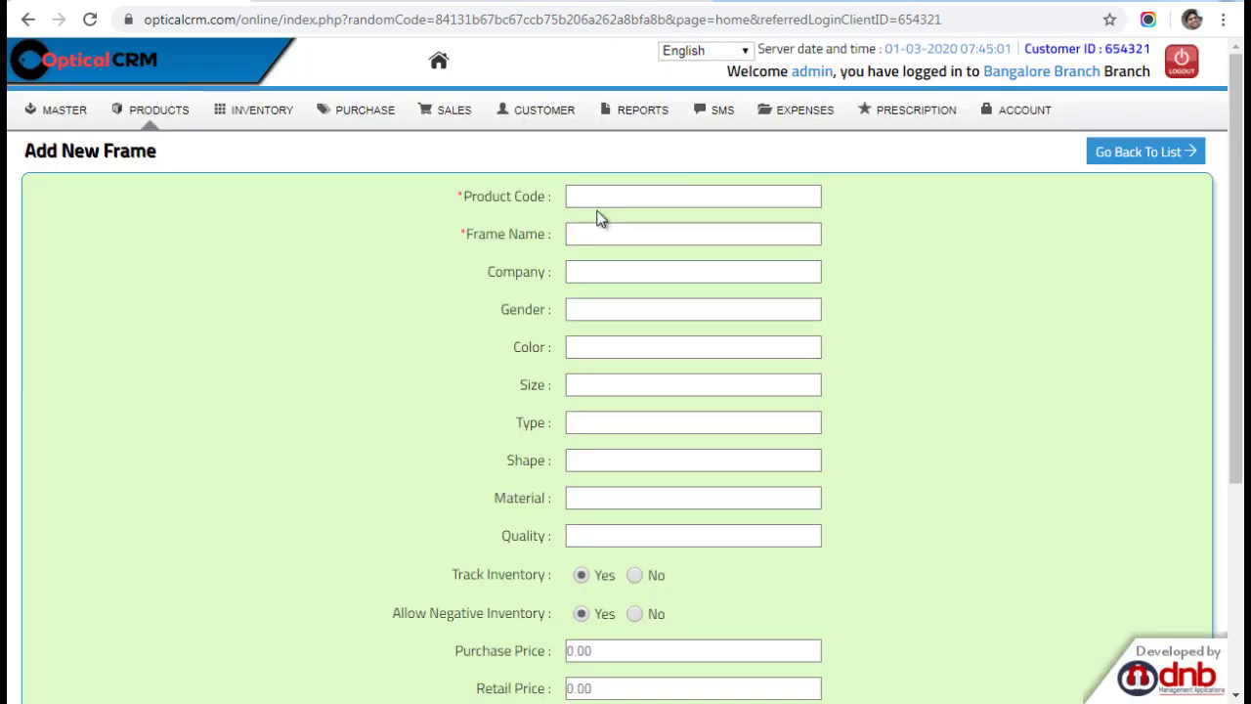
scroll(589, 346, "down", 3)
scroll(609, 436, "up", 3)
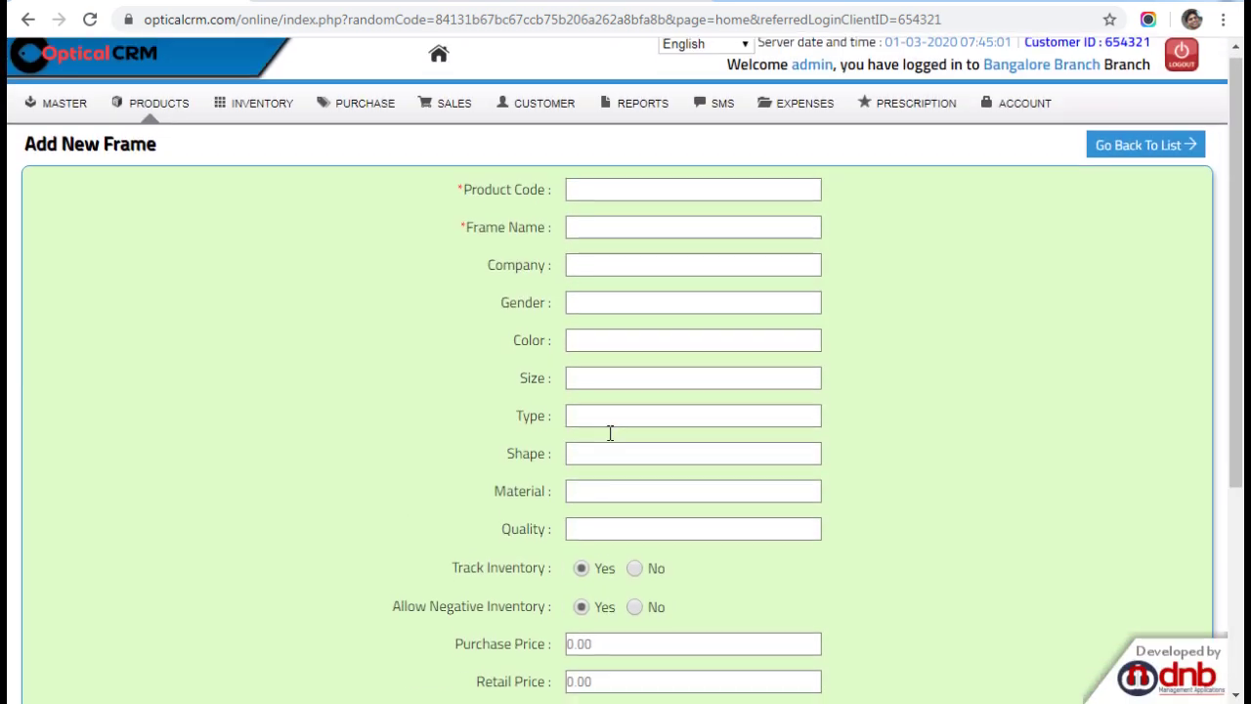
scroll(609, 433, "down", 3)
scroll(586, 425, "up", 3)
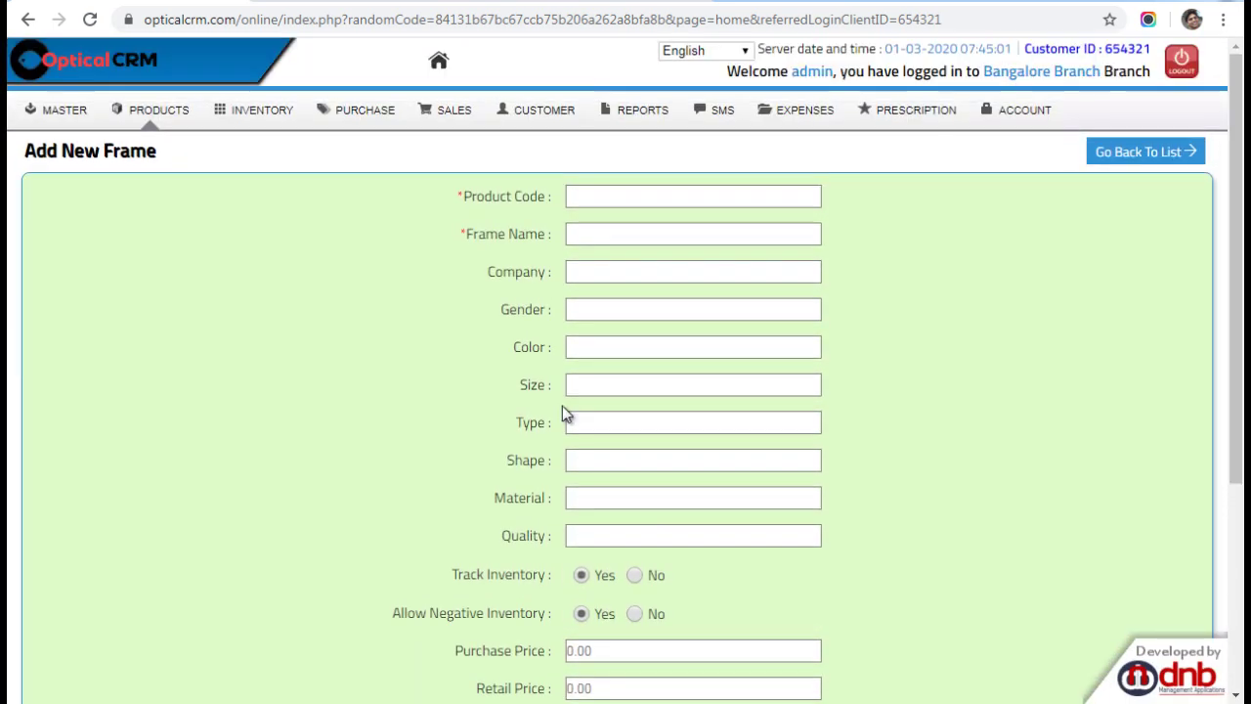
mouse_move(137, 114)
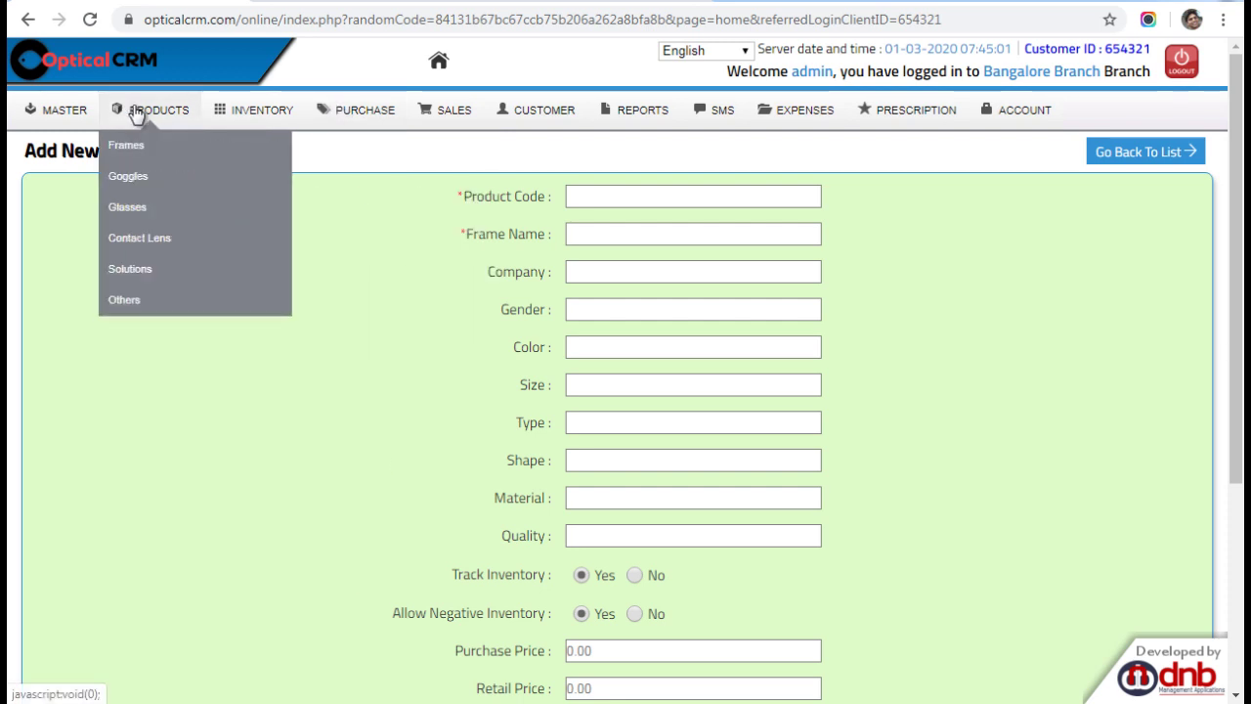
mouse_move(137, 149)
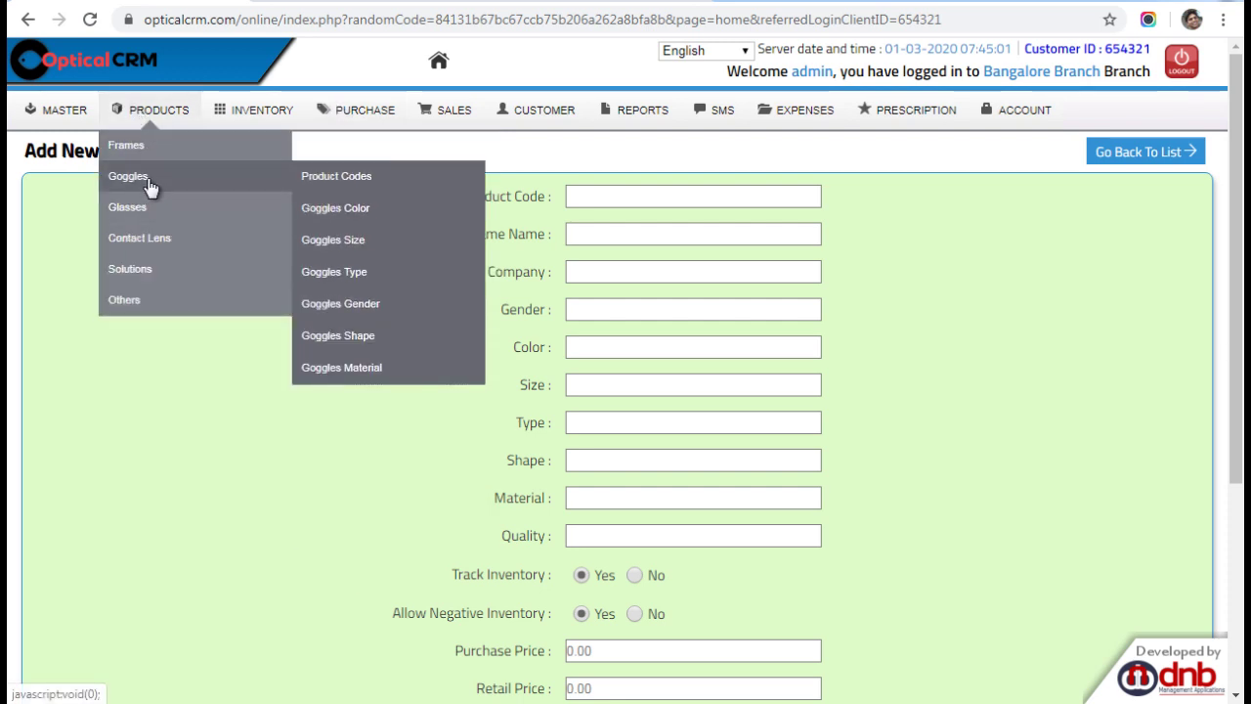
mouse_move(149, 208)
mouse_move(154, 311)
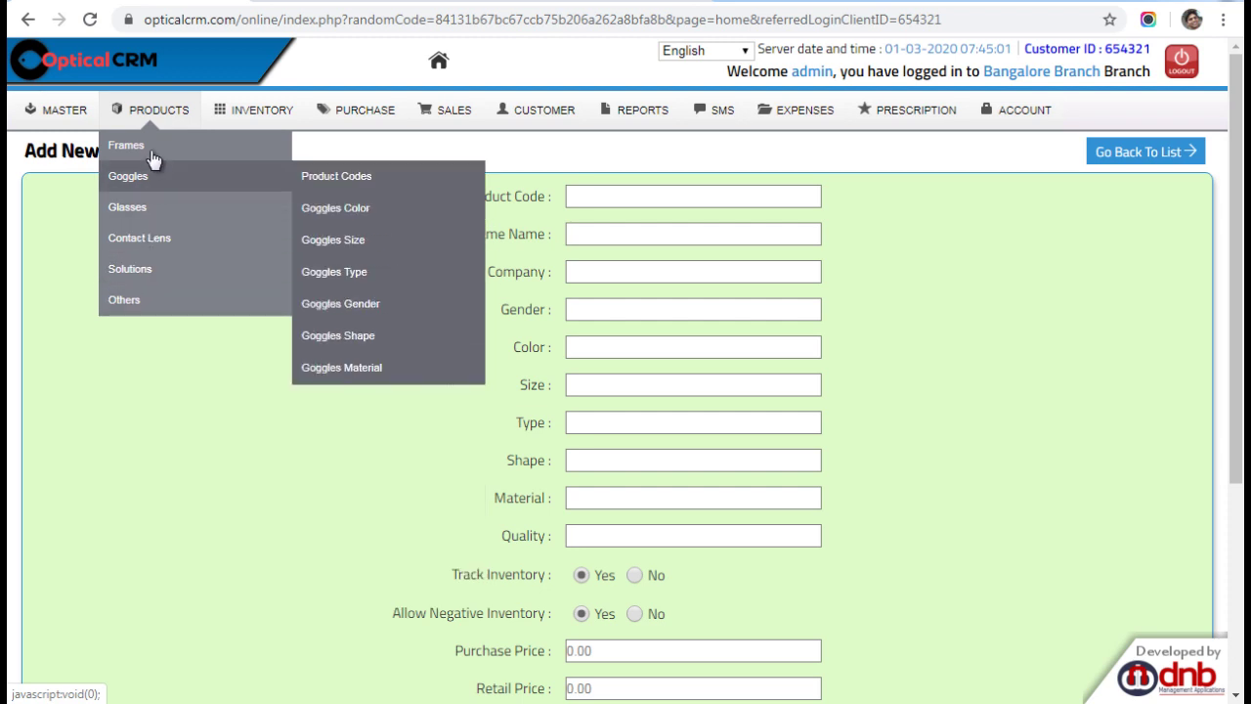
Open Inventory Levels and look through the listed products, available quantities and search options
mouse_move(261, 115)
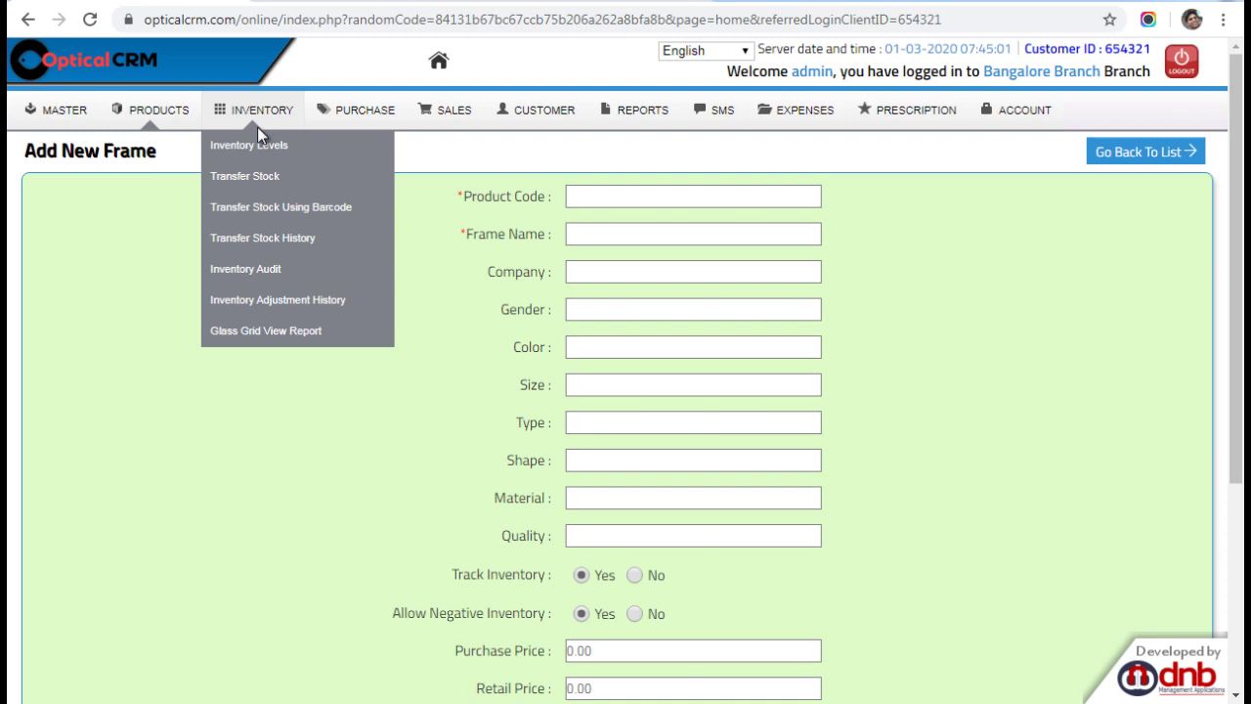
mouse_move(352, 116)
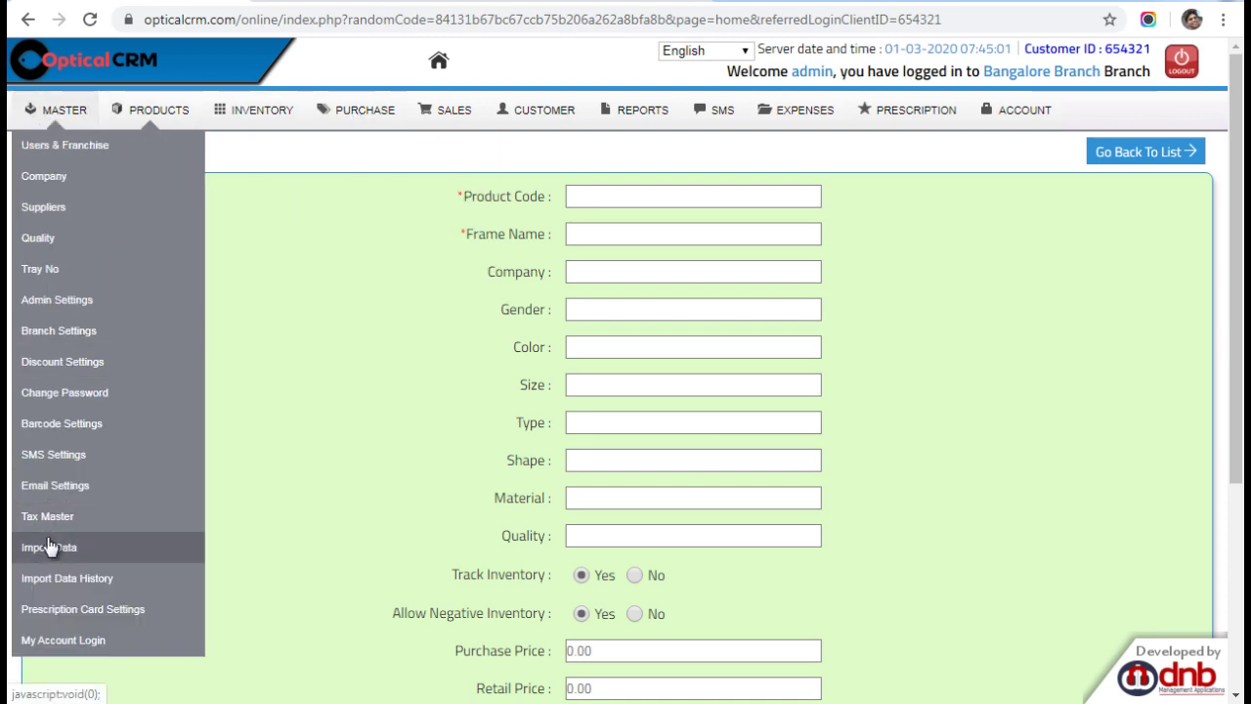
left_click(249, 142)
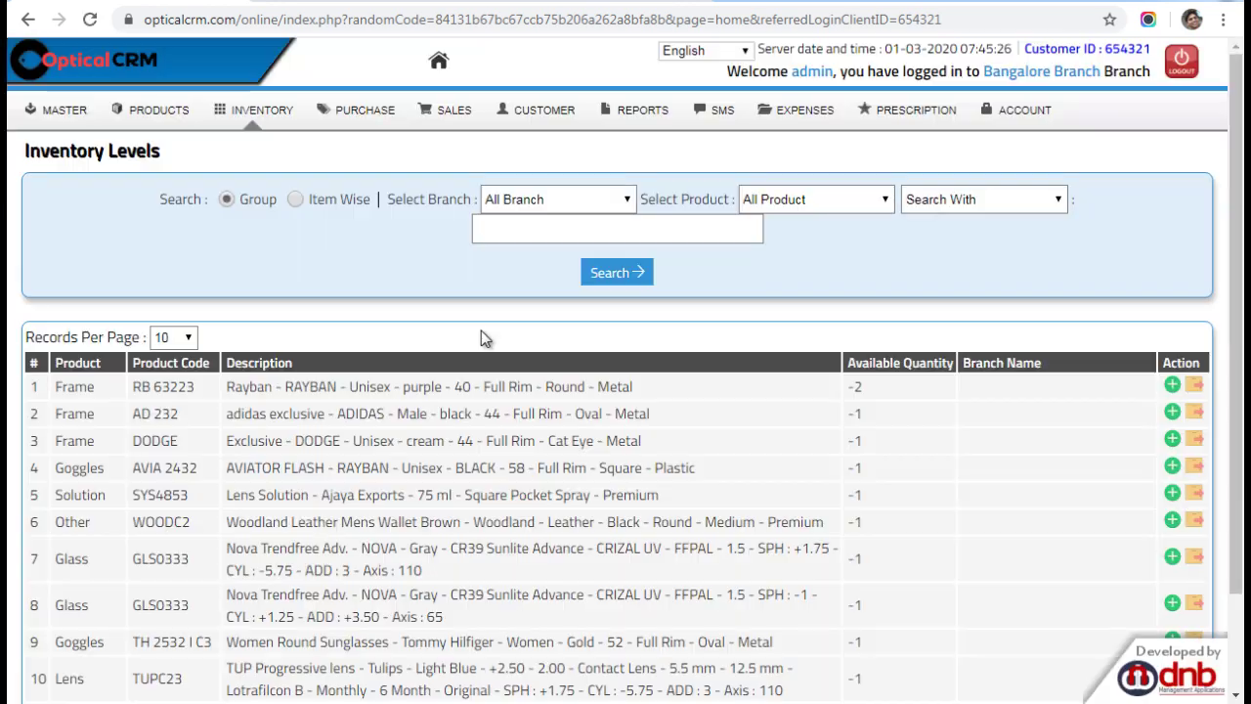
scroll(481, 332, "down", 2)
scroll(480, 331, "up", 2)
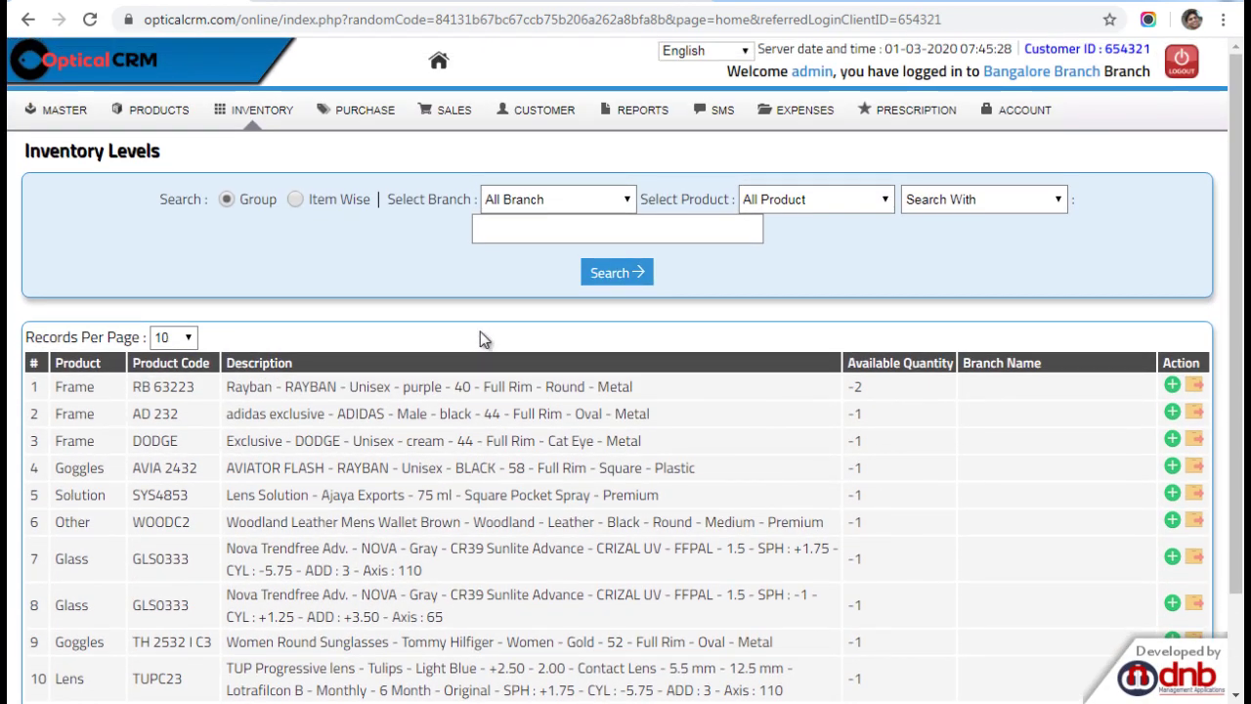
scroll(463, 310, "down", 2)
scroll(462, 312, "up", 2)
Search inventory levels for frames from the company Ray Ban across all branches
left_click(606, 202)
left_click(788, 206)
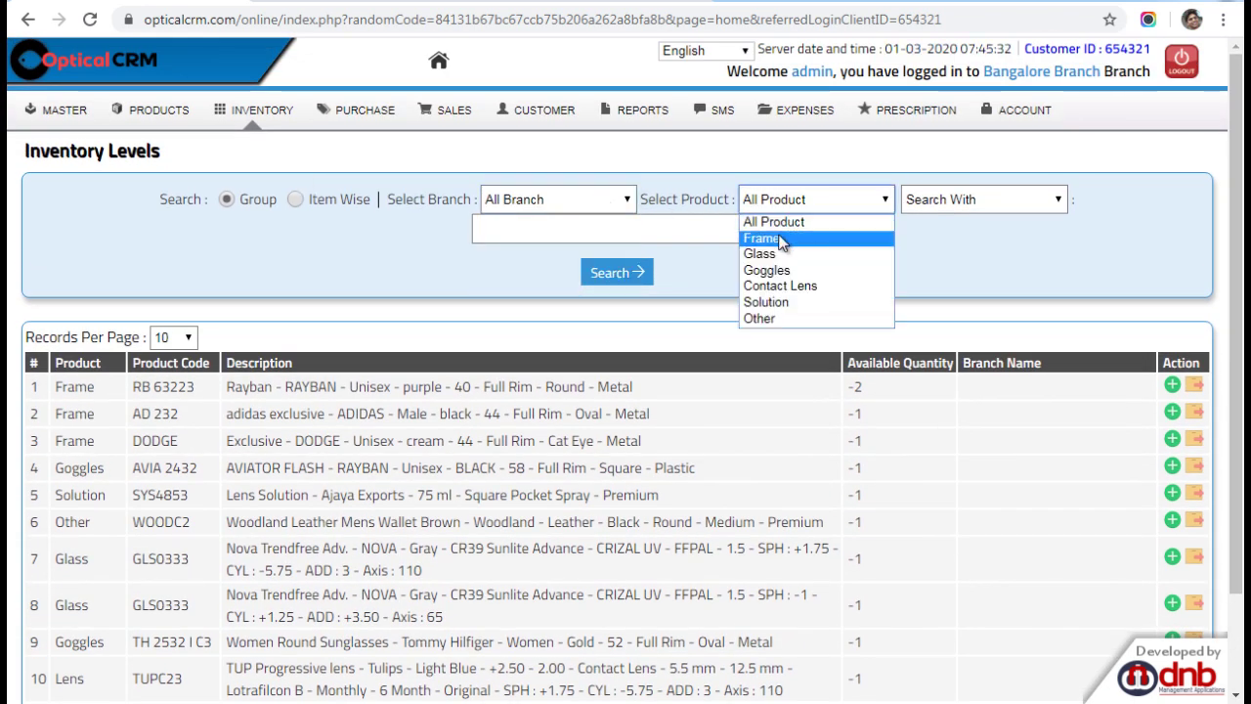
left_click(777, 238)
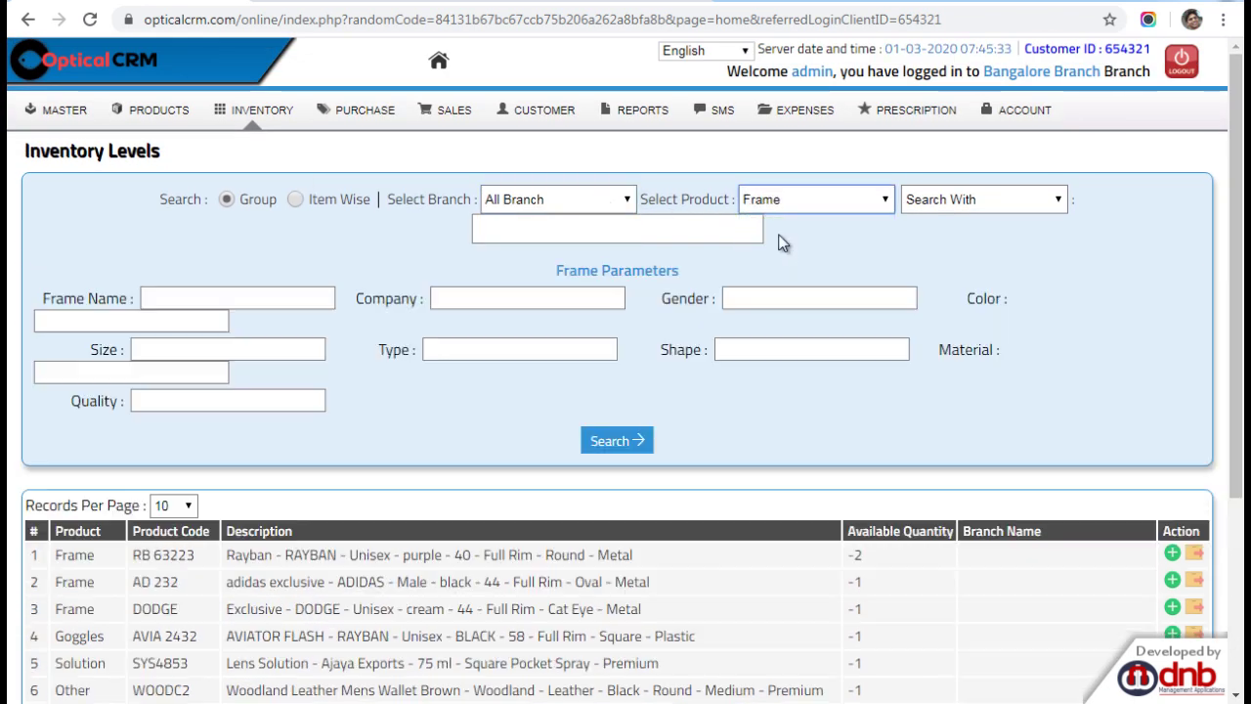
left_click(731, 297)
left_click(538, 295)
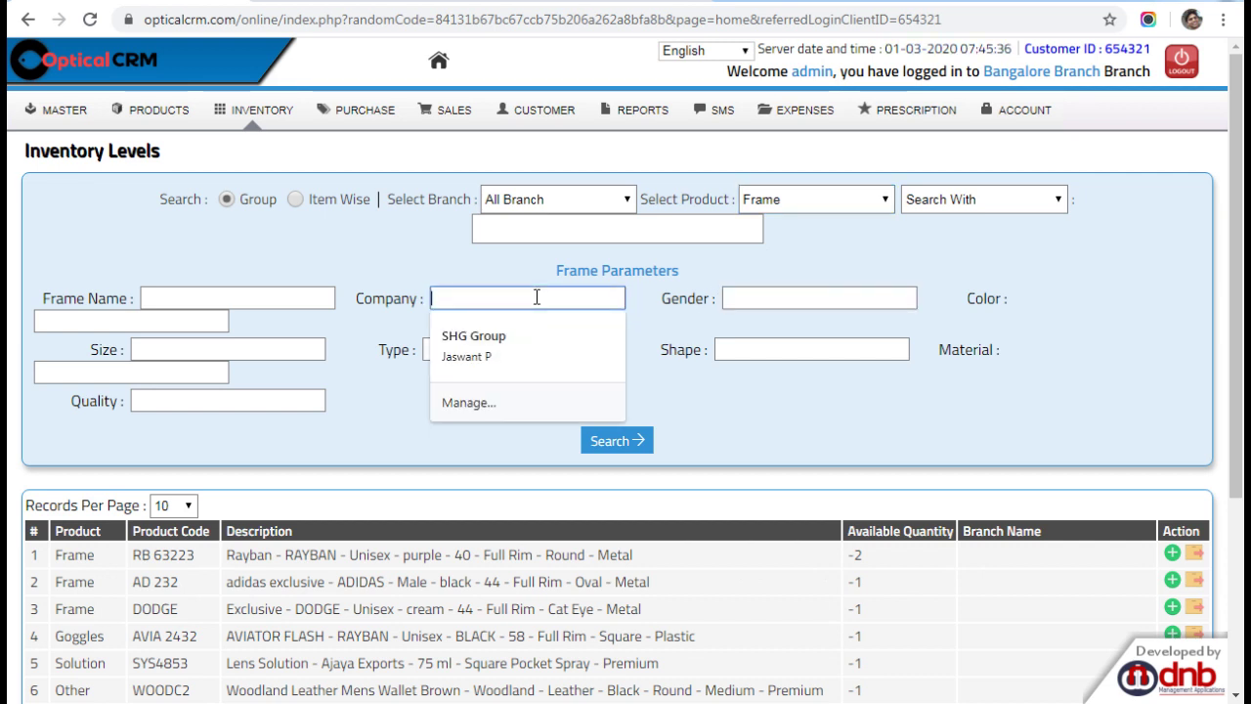
type("ra")
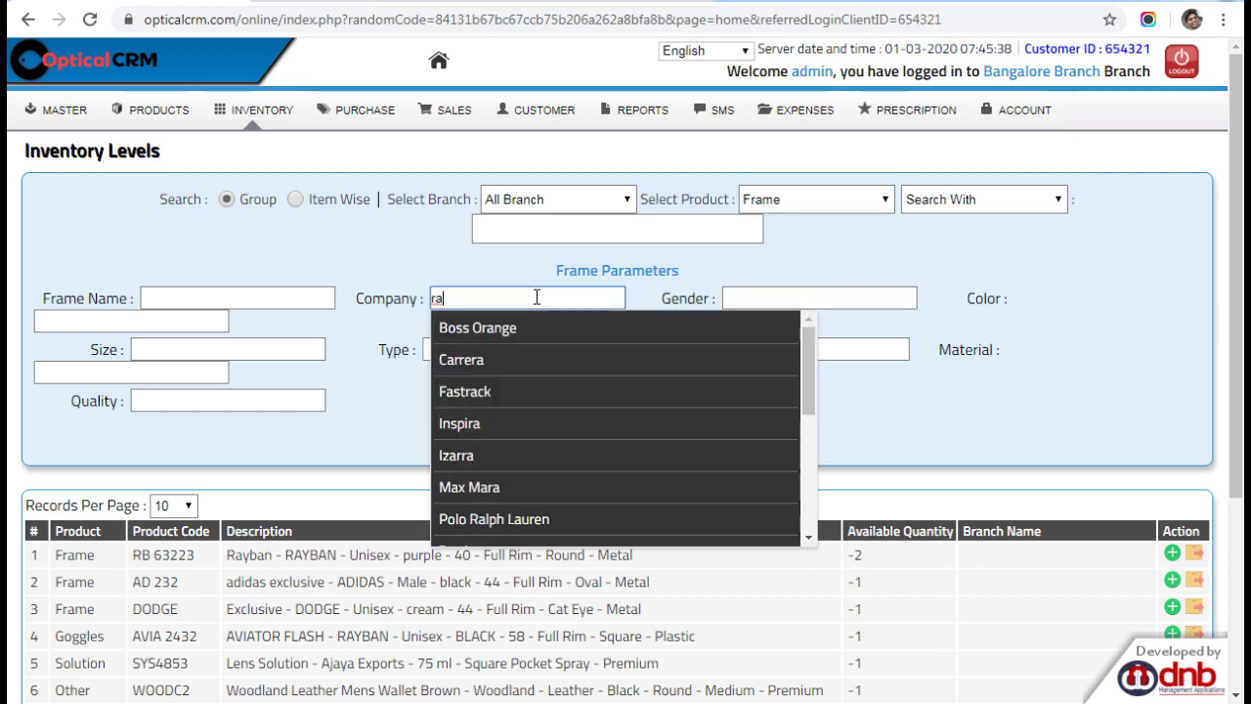
scroll(501, 380, "down", 4)
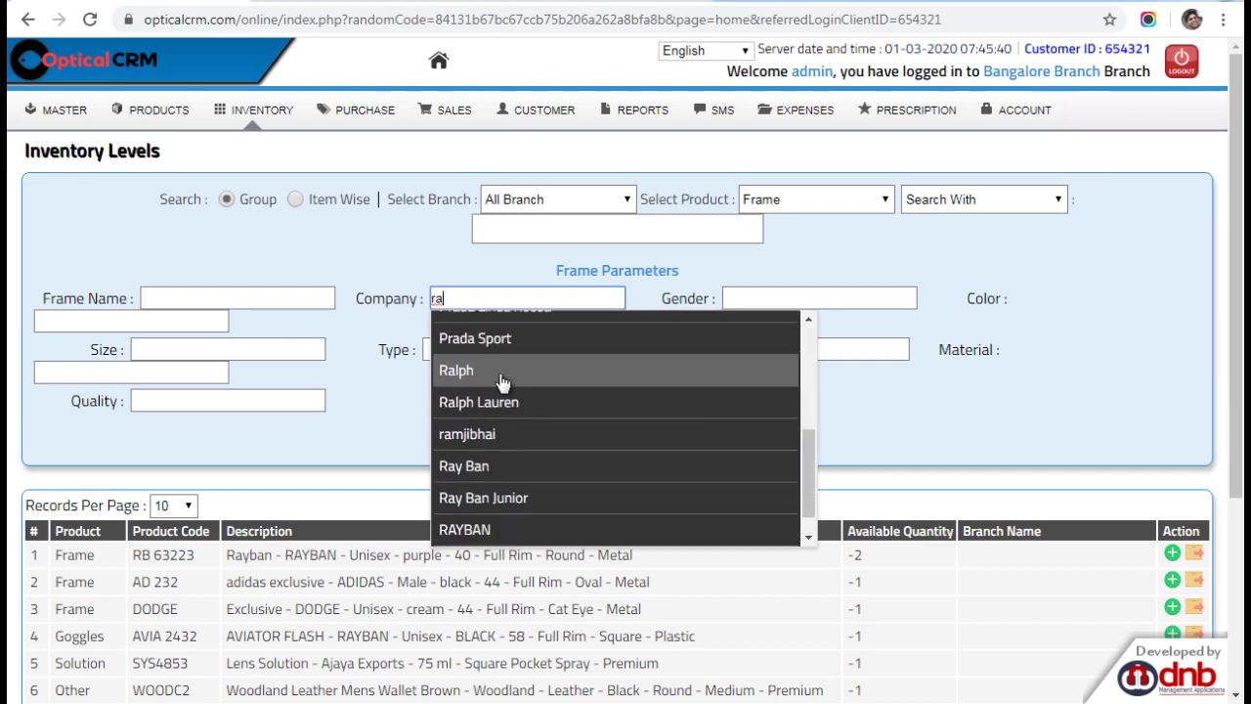
scroll(501, 380, "down", 1)
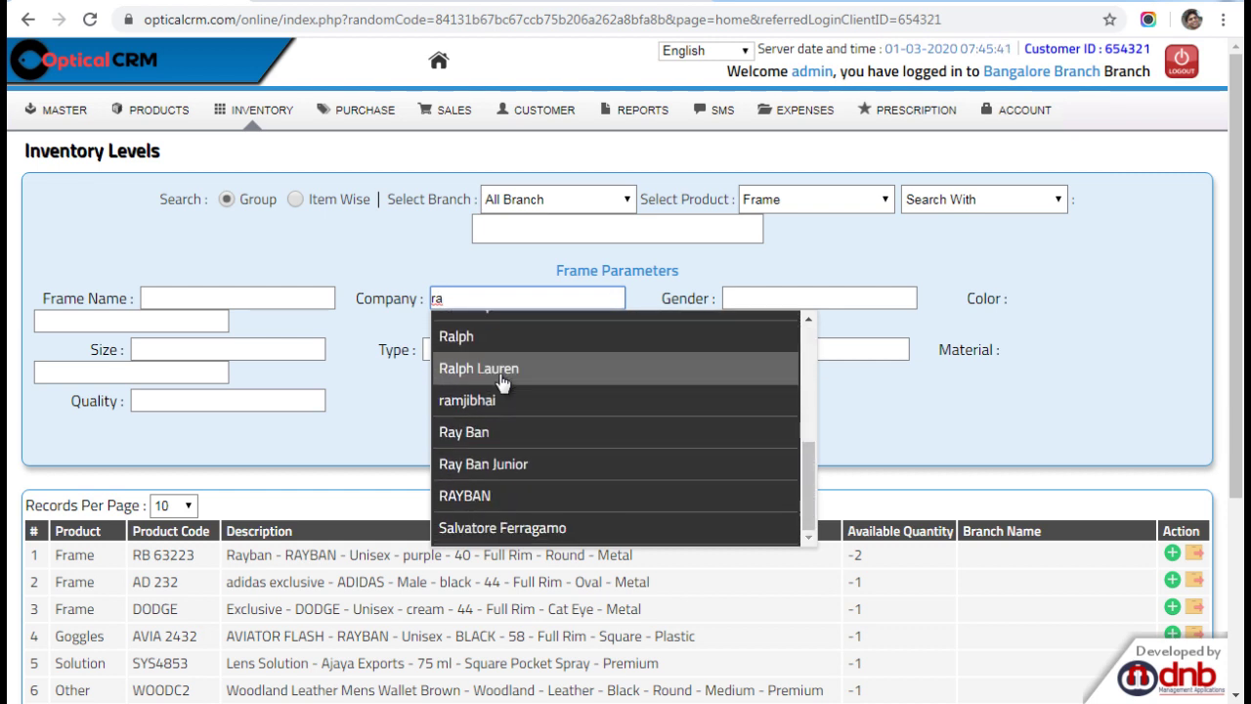
left_click(479, 434)
left_click(619, 440)
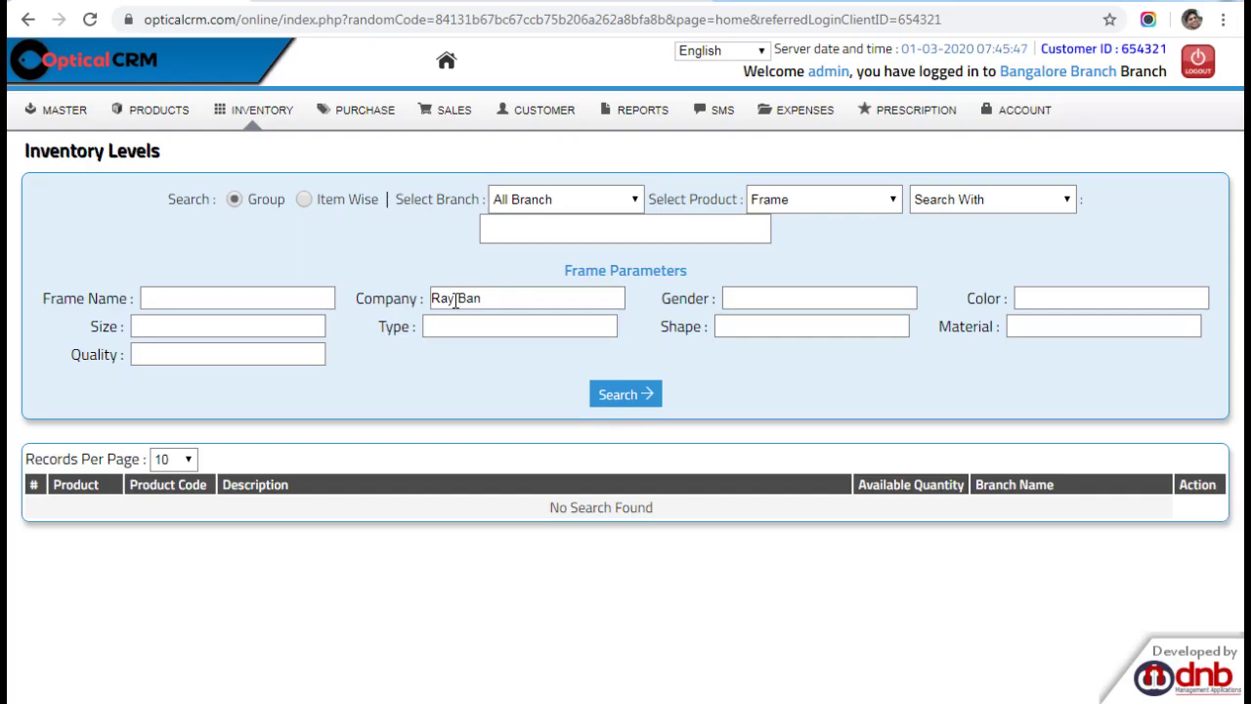
Change the frame company filter to RAYBAN and repeat the inventory search
left_click(455, 298)
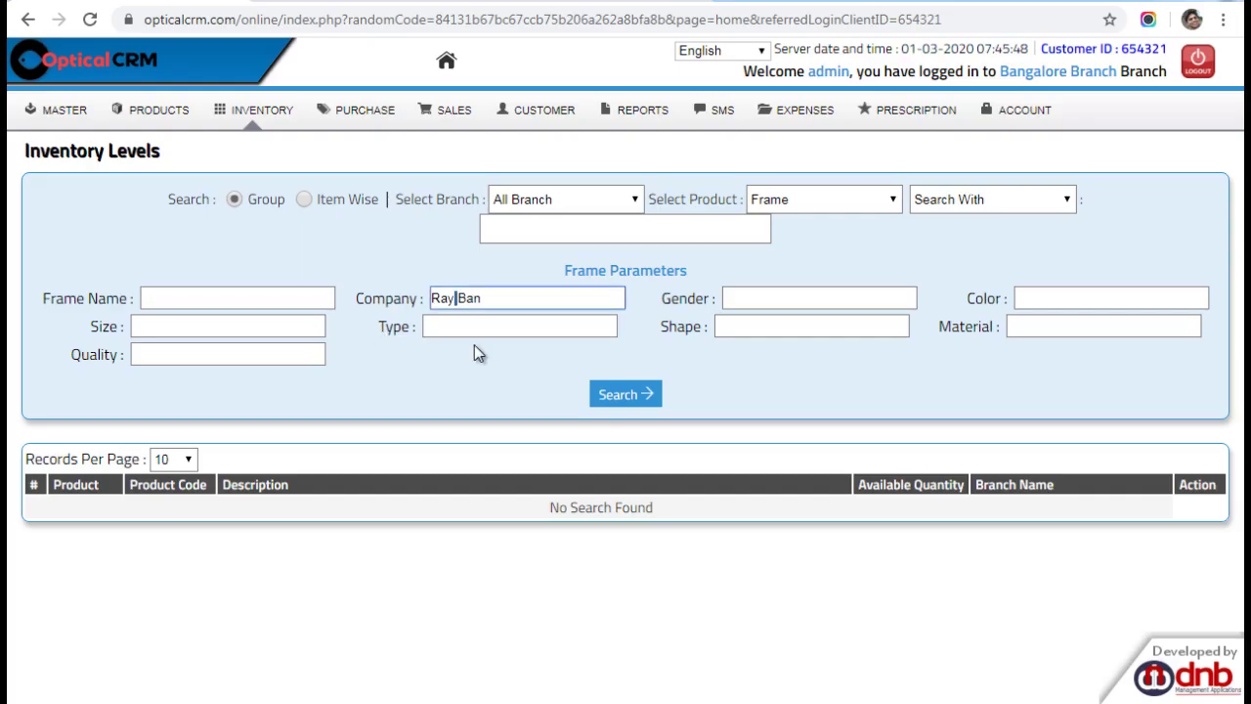
key("BackSpace")
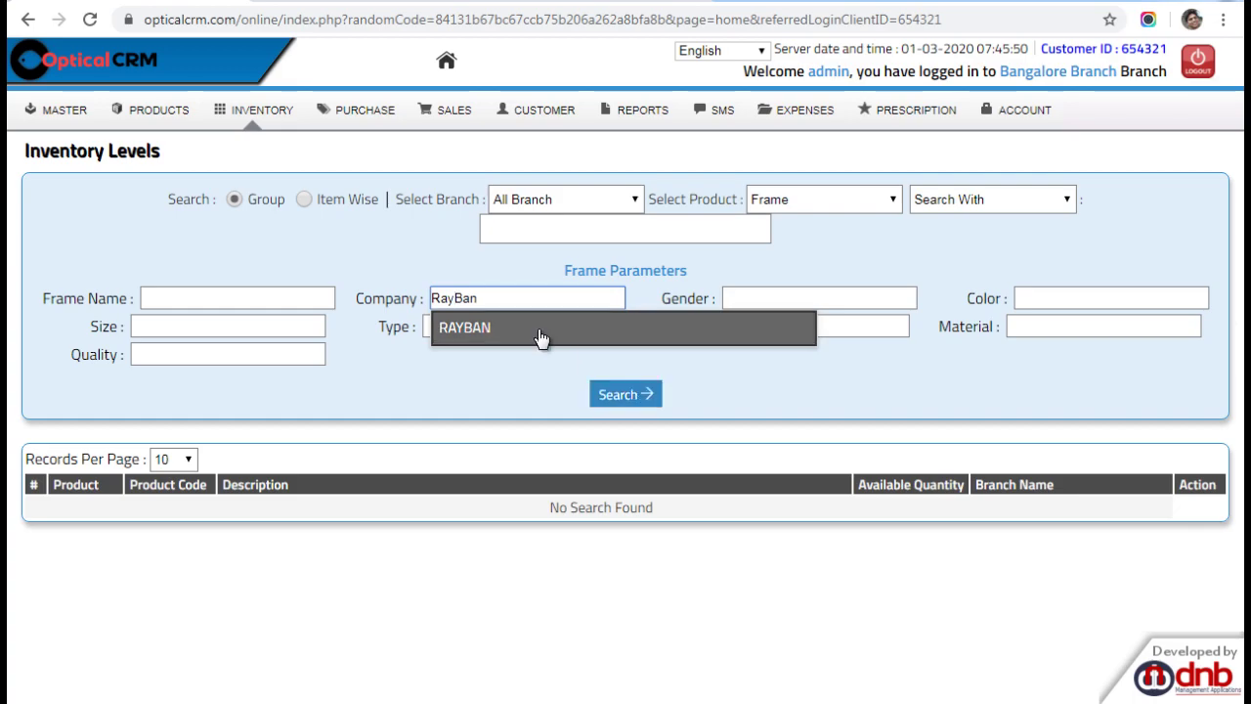
left_click(540, 337)
left_click(630, 396)
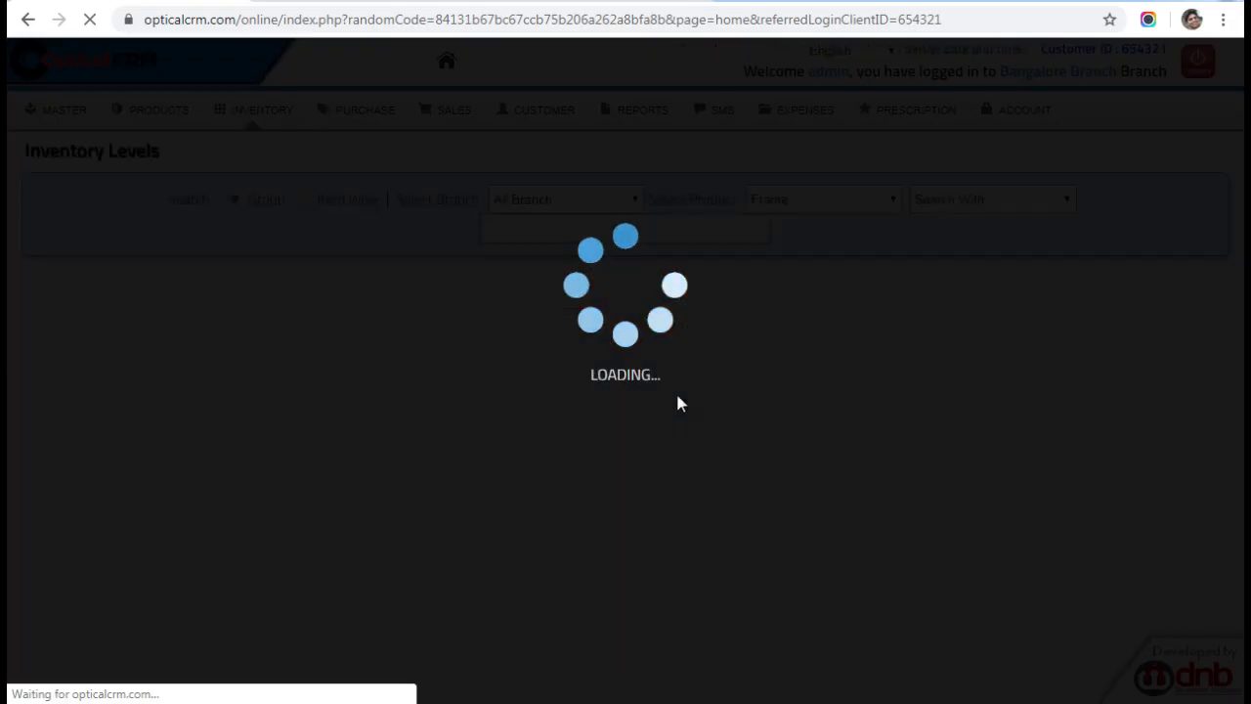
Examine the descriptions, available quantities and row actions of the RAYBAN frames found
scroll(677, 396, "down", 2)
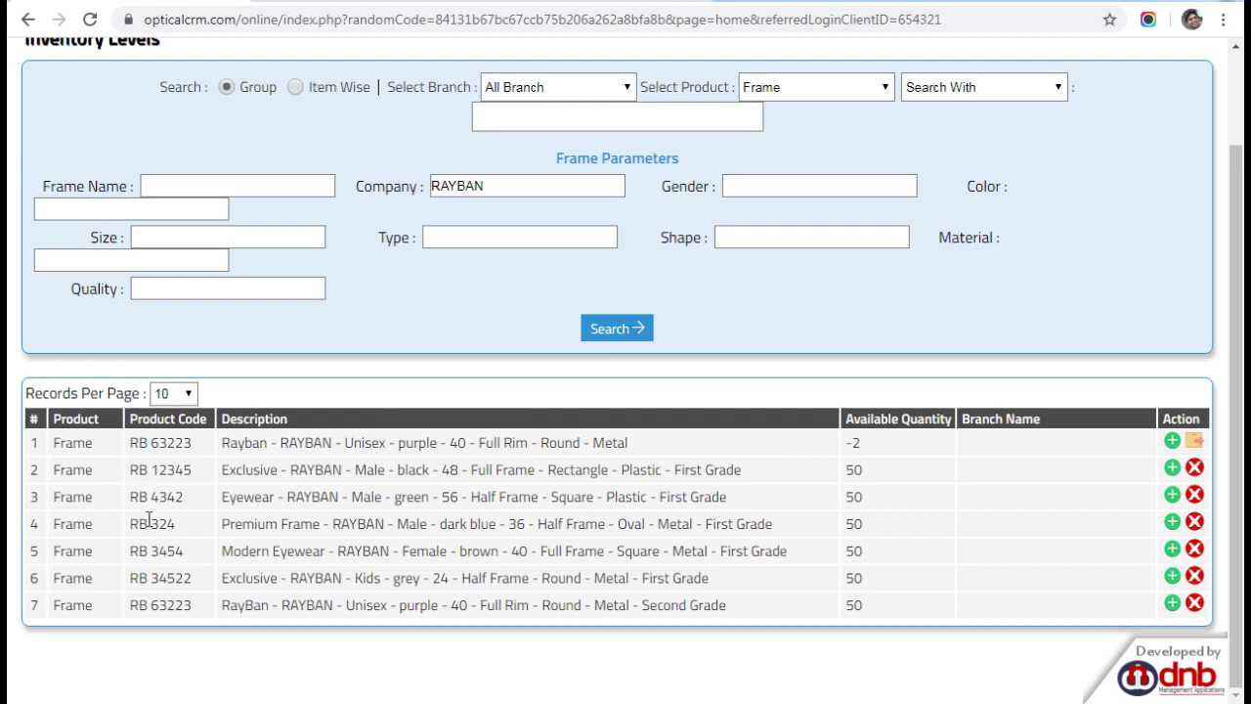
left_click_drag(230, 494, 740, 497)
left_click(896, 512)
scroll(869, 605, "up", 2)
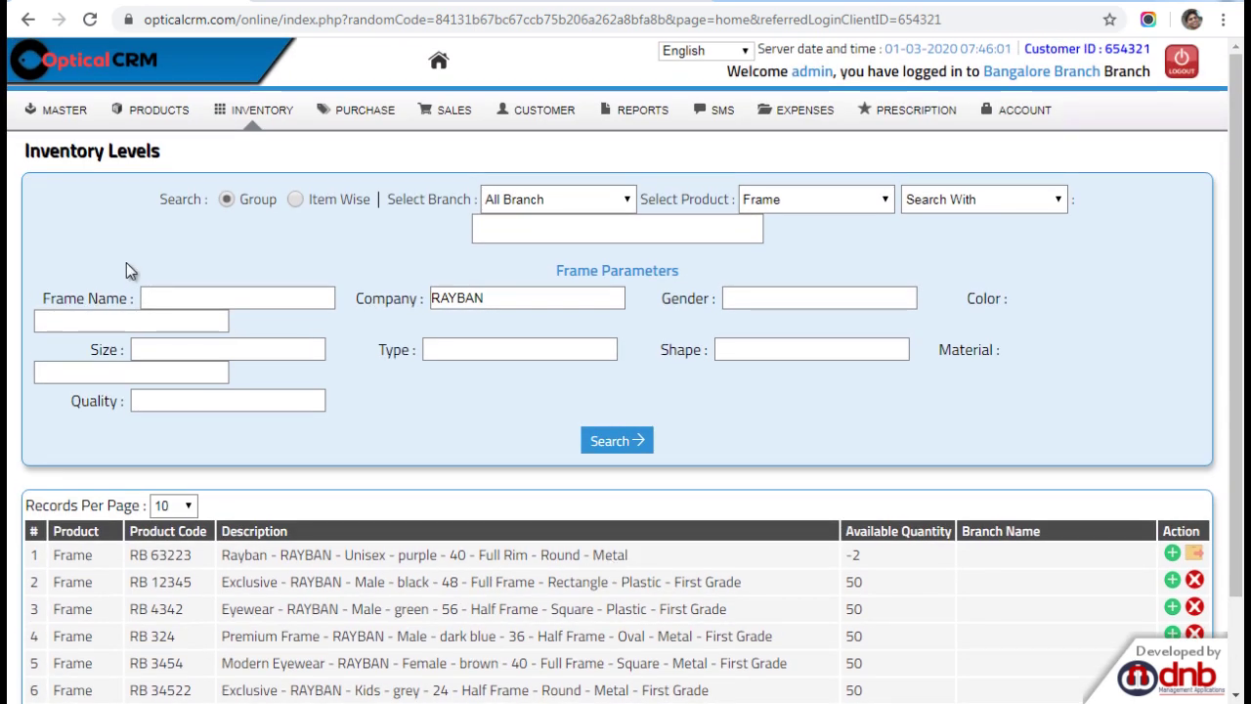
scroll(411, 313, "down", 2)
scroll(430, 323, "up", 2)
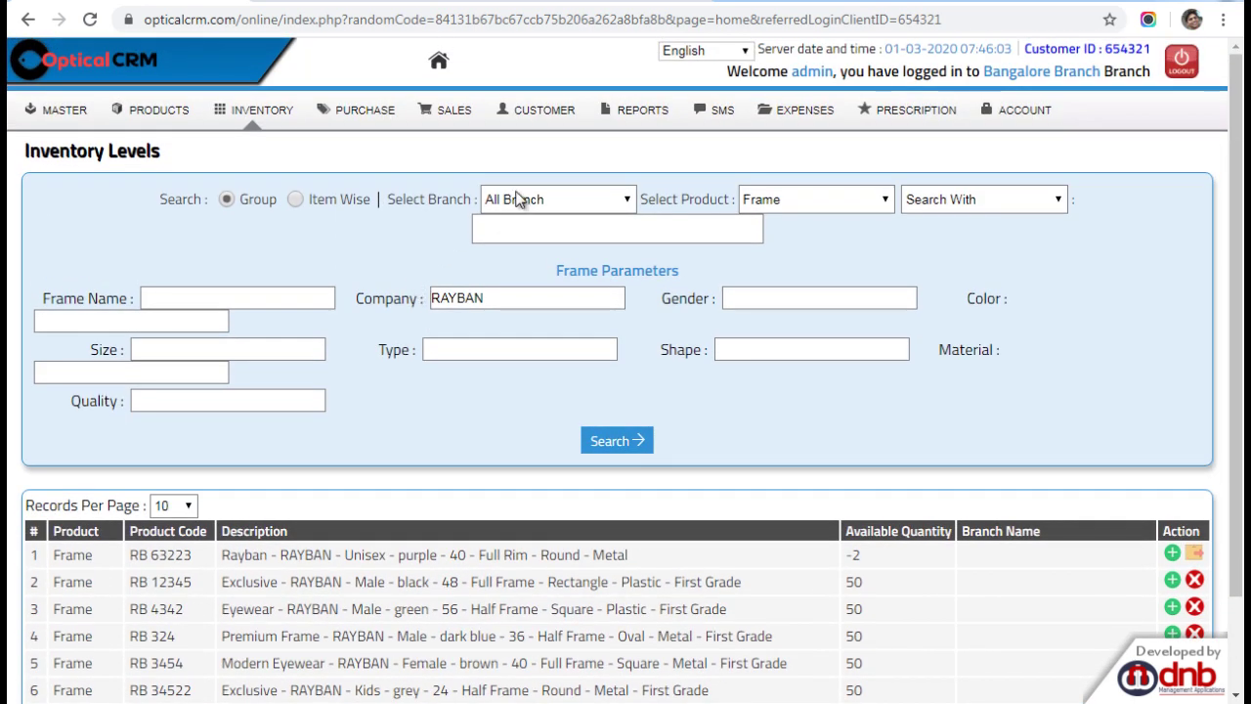
scroll(373, 316, "down", 2)
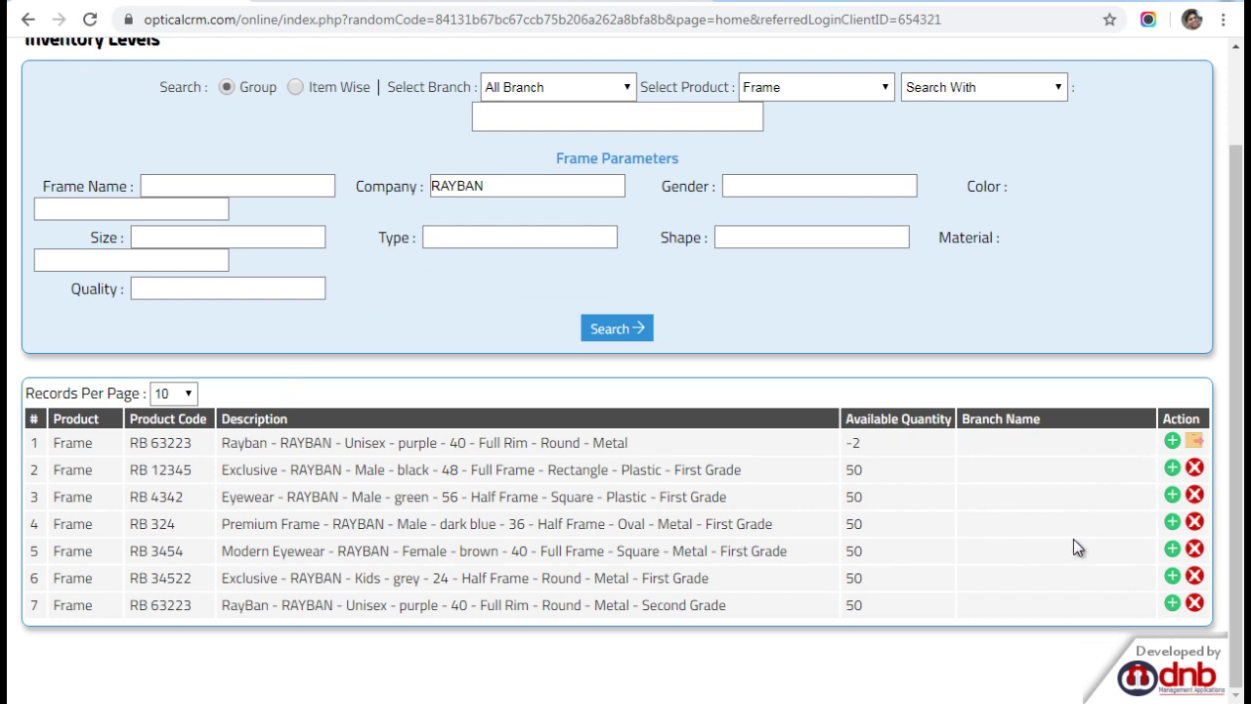
left_click_drag(863, 470, 857, 470)
double_click(855, 443)
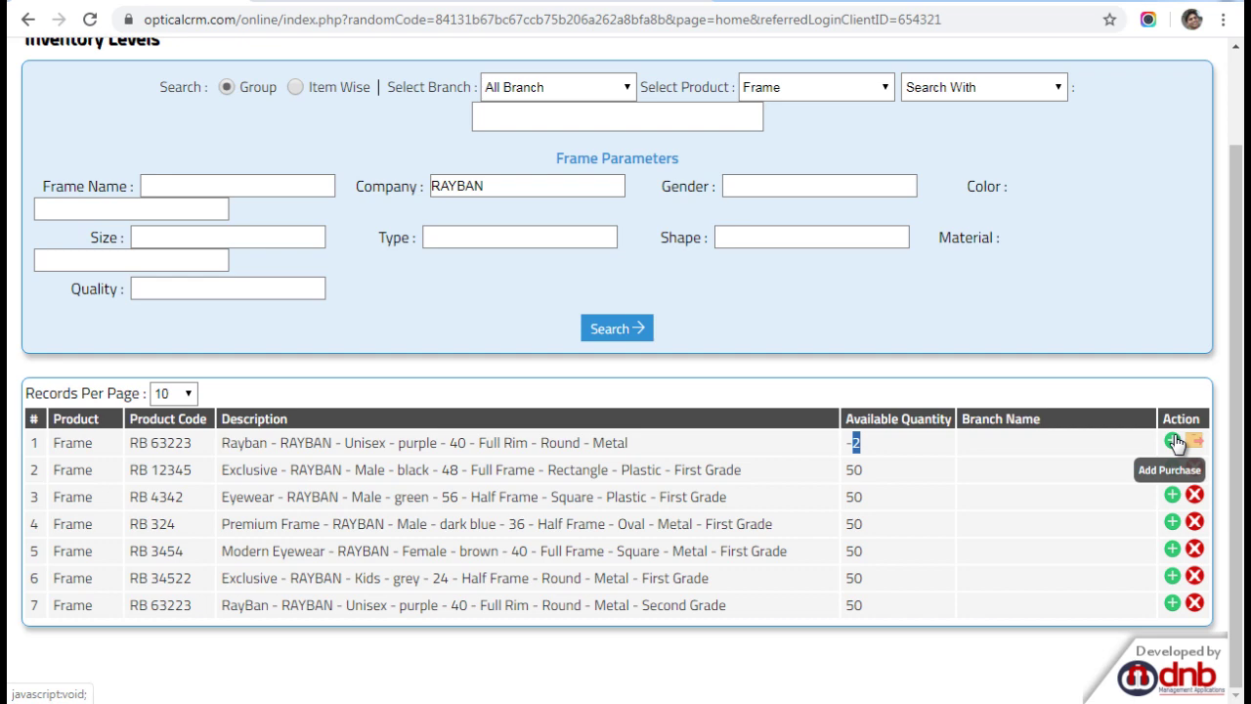
Look over the Transfer Stock, Inventory Audit and Inventory Adjustment History pages in turn
scroll(495, 322, "up", 2)
mouse_move(264, 115)
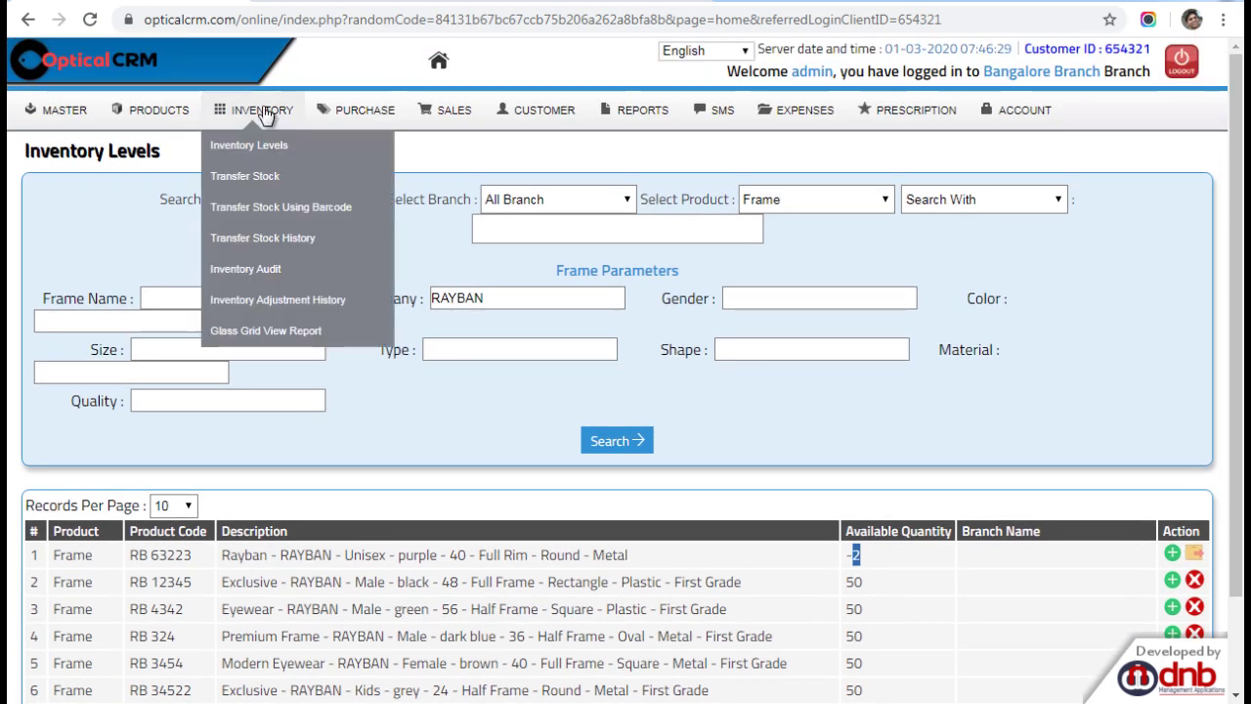
left_click(256, 178)
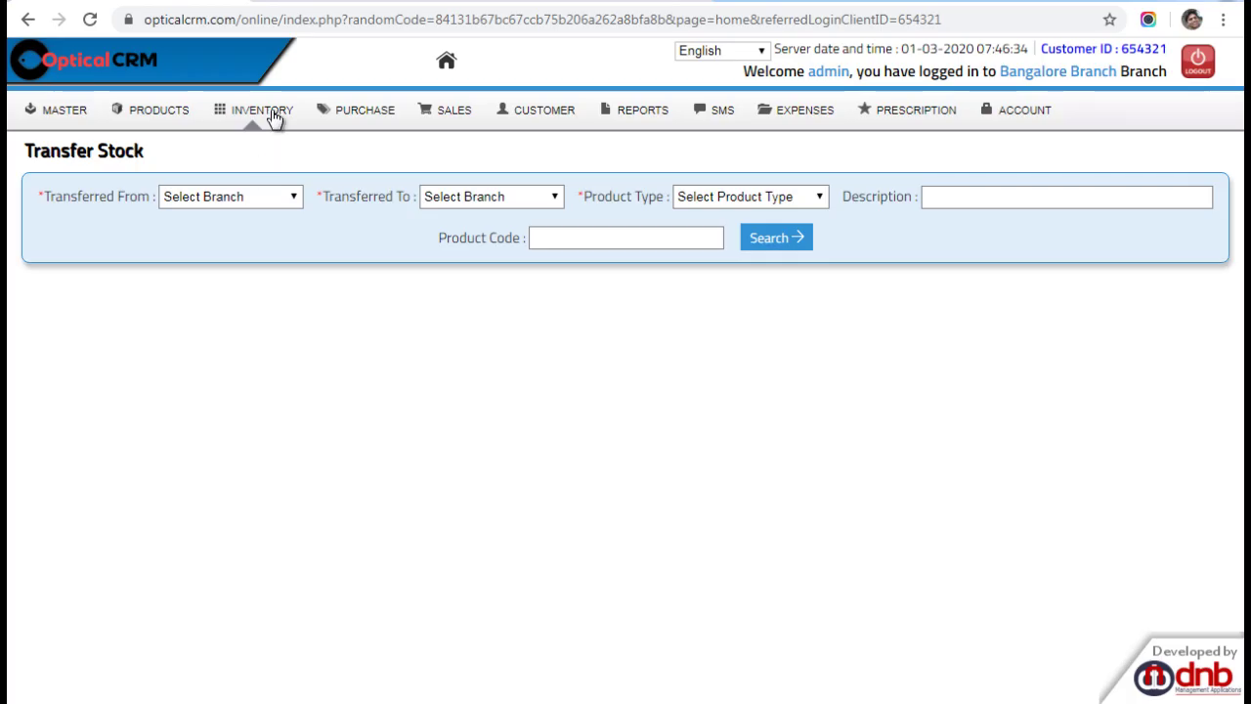
mouse_move(276, 115)
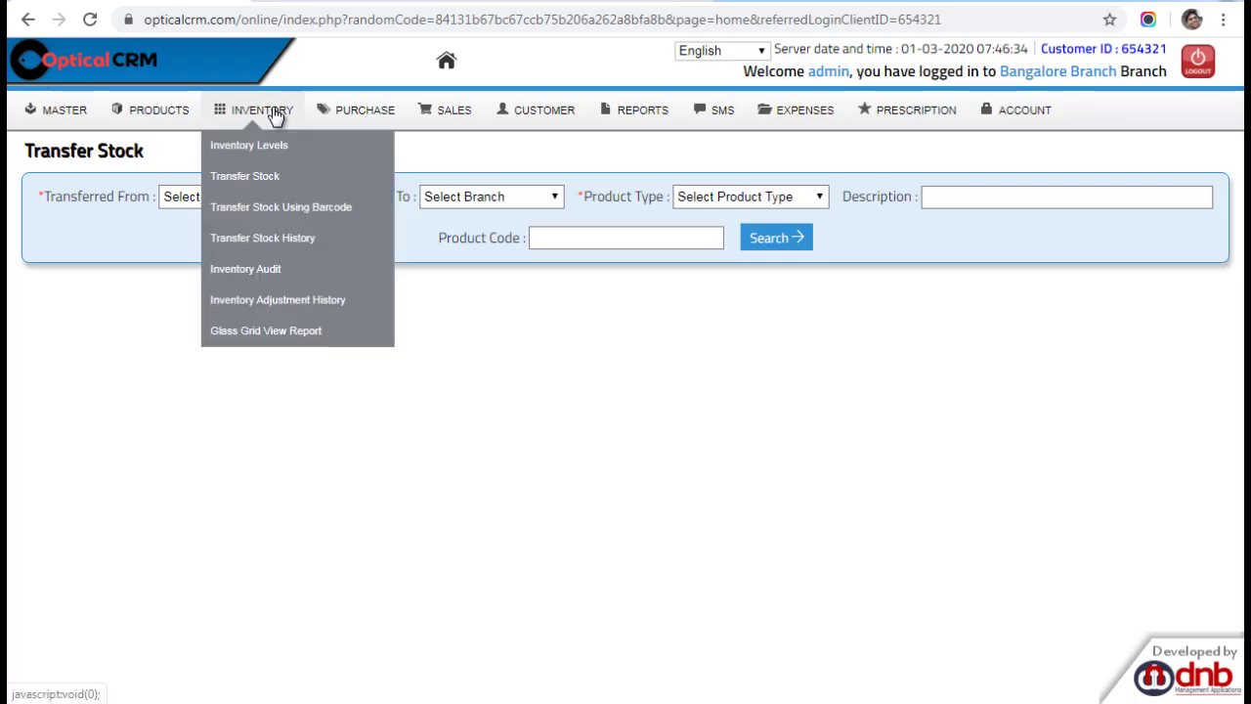
left_click(292, 270)
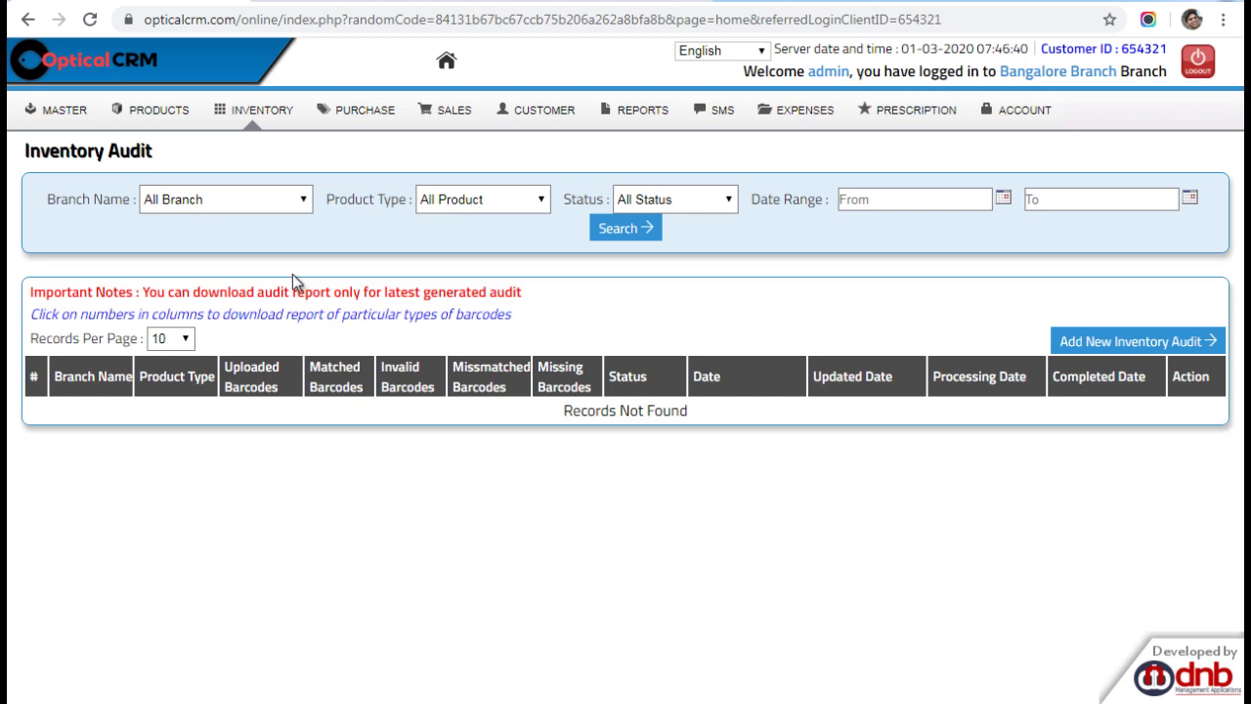
left_click(272, 117)
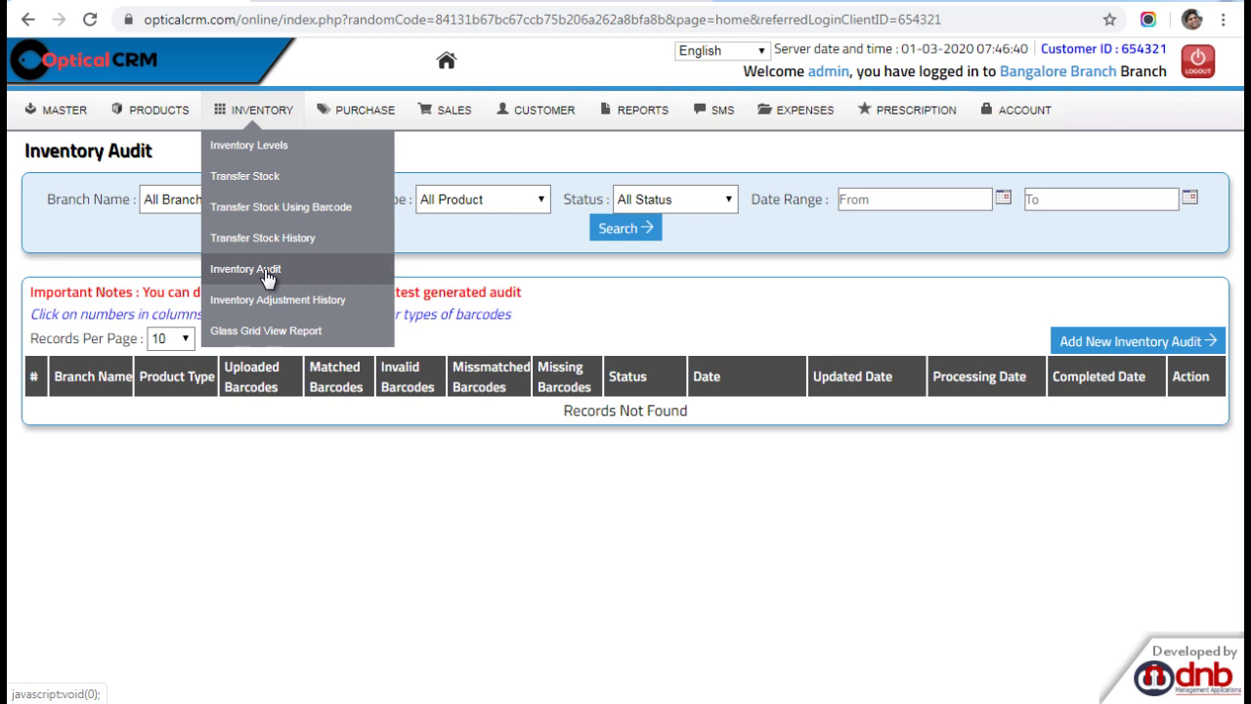
left_click(278, 299)
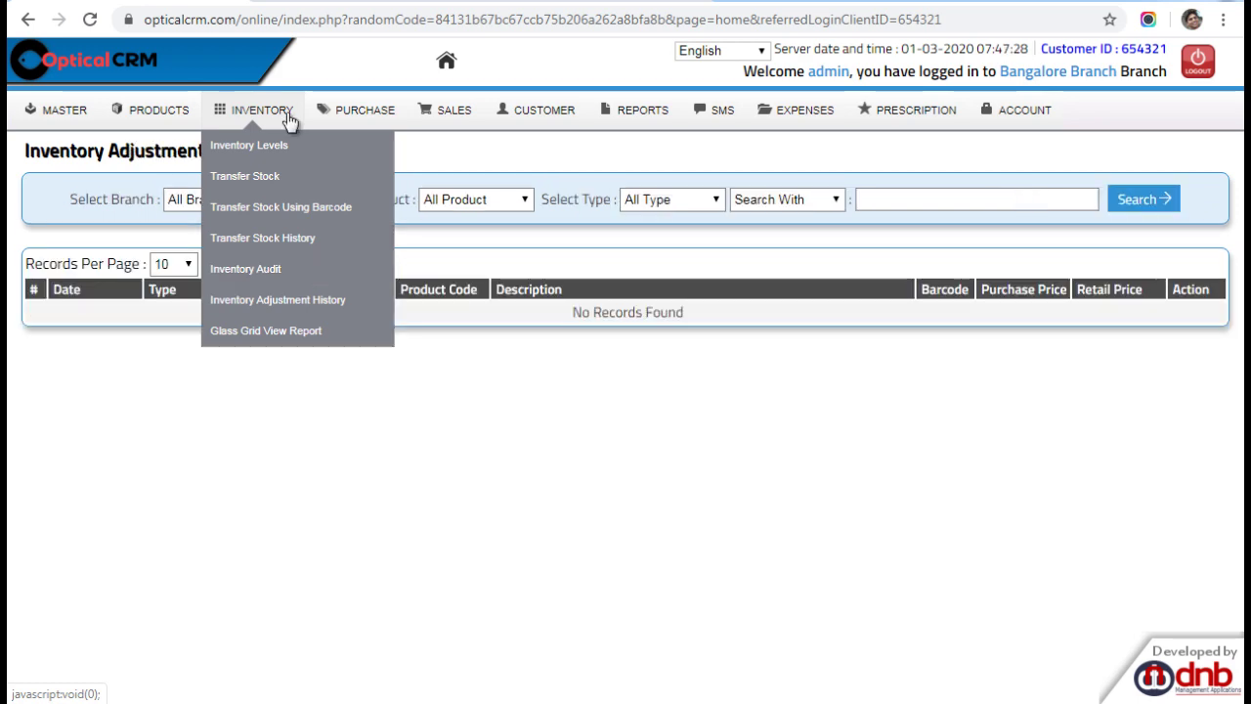
Start a new purchase from supplier Mukta Optic Supply with the tax rule set to Include and CESS calculation enabled
mouse_move(358, 109)
left_click(350, 144)
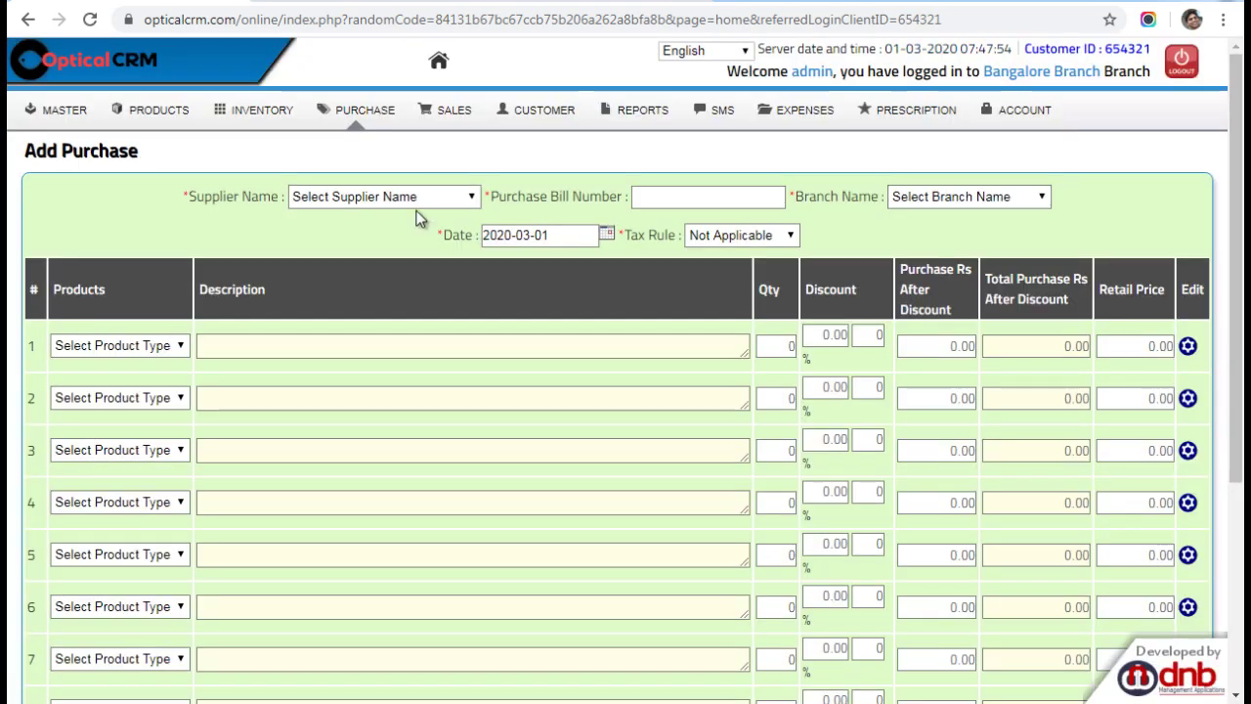
left_click(404, 200)
left_click(403, 232)
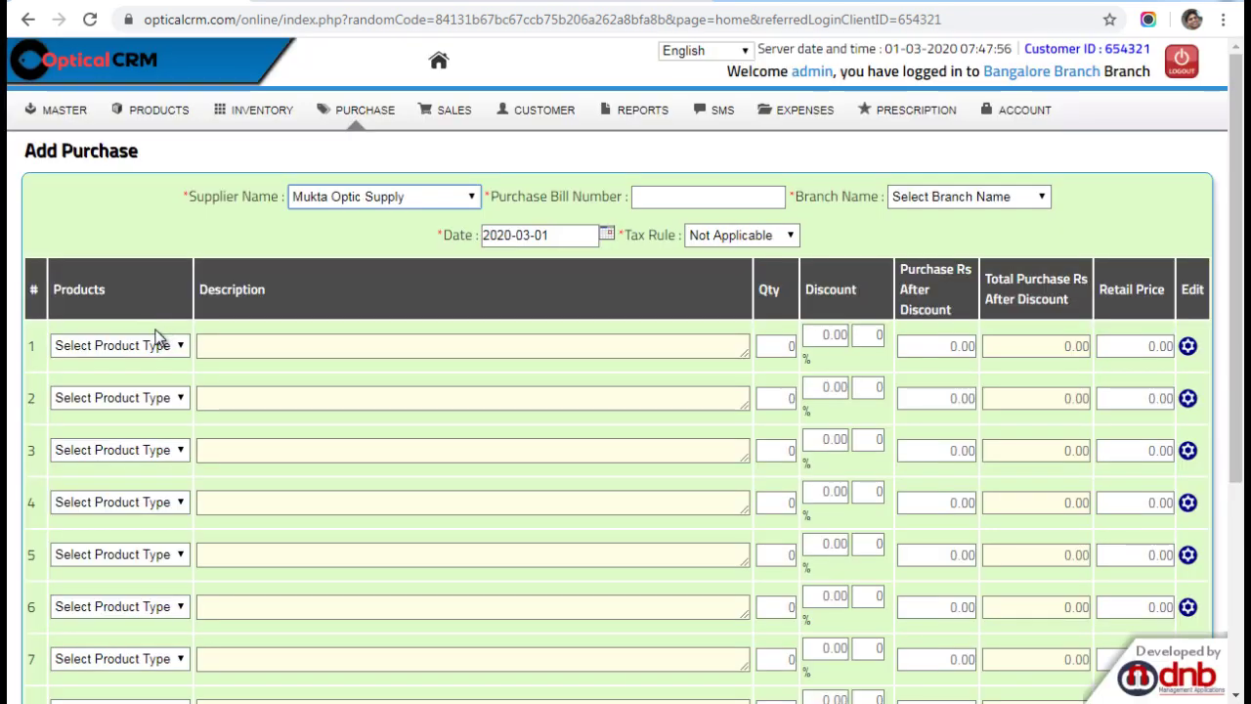
left_click(741, 234)
left_click(735, 272)
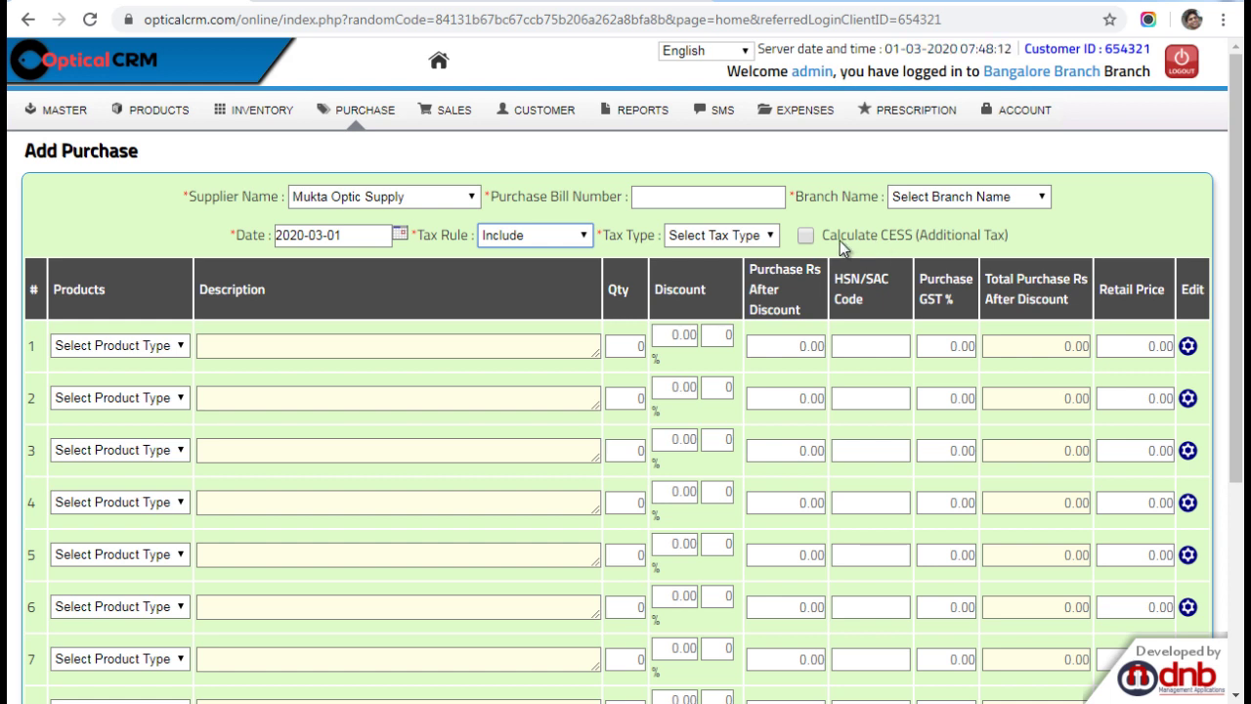
left_click(808, 236)
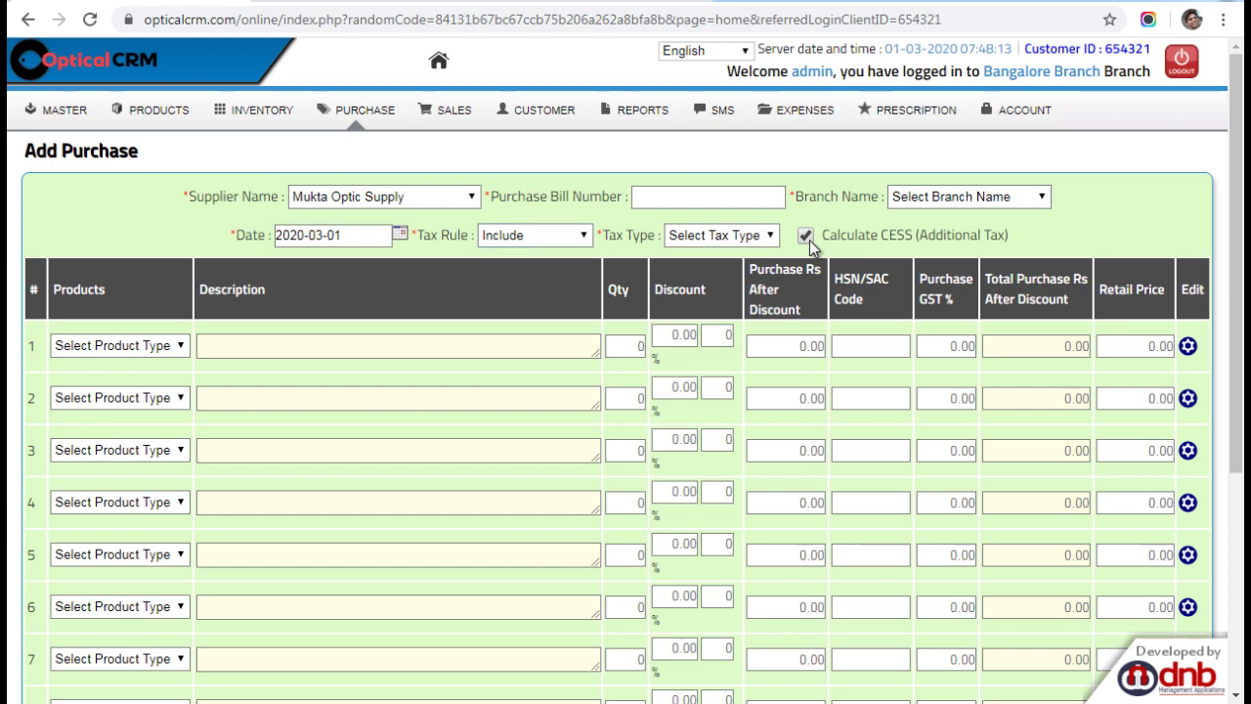
Open the frame details for the first purchase row, review the product attribute fields, and close the form without adding a frame
left_click(113, 348)
left_click(70, 383)
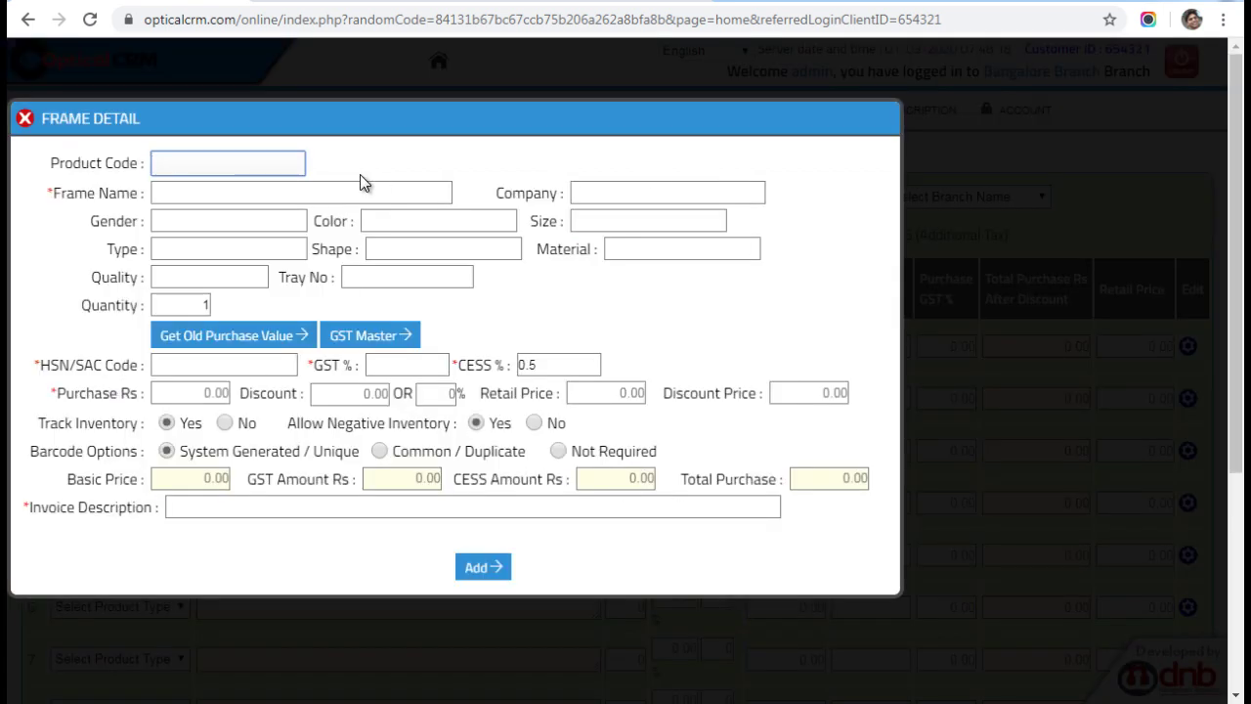
left_click_drag(54, 194, 88, 194)
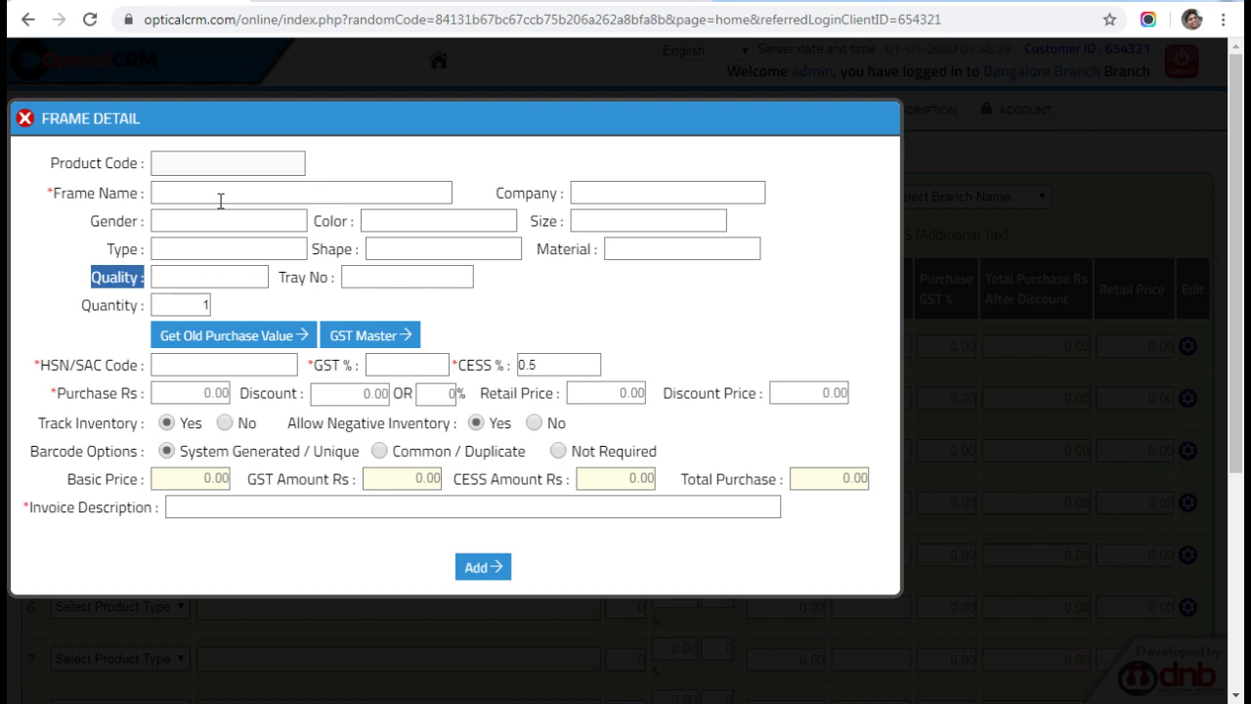
left_click_drag(102, 249, 227, 247)
left_click_drag(330, 231, 324, 223)
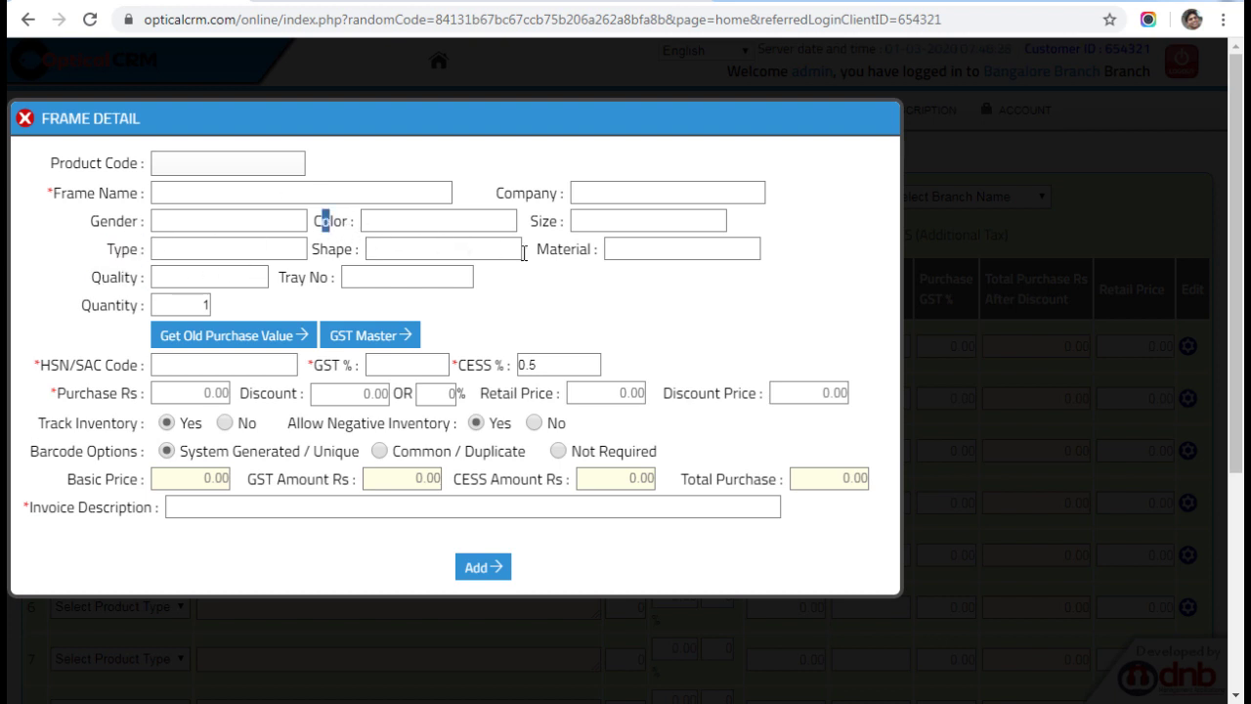
left_click_drag(553, 257, 623, 253)
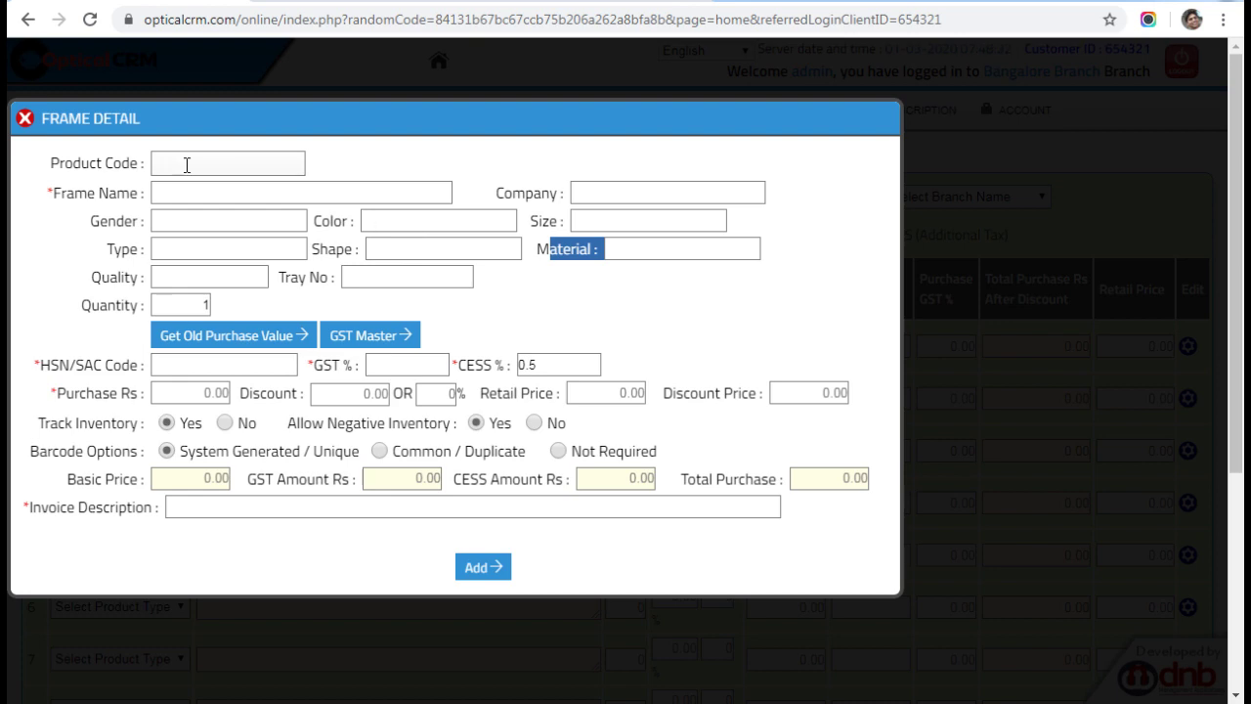
left_click(24, 119)
Open the goggles details for the first purchase row, review the barcode and price fields, and close the form without adding the product
mouse_move(332, 126)
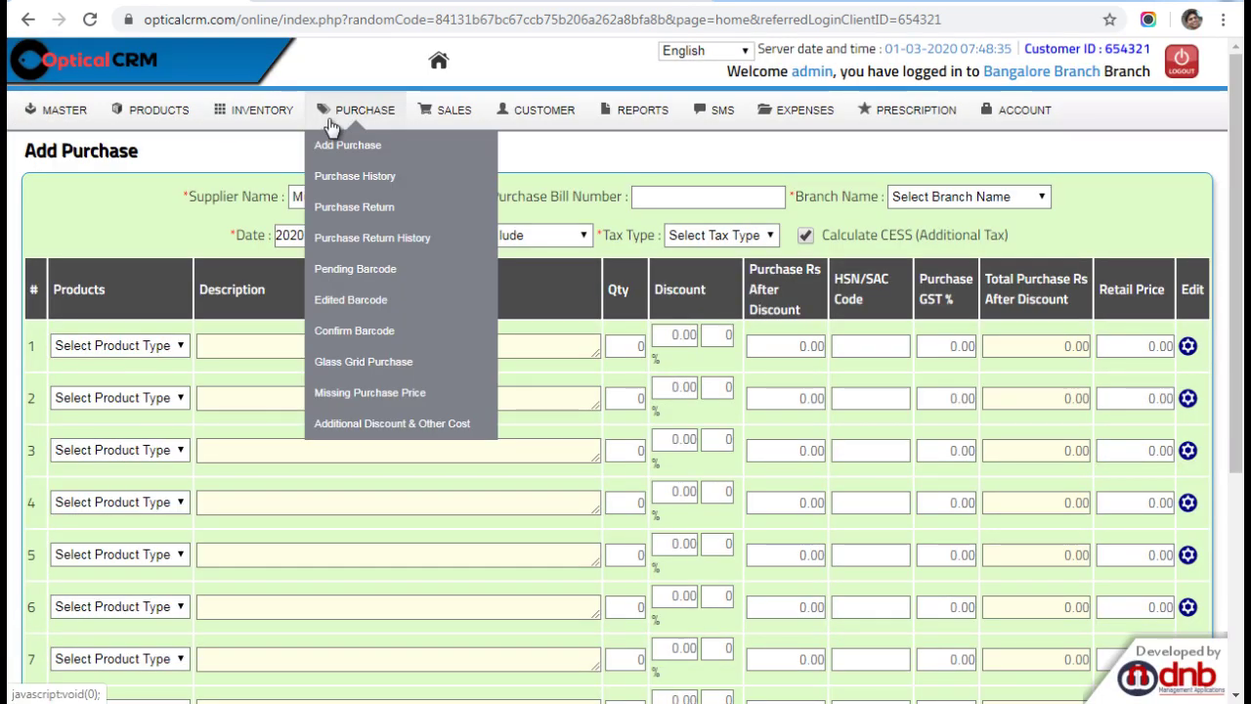
left_click(107, 347)
left_click(103, 414)
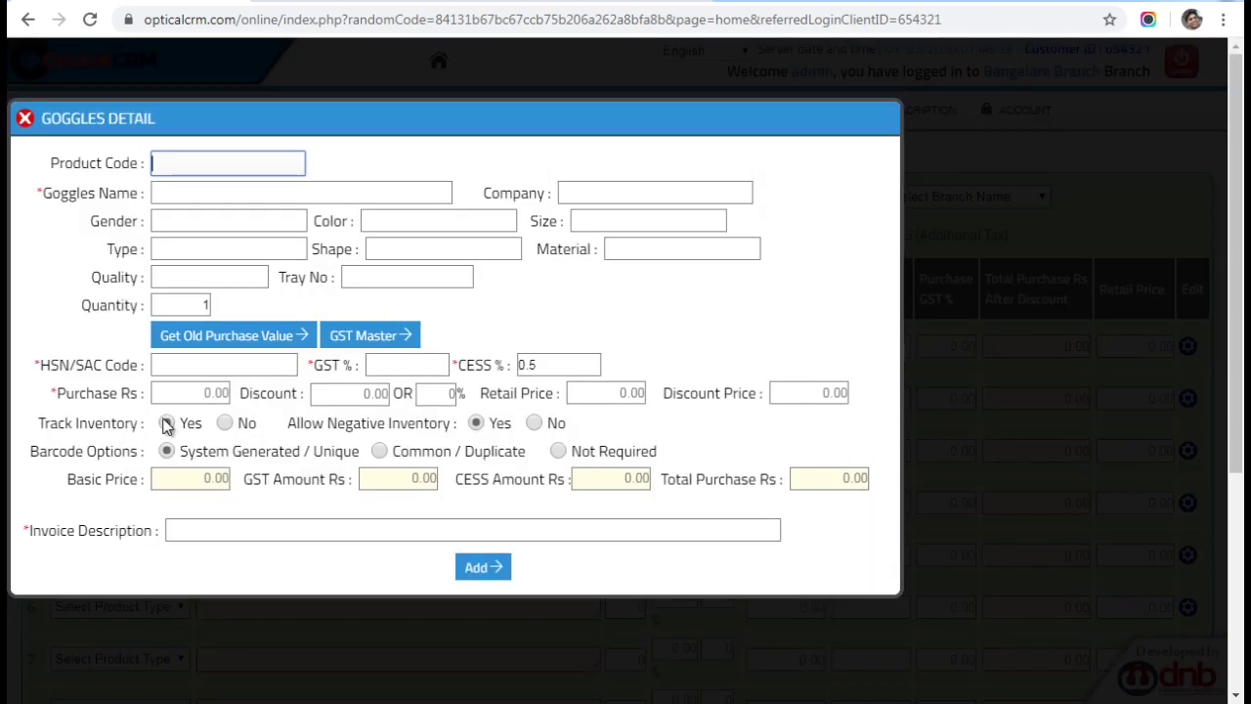
left_click_drag(31, 449, 134, 451)
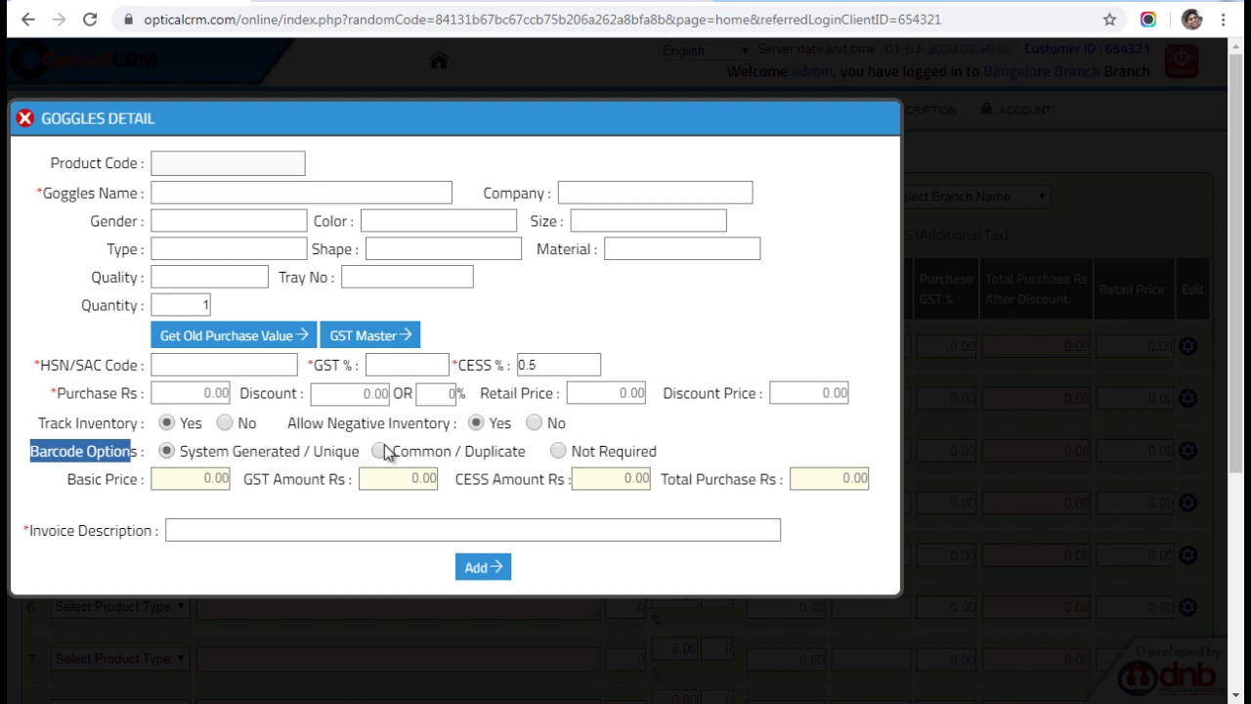
left_click_drag(480, 393, 538, 394)
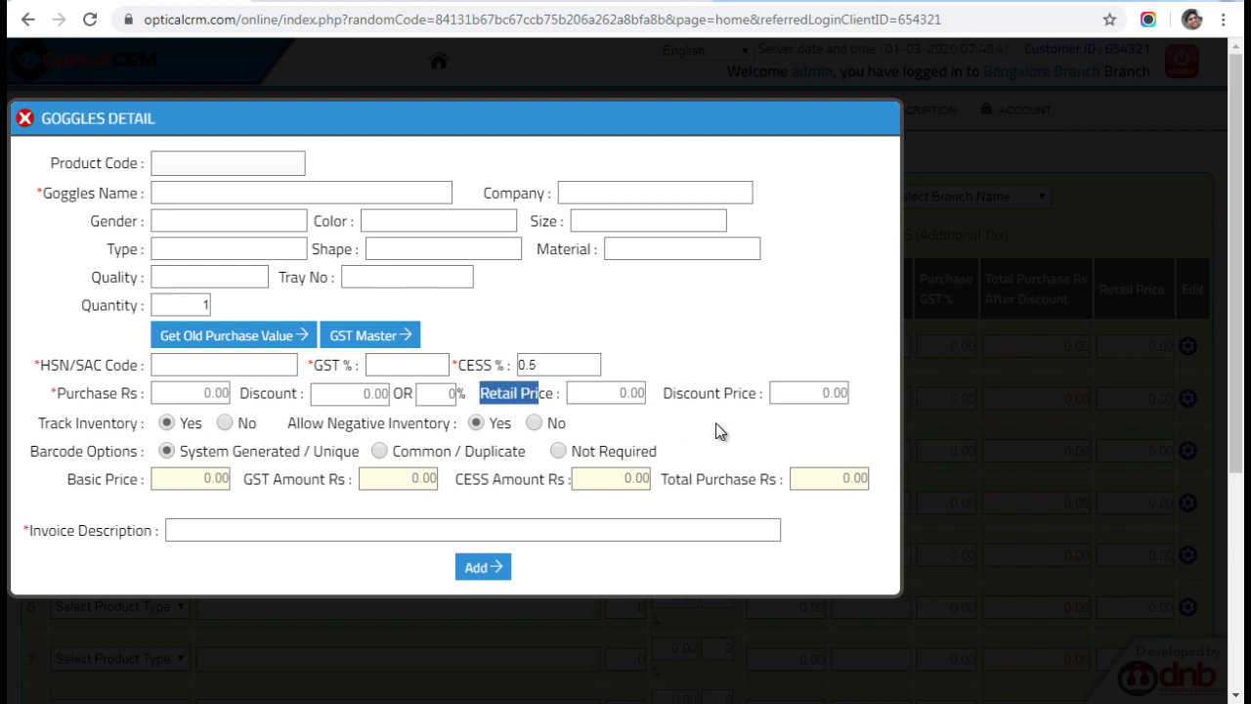
left_click(778, 399)
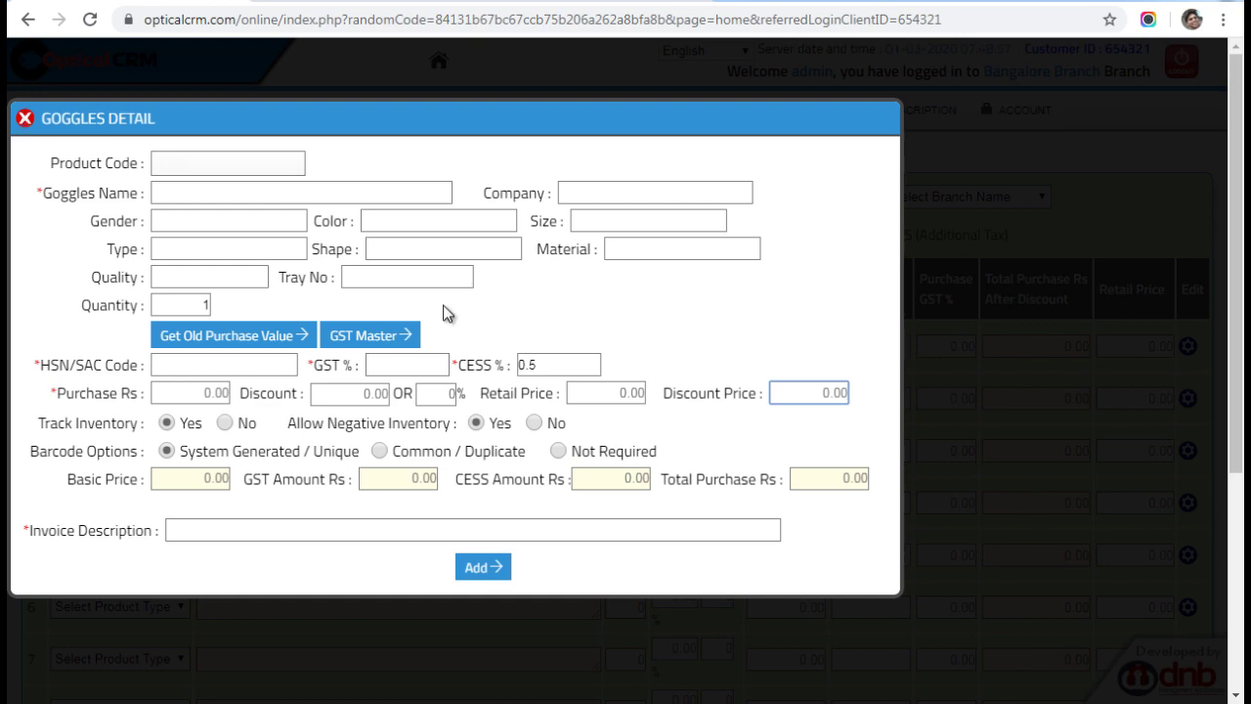
left_click(22, 121)
left_click(363, 115)
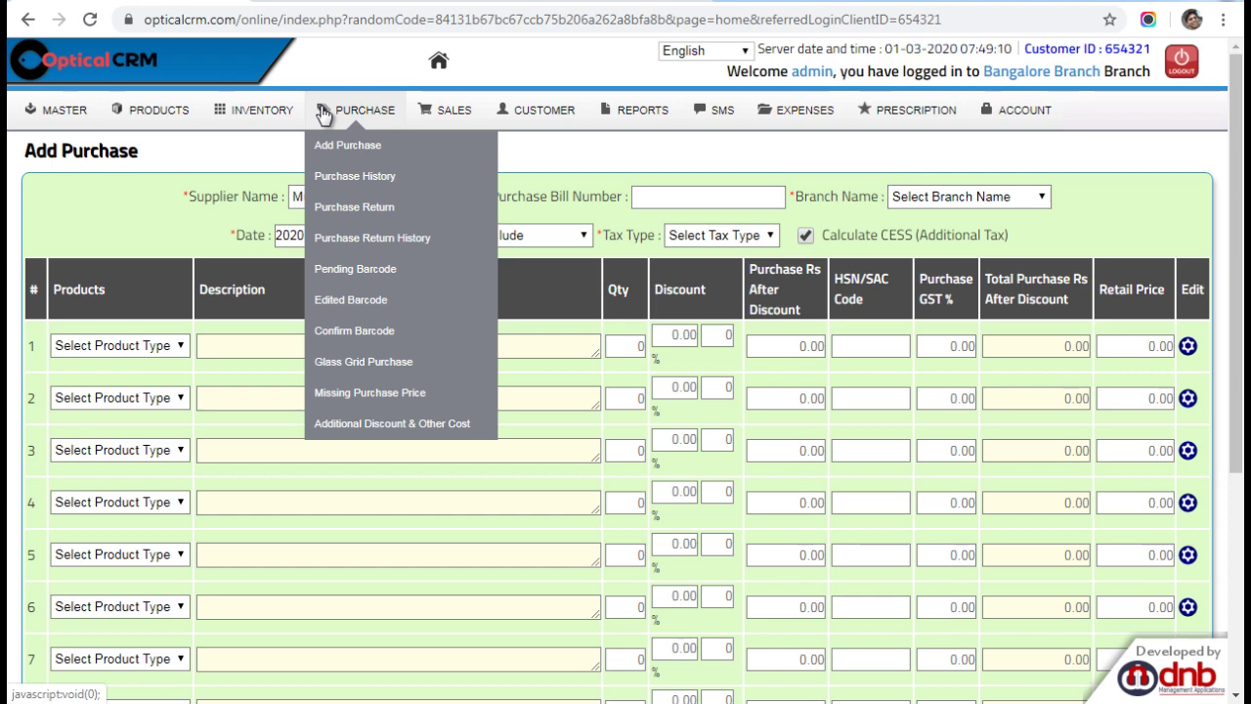
Look over the Purchase History records and the Pending Barcode list
left_click(356, 182)
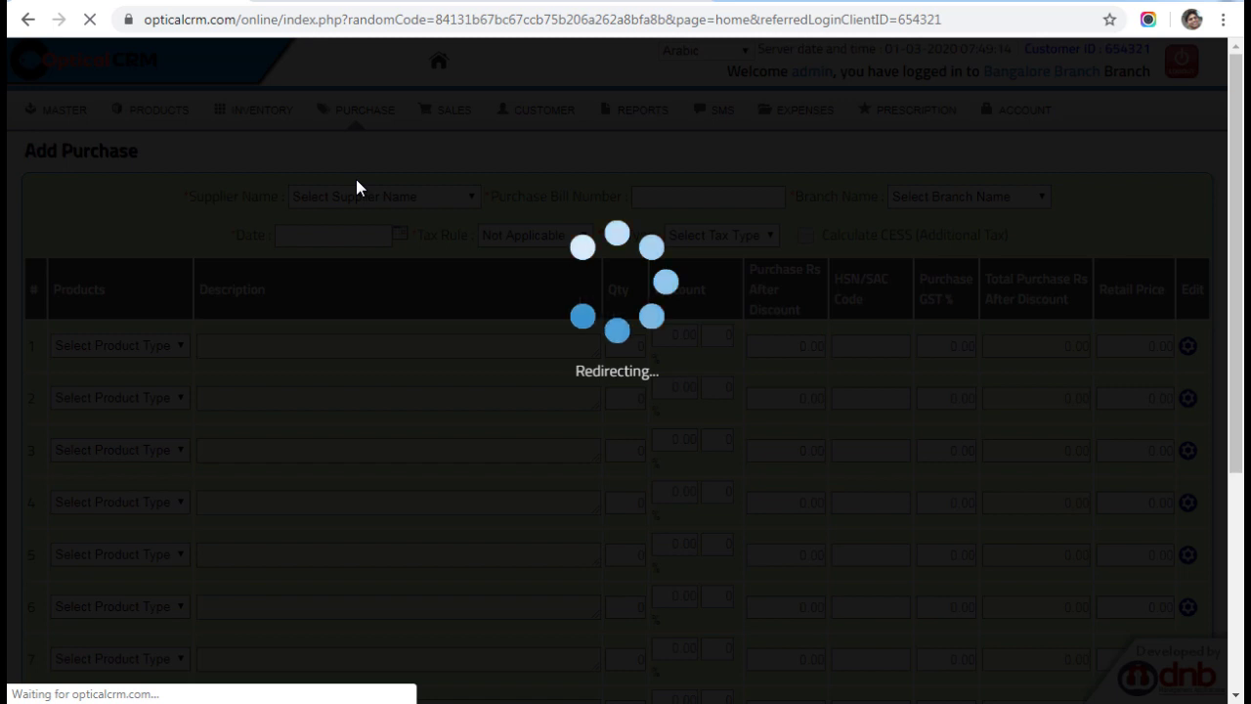
mouse_move(350, 120)
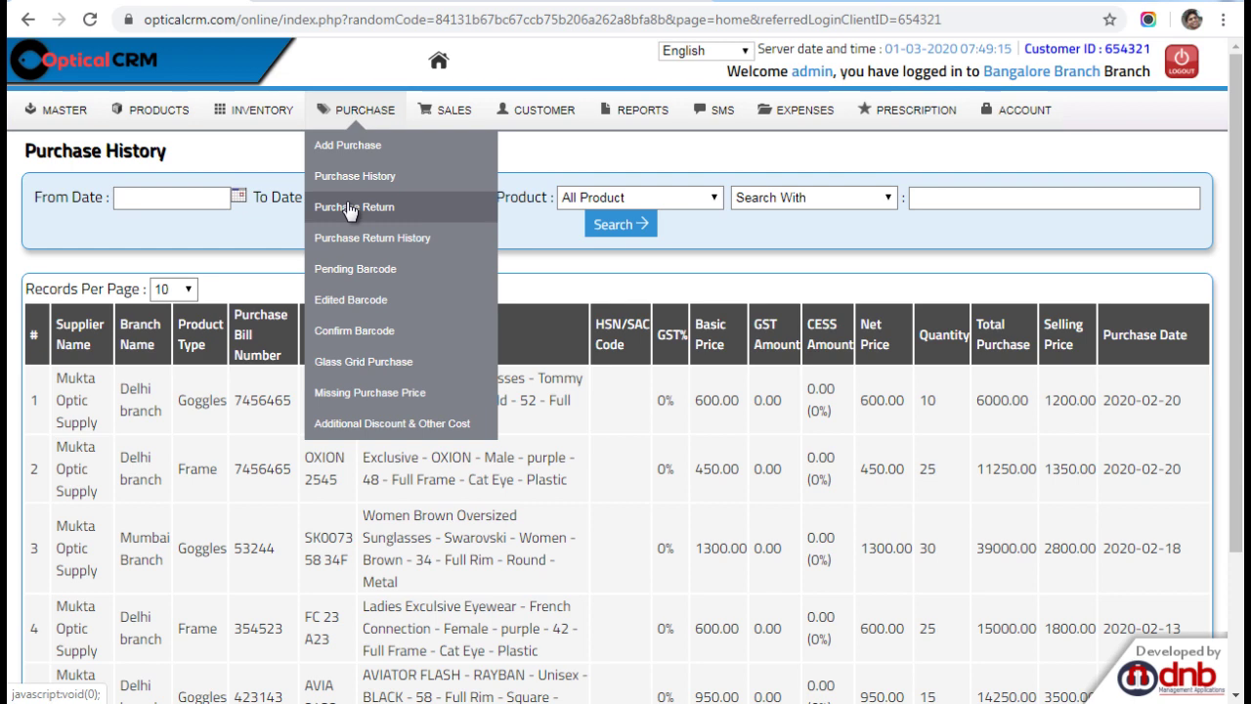
left_click(341, 275)
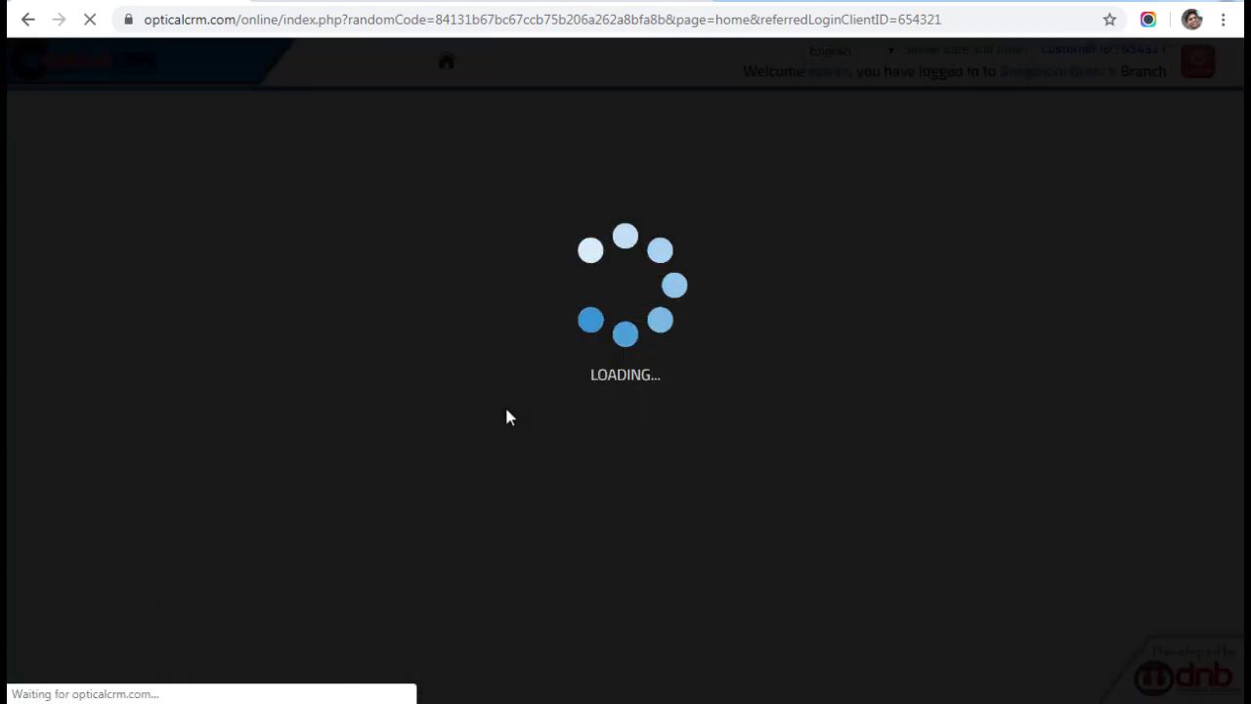
scroll(506, 408, "down", 2)
scroll(506, 415, "down", 4)
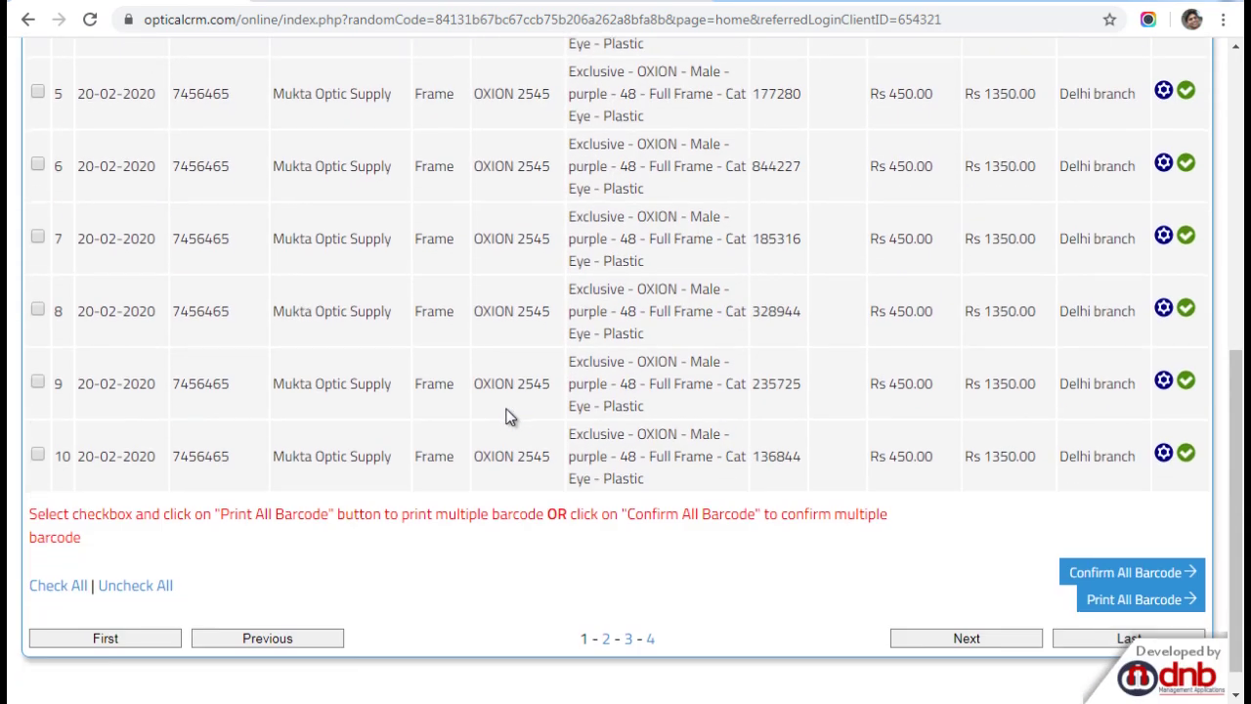
Select all pending barcodes on the first page, generate their printable labels, and return to the list
left_click(59, 556)
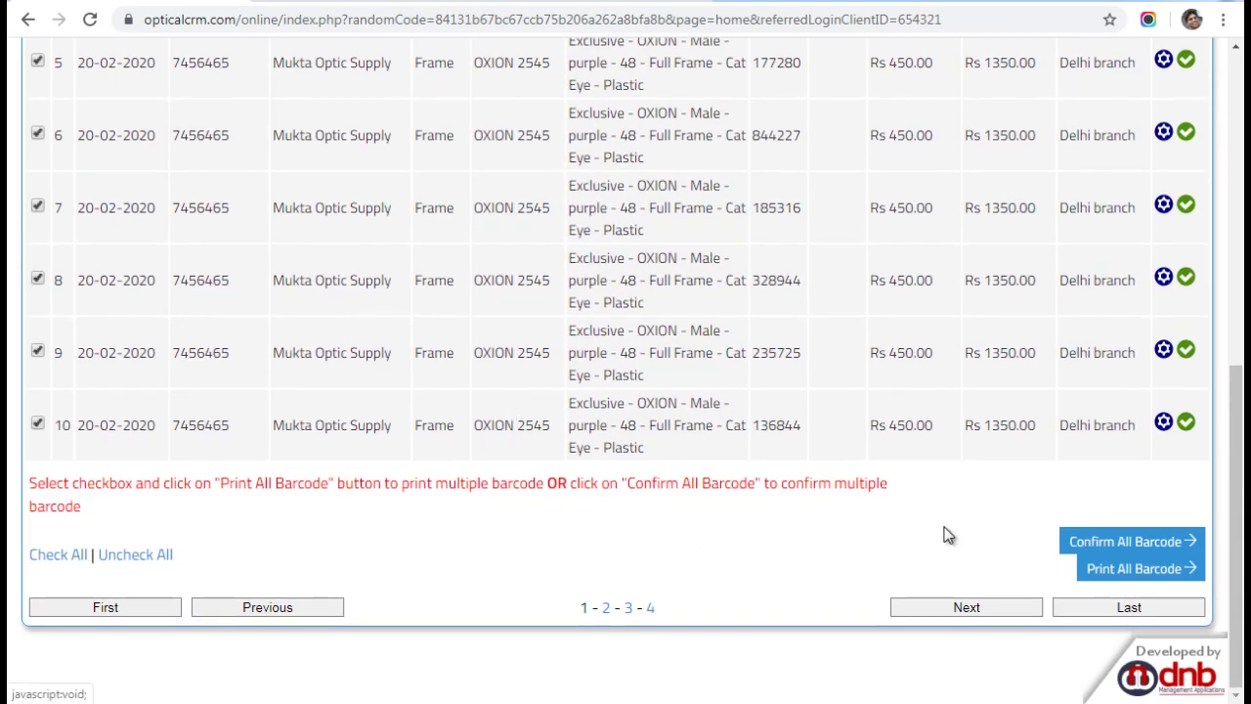
left_click(1132, 571)
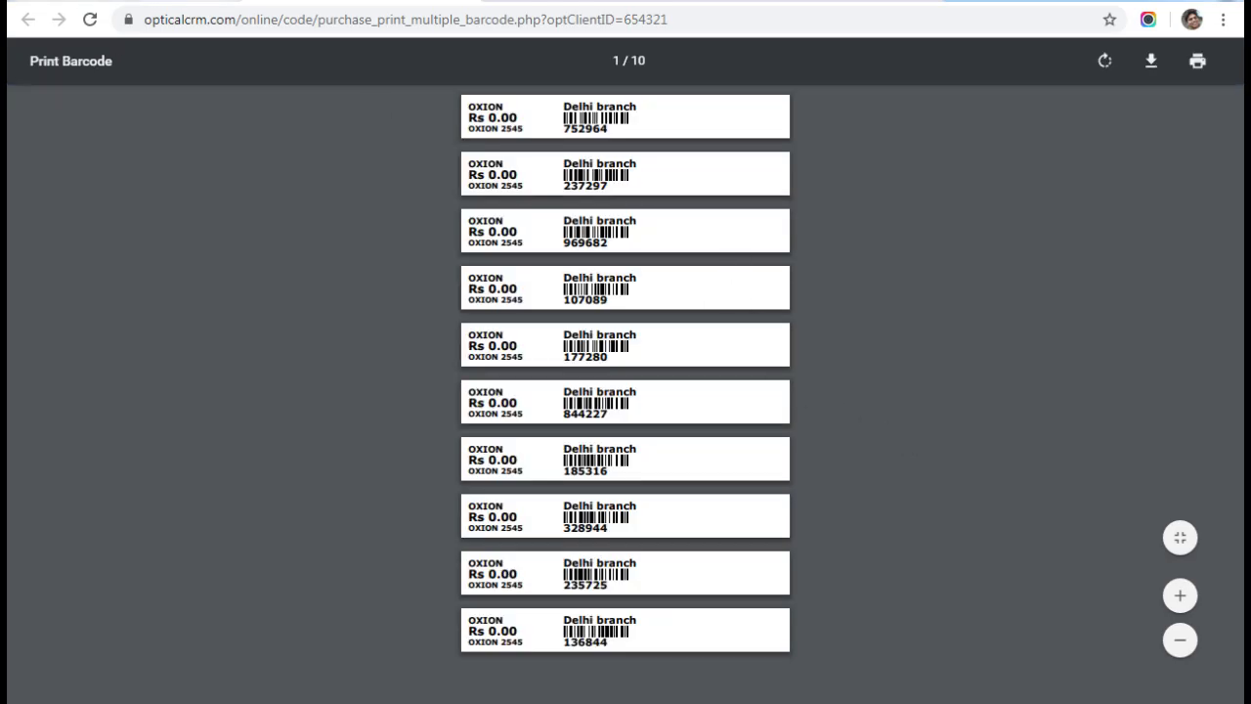
left_click(147, 1)
scroll(227, 312, "up", 2)
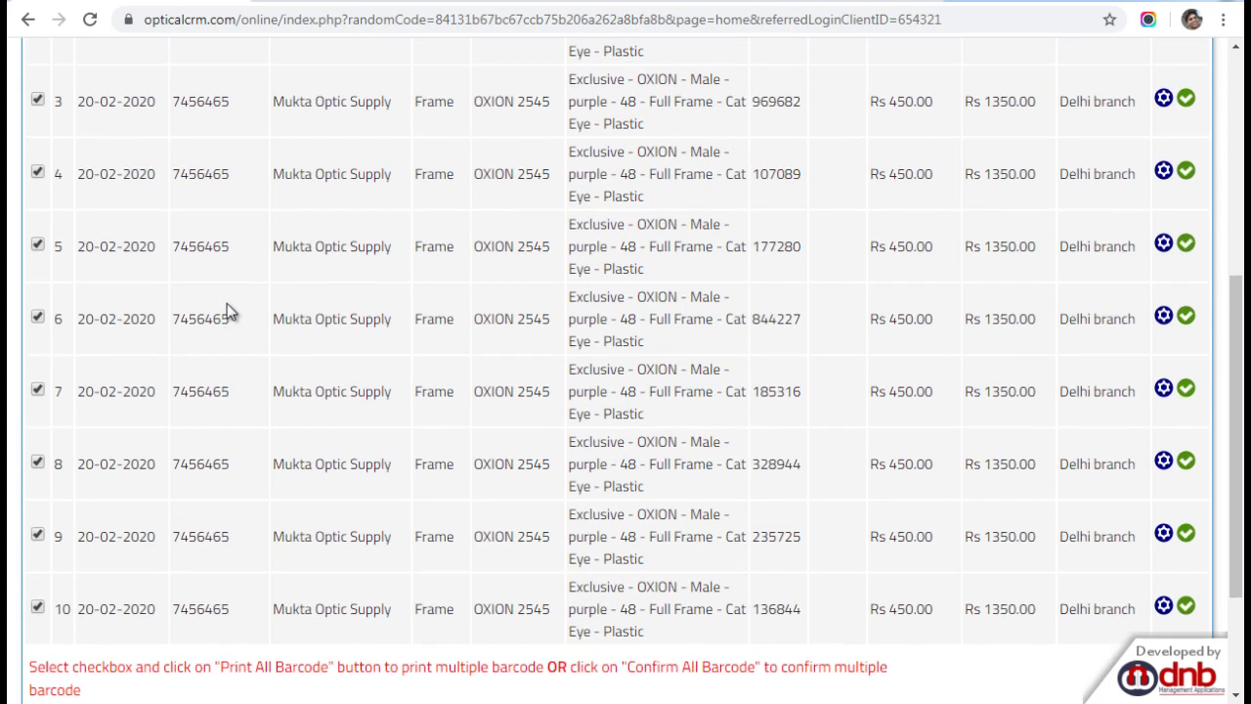
scroll(227, 308, "up", 5)
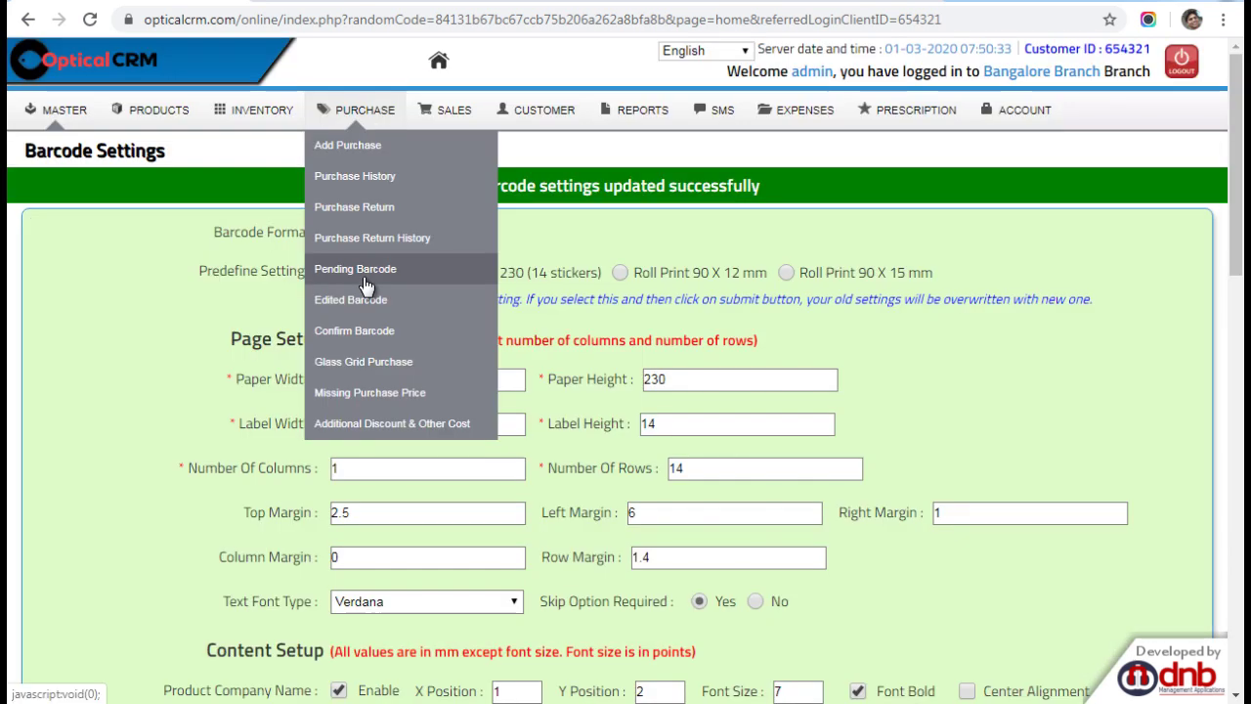
Open the update form for the second pending barcode, review its barcode, price and tray fields, and close it without changes
left_click(363, 276)
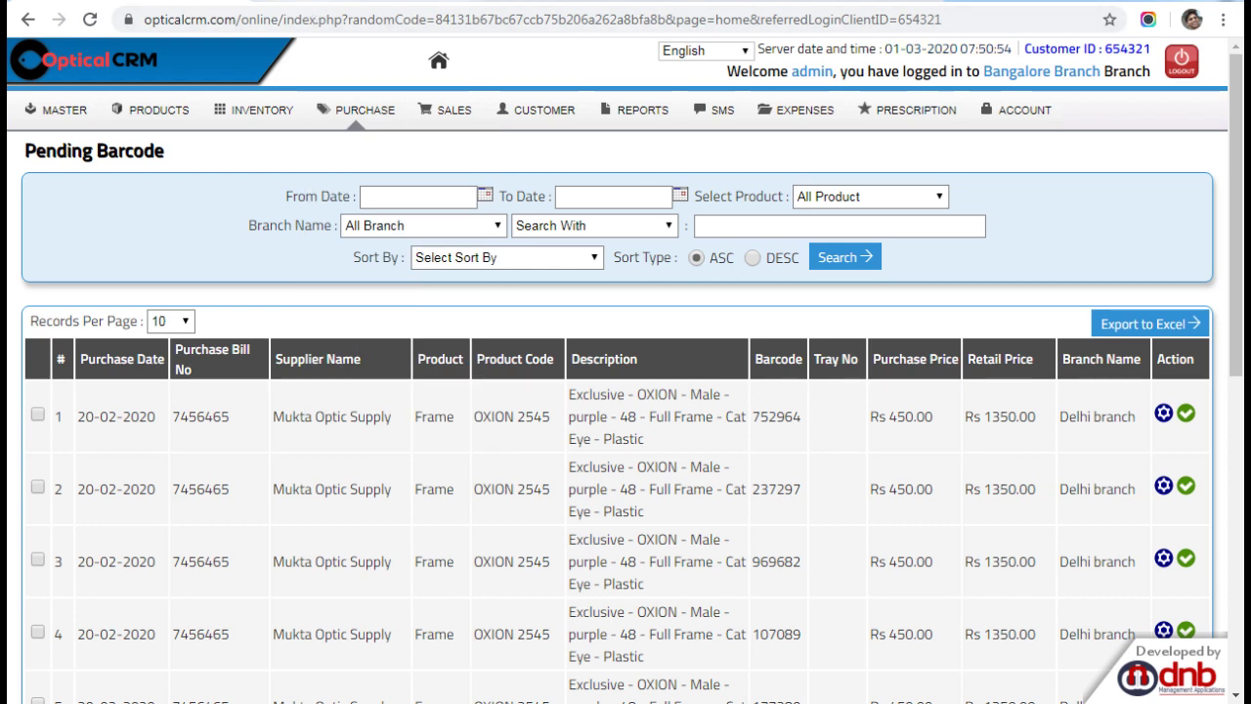
mouse_move(344, 202)
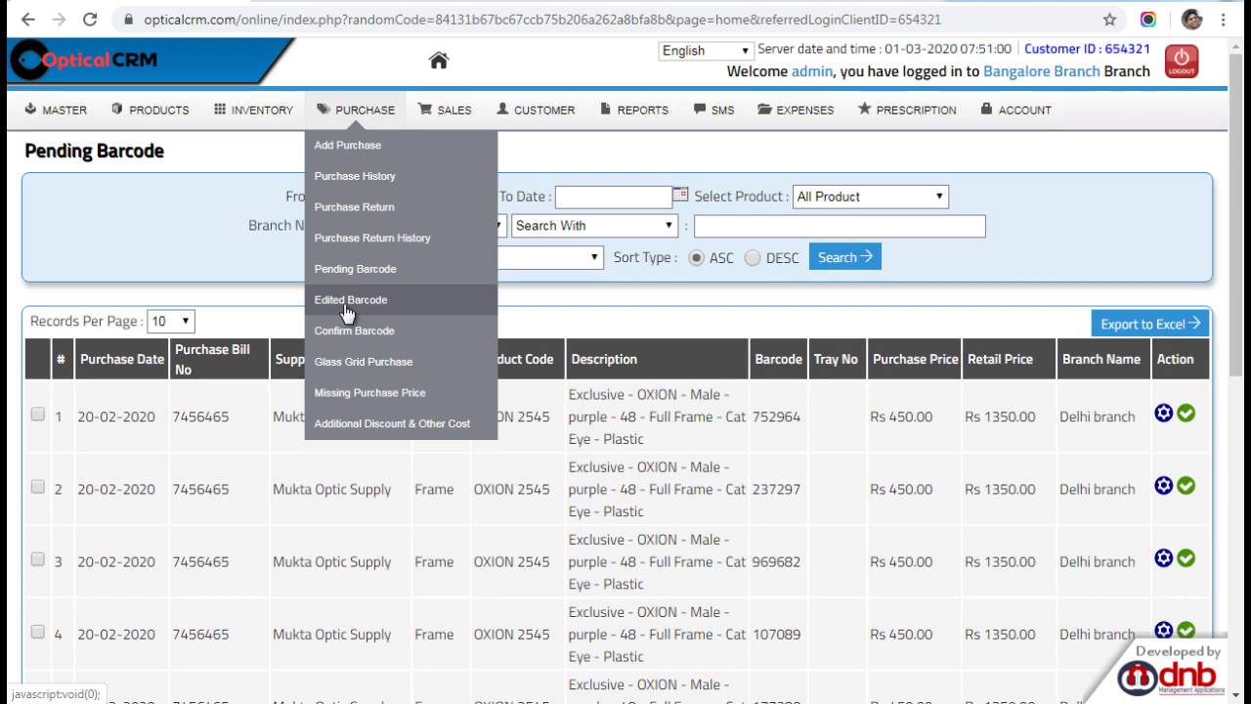
left_click(1176, 491)
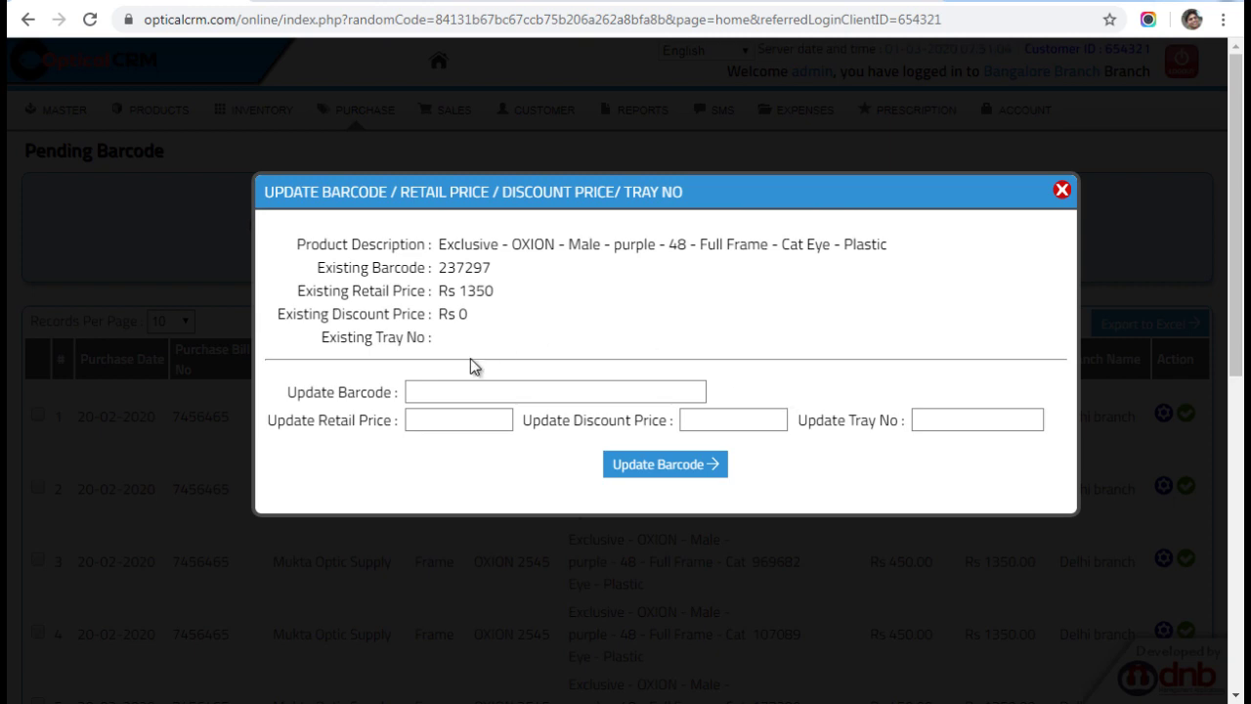
left_click(1063, 191)
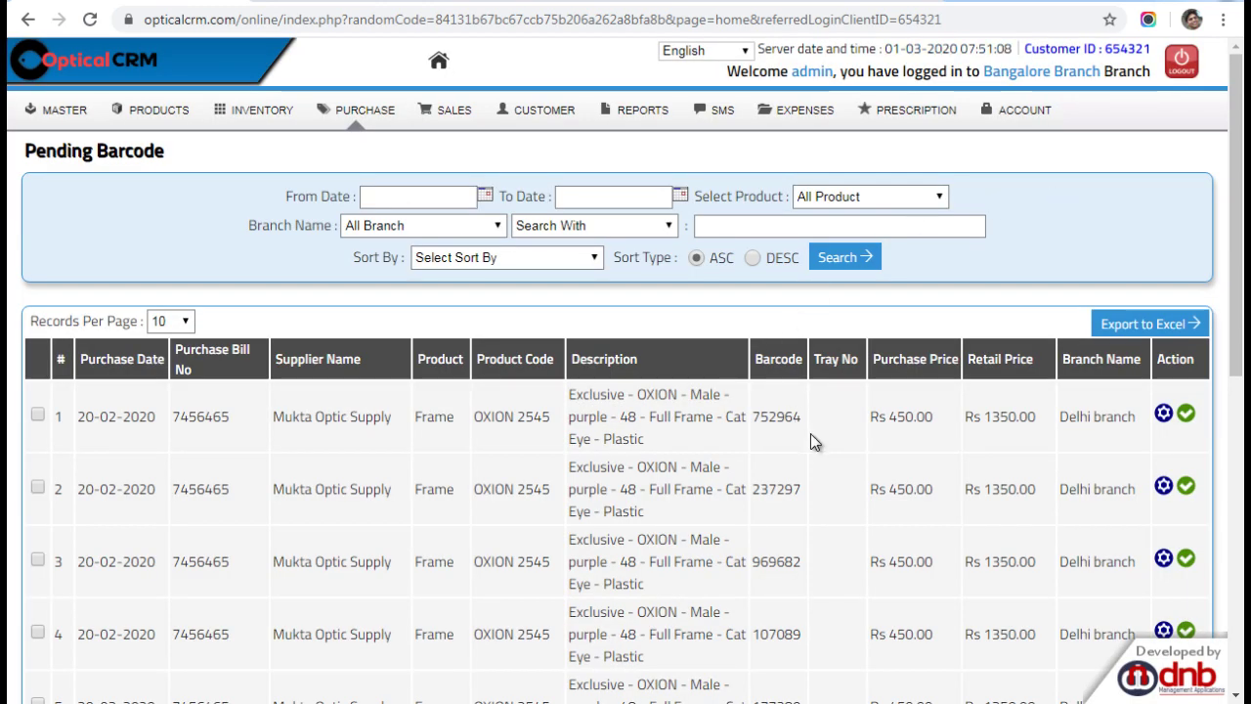
Open the Glass Grid Purchase form, examine its green SPH/CYL product quantity grid, and close the grid without adding quantities
left_click(365, 110)
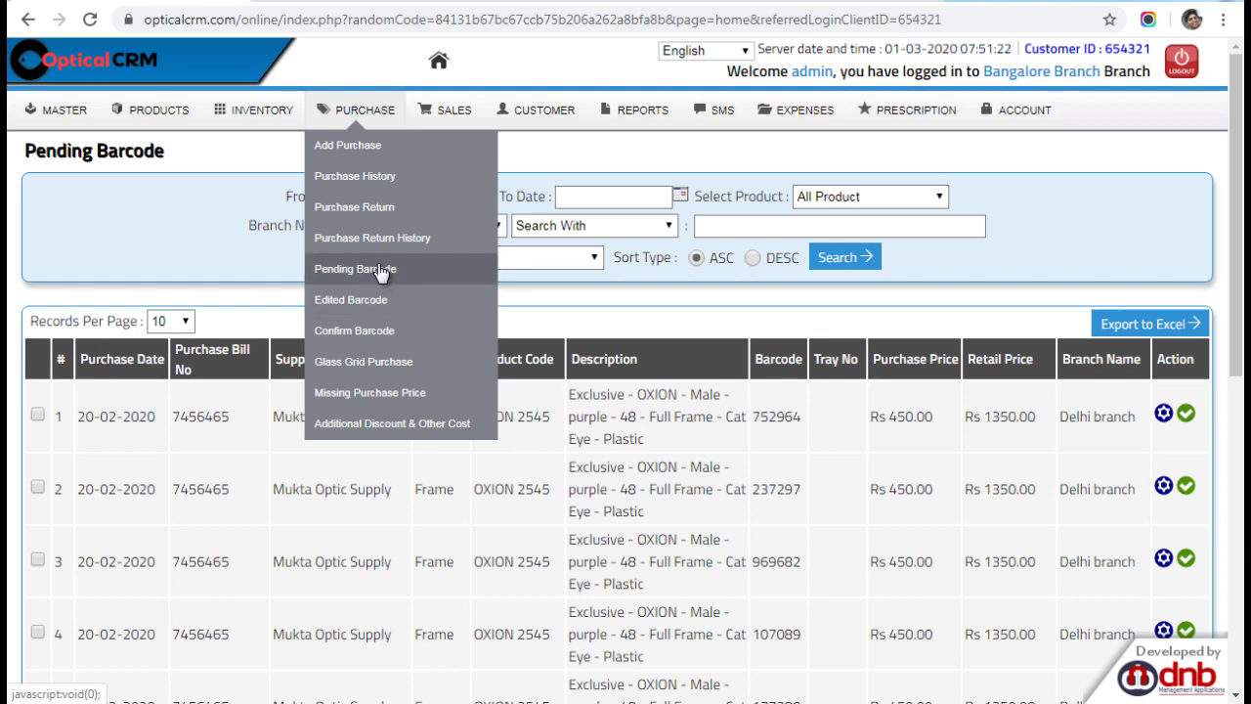
left_click(389, 363)
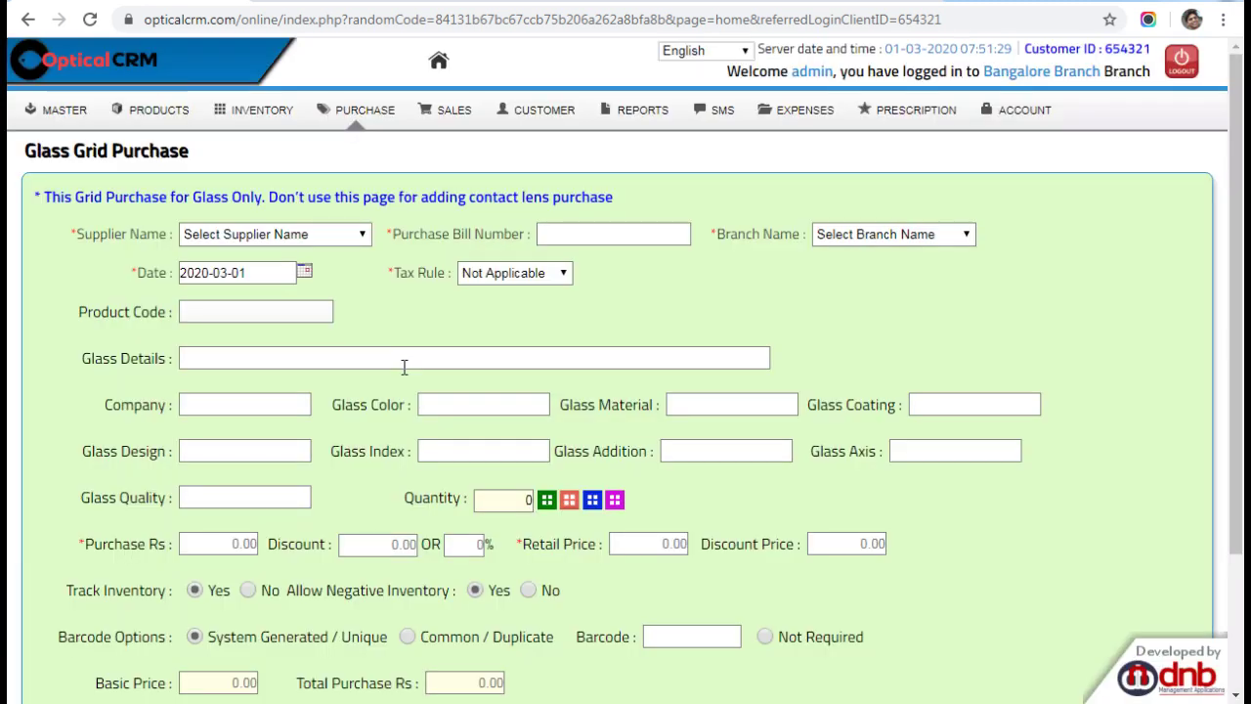
scroll(403, 367, "down", 1)
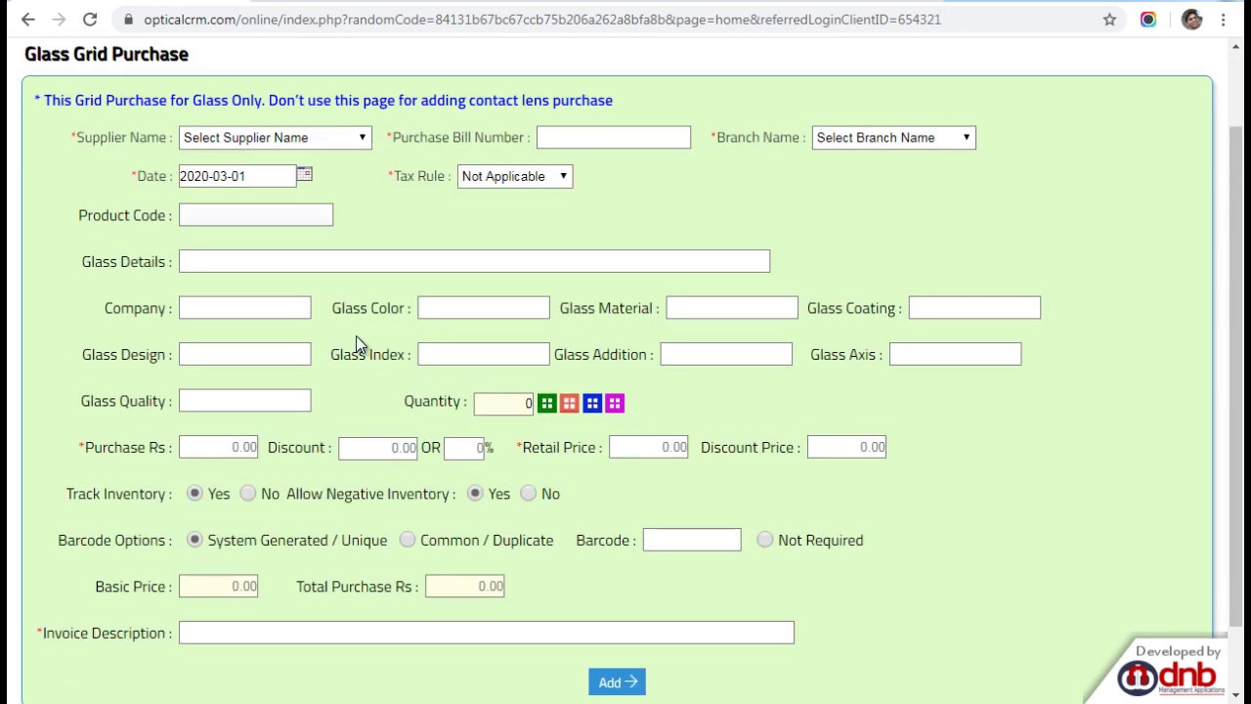
left_click(547, 403)
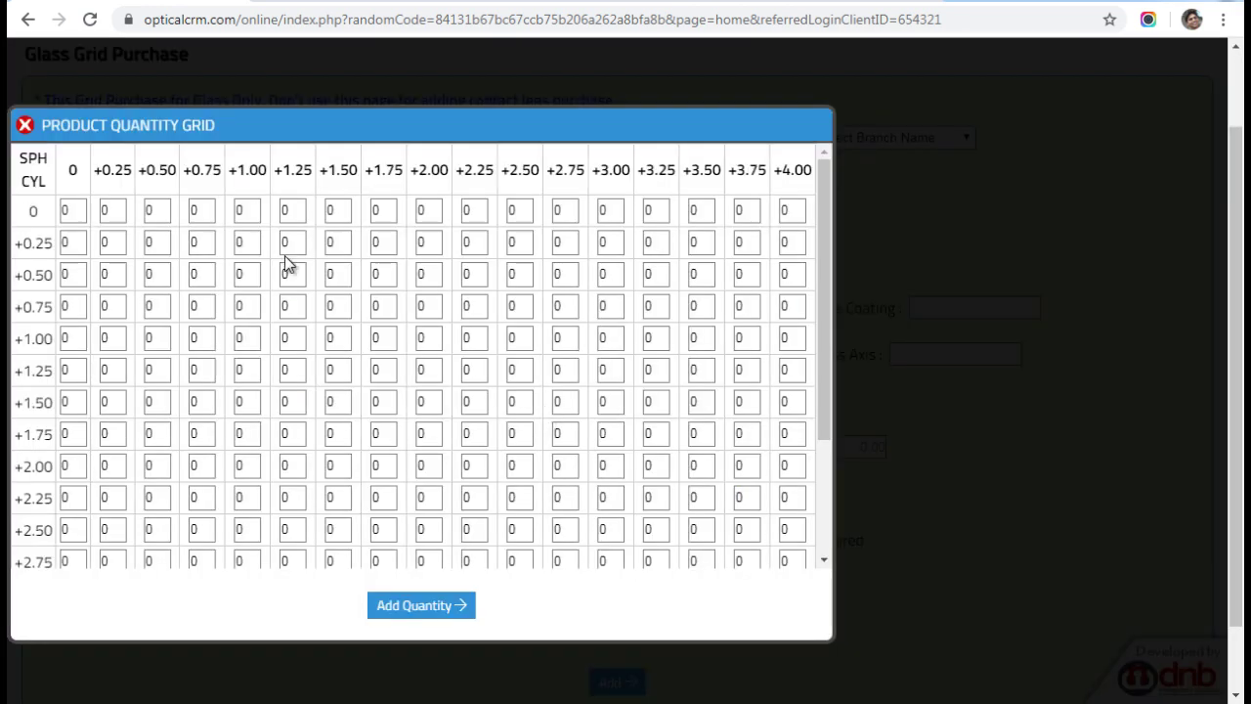
left_click_drag(69, 171, 35, 213)
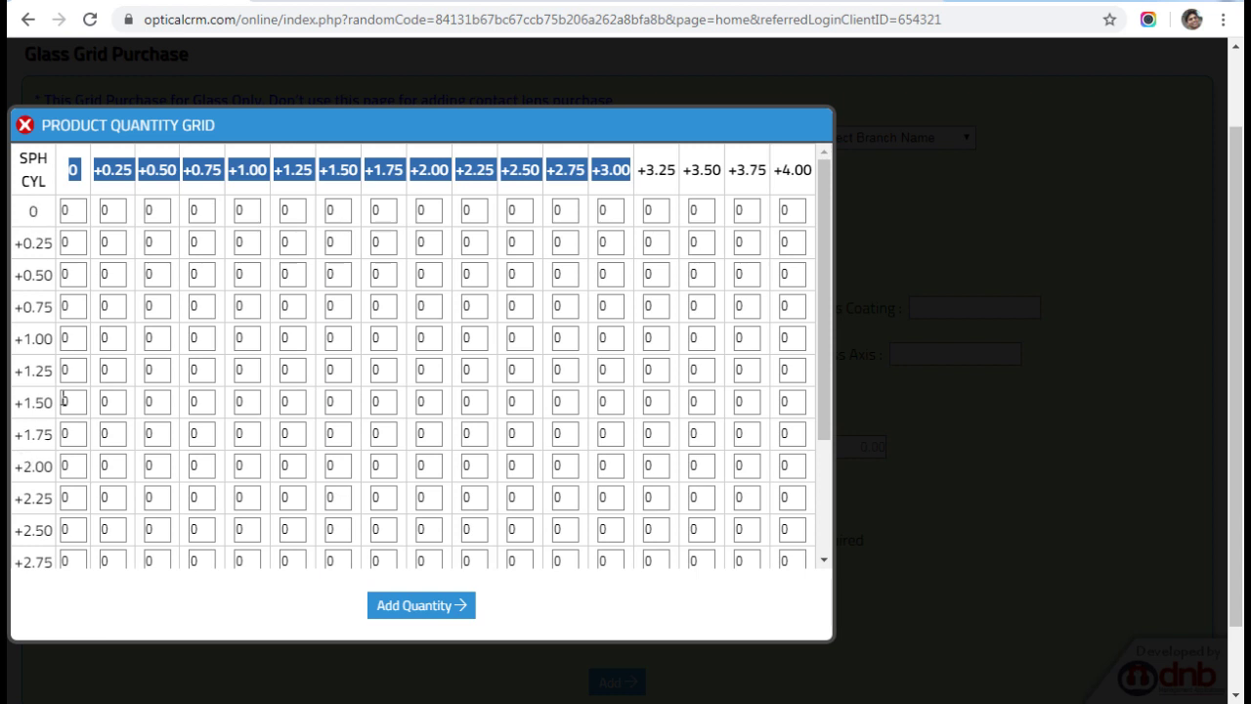
left_click(242, 275)
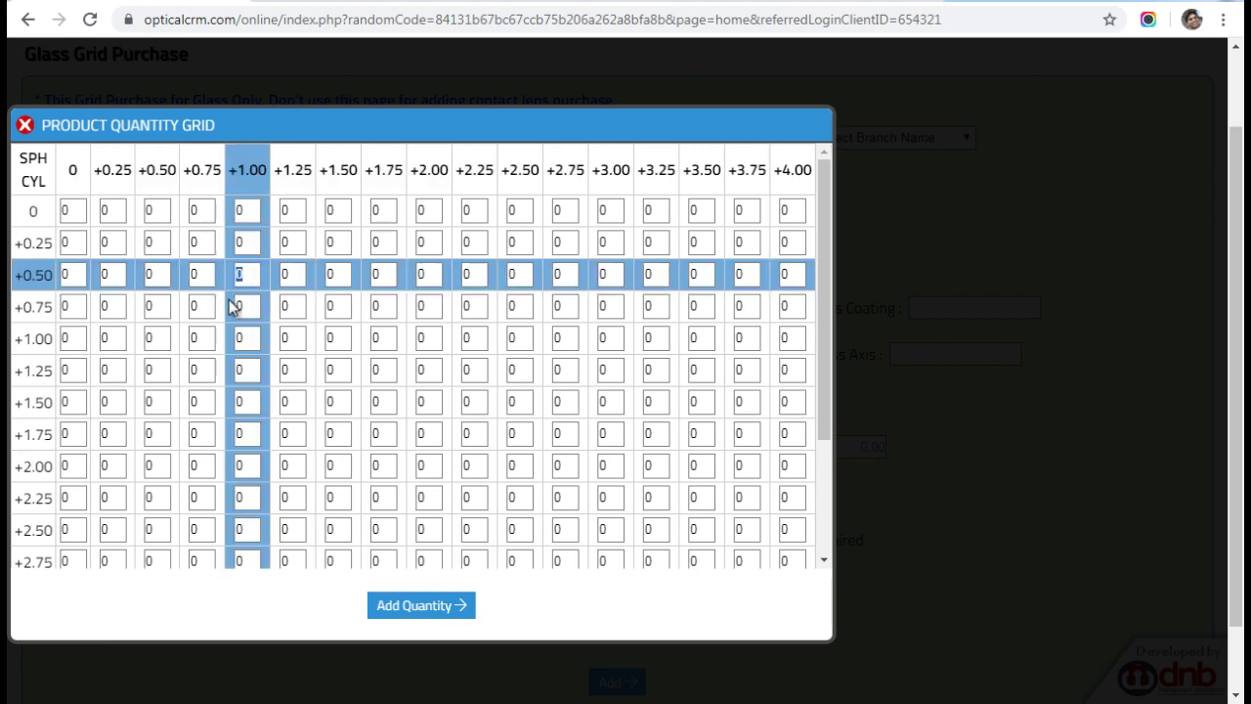
left_click(25, 126)
scroll(520, 351, "down", 1)
scroll(519, 351, "up", 2)
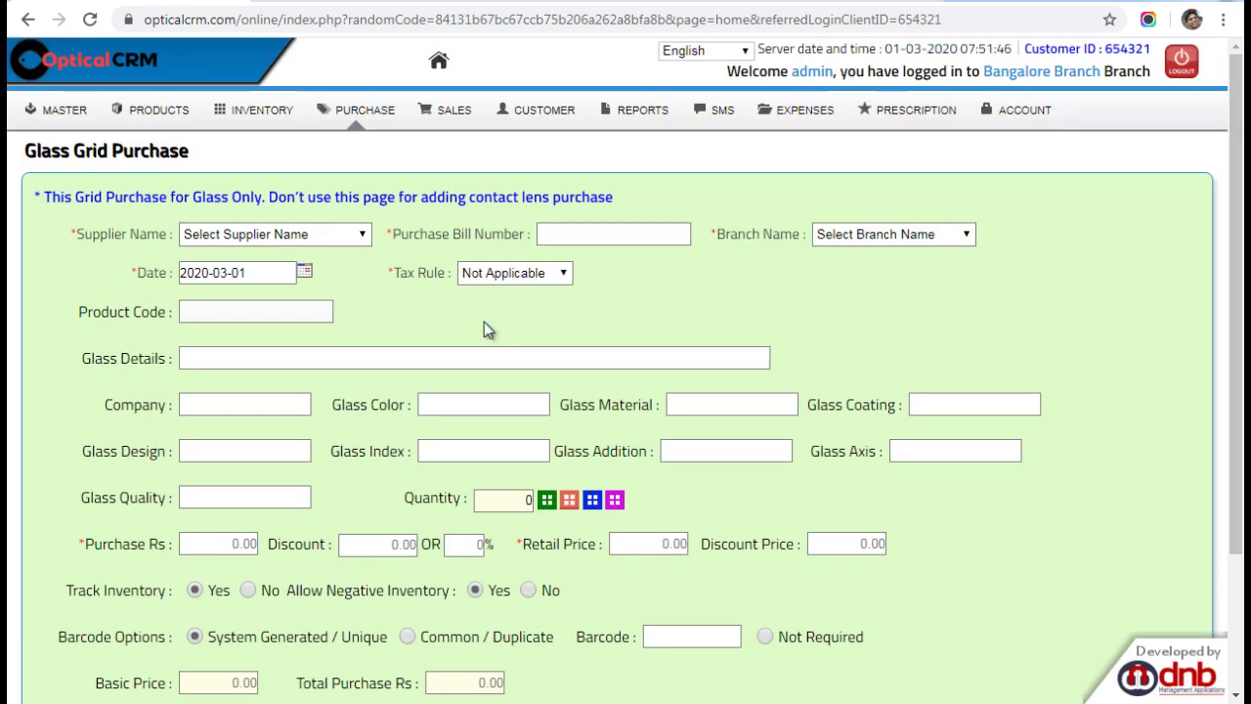
Look over the Additional Discount & Other Cost page for purchases
mouse_move(382, 112)
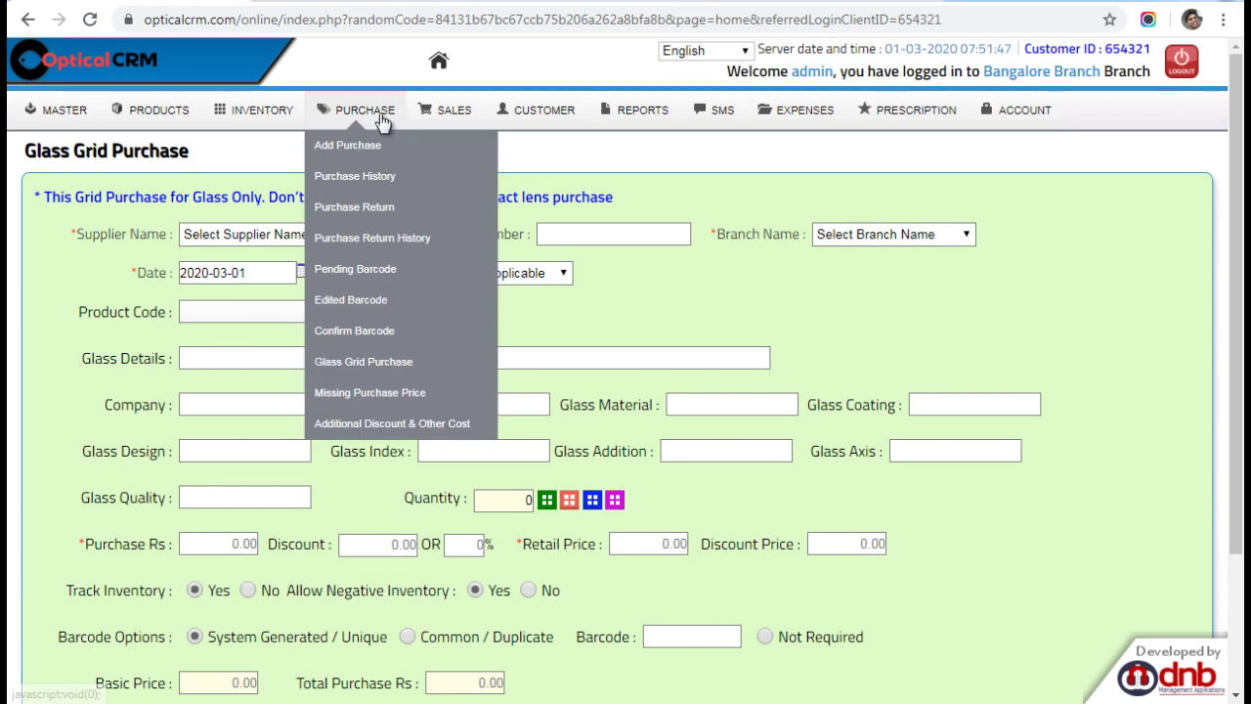
left_click(405, 431)
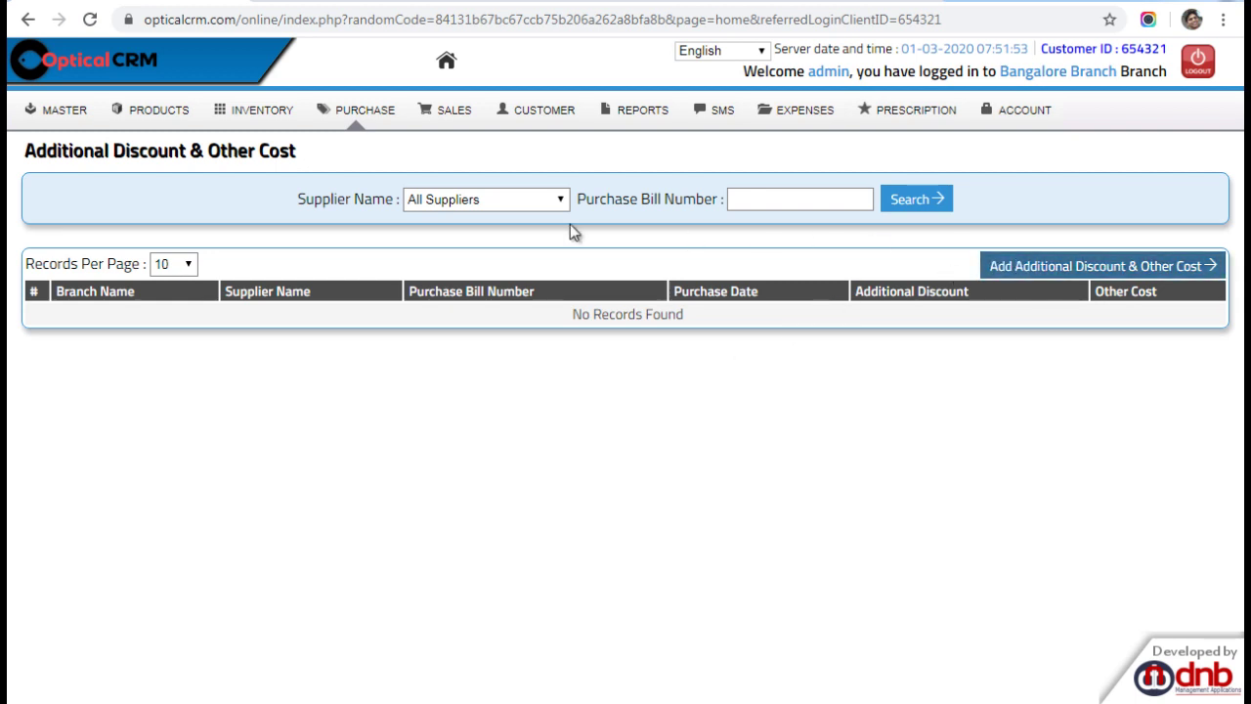
mouse_move(391, 119)
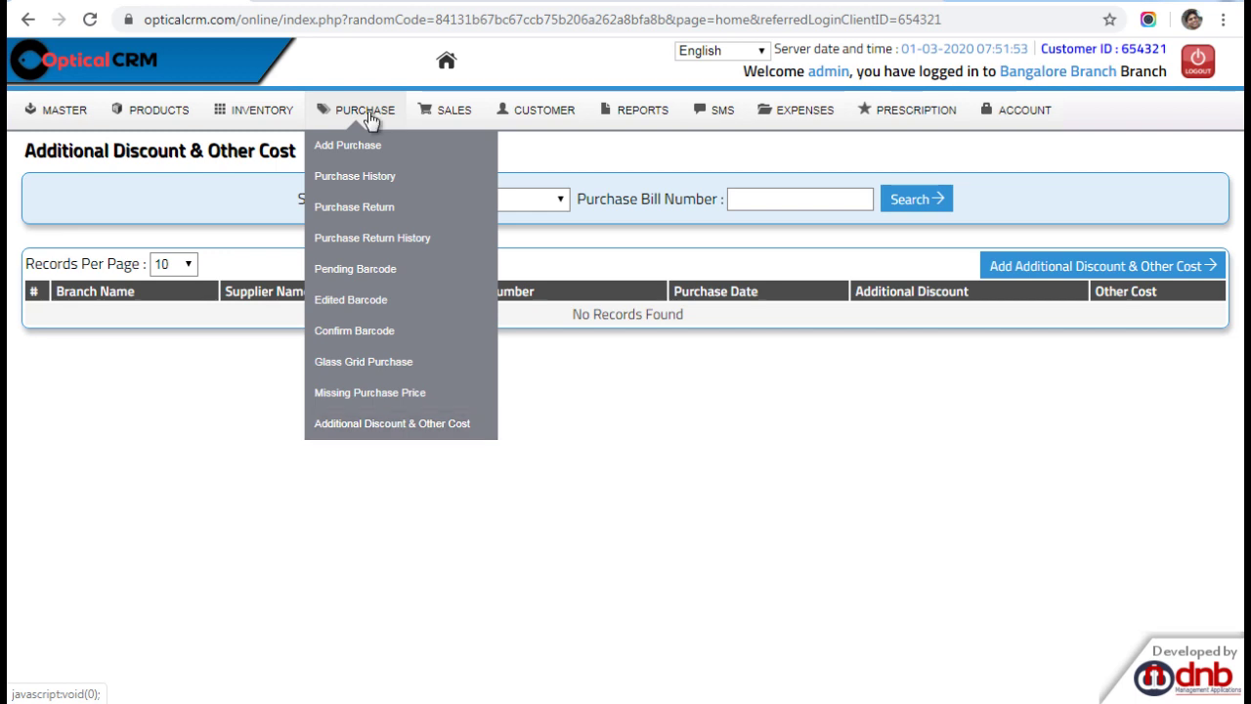
Start a new sales order and look over the fields of its form
mouse_move(279, 118)
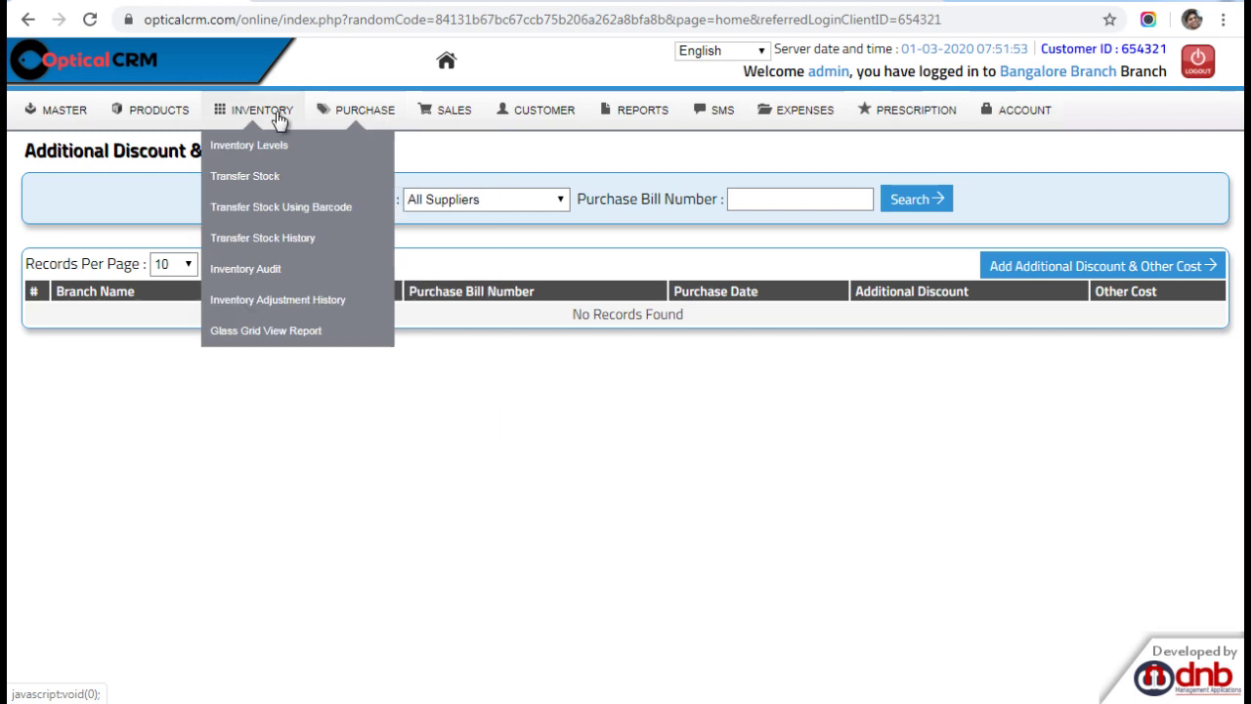
mouse_move(430, 111)
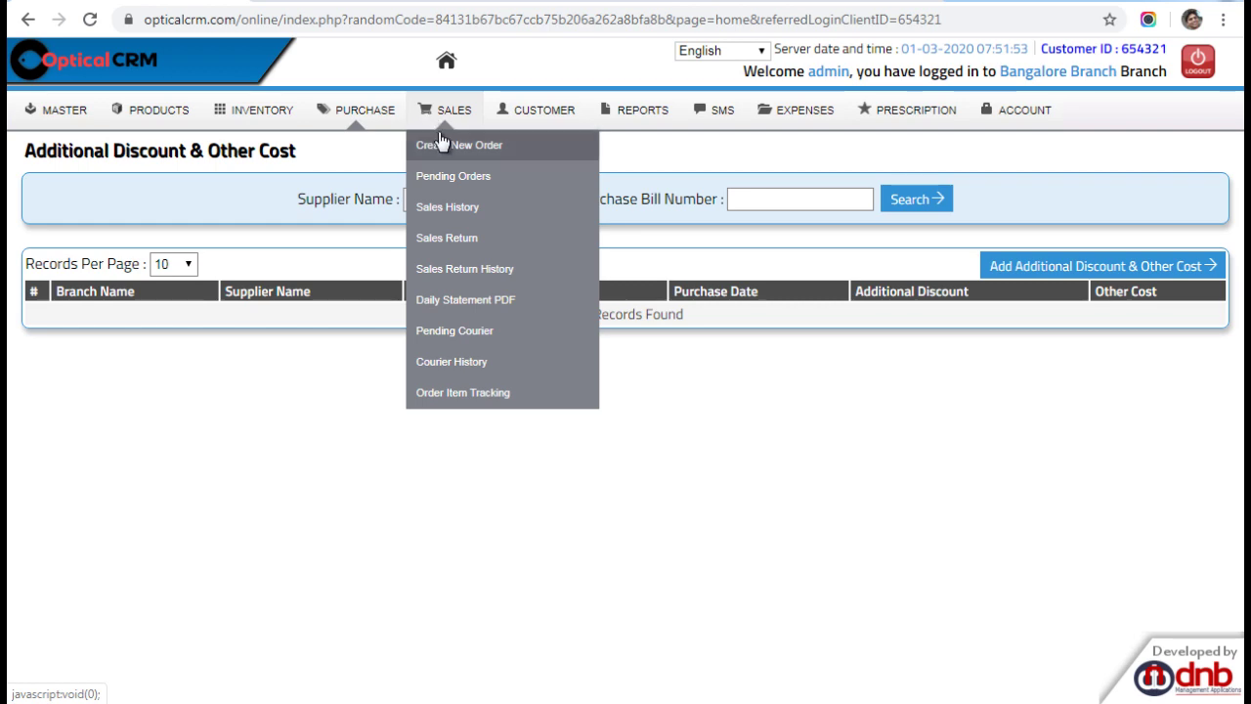
left_click(441, 143)
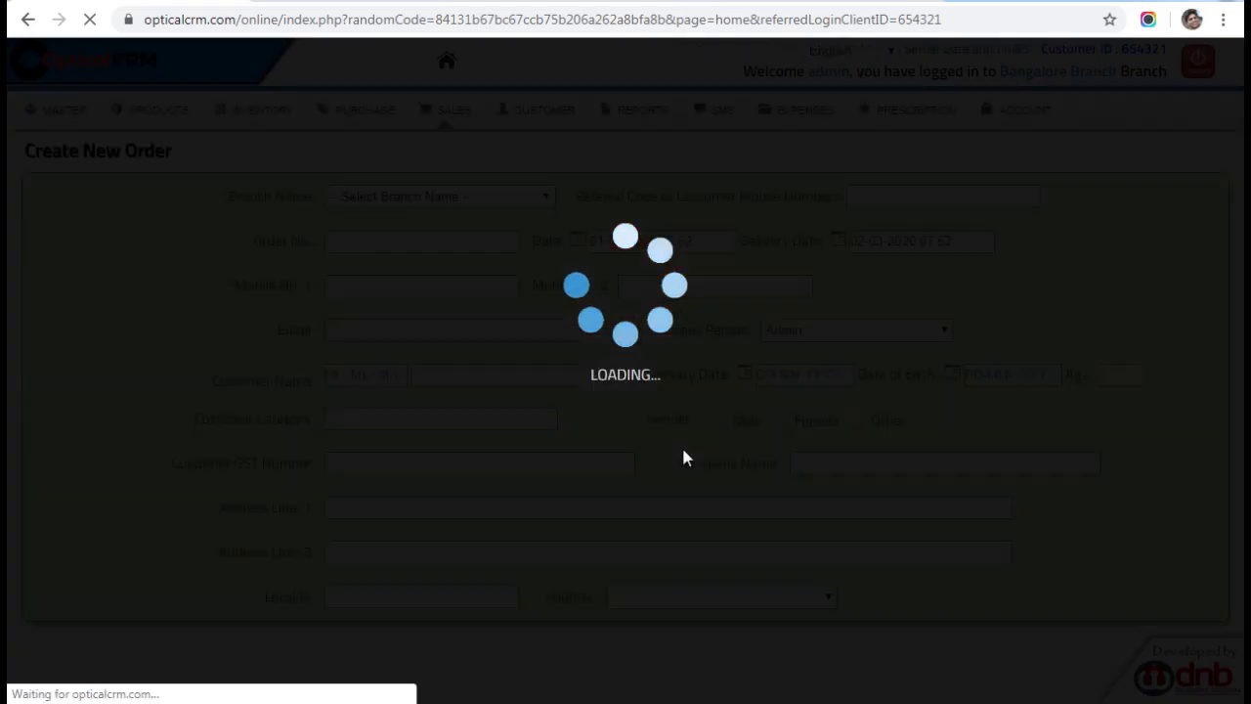
scroll(603, 399, "down", 5)
scroll(605, 394, "up", 5)
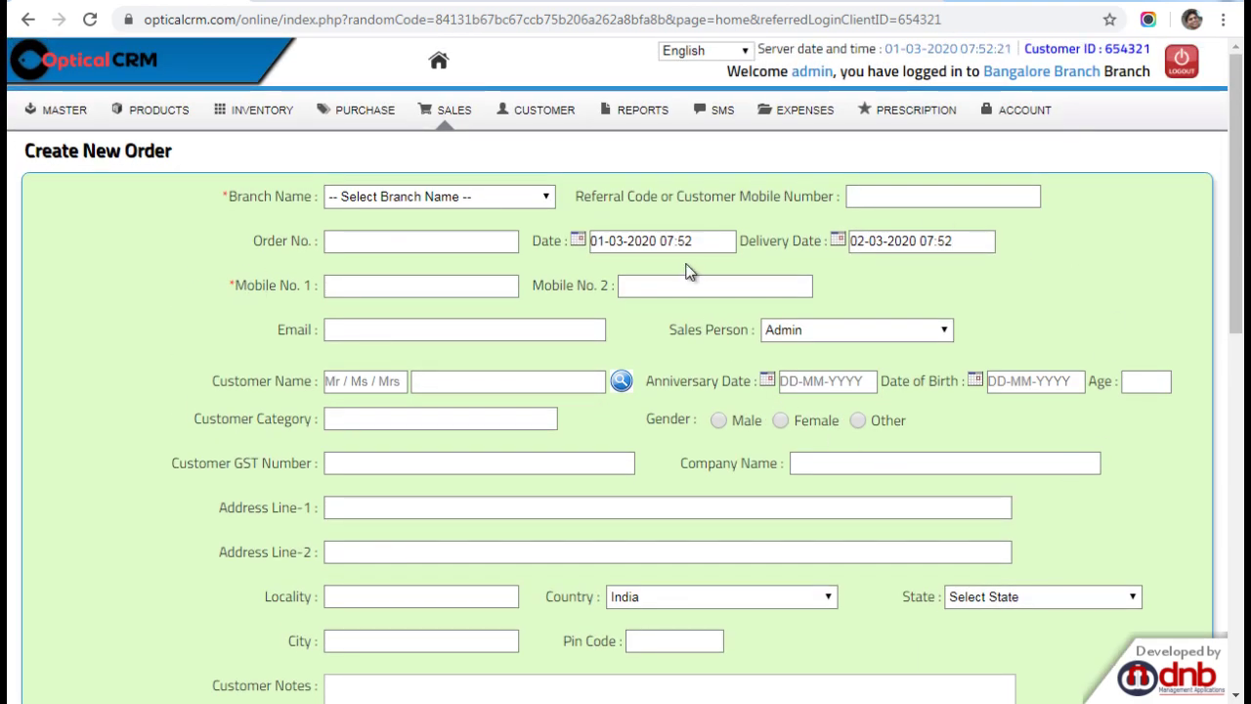
Try Mumbai Branch for the new order and switch the branch name to Delhi branch
left_click_drag(834, 196, 627, 196)
left_click(540, 196)
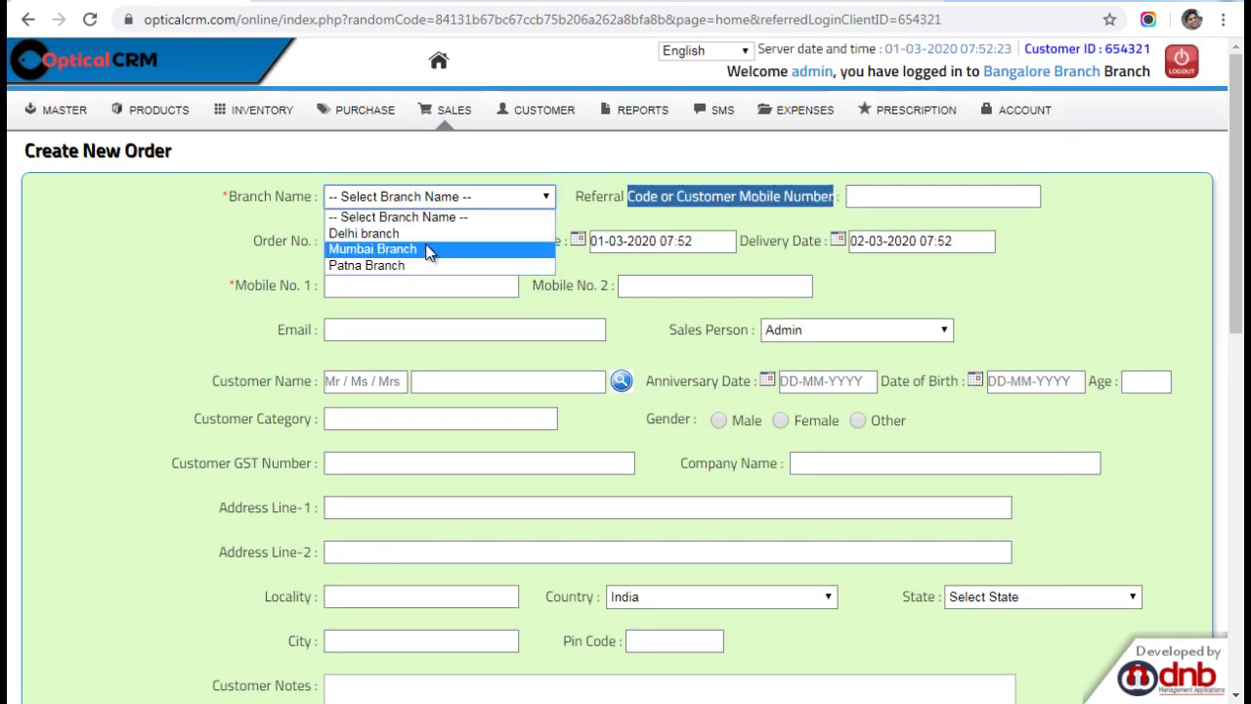
left_click(427, 246)
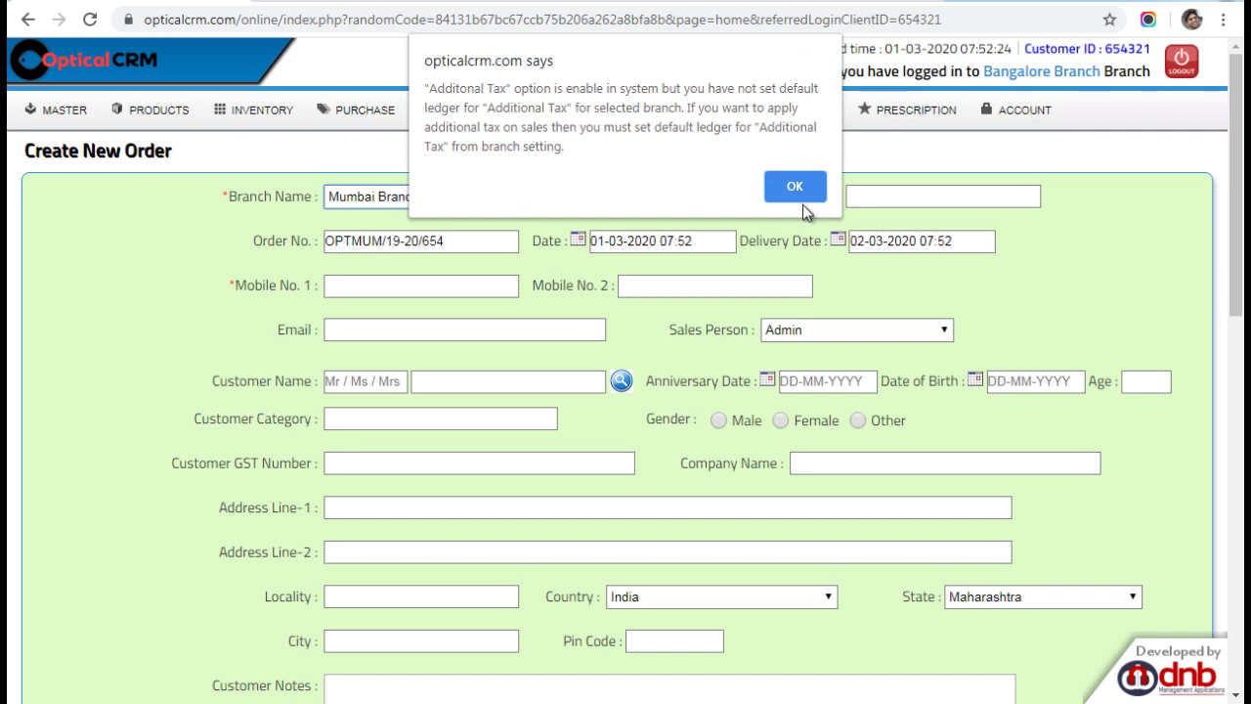
left_click(797, 183)
left_click(545, 199)
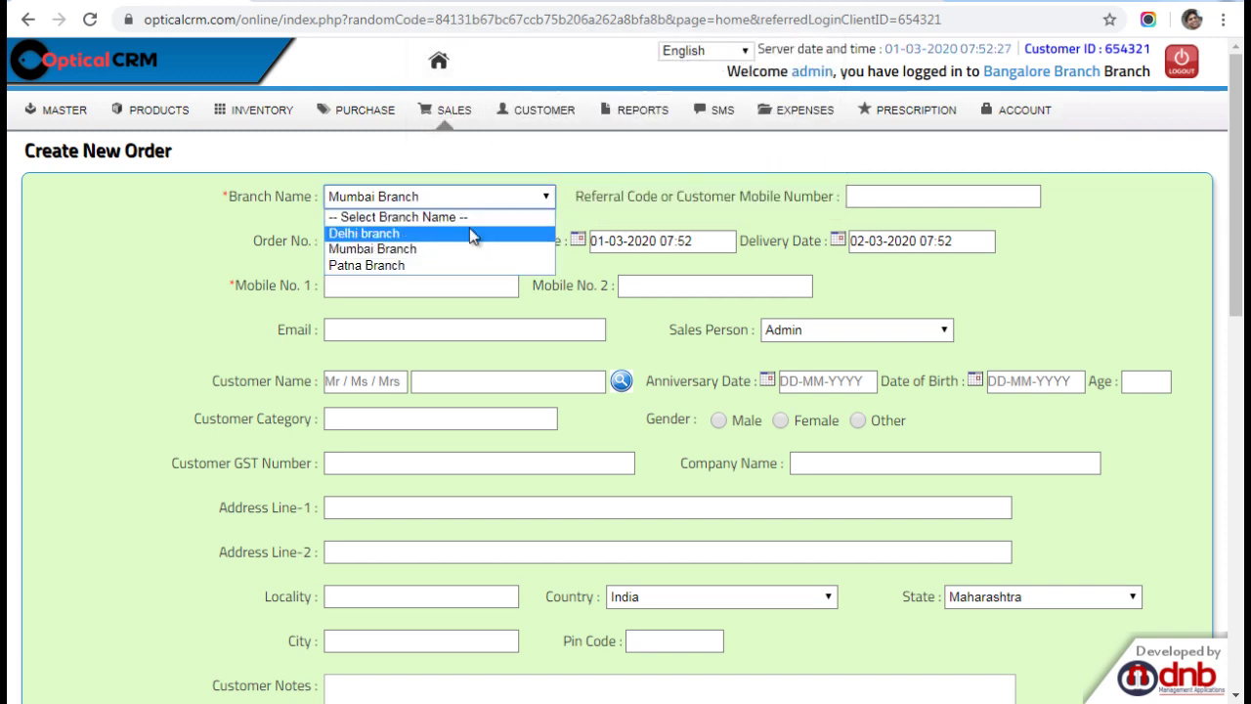
left_click(468, 232)
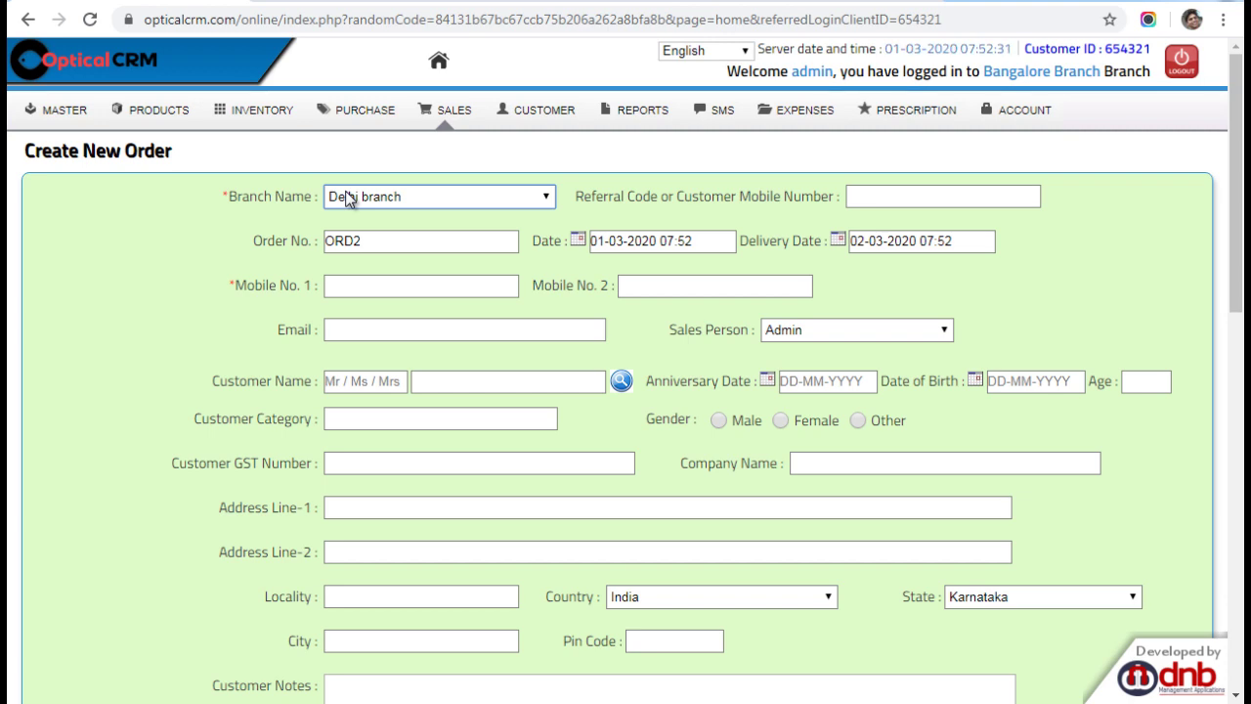
Review the order's customer fields, try the Exclude and Not Applicable tax rules, and restore Include
scroll(322, 197, "down", 3)
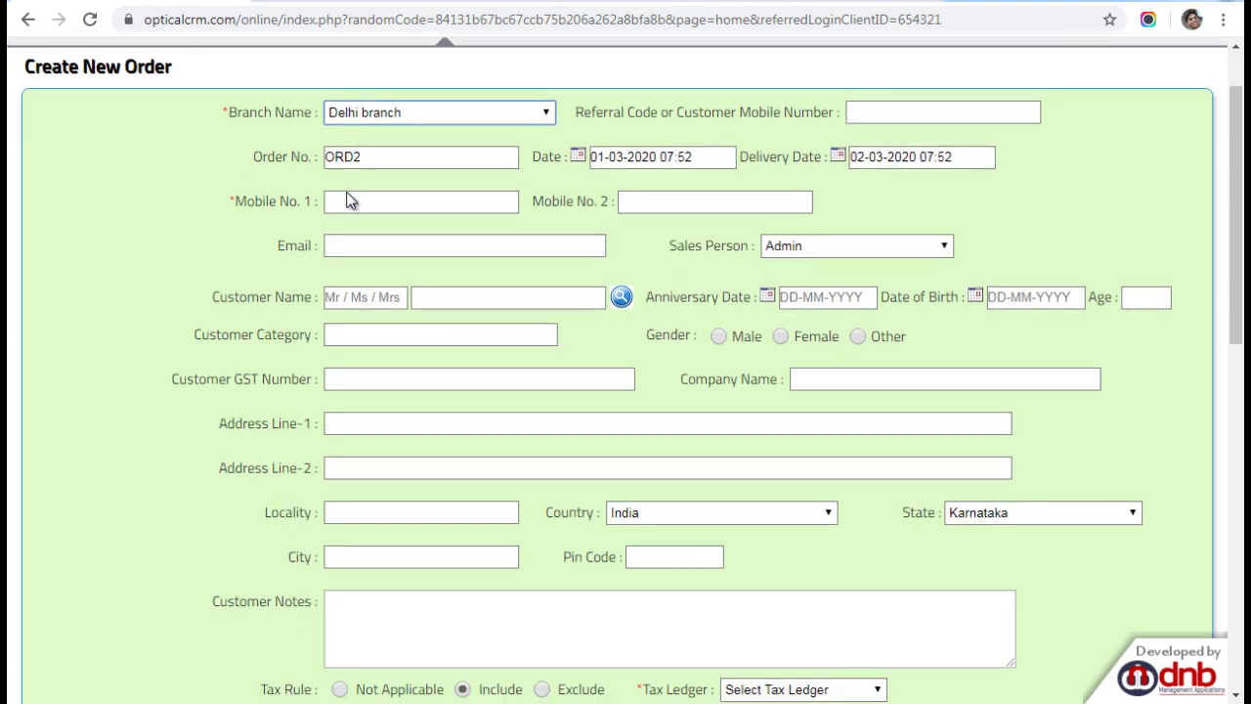
scroll(698, 386, "down", 3)
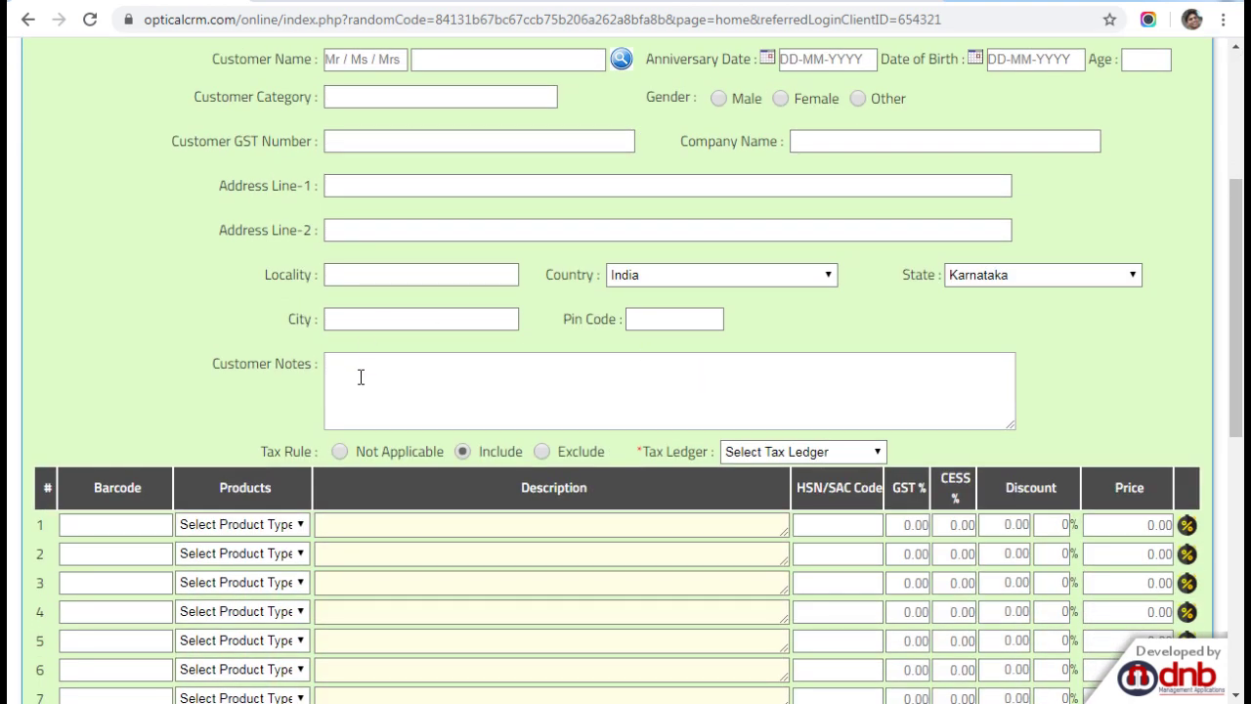
scroll(303, 376, "down", 2)
scroll(658, 363, "down", 2)
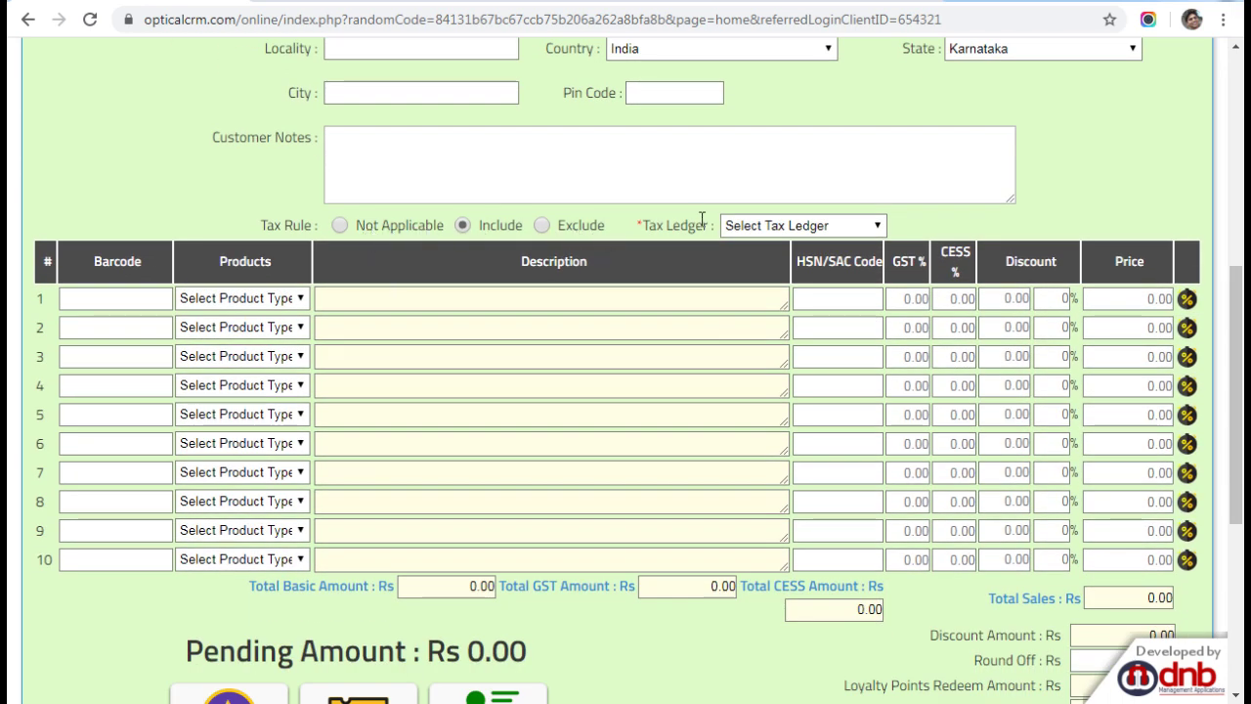
left_click(782, 226)
left_click(547, 225)
left_click(543, 226)
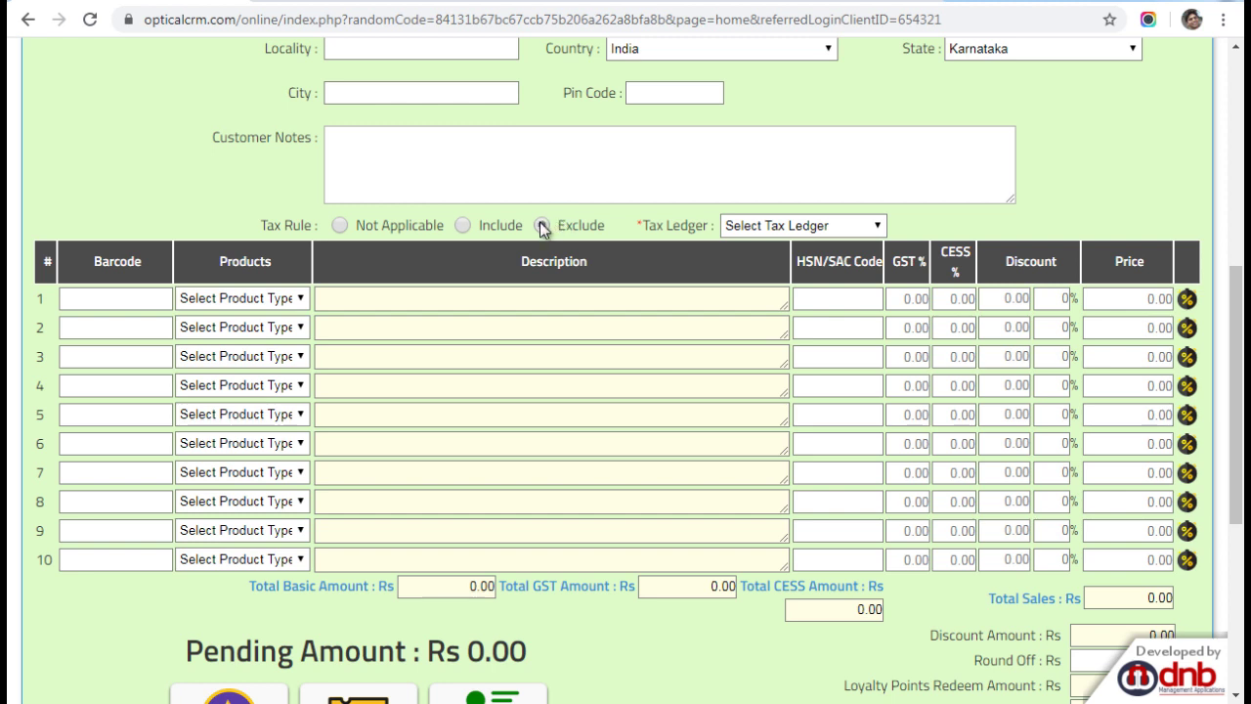
left_click(342, 226)
left_click(461, 225)
scroll(730, 353, "down", 3)
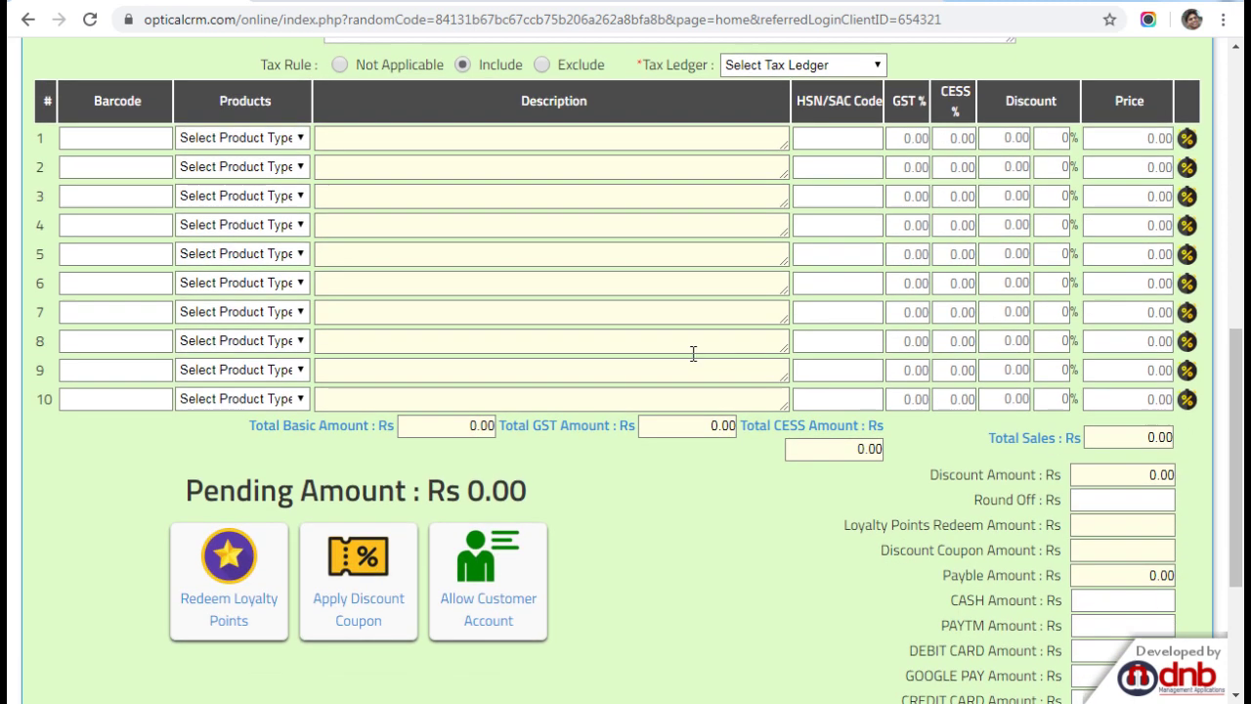
Try adding the AD 232 adidas exclusive frame without quality grade to the order's first row, search its color for "pur", and discard the frame details
left_click(91, 136)
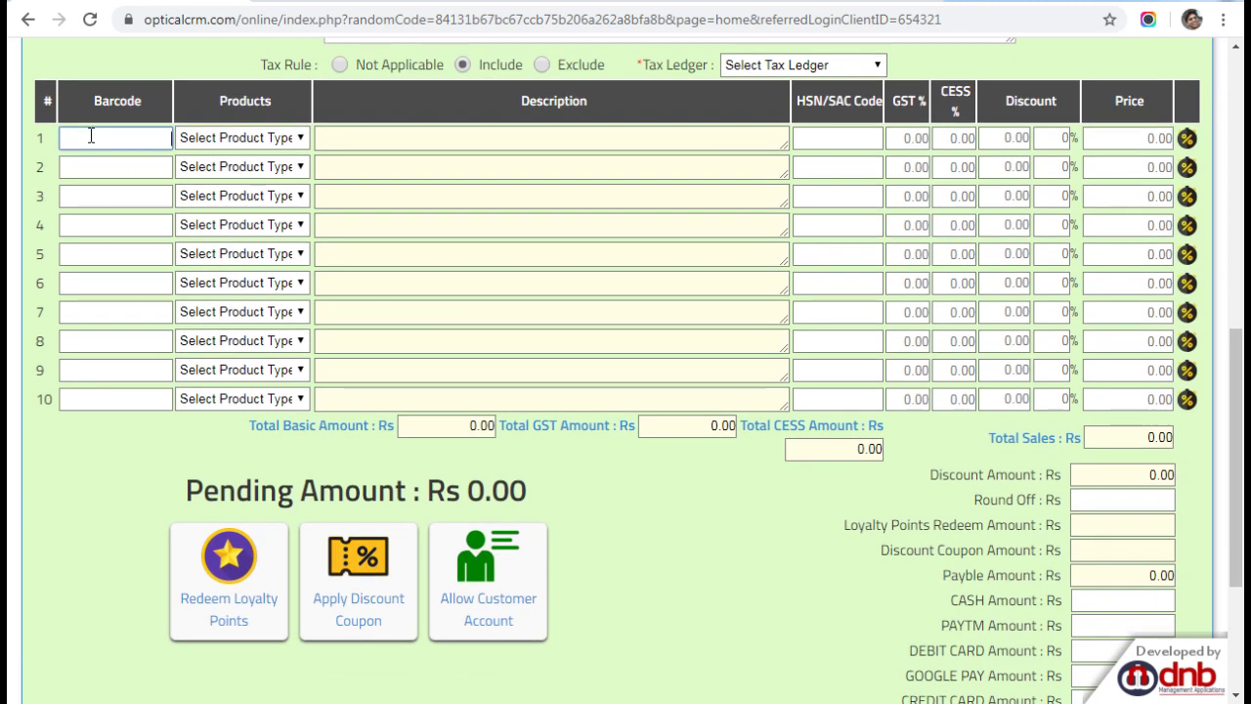
left_click(230, 137)
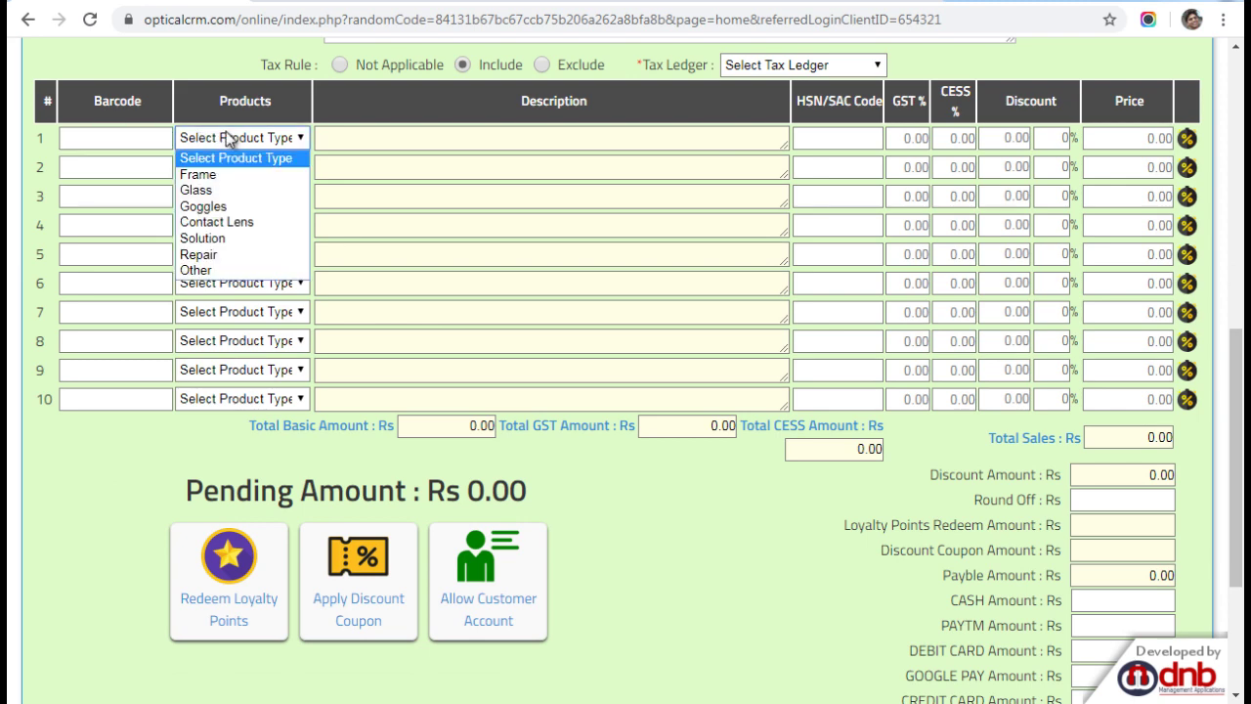
left_click(198, 175)
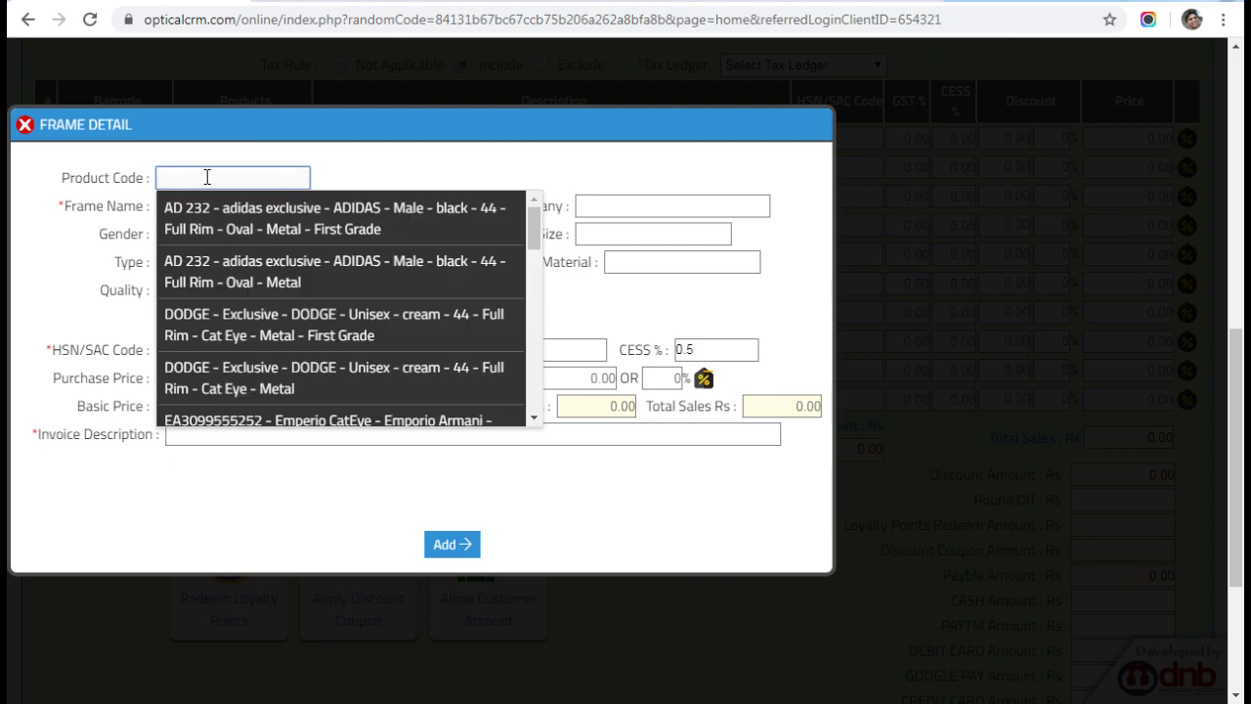
left_click(262, 281)
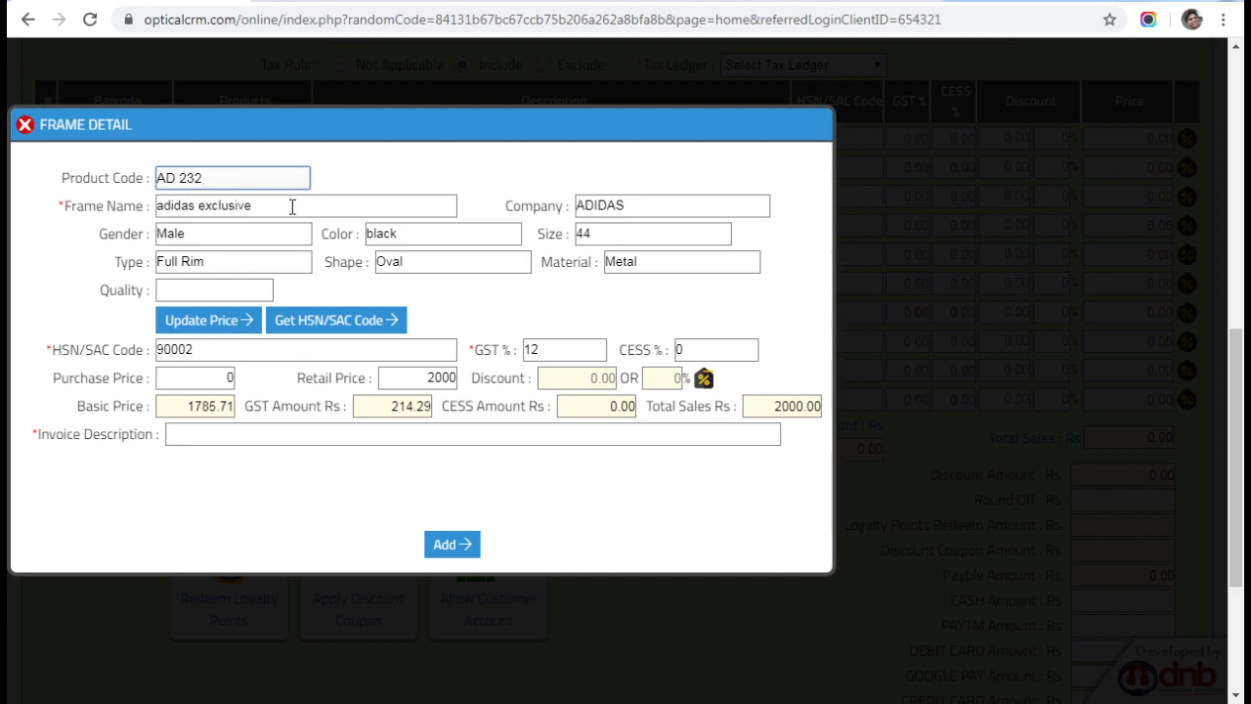
double_click(432, 232)
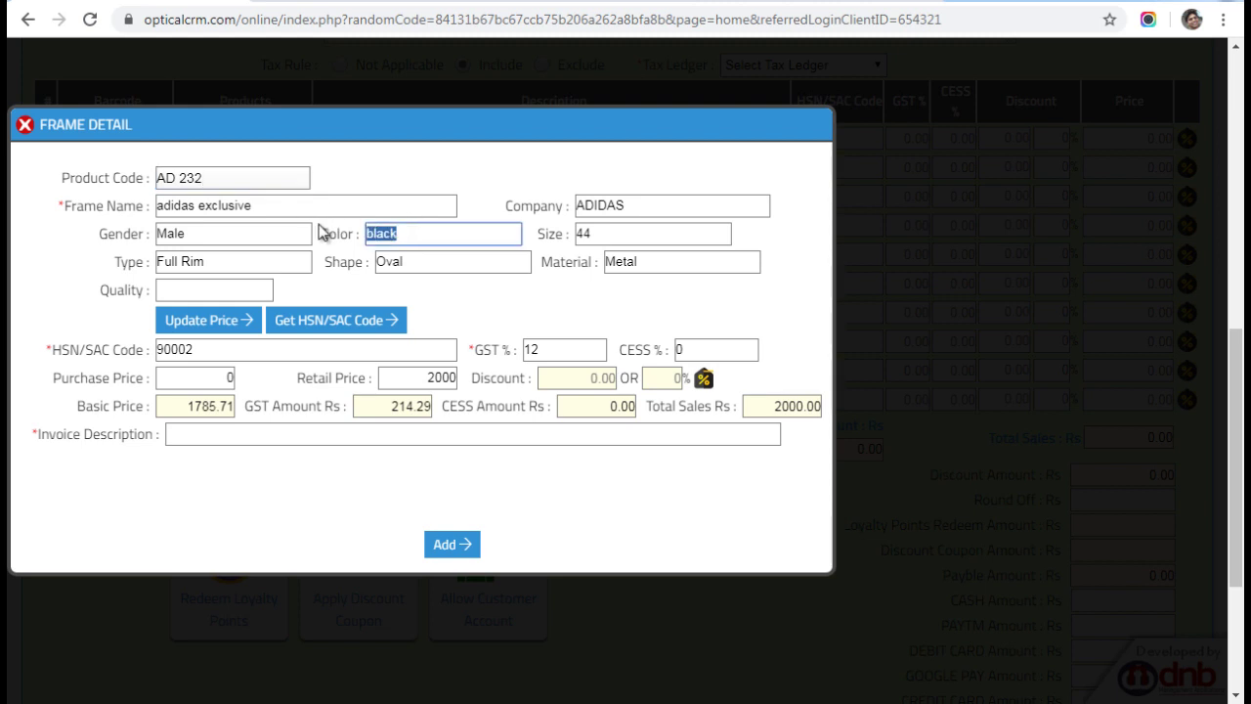
type("pur")
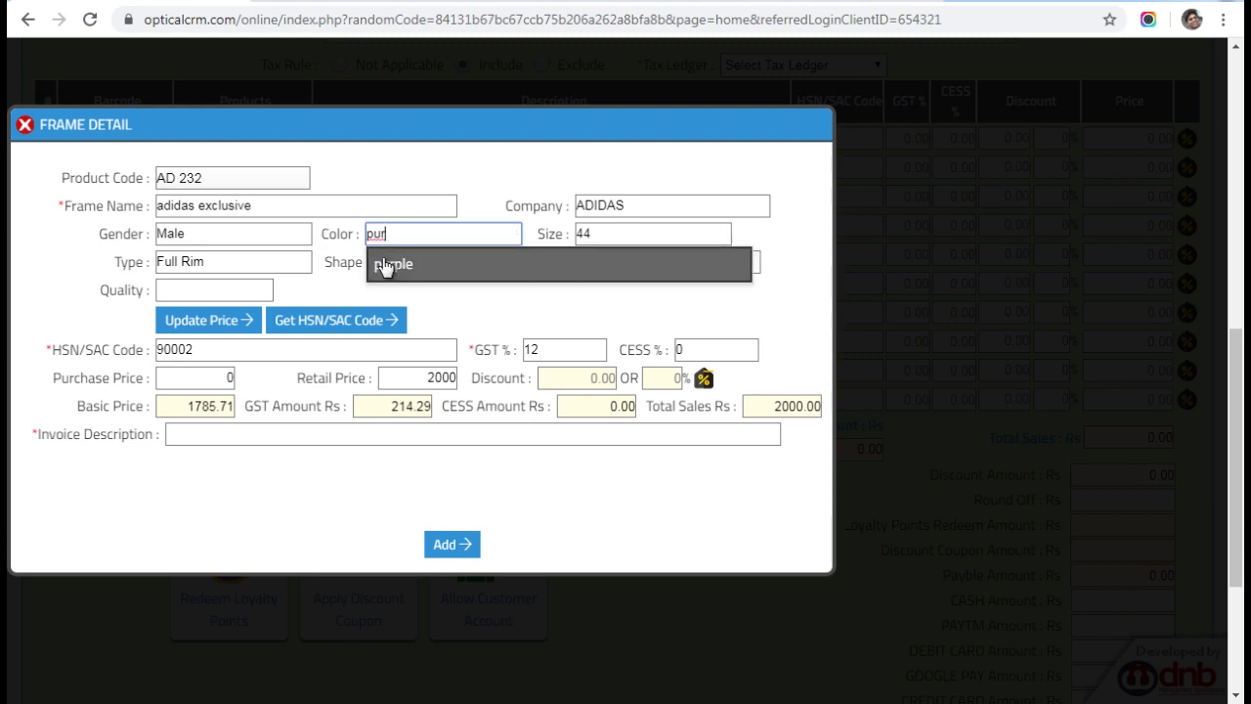
double_click(403, 232)
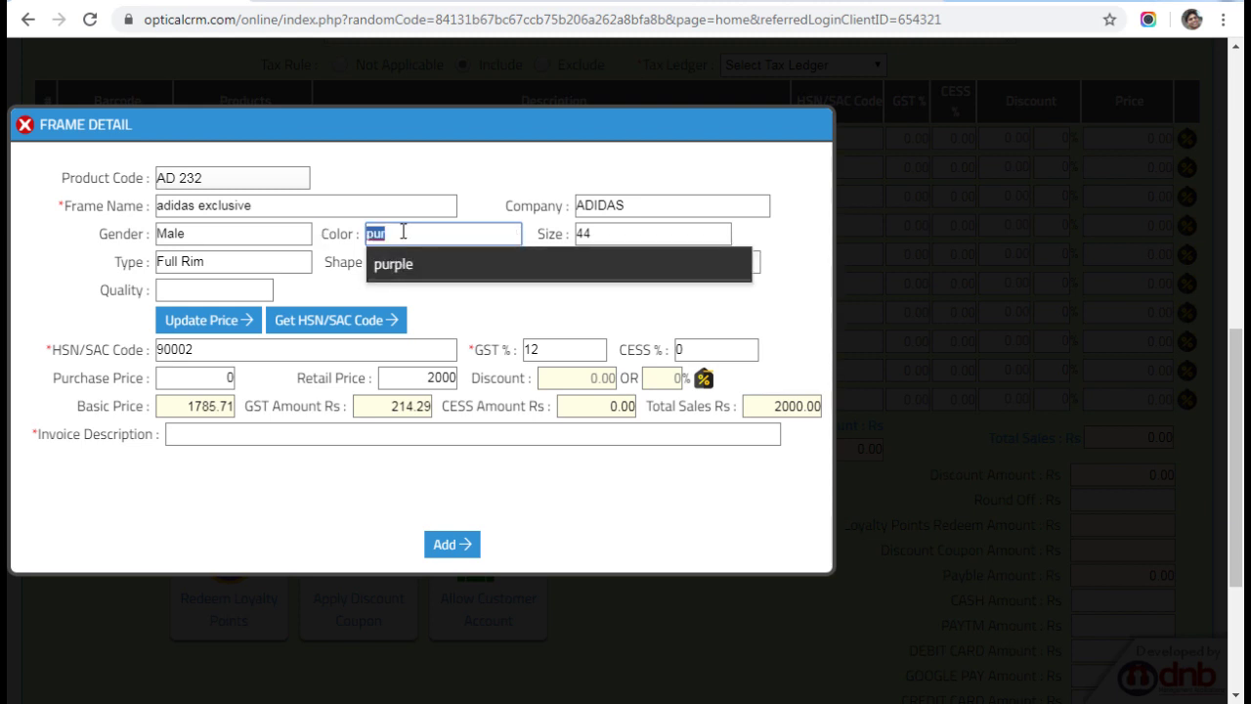
key("BackSpace")
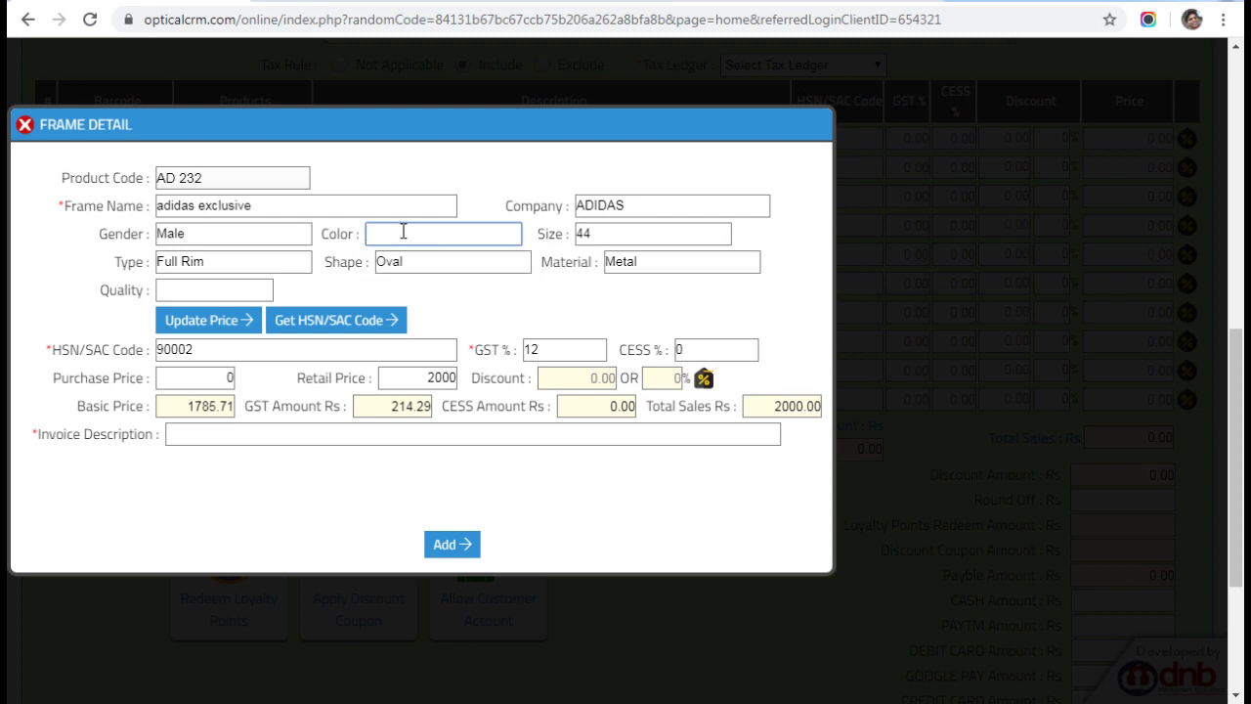
left_click(24, 125)
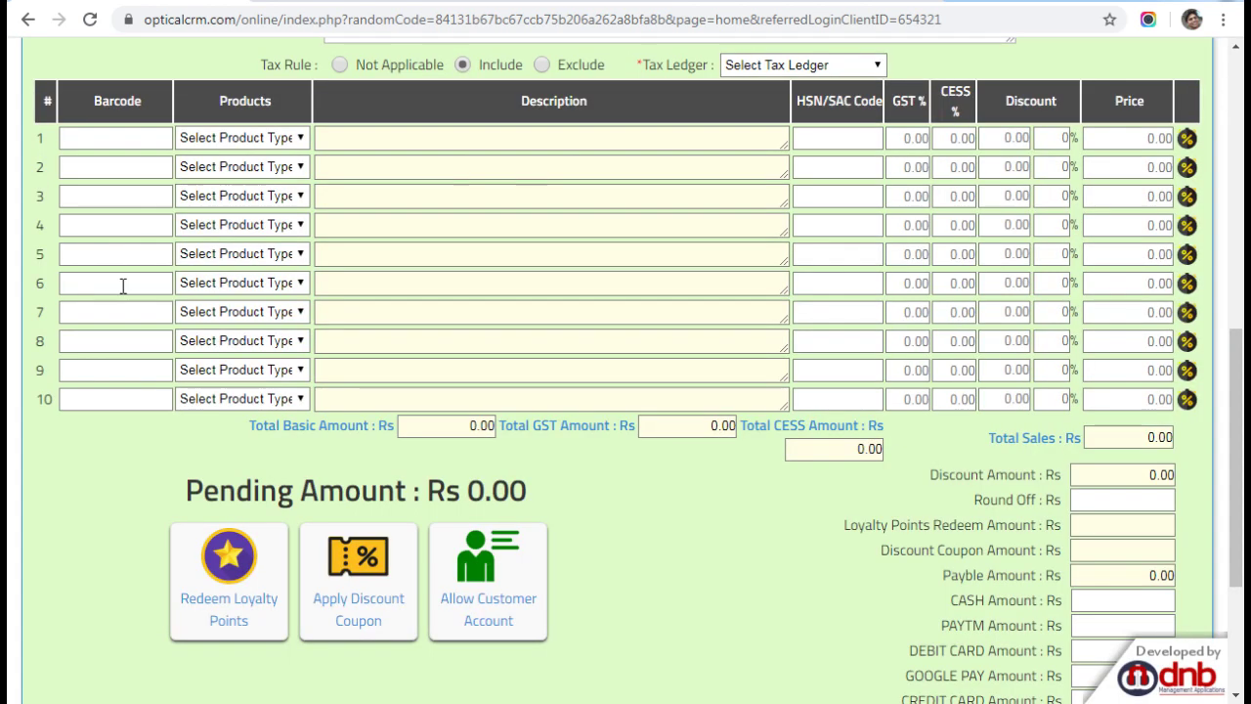
Try a Glass product on the order's fifth row with a distance R-SPH of -0.75, and close the glass details without adding it
left_click(260, 257)
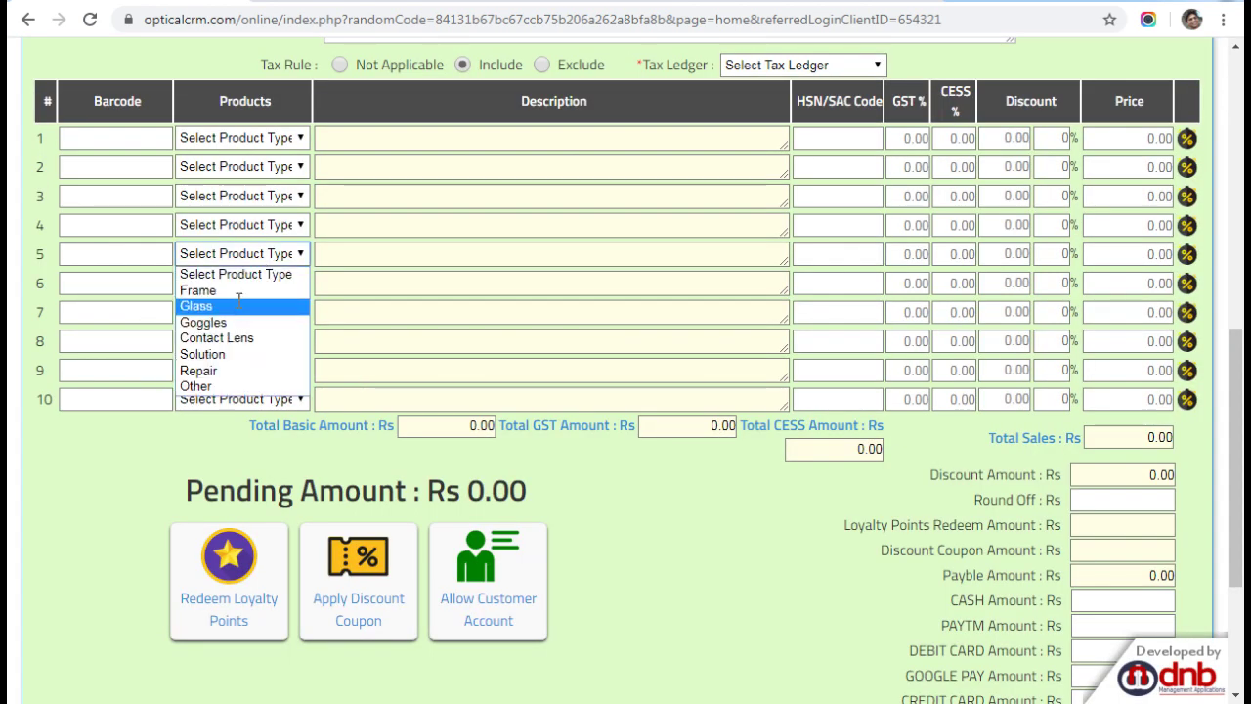
left_click(240, 304)
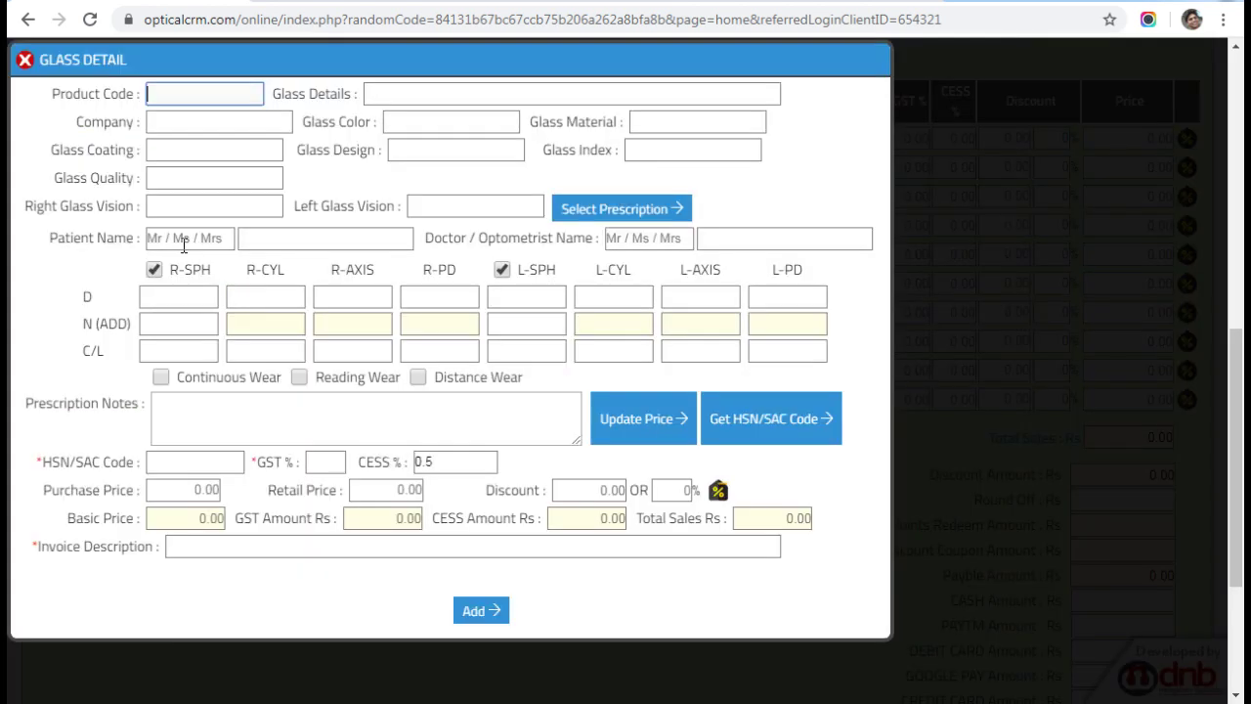
left_click(161, 297)
type("-0")
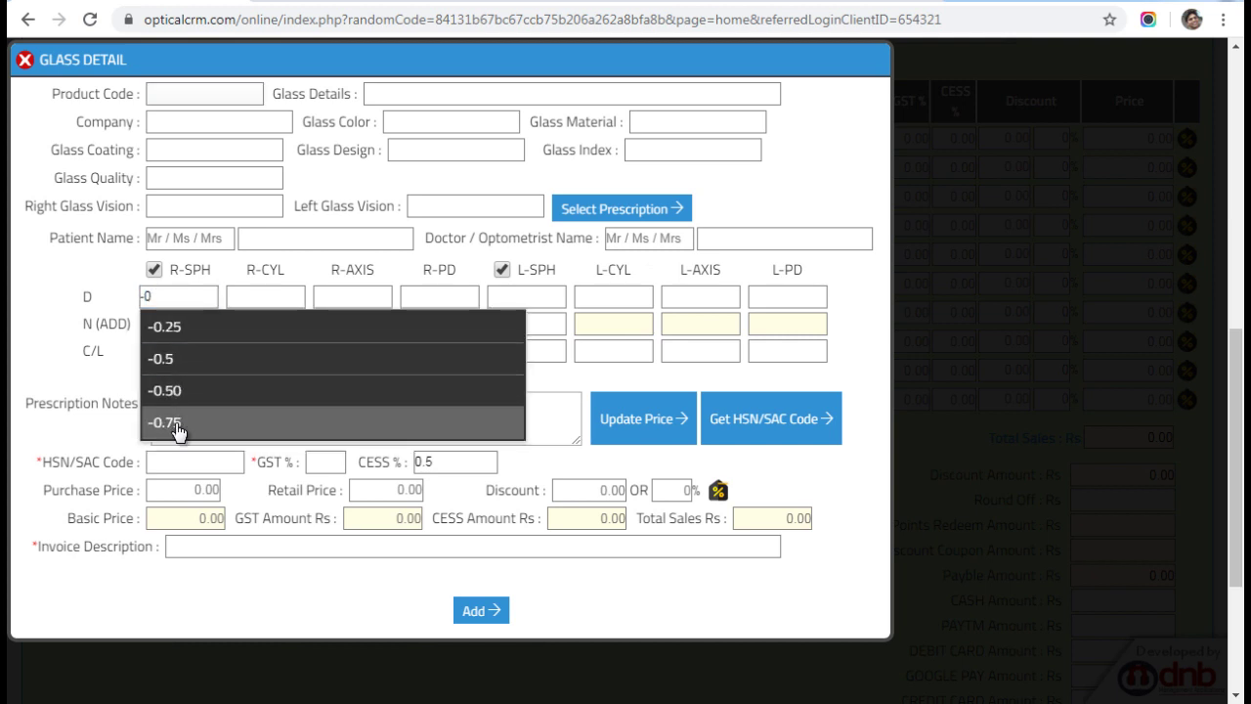
left_click(177, 424)
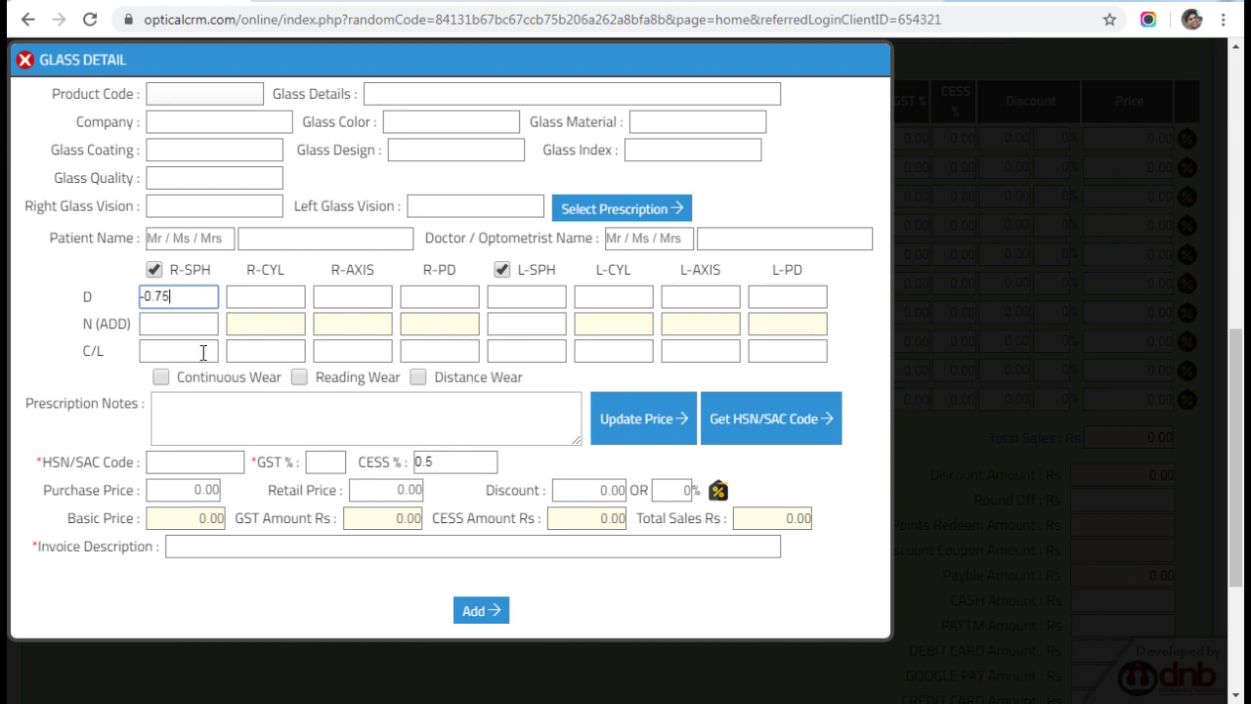
left_click(26, 59)
Examine the order's payment mode amounts and the first row's User/OTP discount approval list, and close the list
scroll(463, 395, "down", 2)
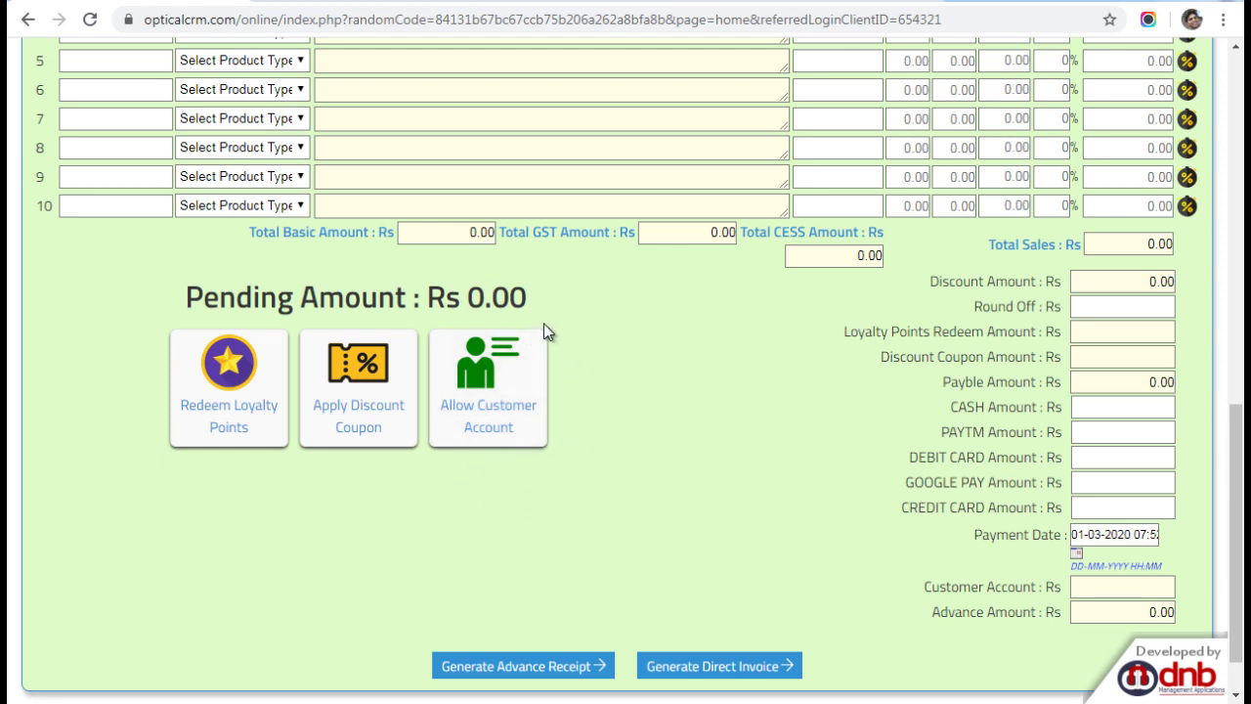
left_click_drag(942, 383, 1007, 535)
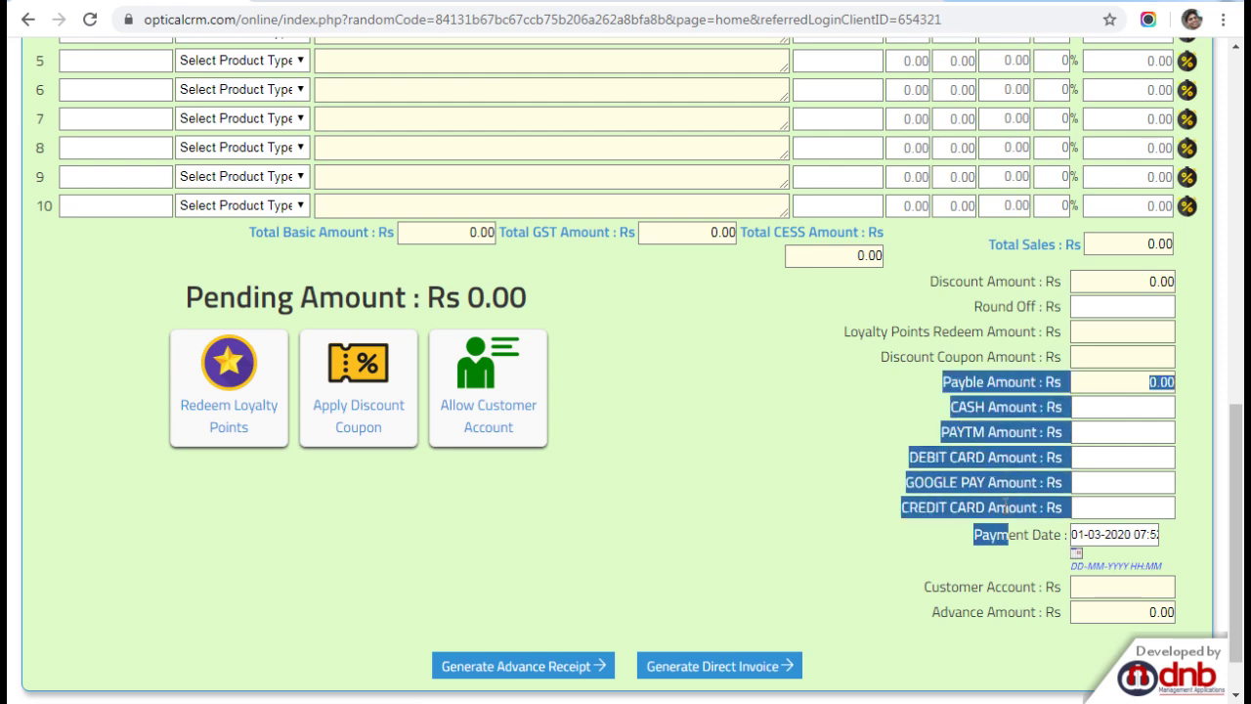
scroll(1006, 506, "up", 2)
left_click(1186, 138)
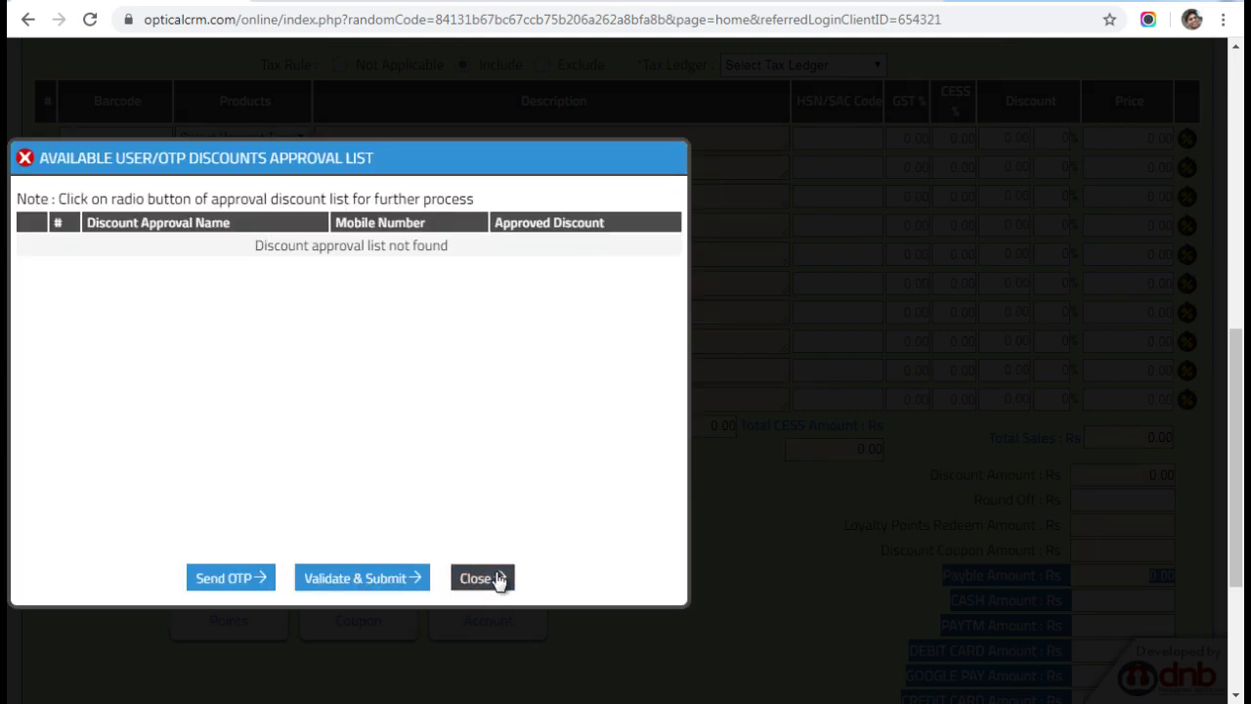
left_click(498, 578)
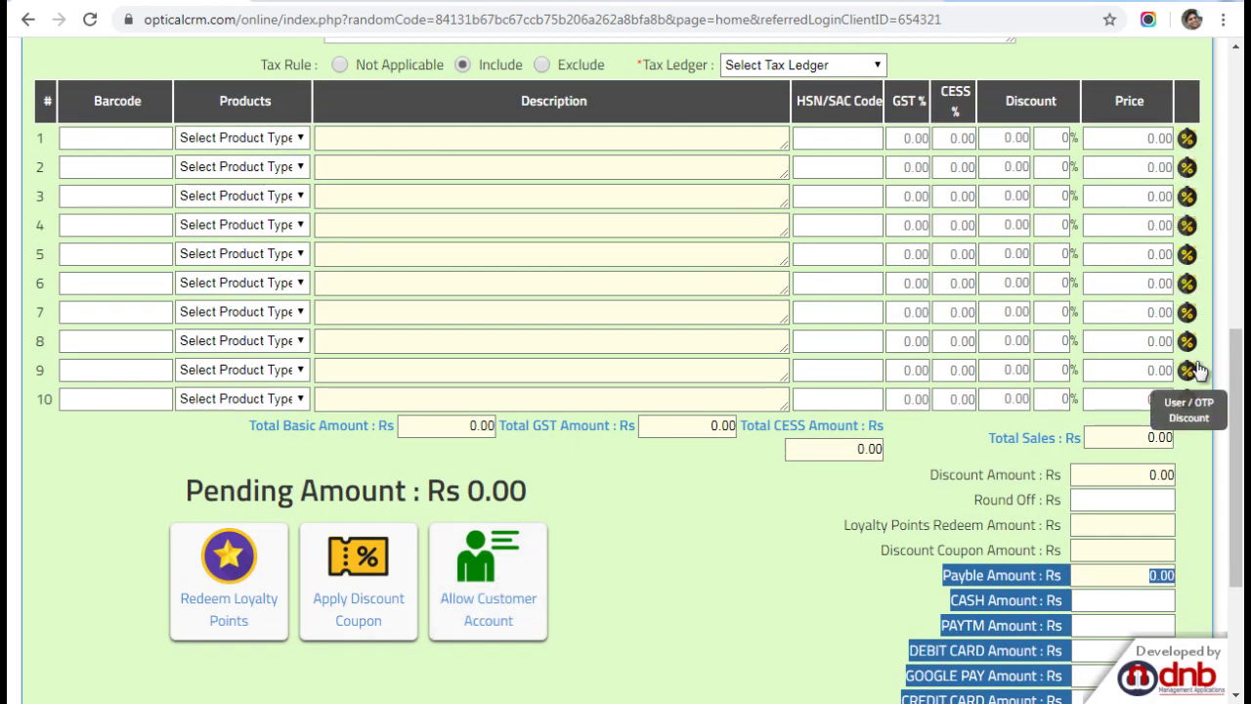
Look over the new order's totals, loyalty and coupon options, payment fields, and advance receipt and direct invoice options
scroll(1195, 366, "down", 3)
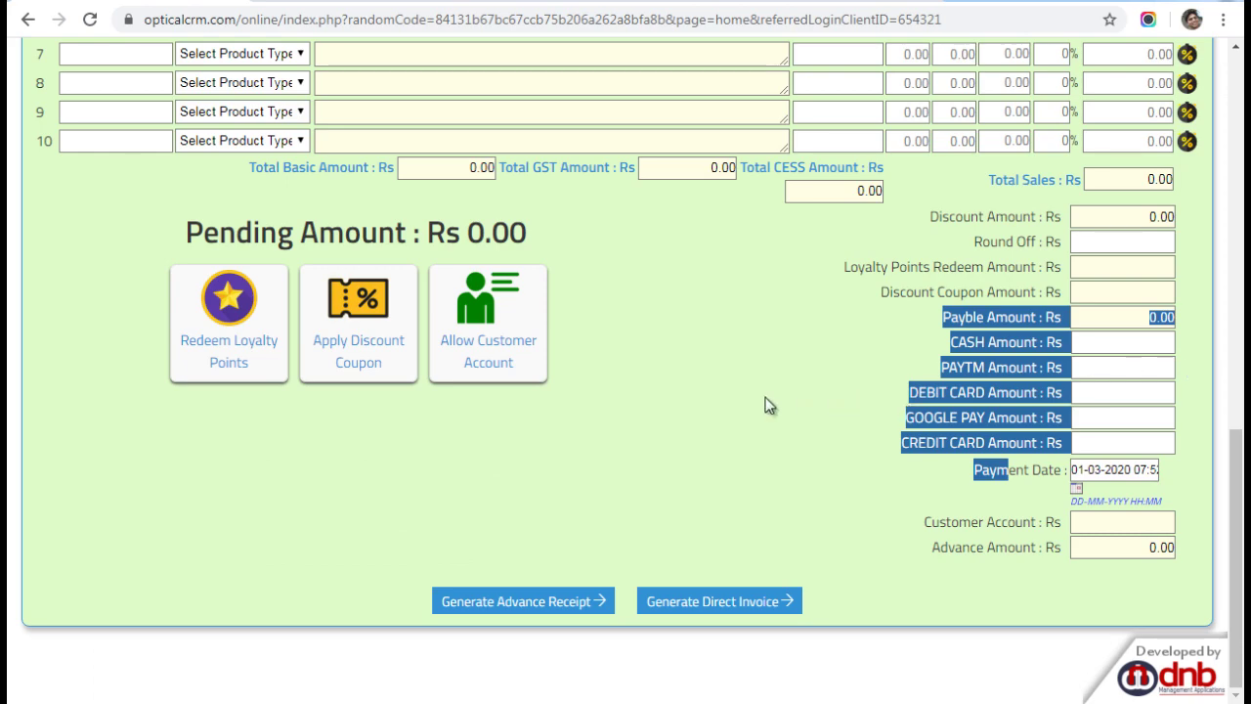
left_click(724, 405)
scroll(719, 405, "up", 5)
scroll(718, 409, "down", 5)
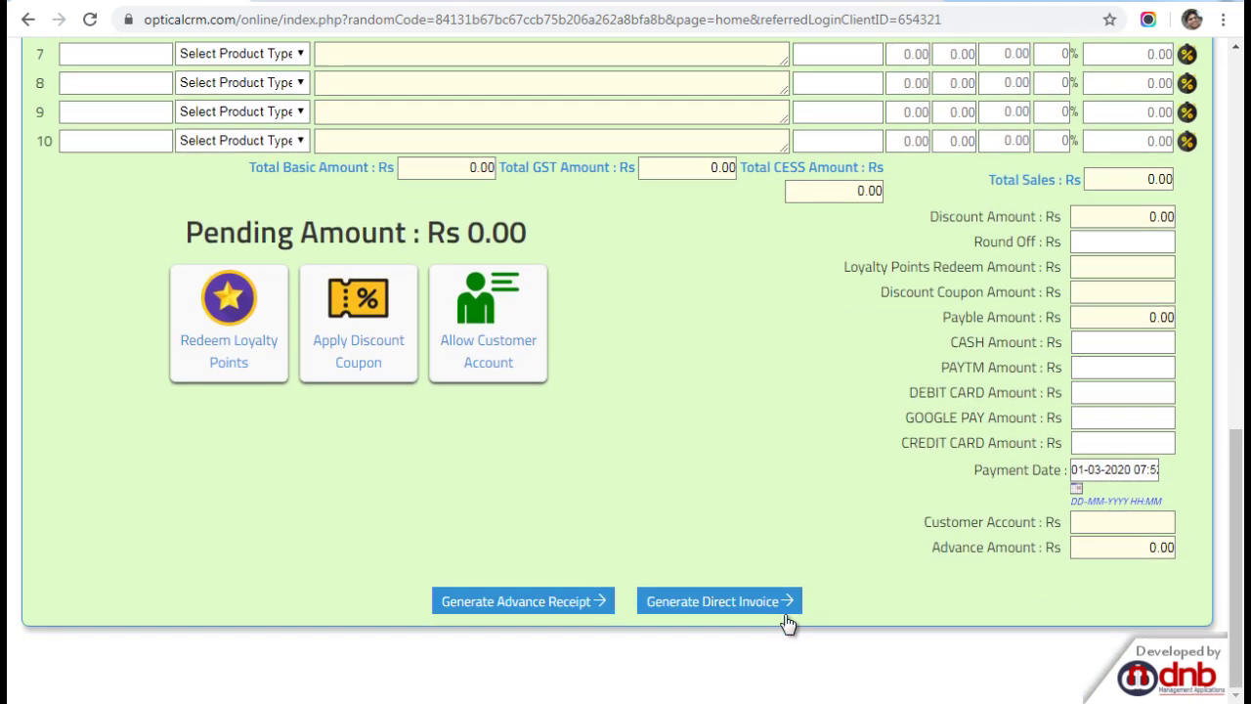
scroll(826, 320, "up", 4)
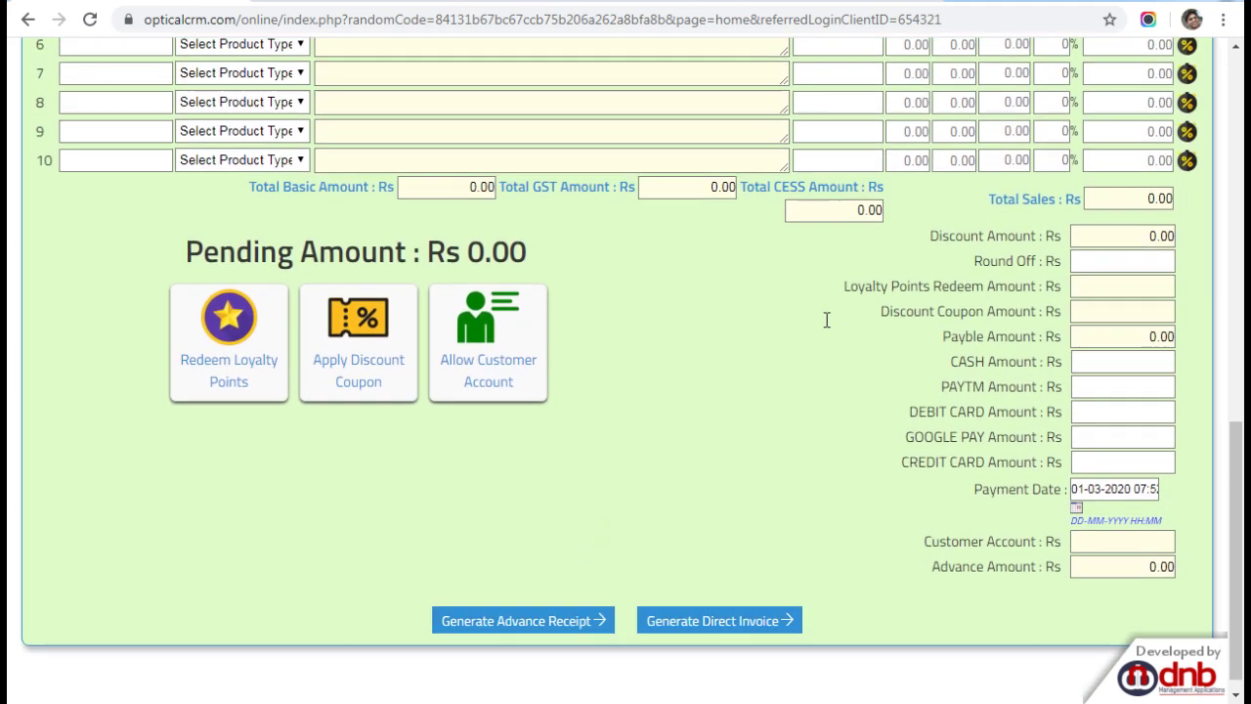
scroll(826, 319, "up", 6)
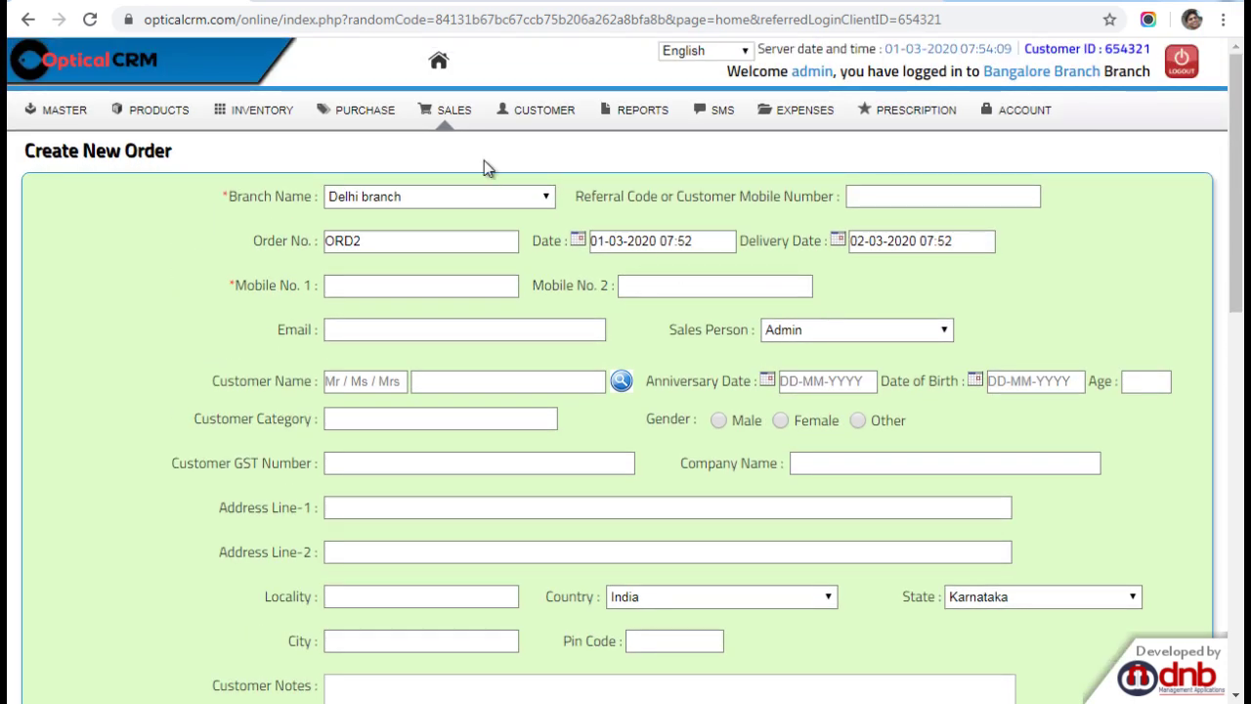
Look over the available sales, purchase and inventory functions and view the Pending Orders page
mouse_move(459, 132)
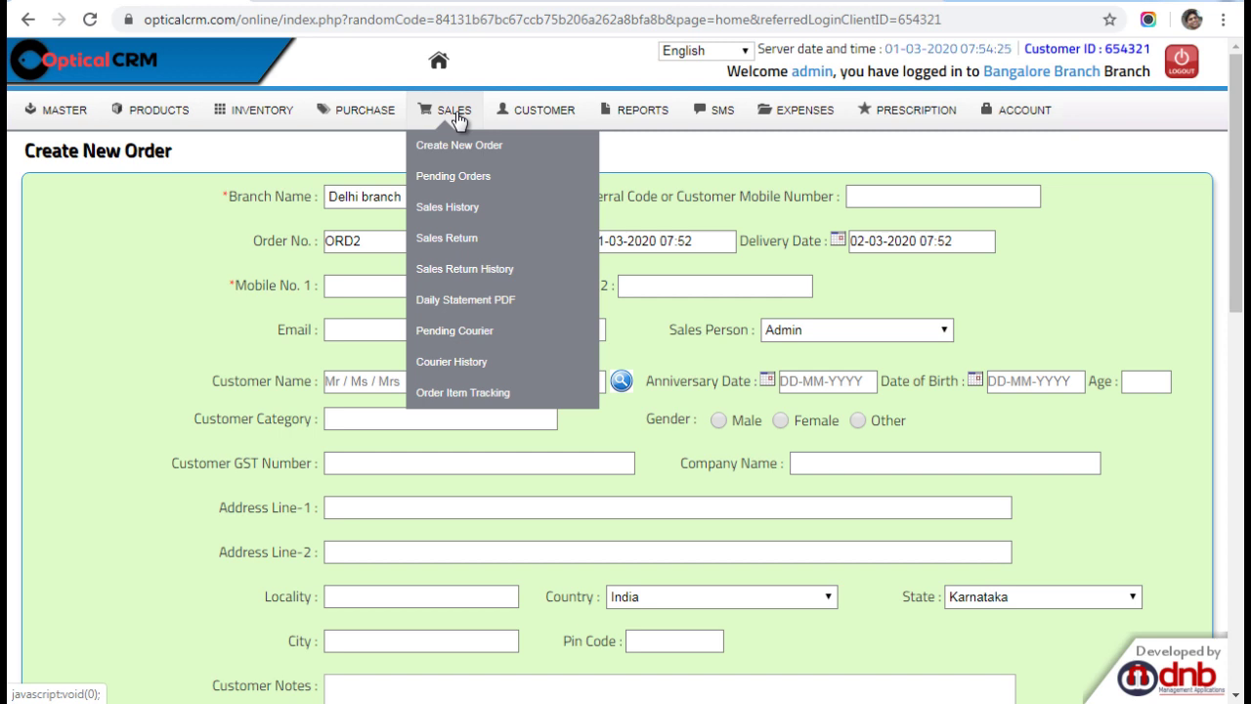
mouse_move(244, 119)
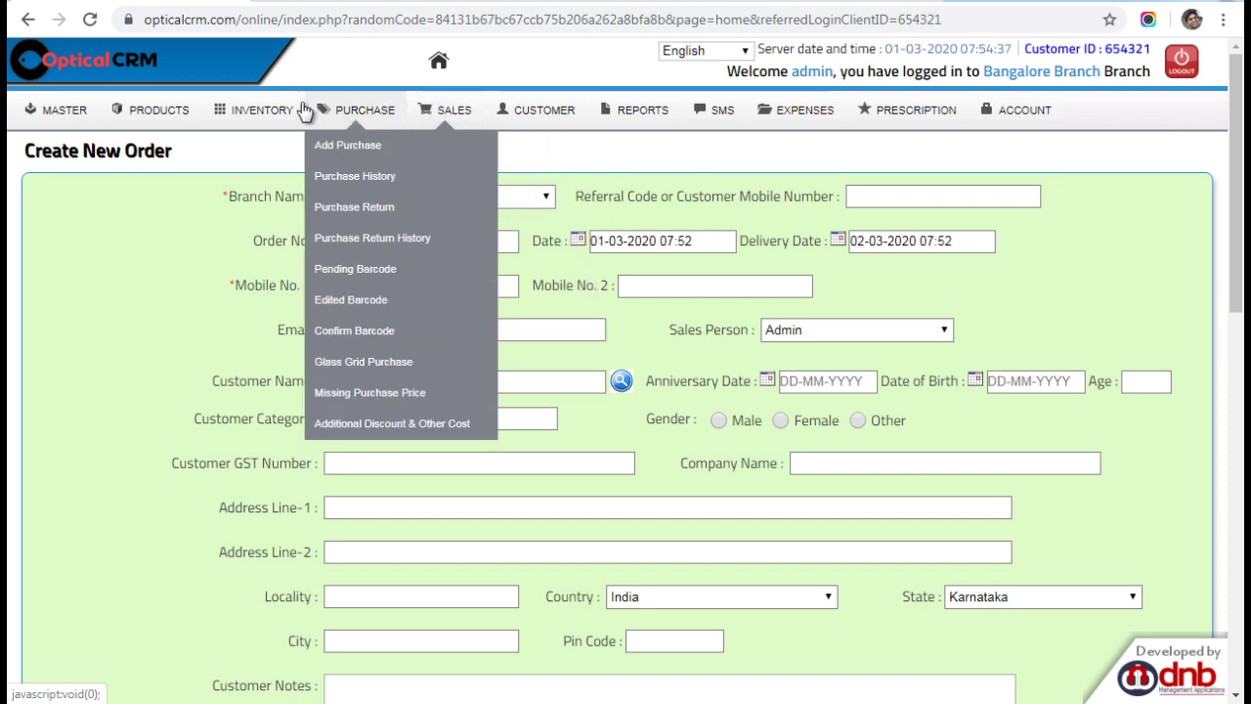
mouse_move(283, 111)
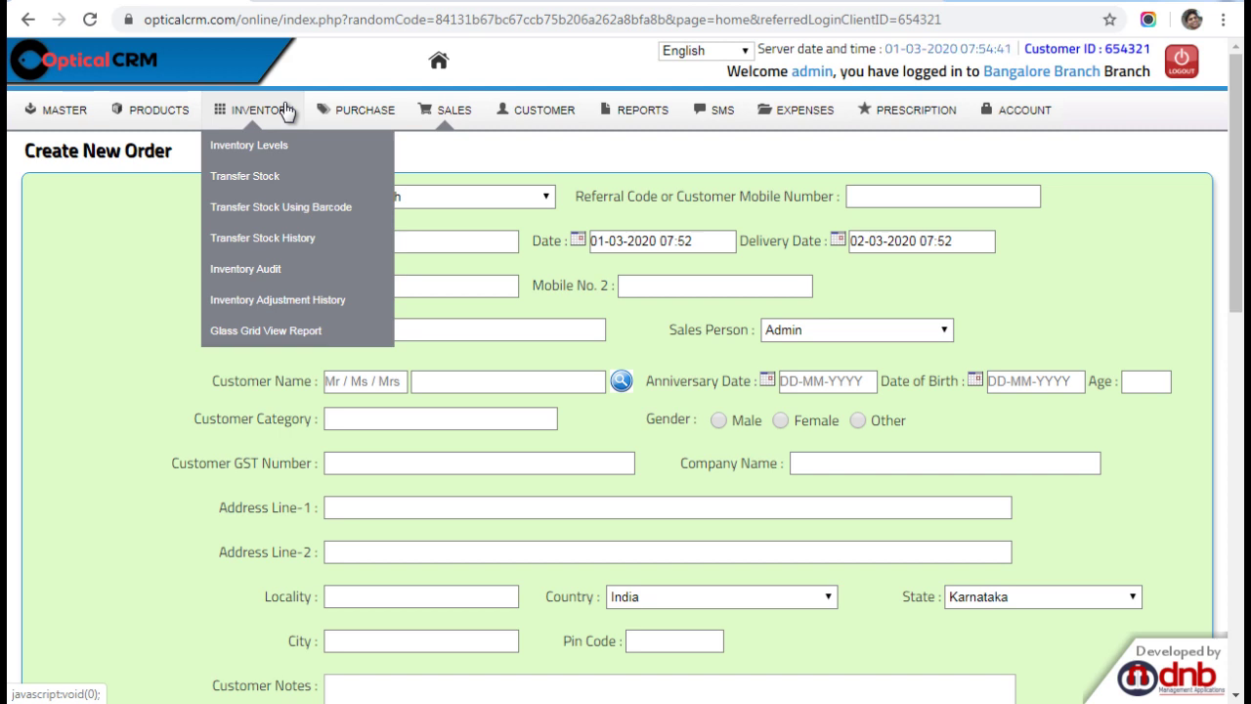
mouse_move(358, 106)
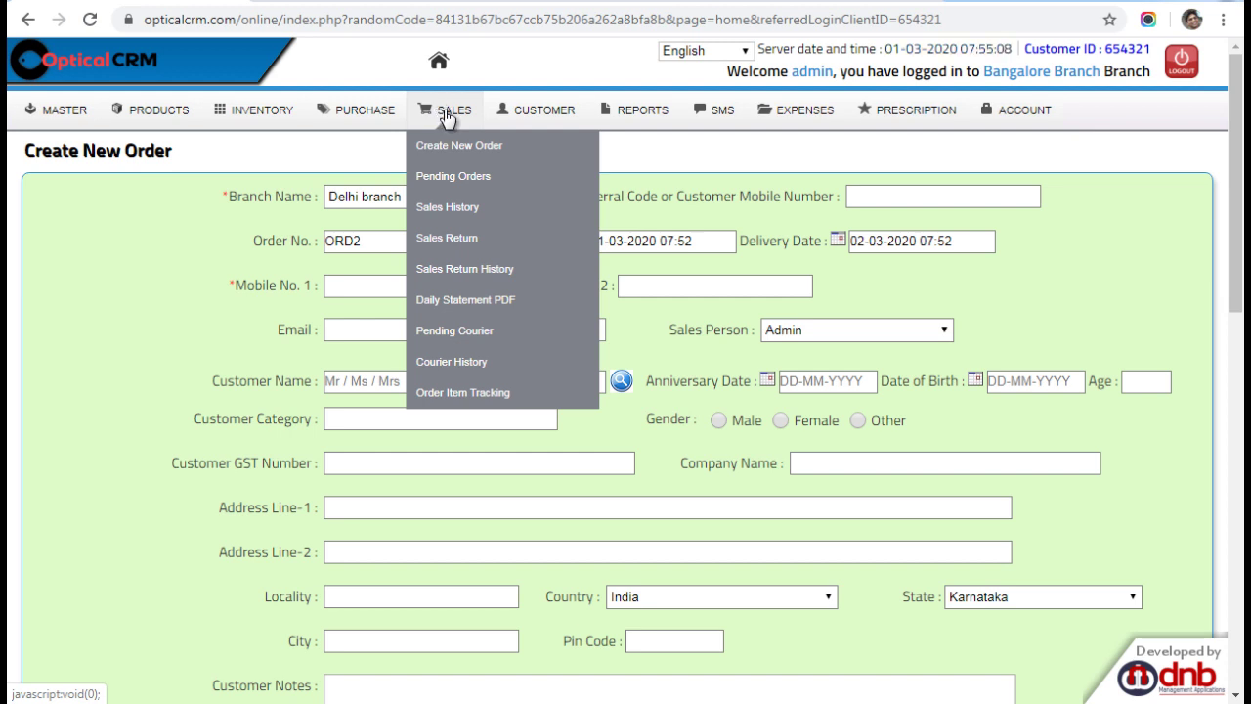
left_click(450, 186)
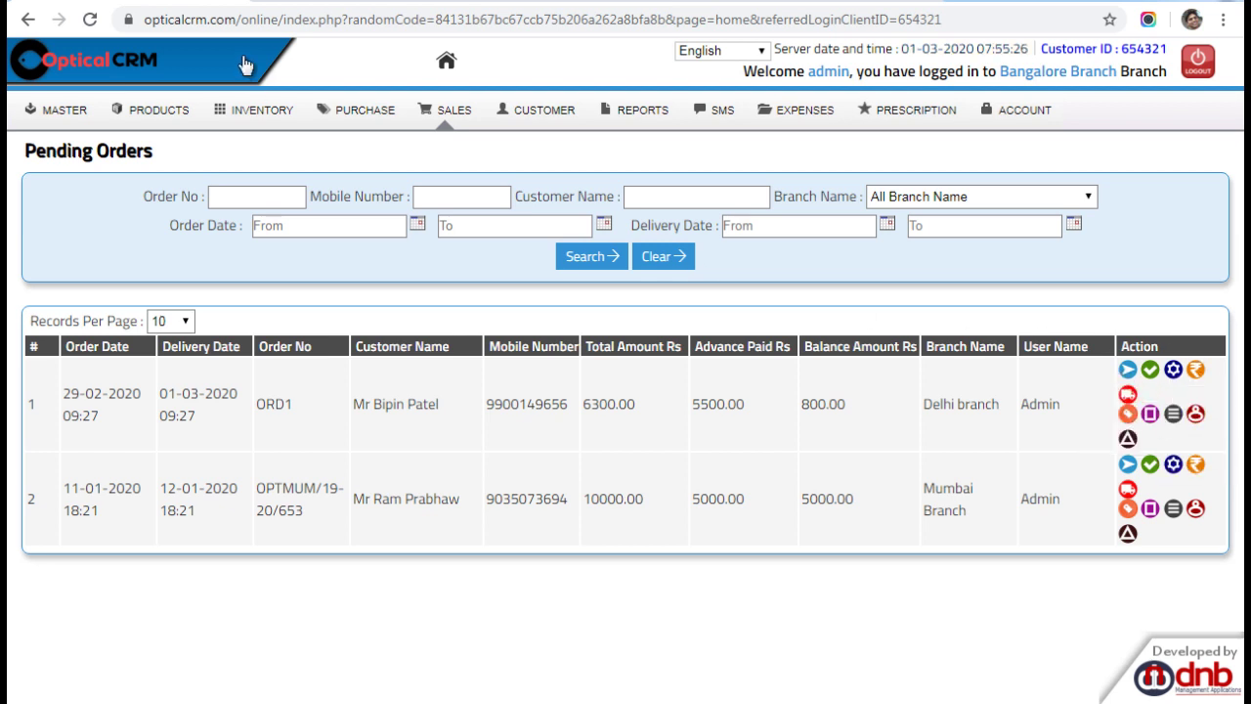
Generate the daily sales statement PDF for Delhi branch with the date Yesterday
mouse_move(474, 127)
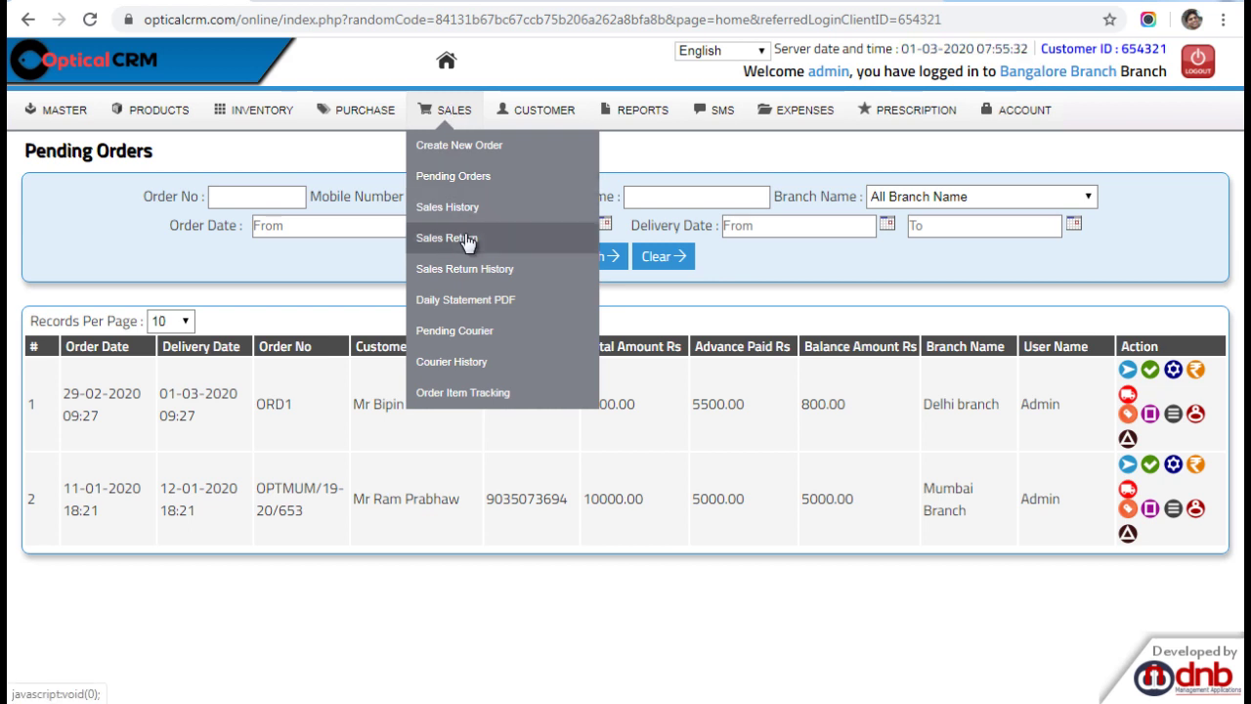
left_click(503, 324)
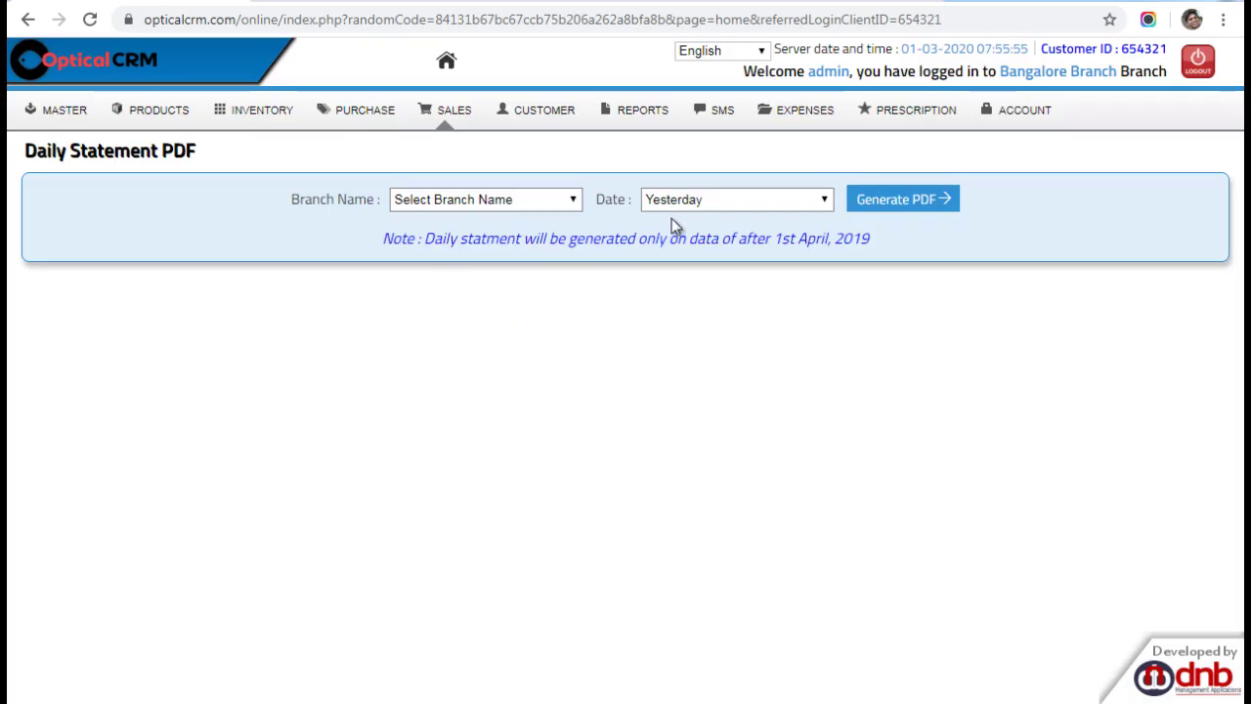
left_click(894, 203)
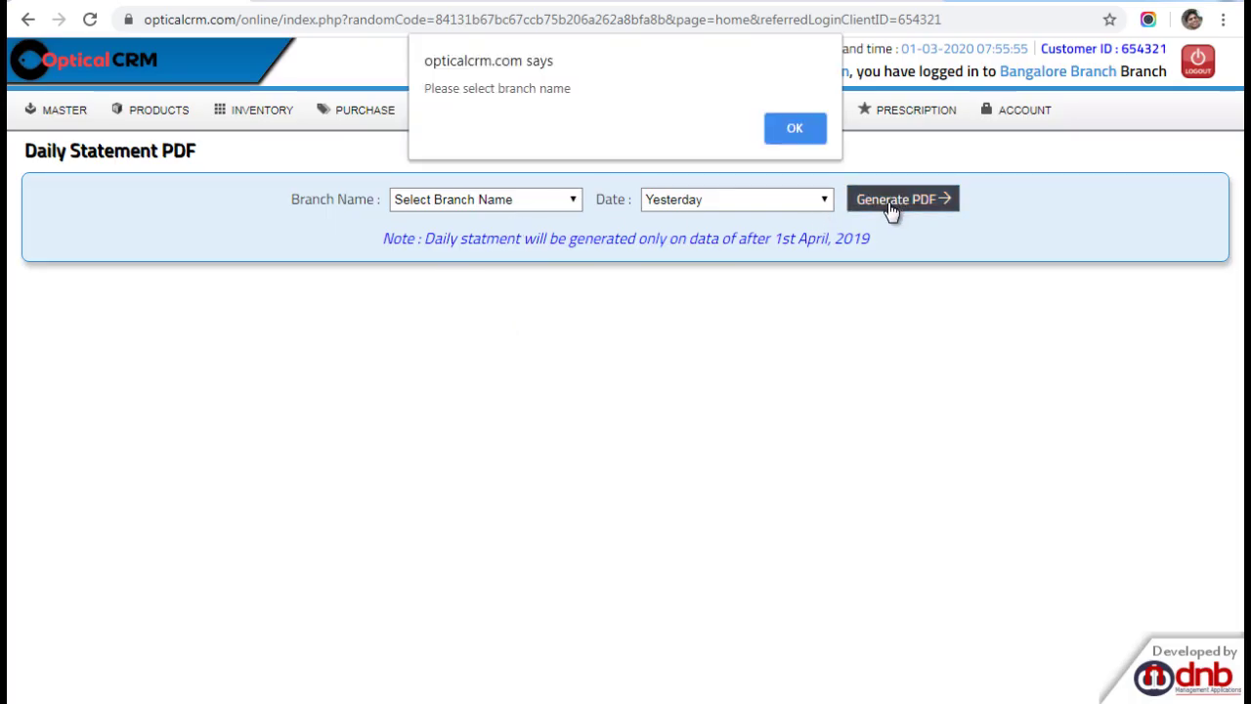
left_click(794, 128)
left_click(502, 199)
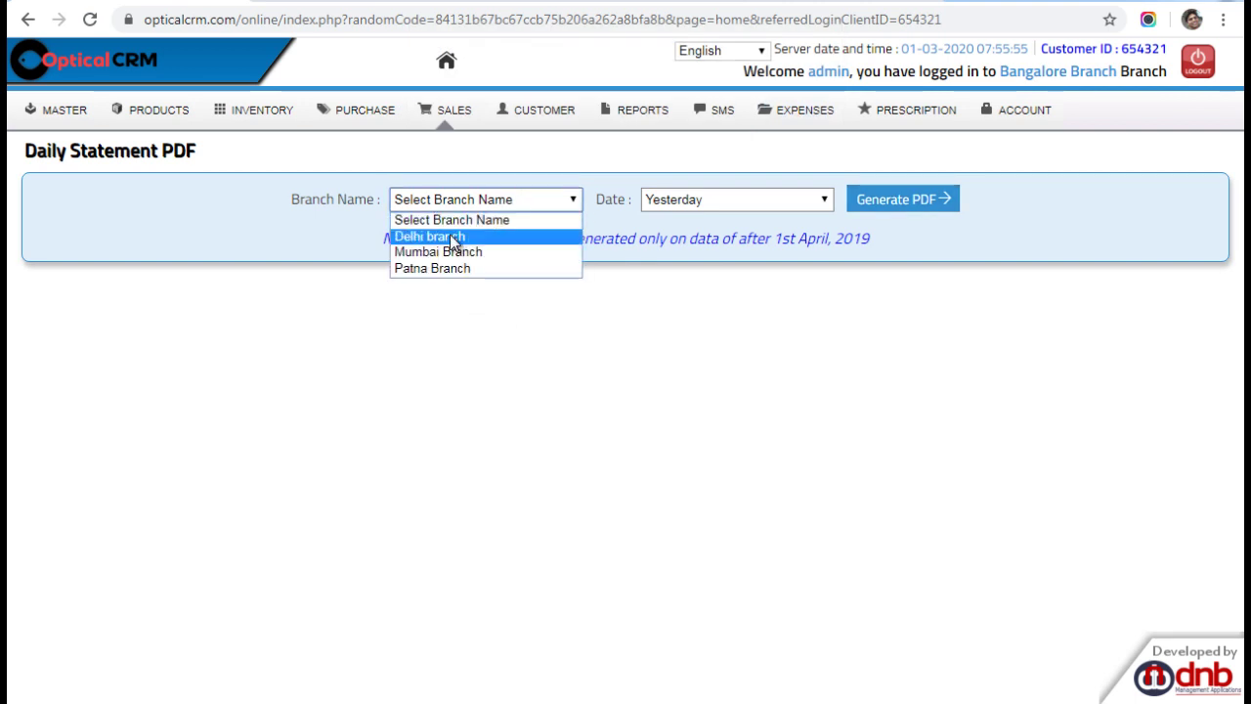
left_click(449, 235)
left_click(926, 201)
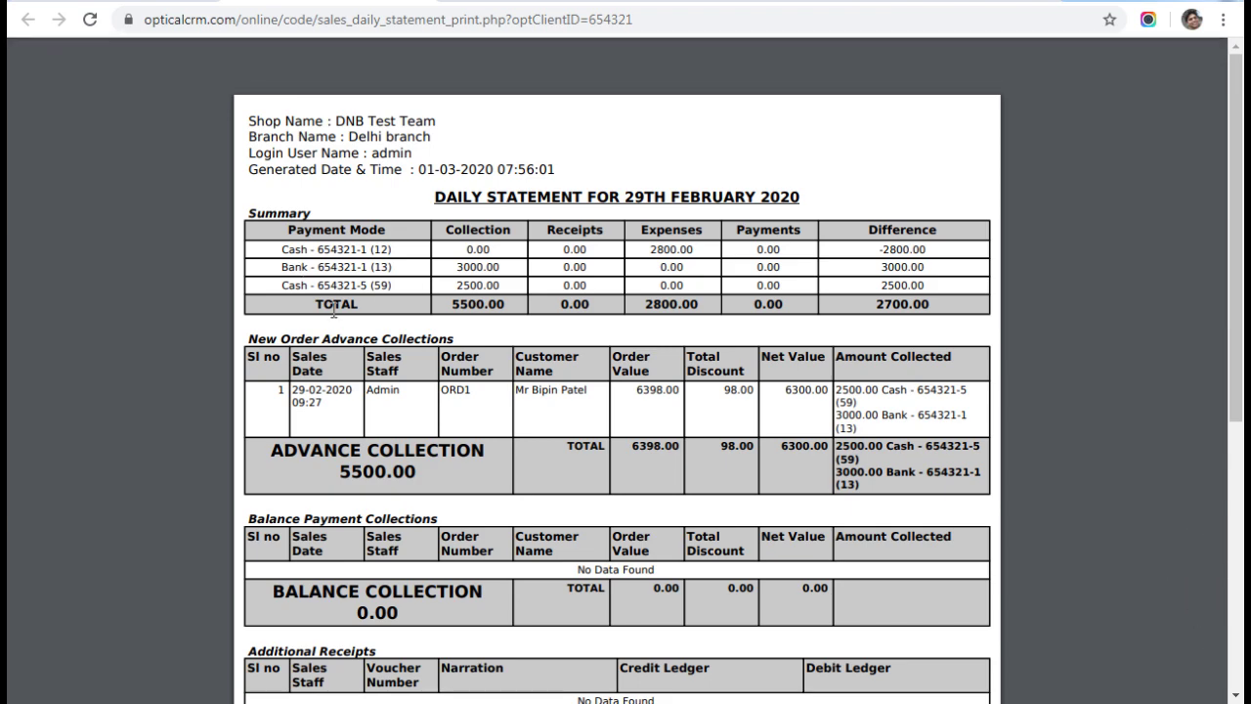
Review the generated daily statement's collections, receipts, payments and expense entries
scroll(275, 309, "down", 3)
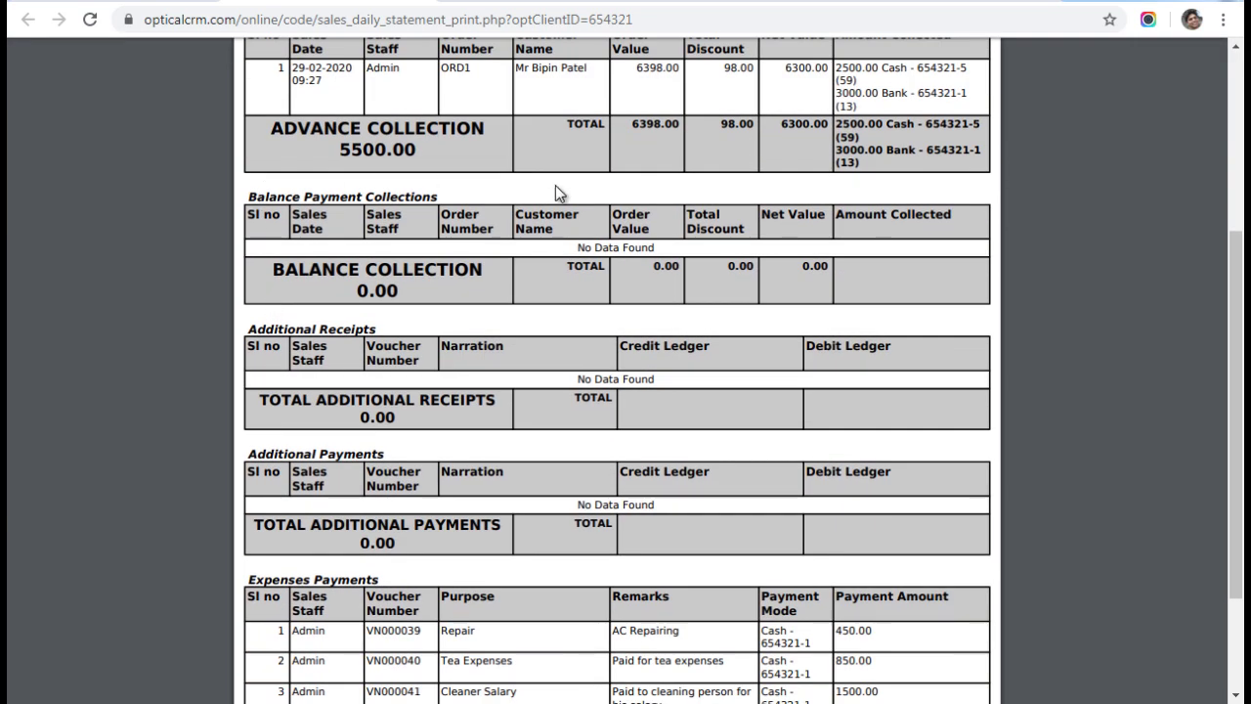
scroll(499, 306, "down", 2)
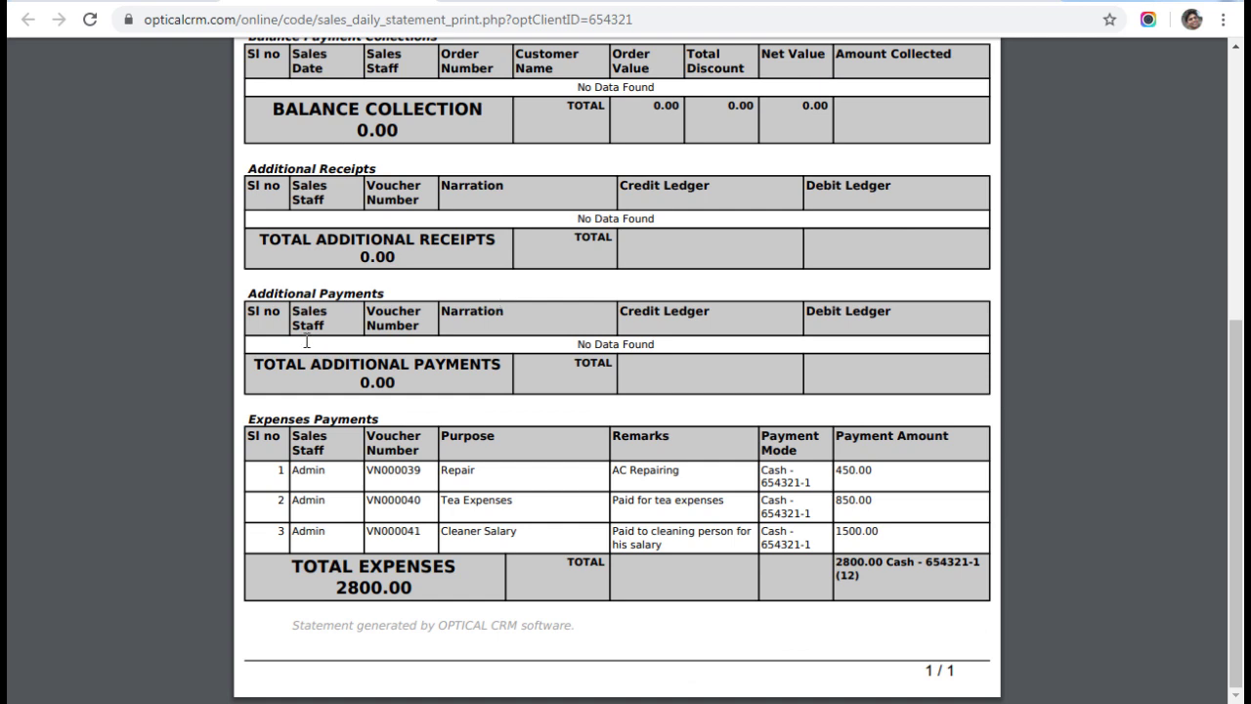
left_click_drag(293, 468, 837, 528)
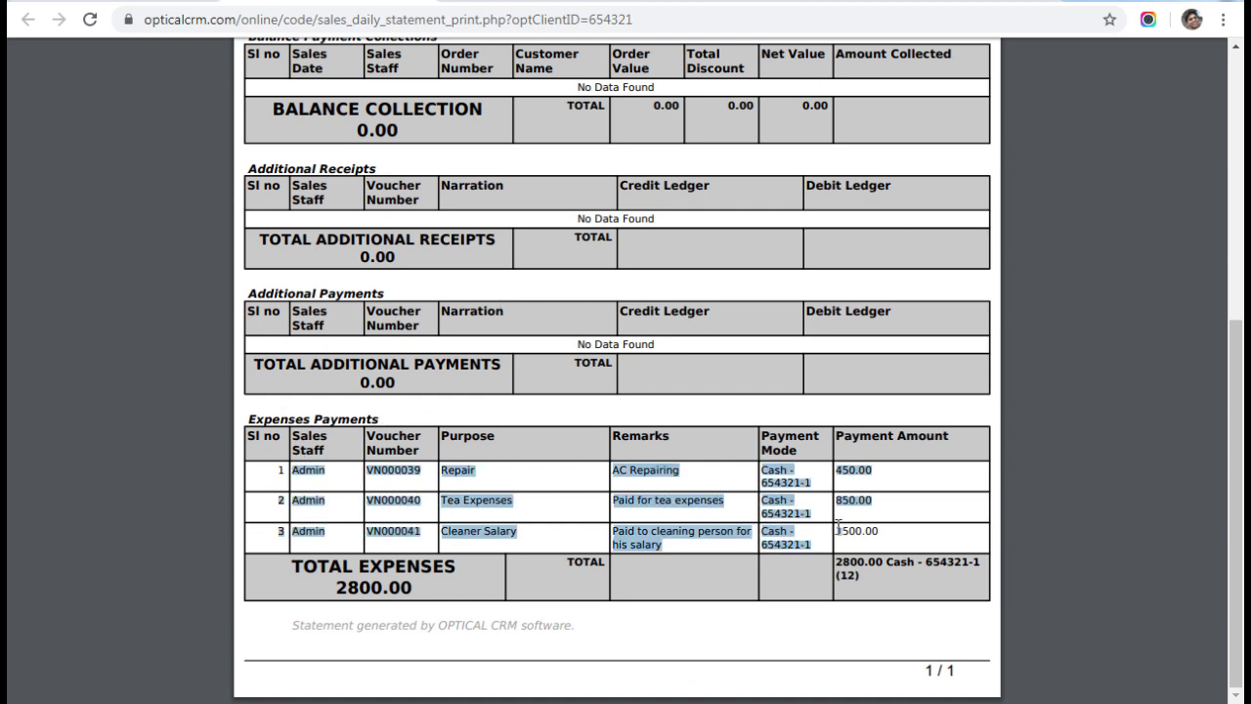
scroll(584, 362, "up", 5)
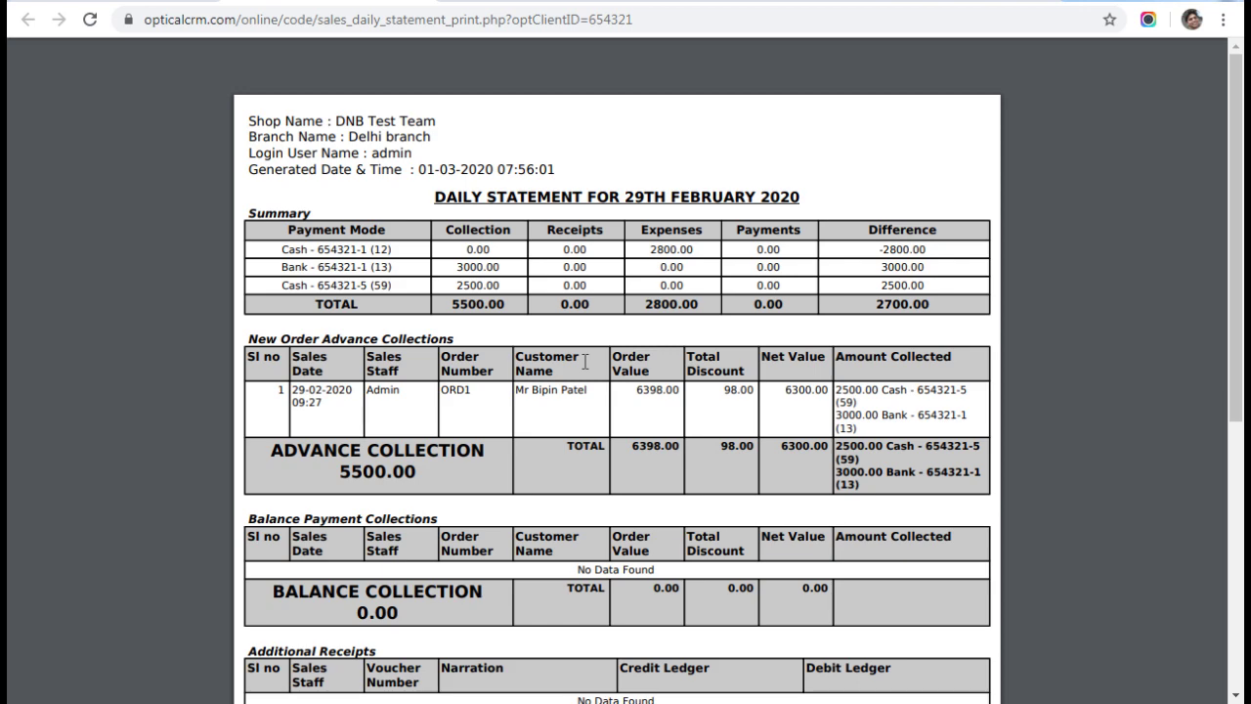
Go over the daily statement's expense entries and summary once more, and return to the Daily Statement PDF page
scroll(584, 361, "down", 5)
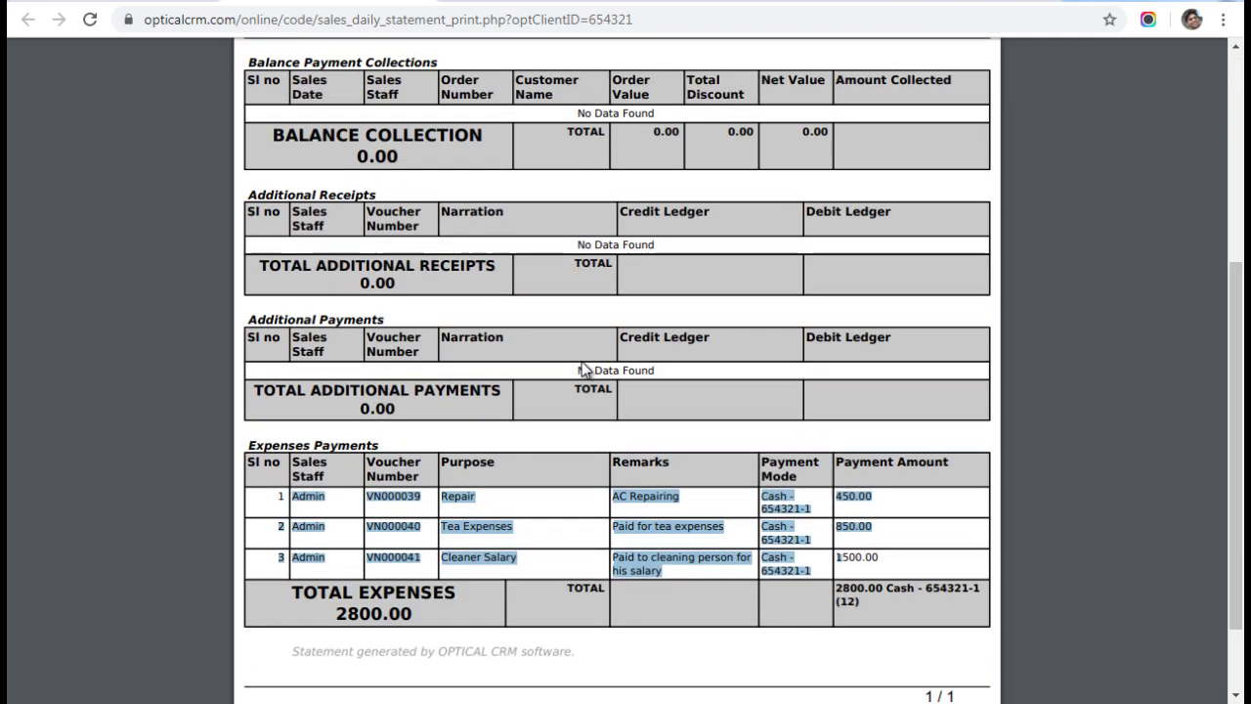
scroll(584, 370, "up", 5)
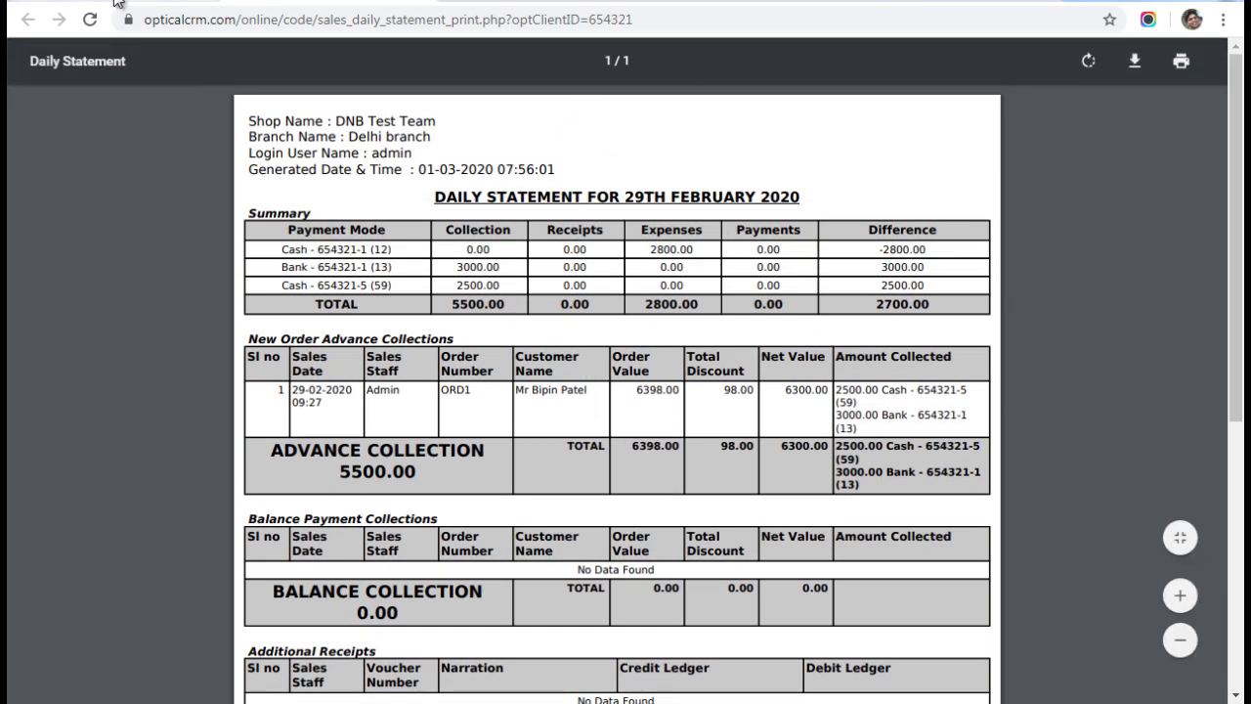
left_click(118, 2)
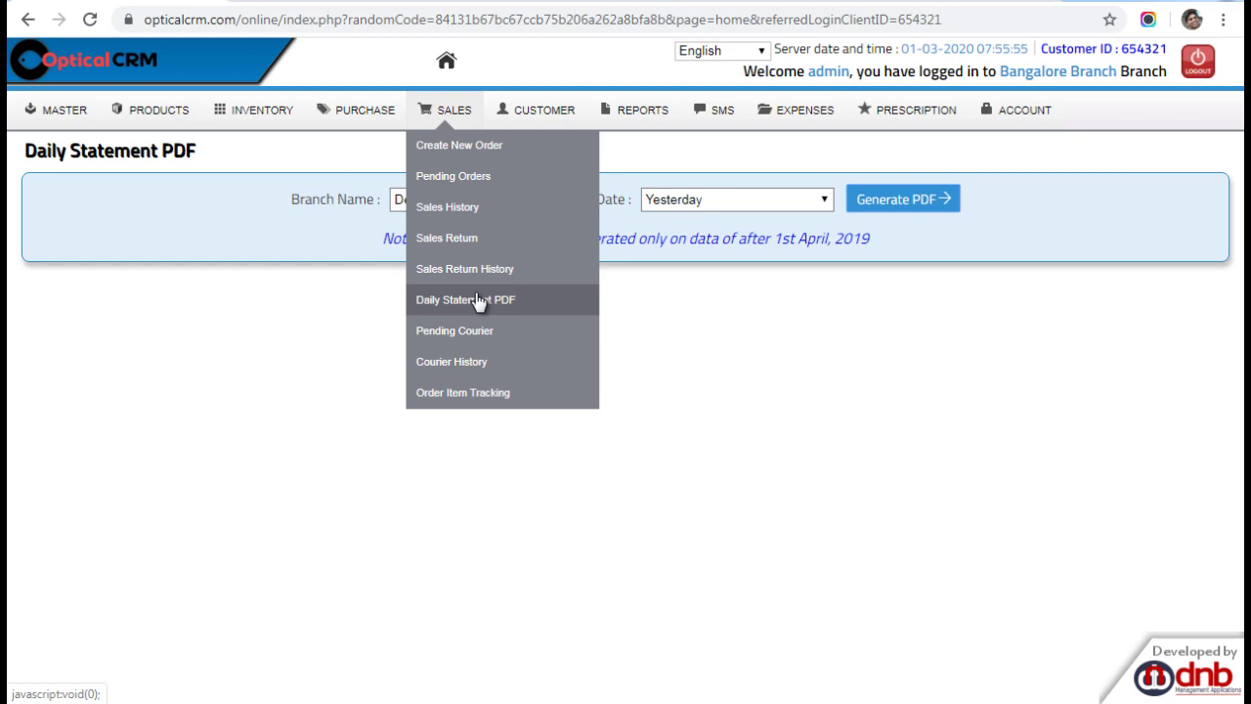
View the Add New Customer form and look over its contact, category, address, date and notes fields
mouse_move(547, 102)
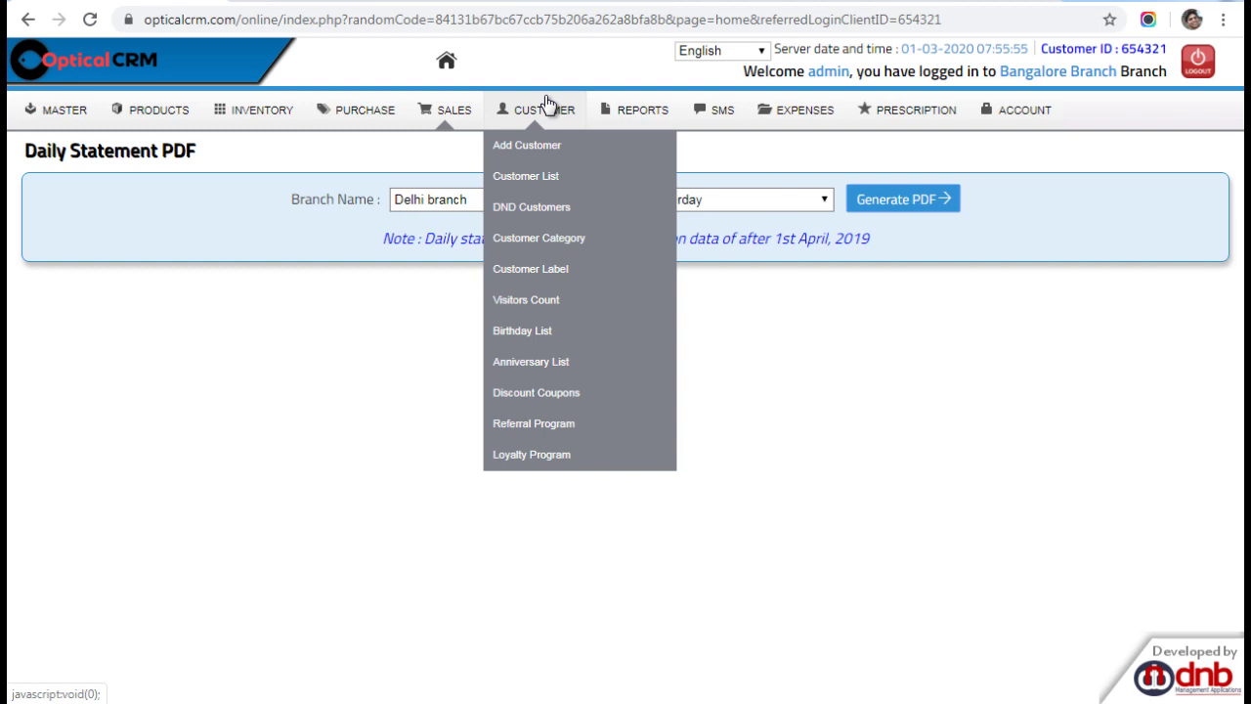
left_click(510, 161)
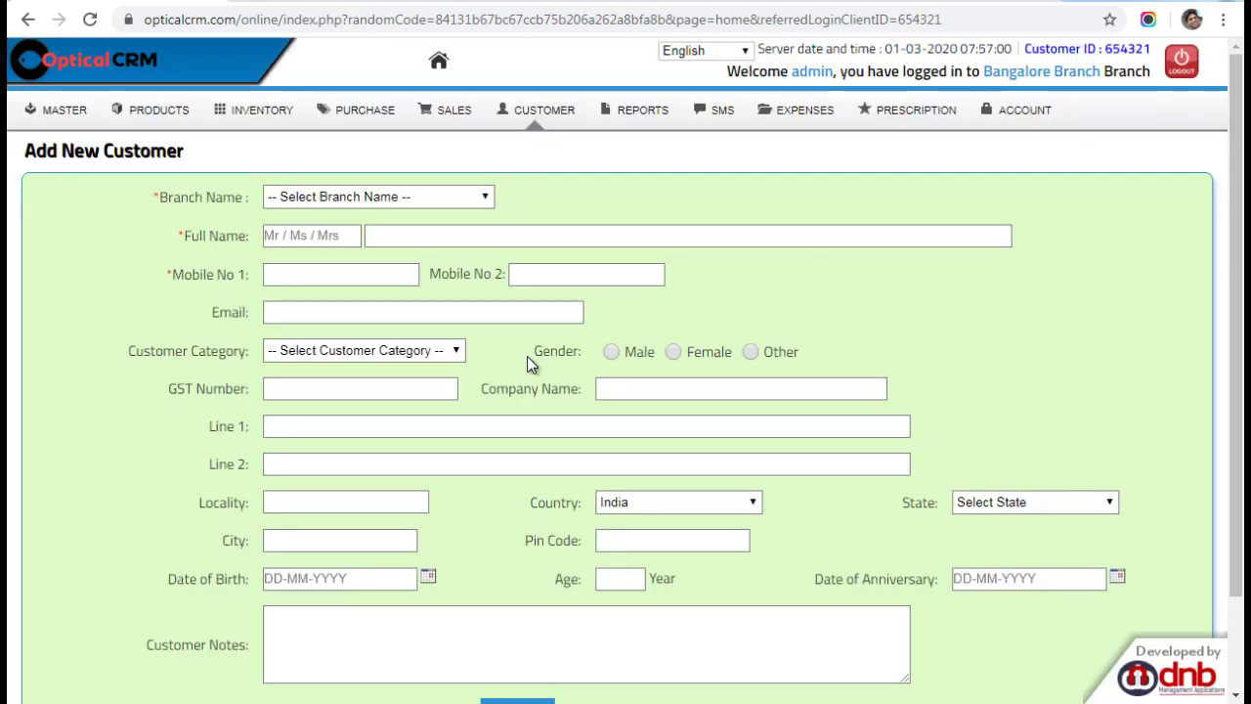
scroll(528, 362, "down", 2)
scroll(527, 362, "up", 2)
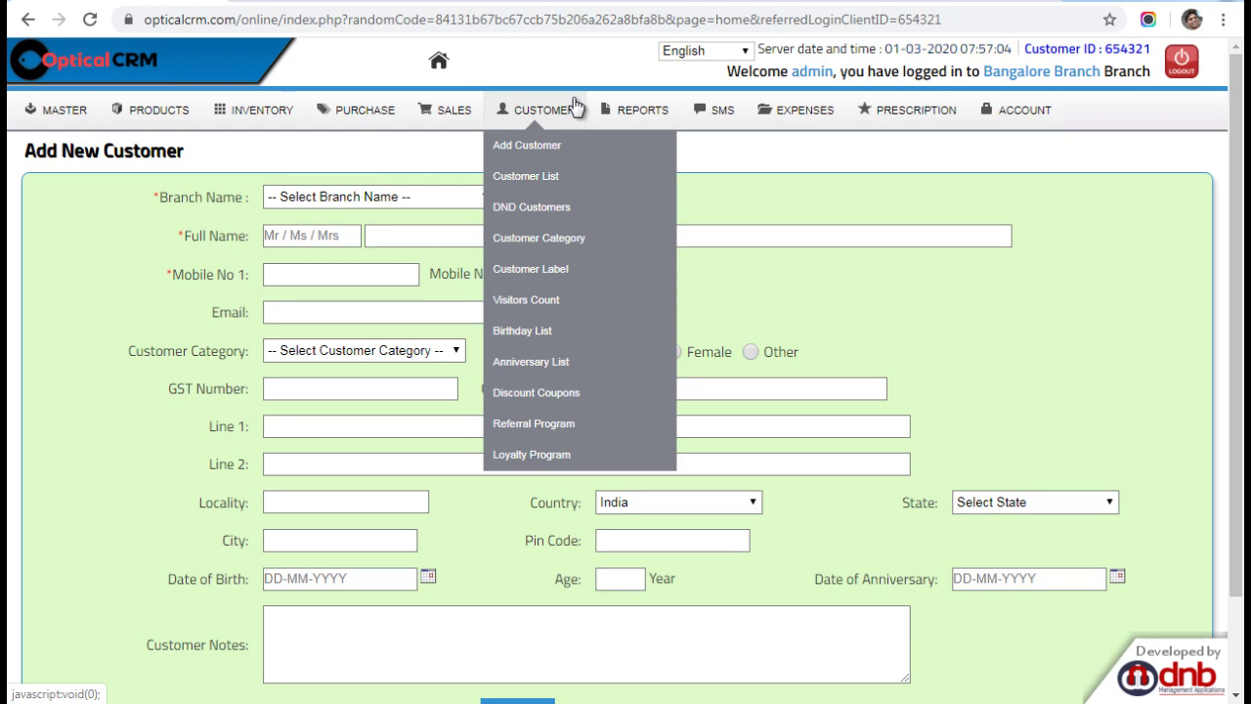
View the Customer List and look over its records and search filters
left_click(567, 175)
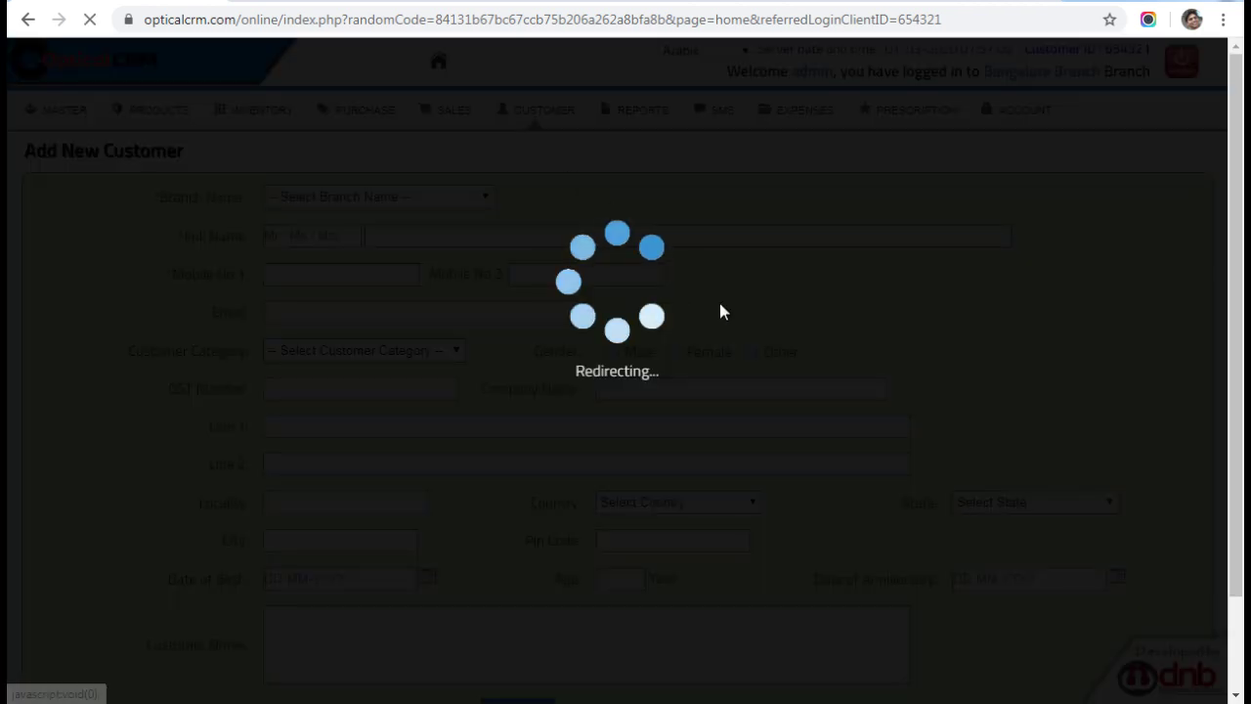
scroll(729, 379, "down", 5)
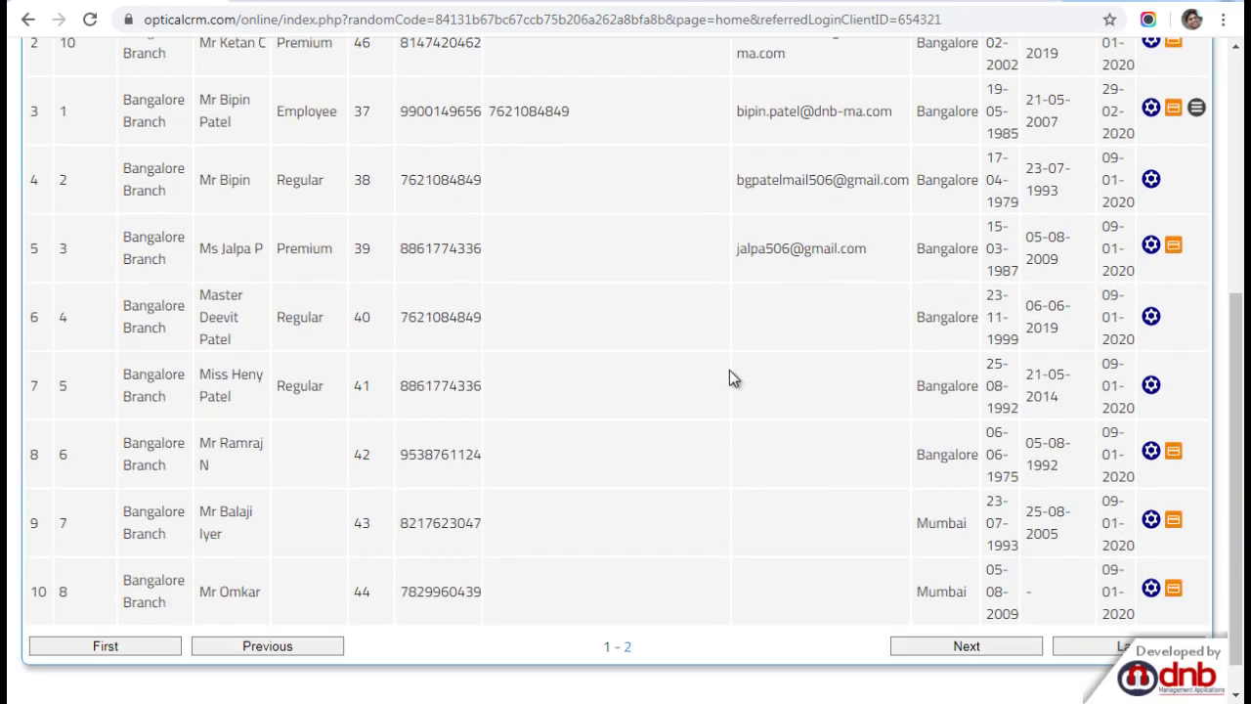
scroll(729, 378, "up", 5)
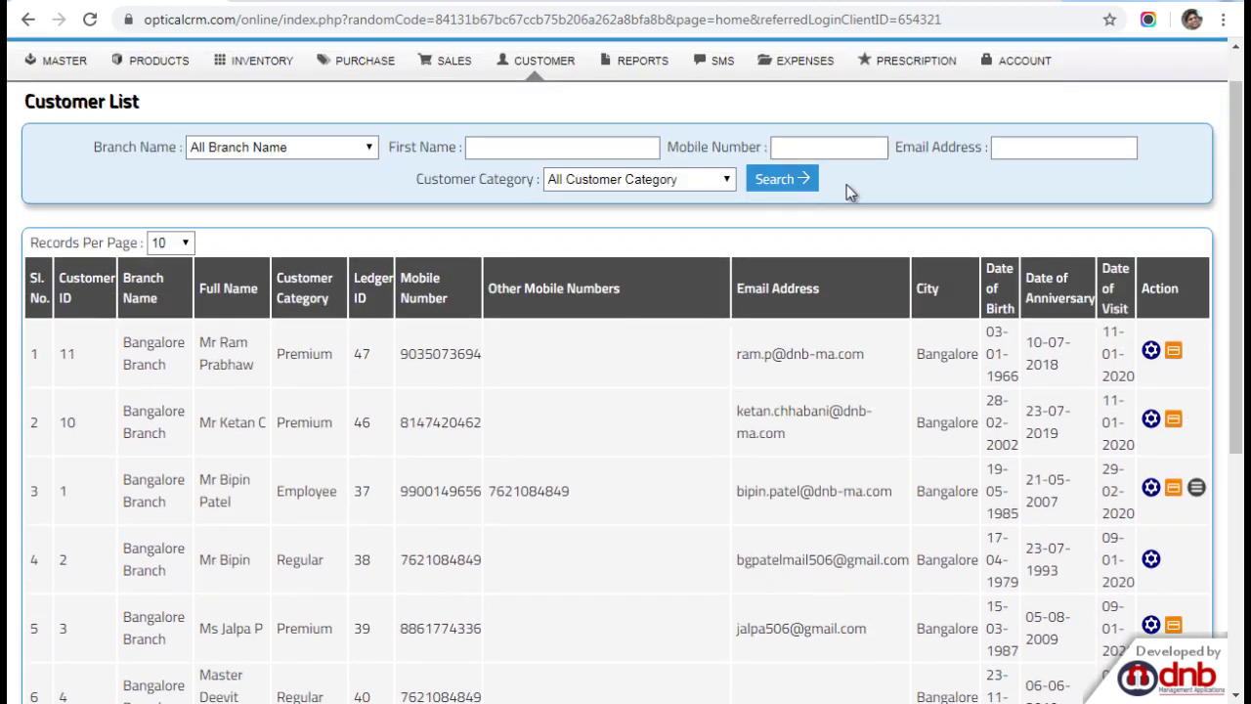
View the DND Customers page and the Customer Category page
left_click(514, 64)
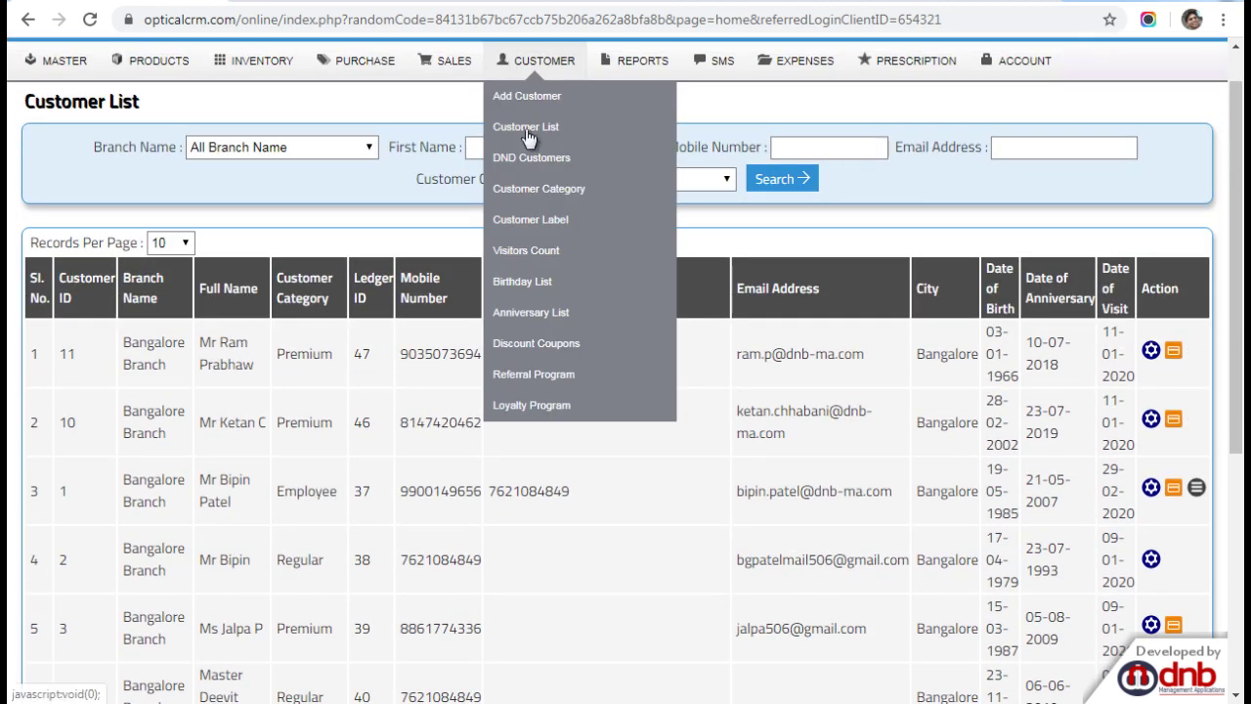
left_click(536, 159)
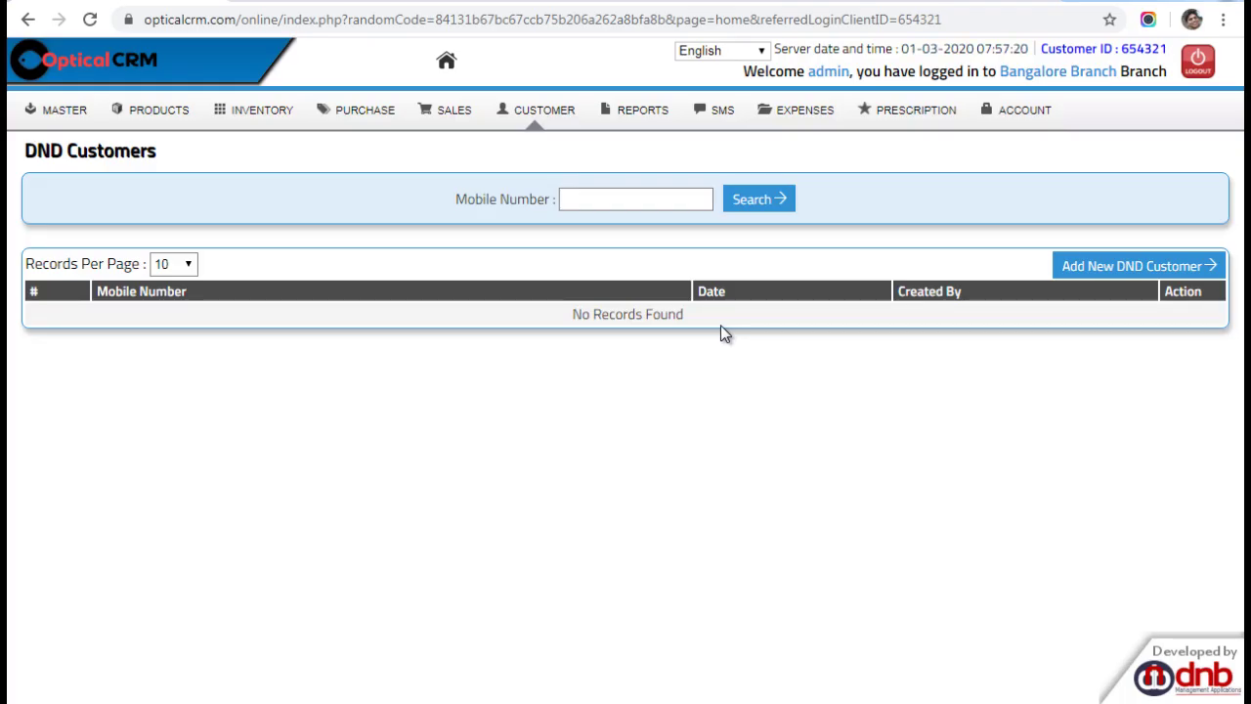
mouse_move(550, 124)
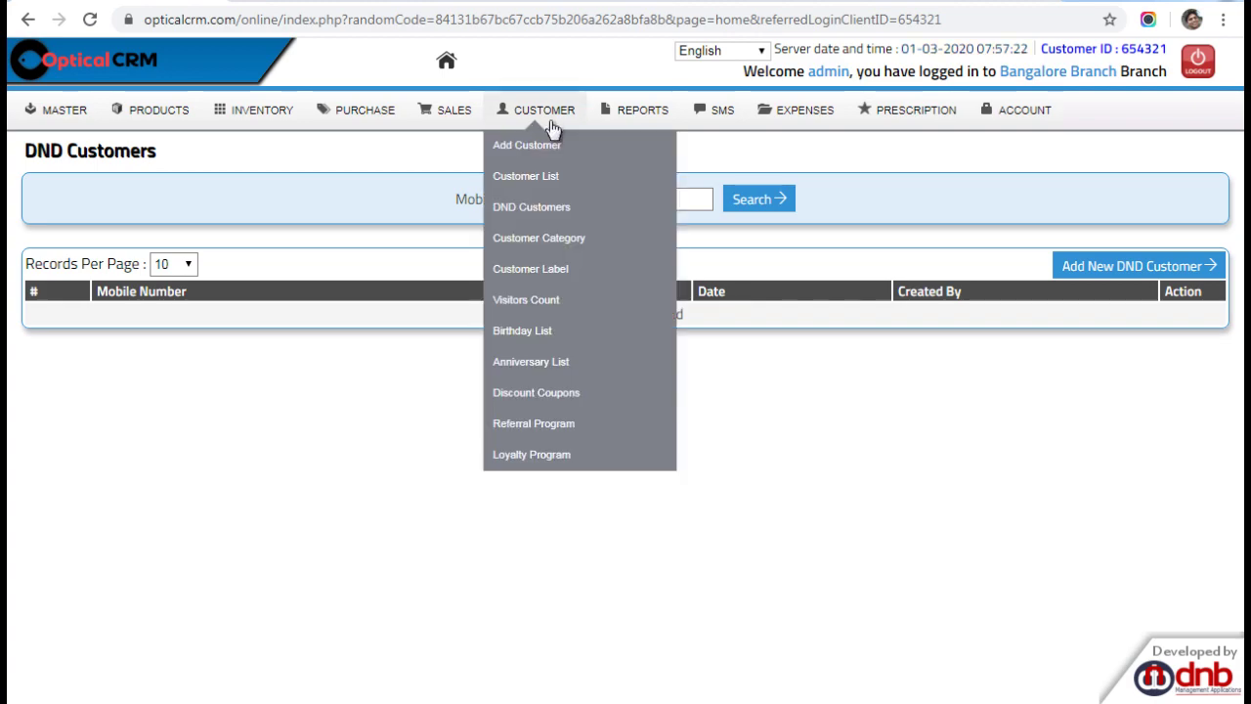
left_click(553, 243)
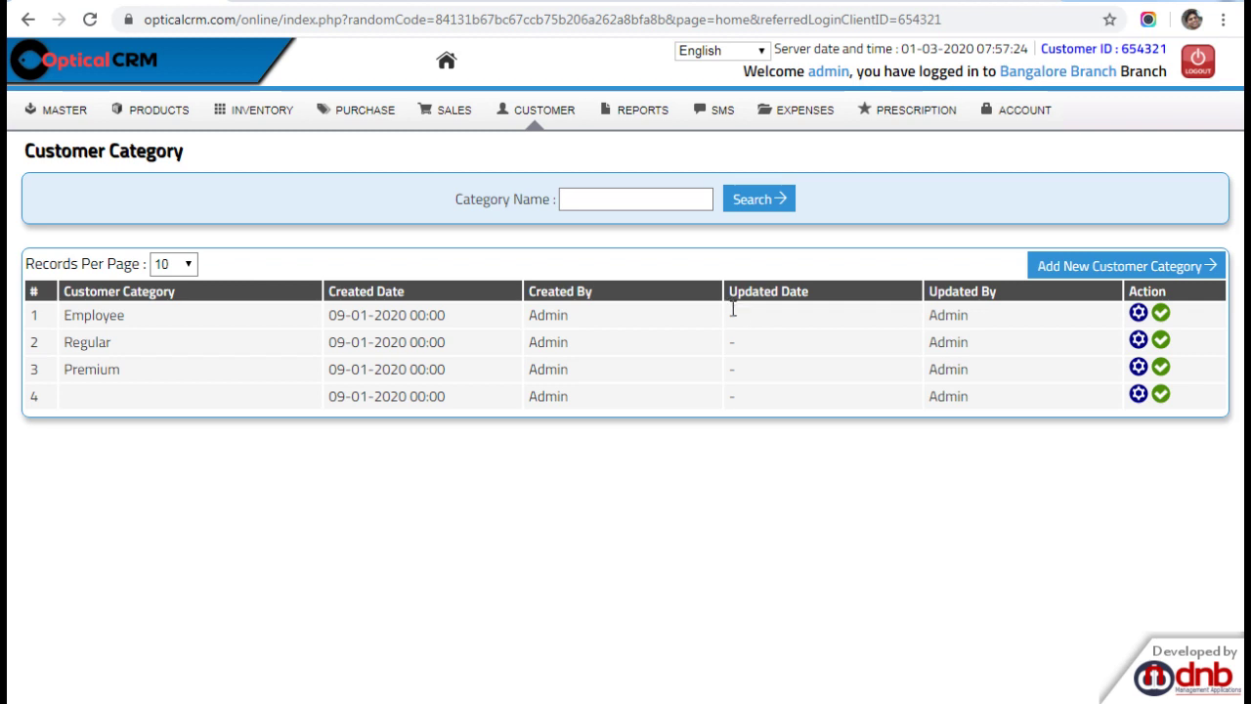
Generate the customer label PDF with Existing Data as the customer database
mouse_move(558, 115)
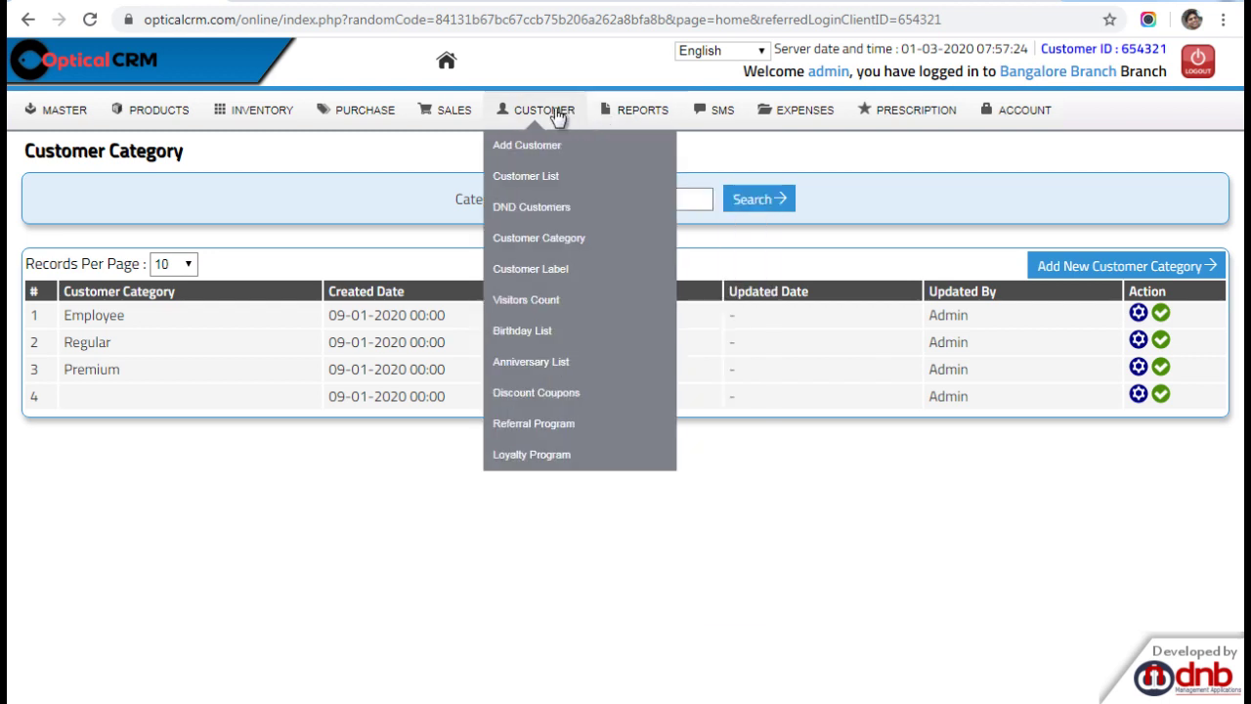
left_click(533, 269)
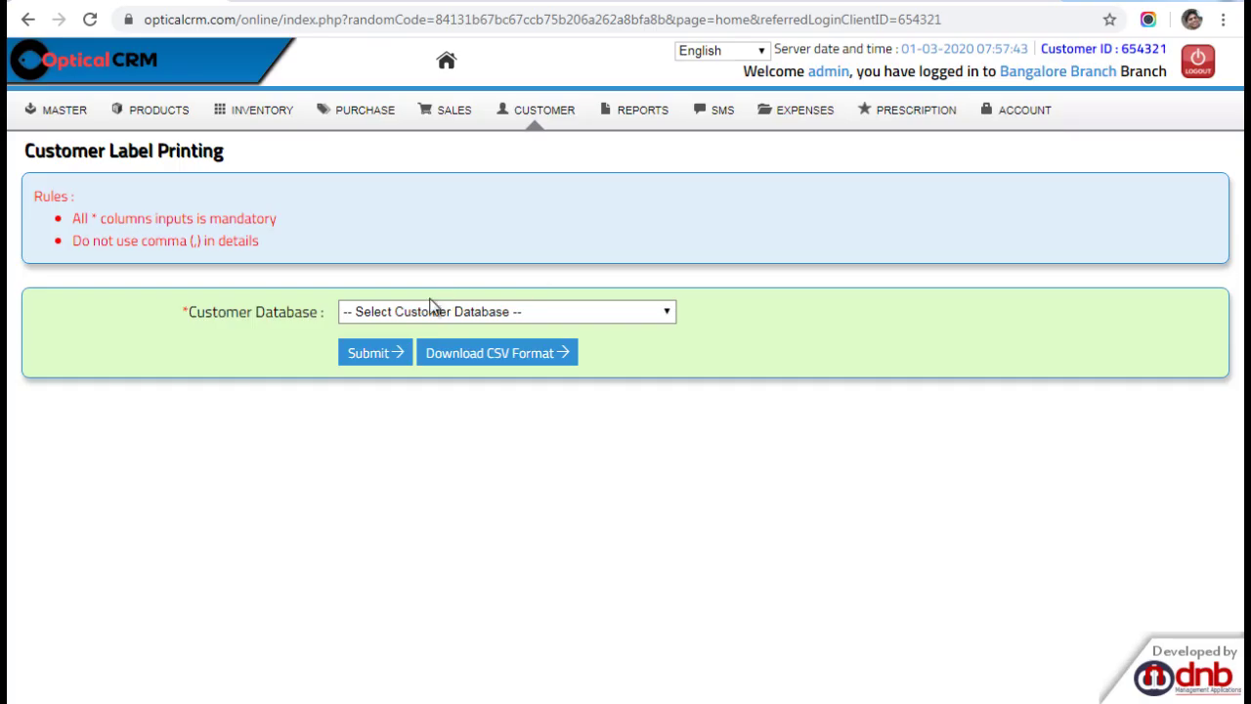
left_click(433, 310)
left_click(391, 349)
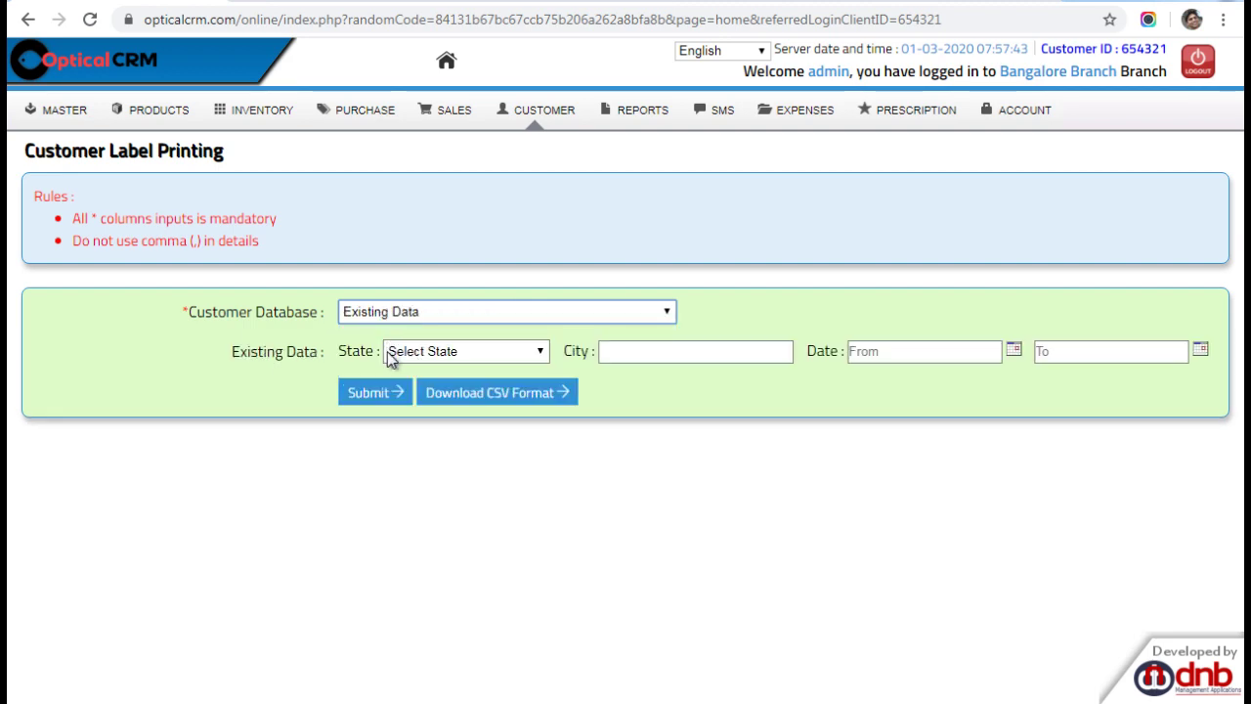
left_click(388, 393)
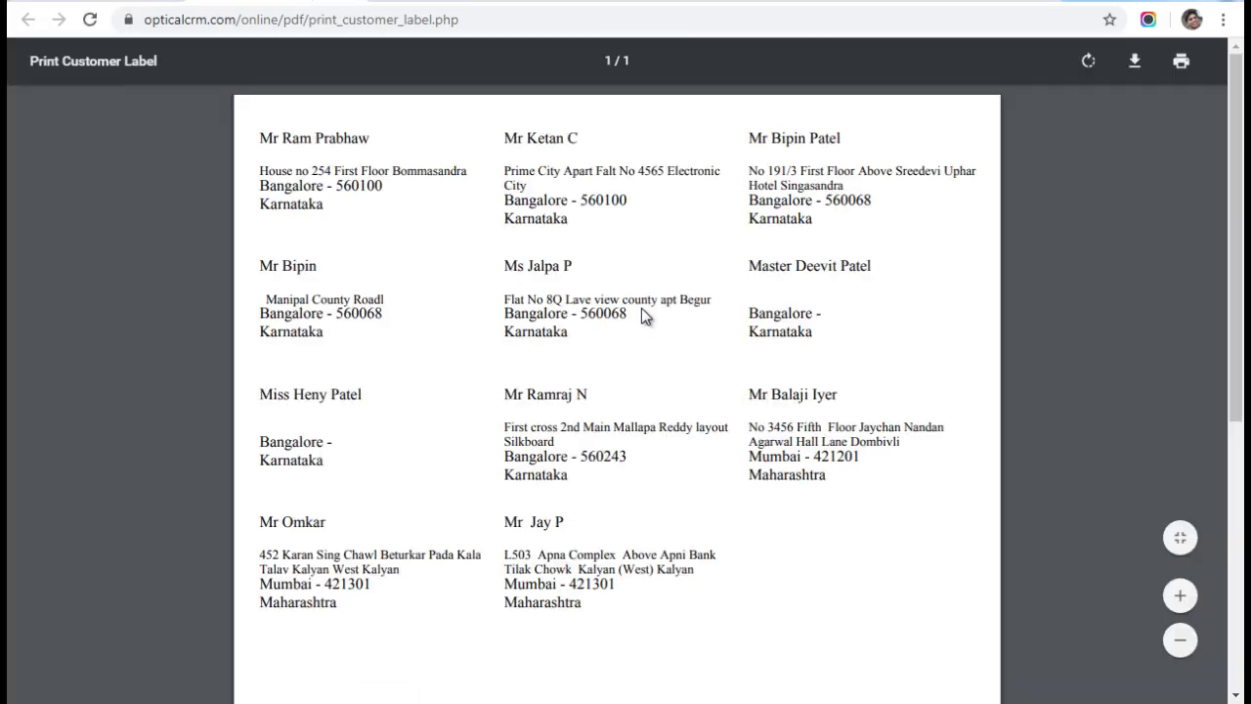
Look through the generated customer address labels and return to the Customer Label Printing page
scroll(641, 308, "down", 2)
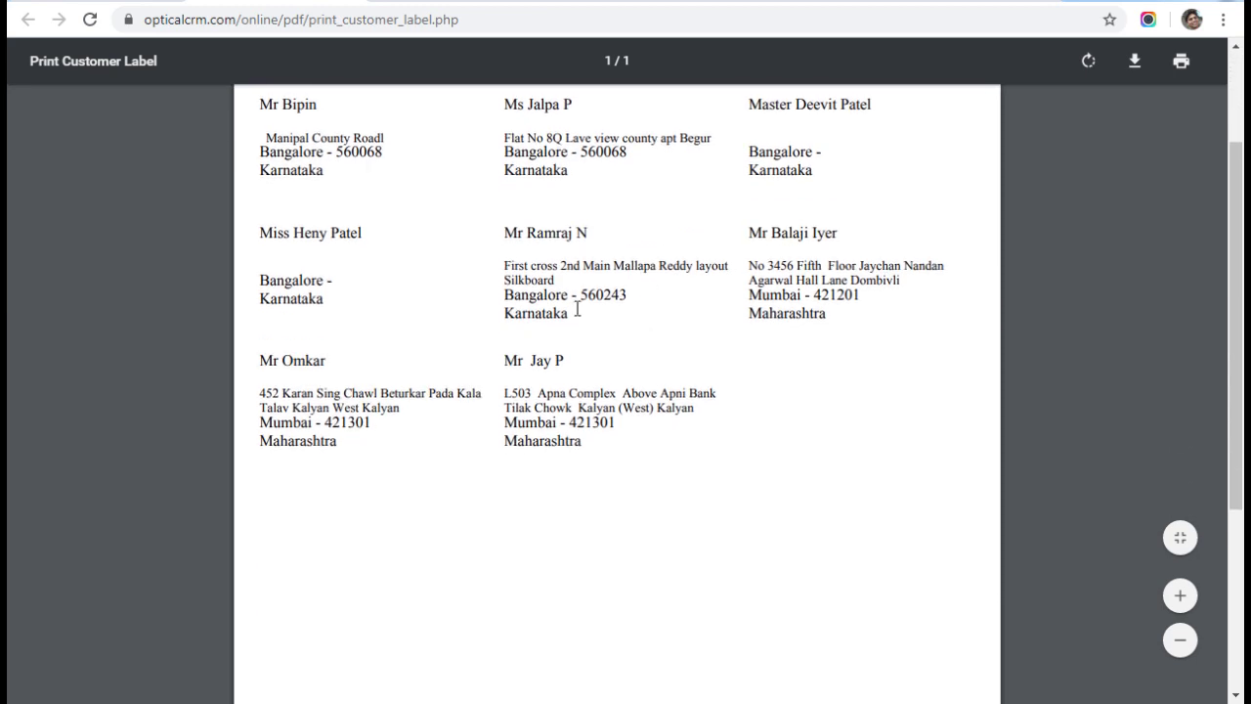
scroll(164, 111, "down", 3)
left_click(354, 1)
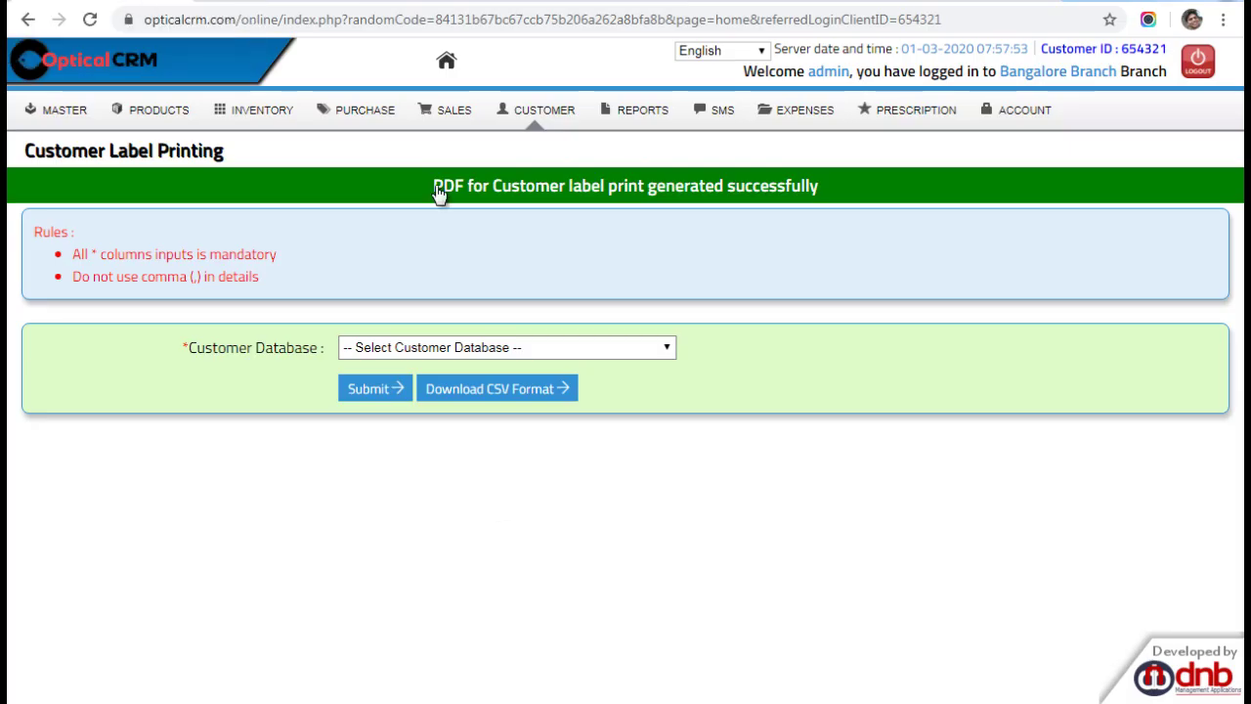
View the Birthday List and look over its customer records, search filters and export option
mouse_move(513, 103)
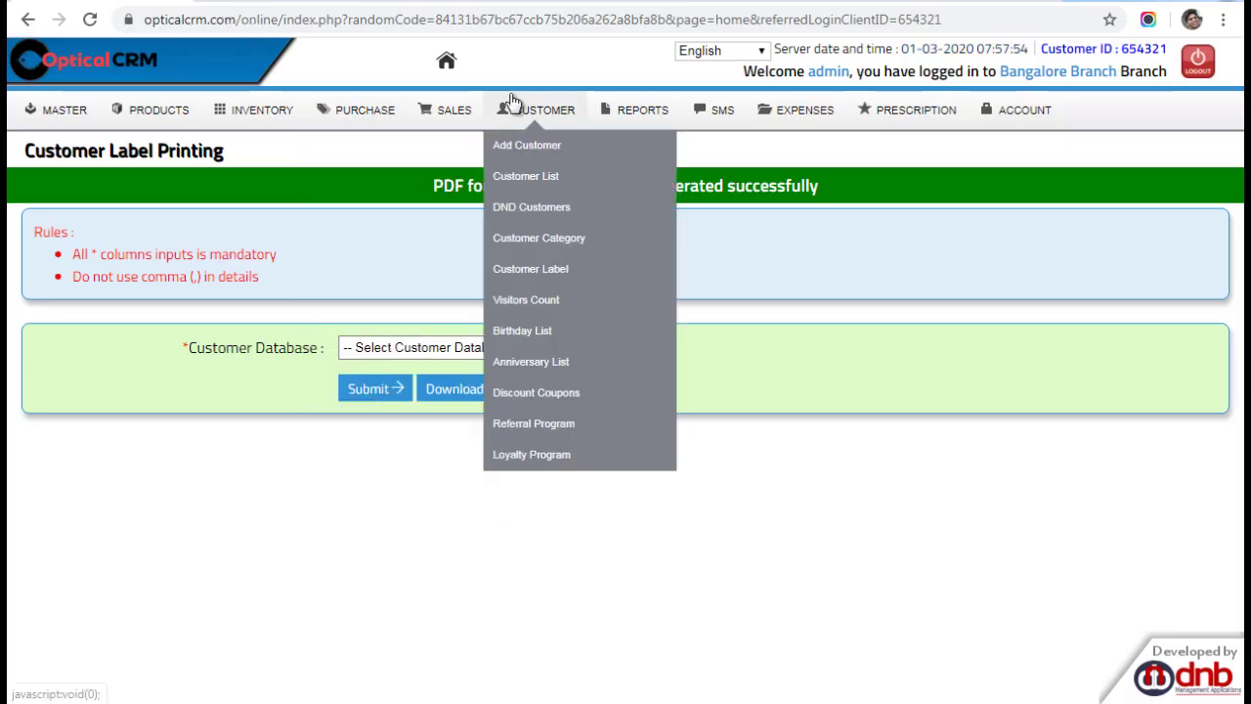
left_click(536, 333)
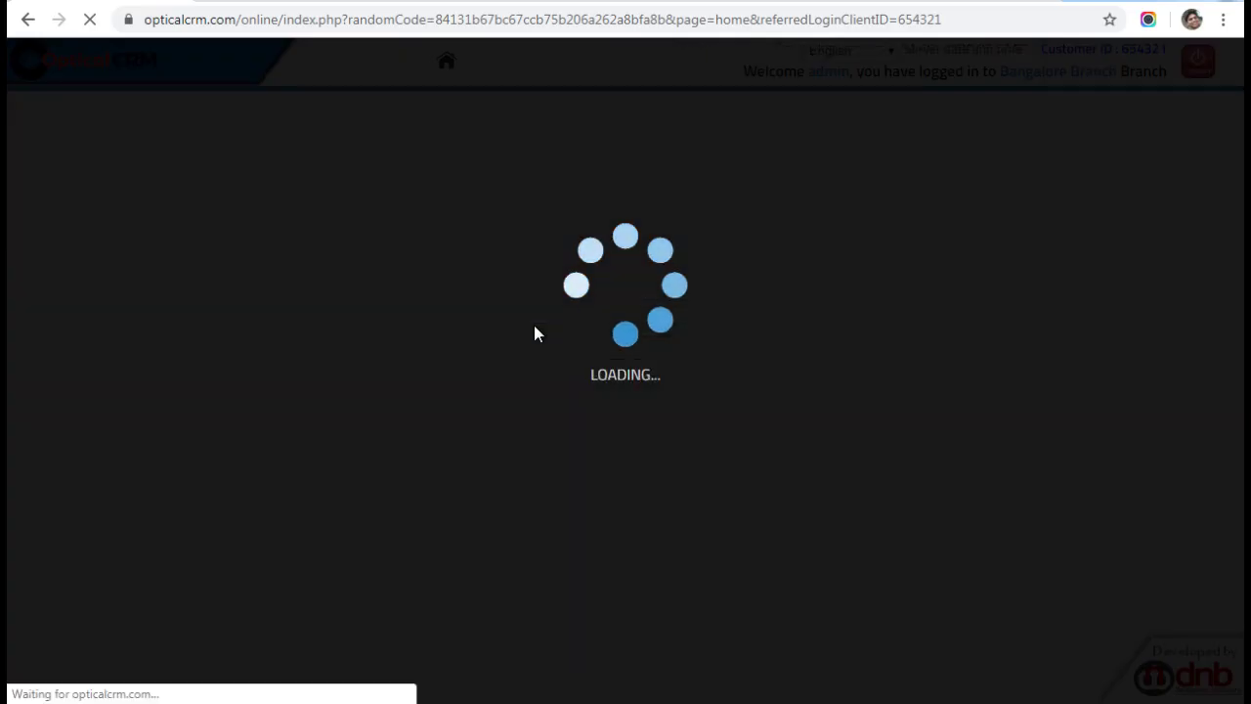
scroll(534, 332, "down", 1)
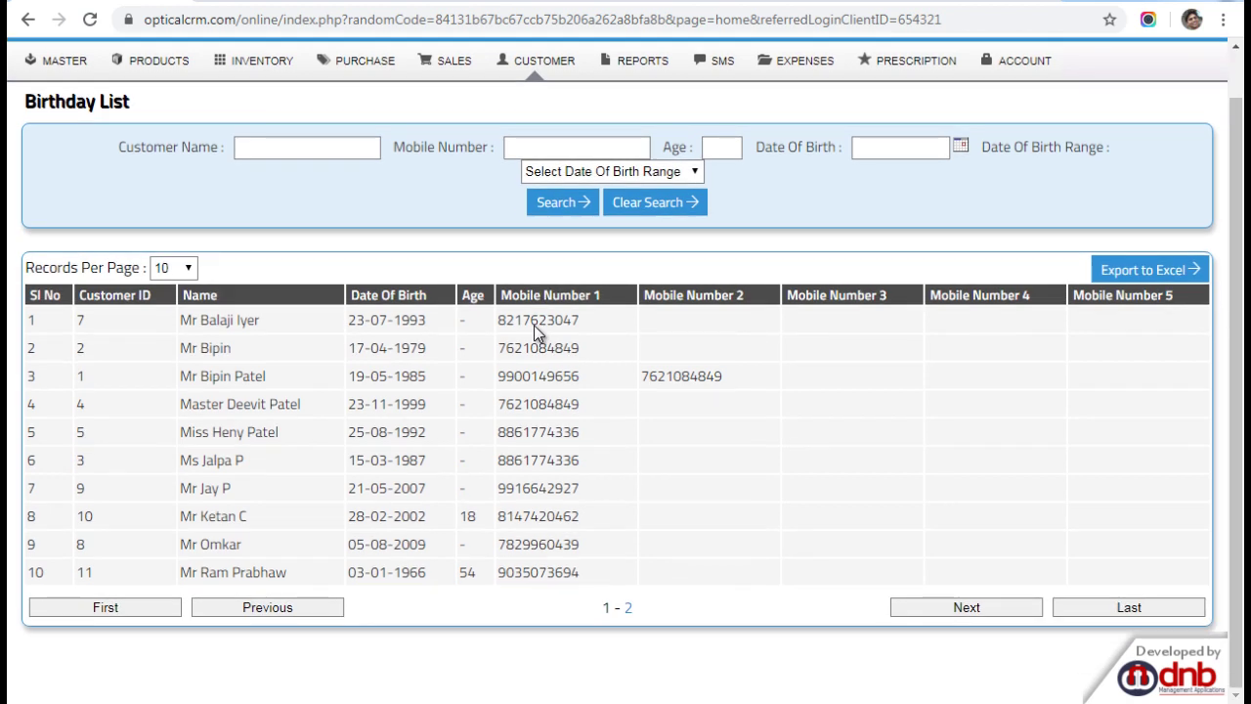
scroll(533, 325, "up", 1)
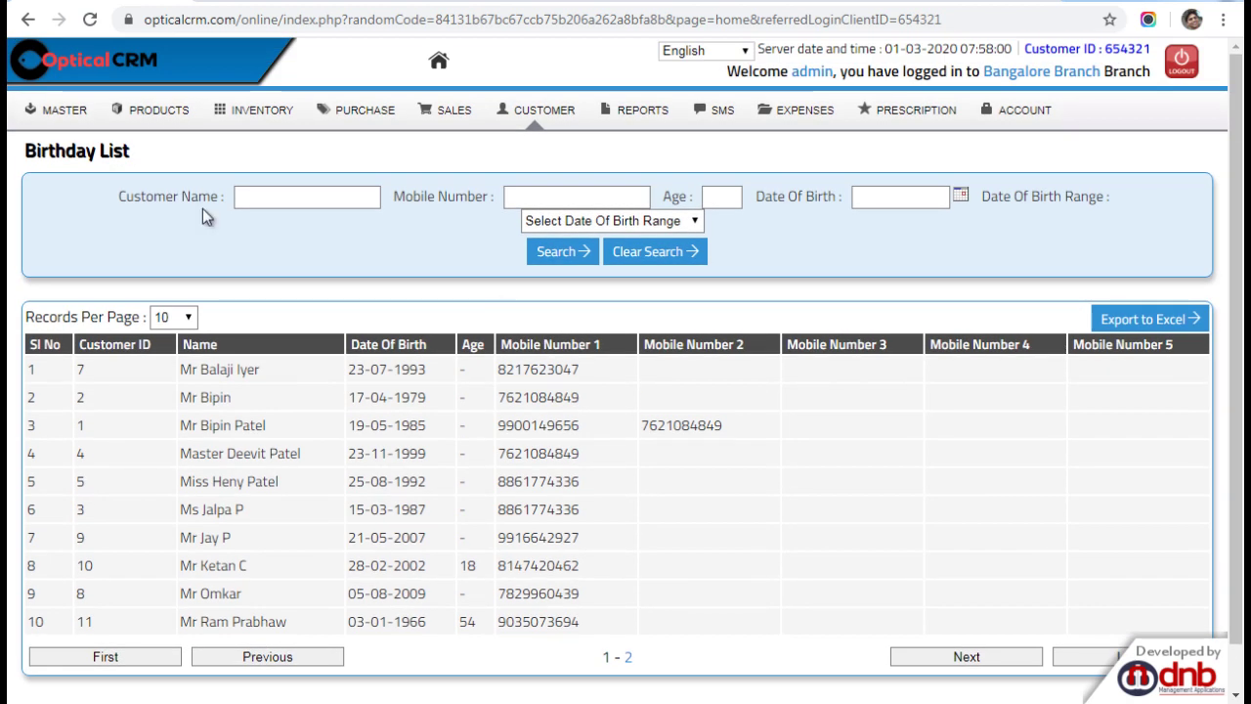
mouse_move(23, 105)
scroll(371, 279, "down", 1)
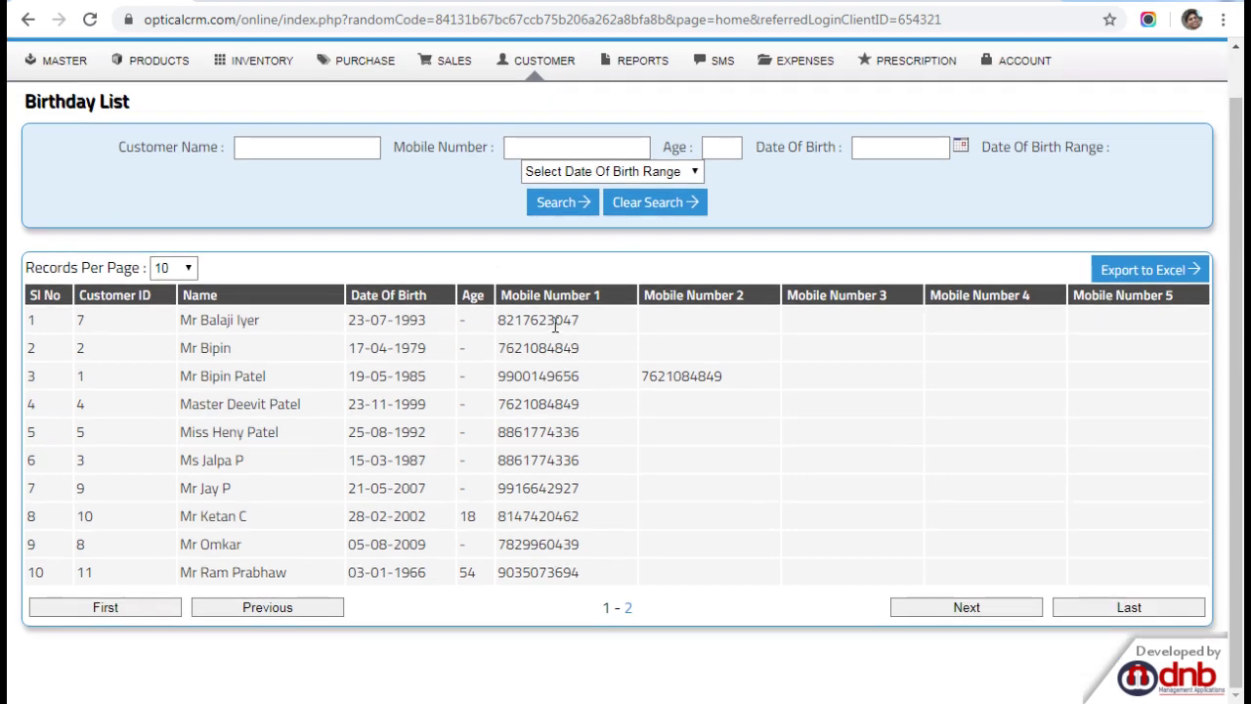
scroll(544, 268, "up", 1)
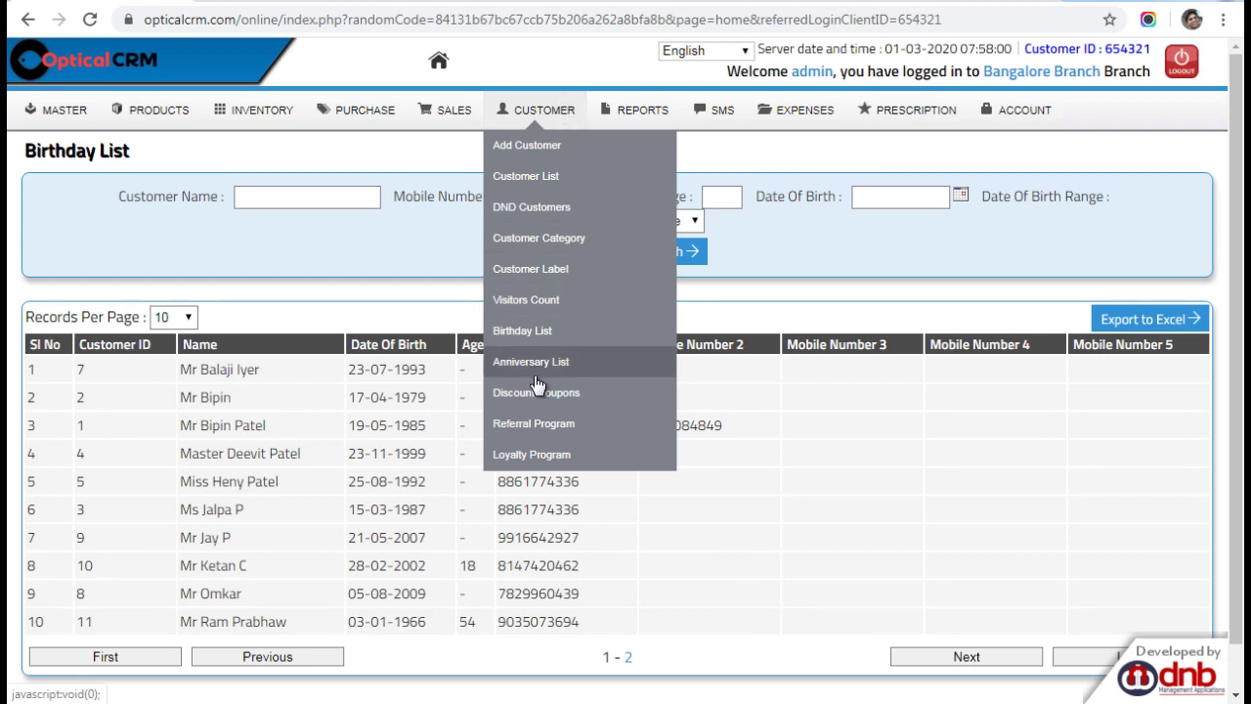
View the Discount Coupons page and the Referral Program page
left_click(532, 399)
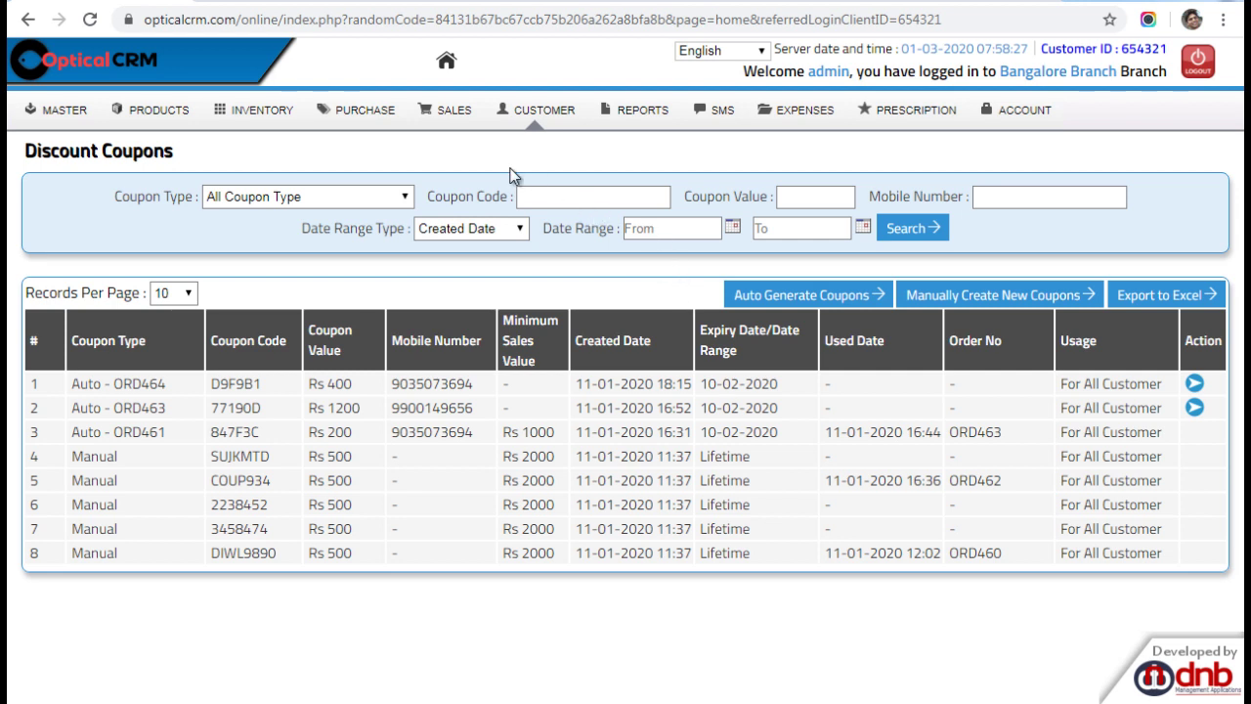
mouse_move(510, 111)
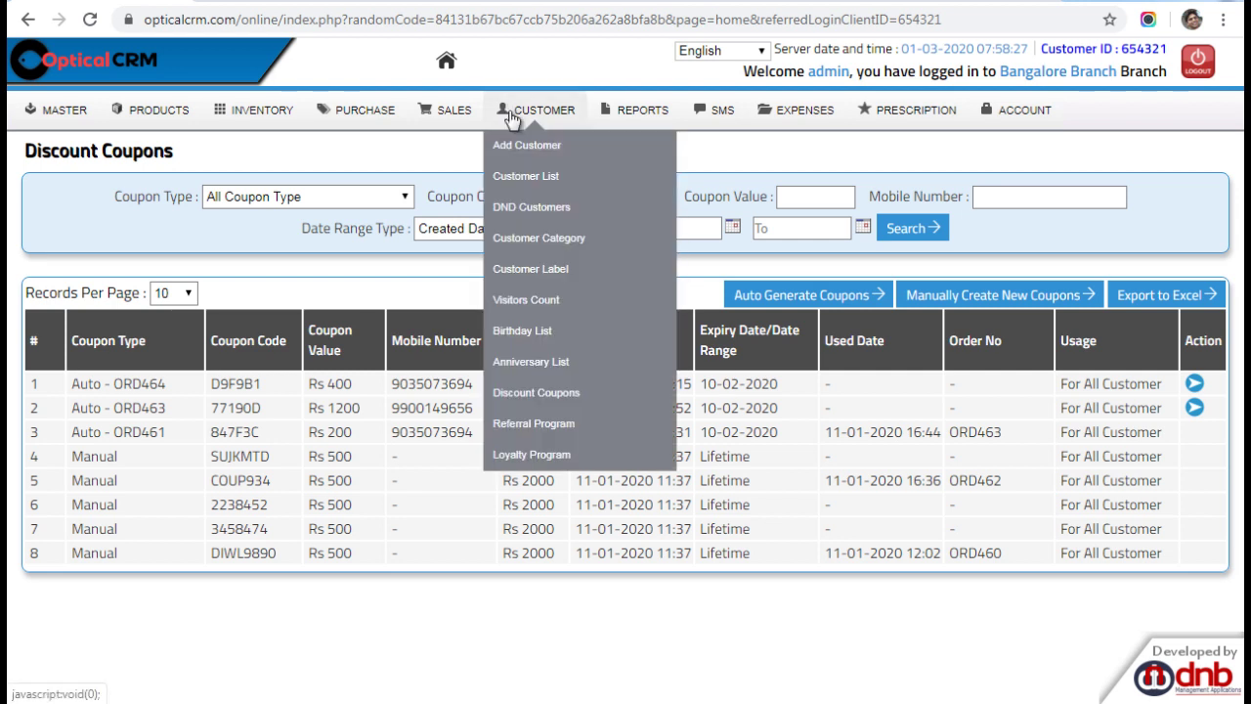
left_click(535, 426)
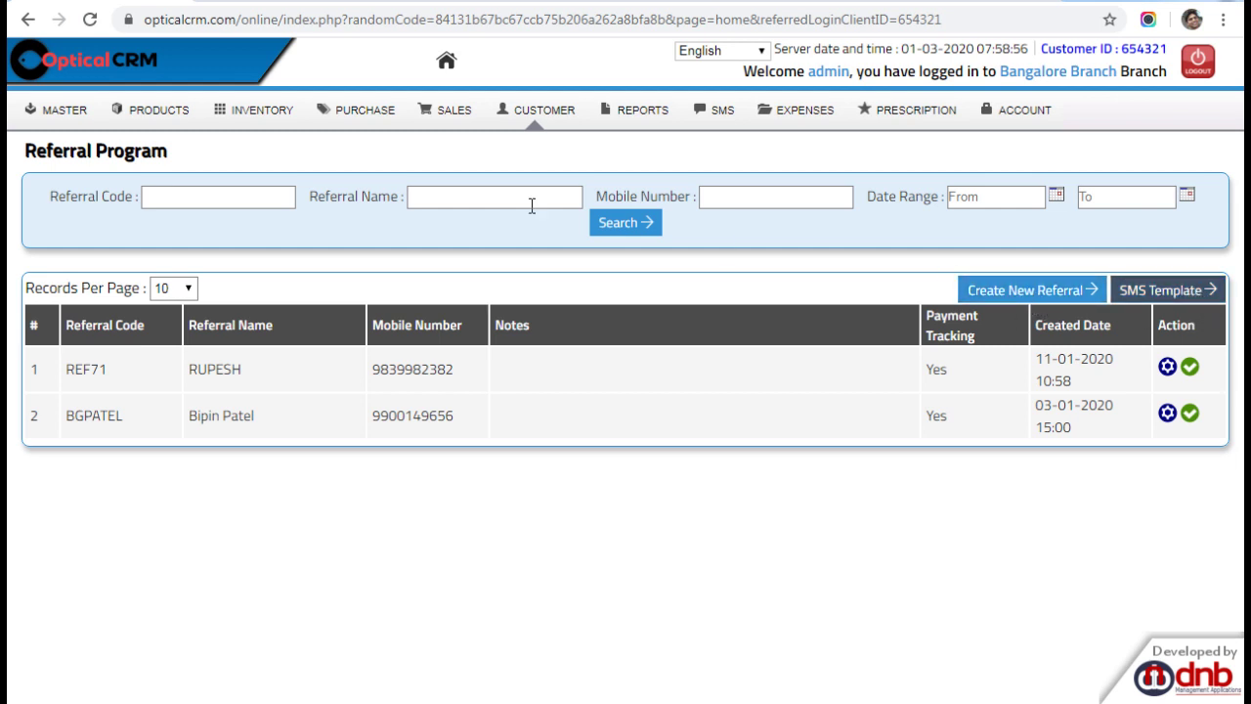
Locate the Referral Payments function among the account functions, and view the Loyalty Program page
mouse_move(564, 137)
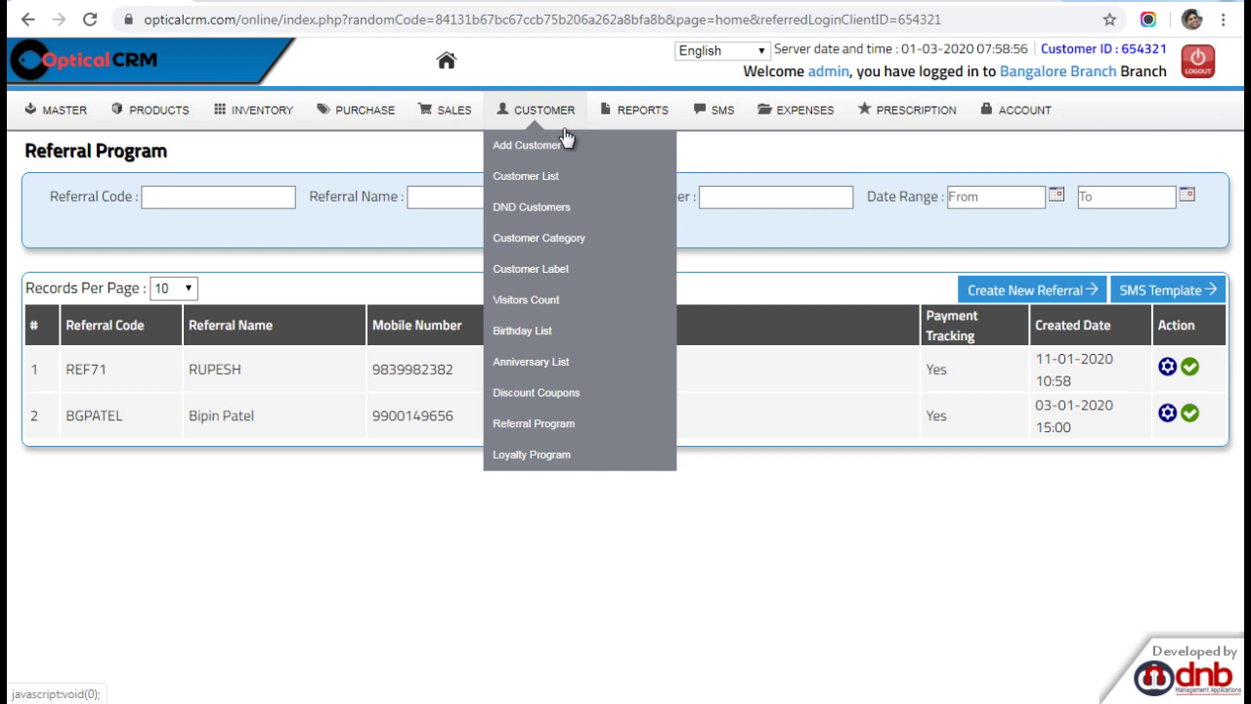
mouse_move(1027, 111)
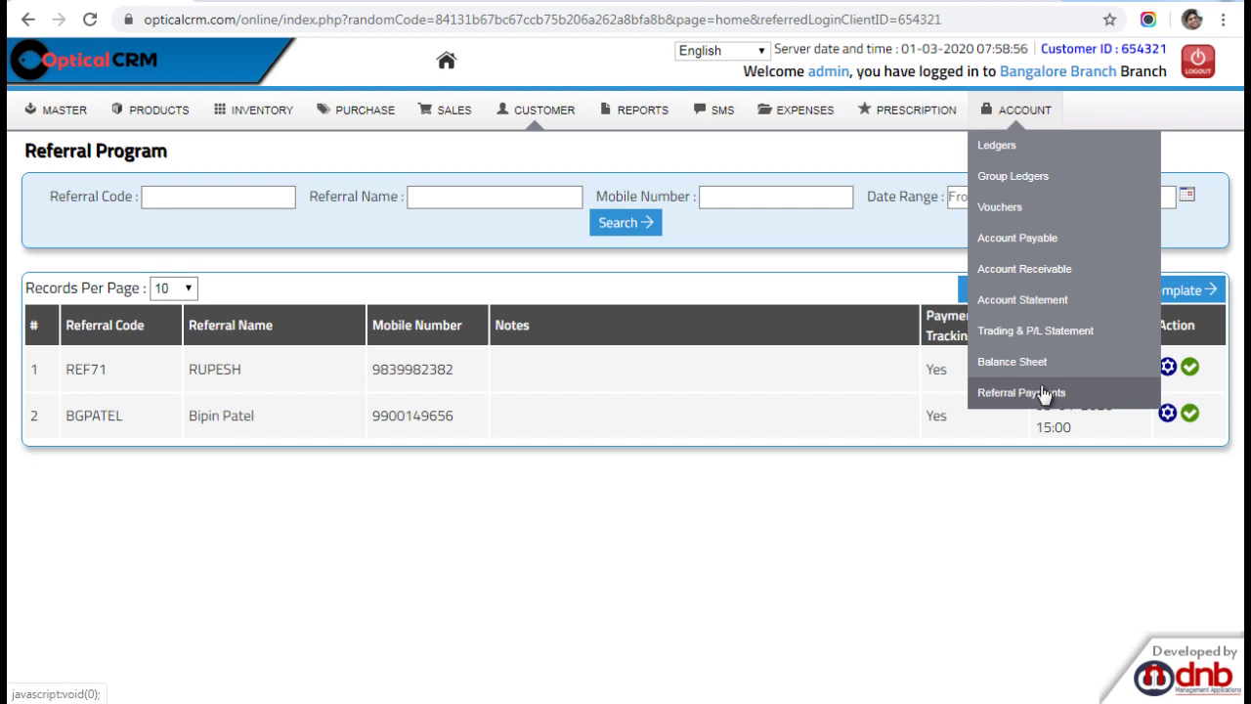
mouse_move(518, 119)
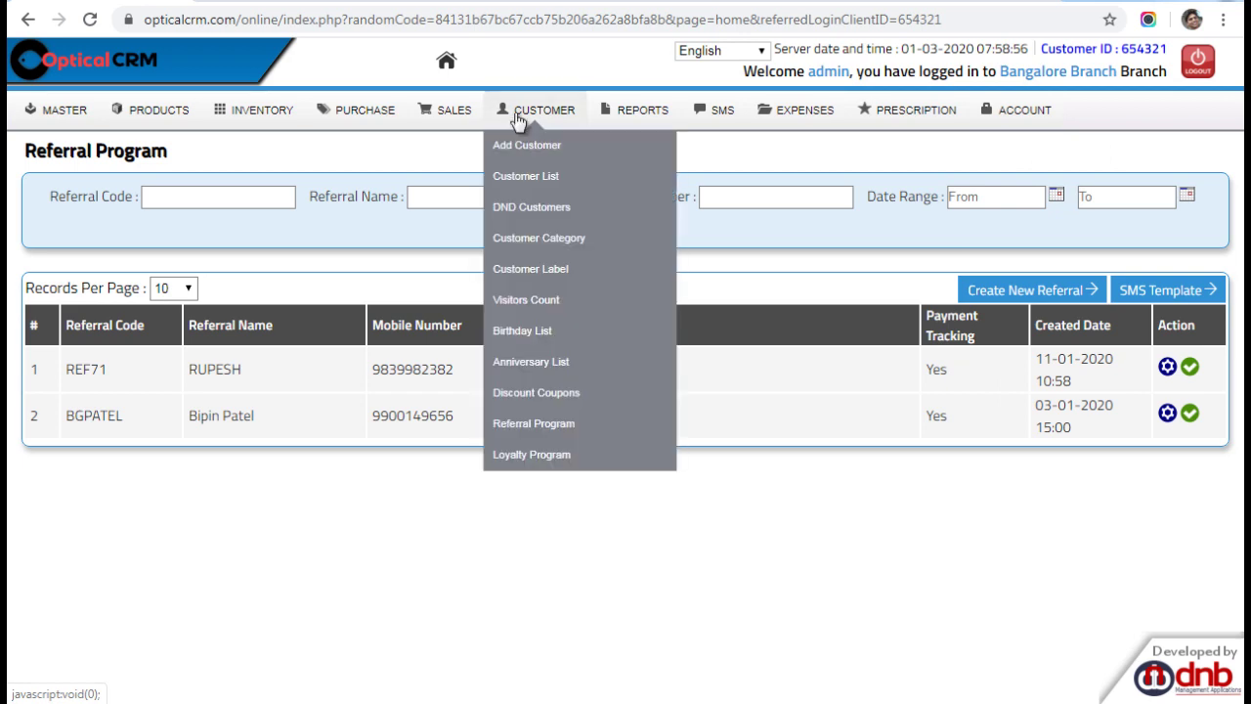
left_click(543, 455)
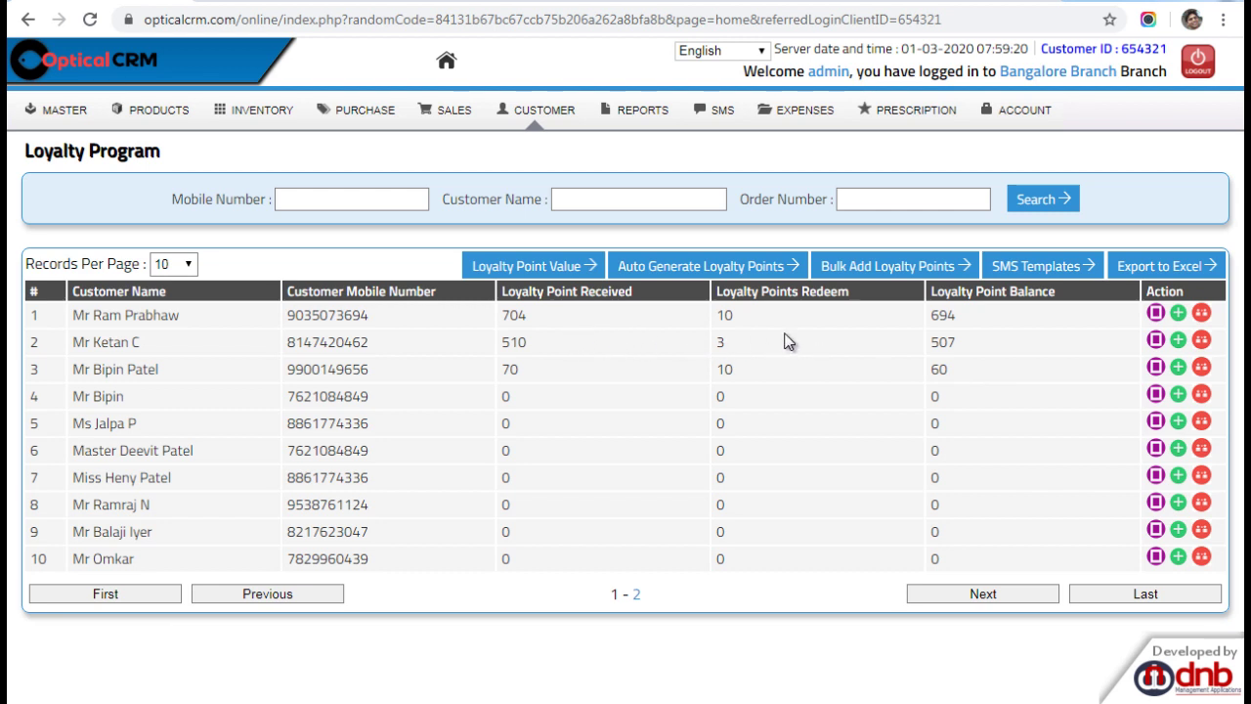
Look over the available customer functions and reports, and view the Sales Report page
mouse_move(537, 130)
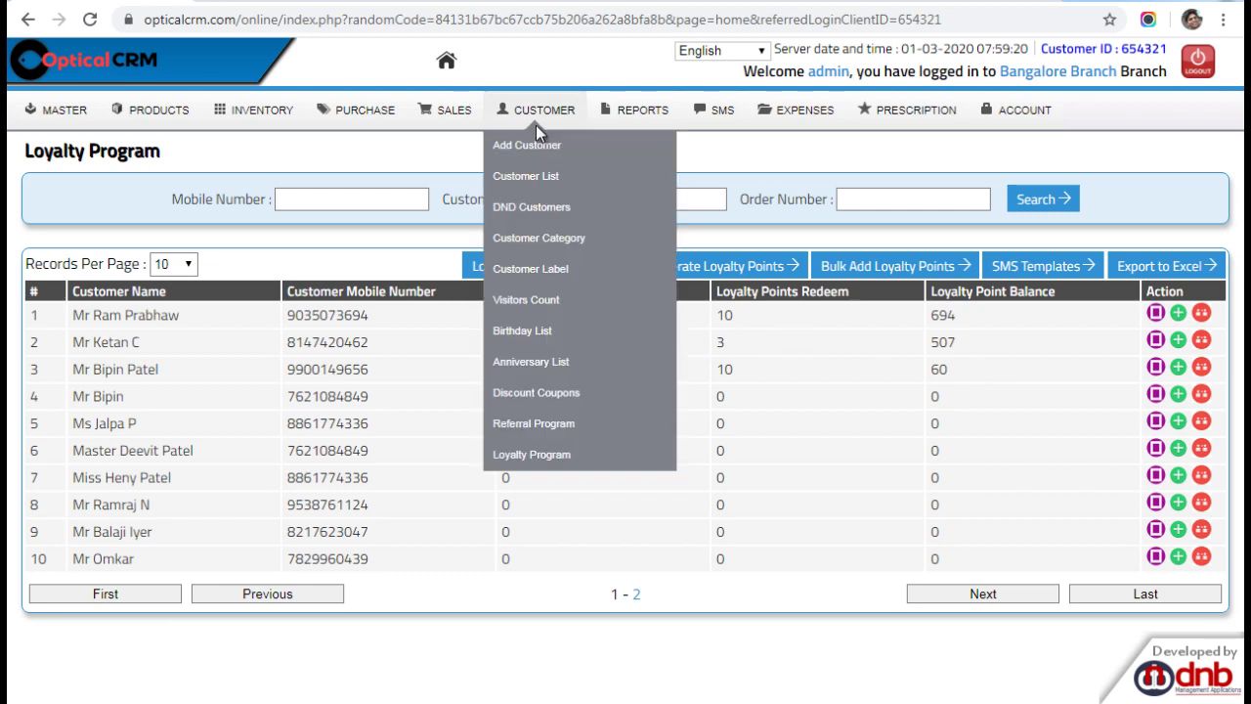
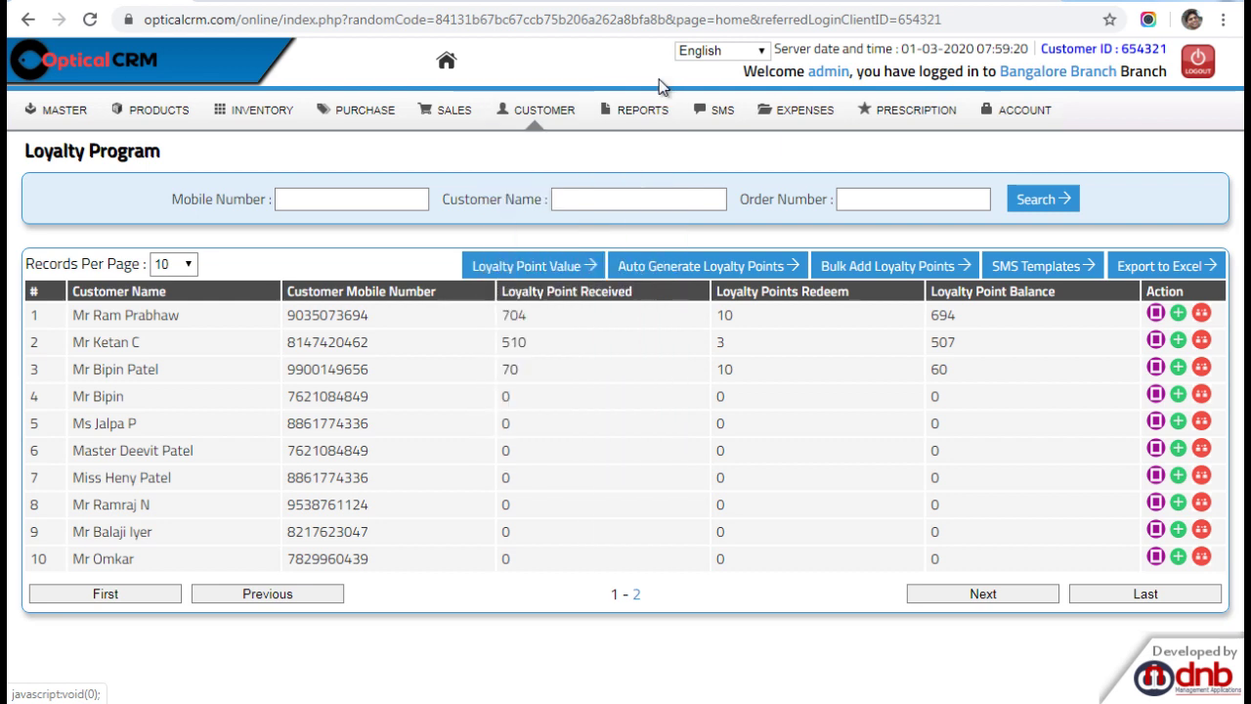
mouse_move(649, 111)
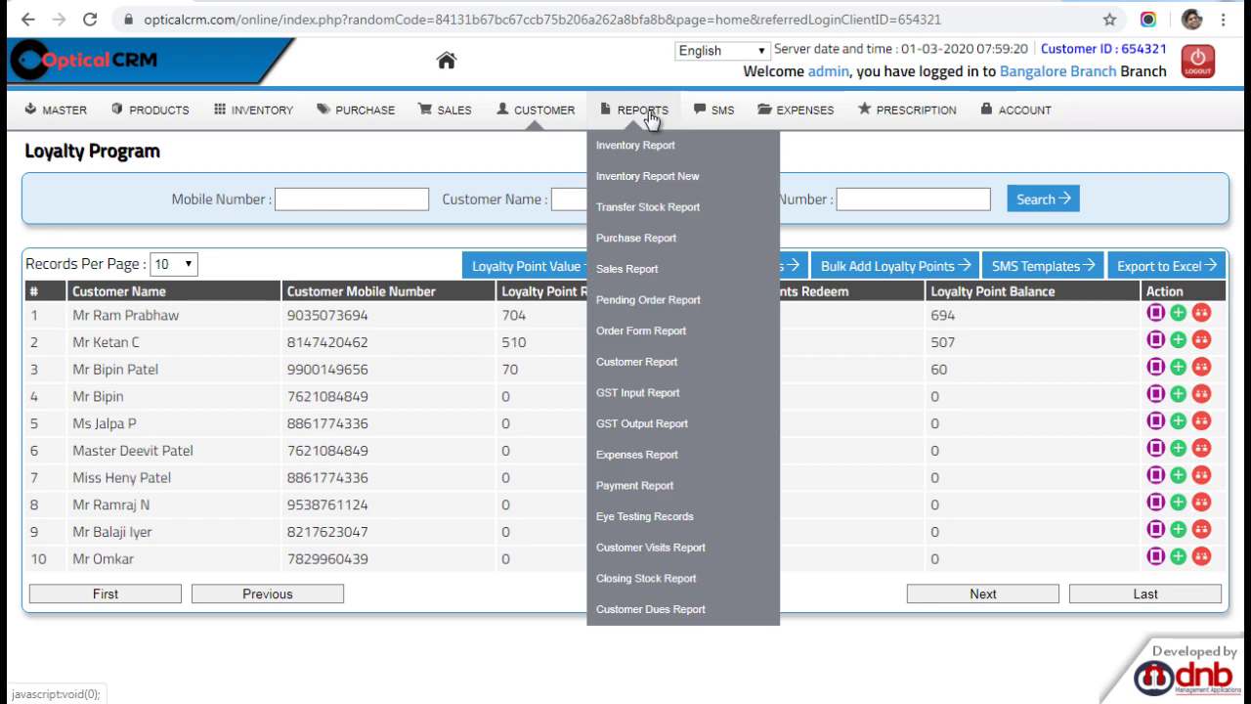
left_click(669, 271)
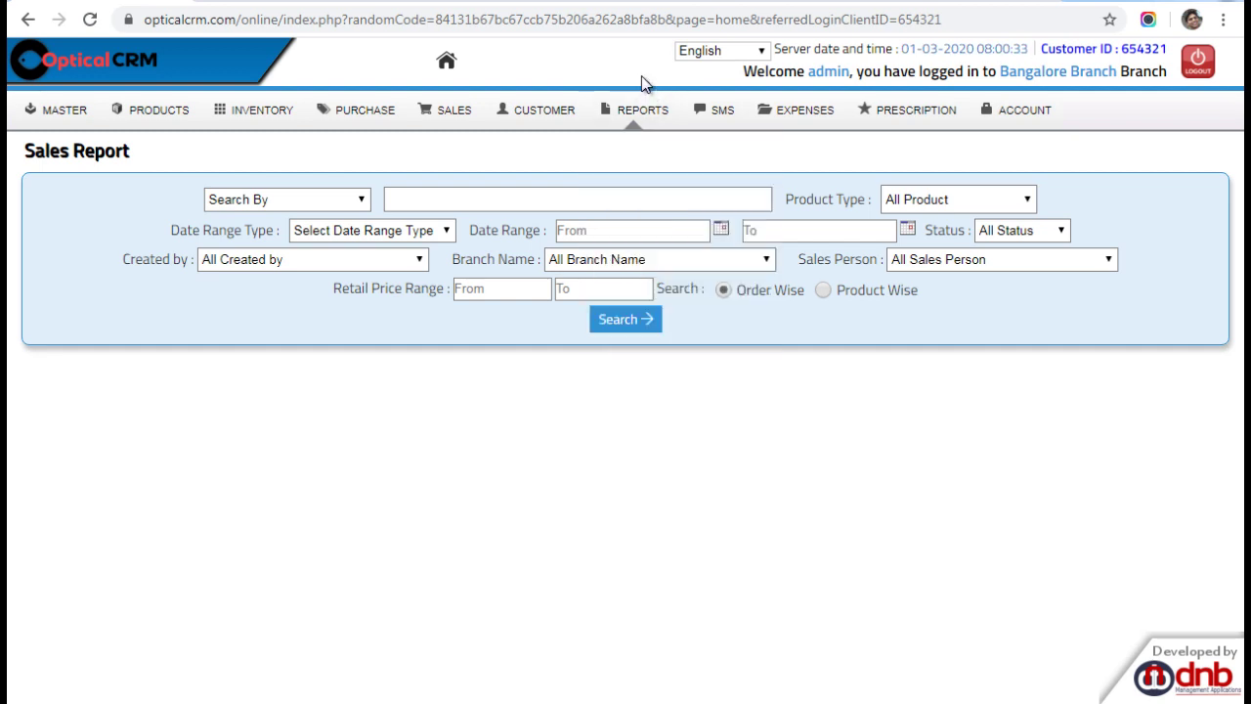
Generate the Customer Report for all branches, users and customer categories, and look over its records and download option
mouse_move(643, 110)
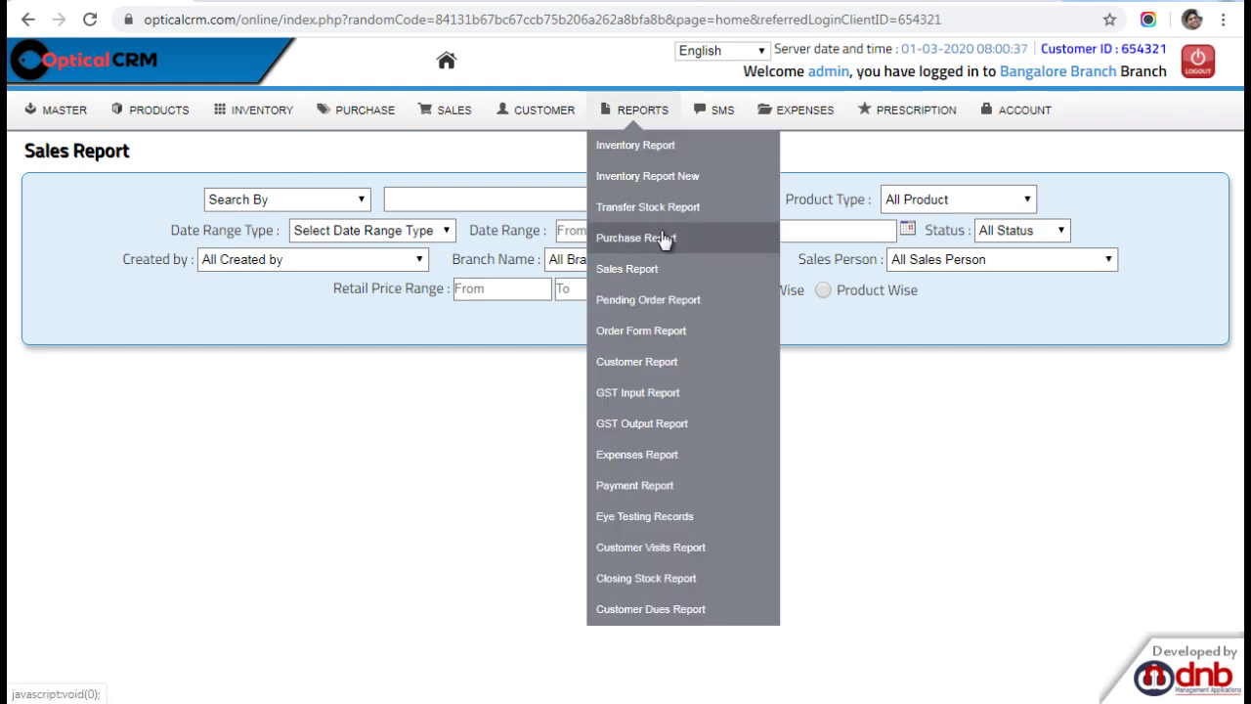
left_click(678, 364)
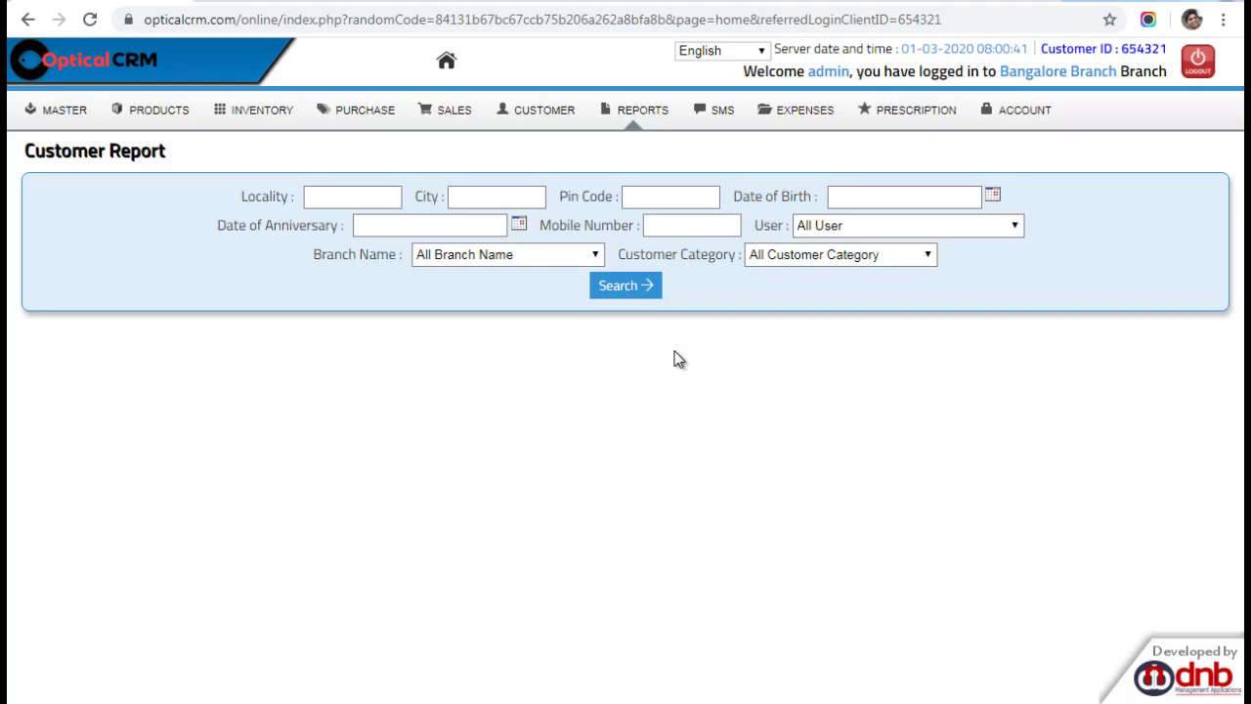
left_click(642, 288)
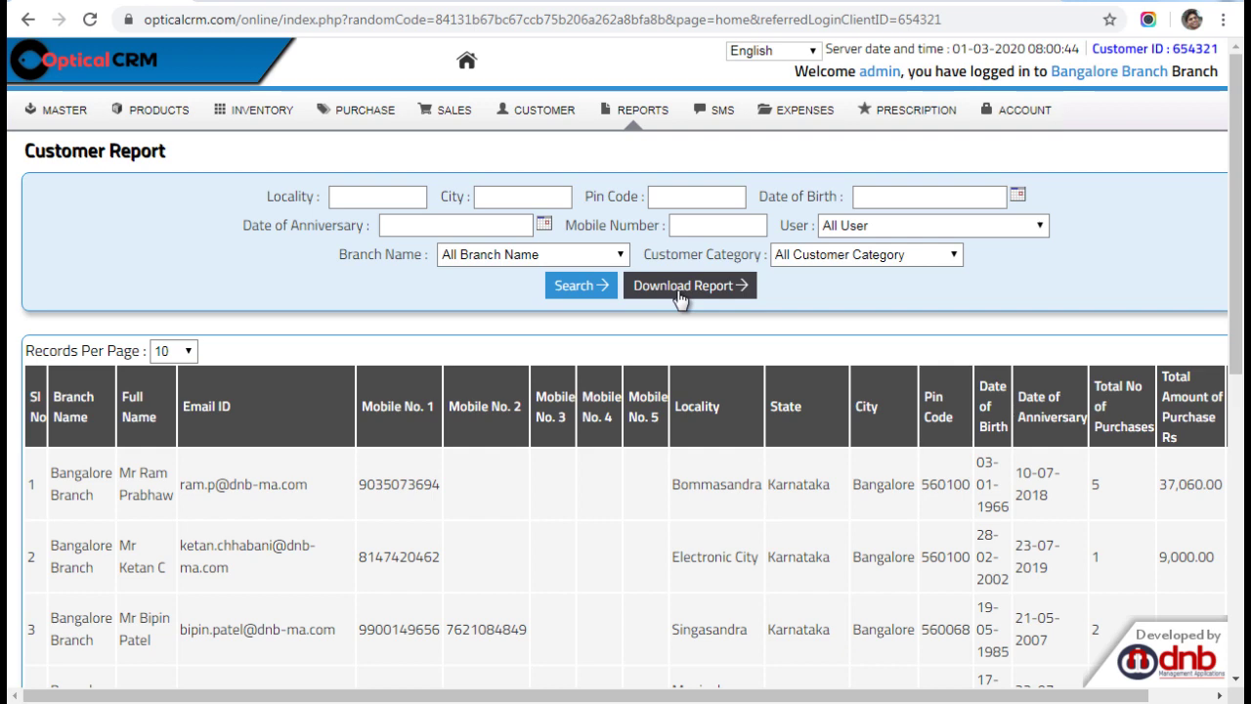
scroll(738, 348, "down", 2)
scroll(738, 348, "up", 2)
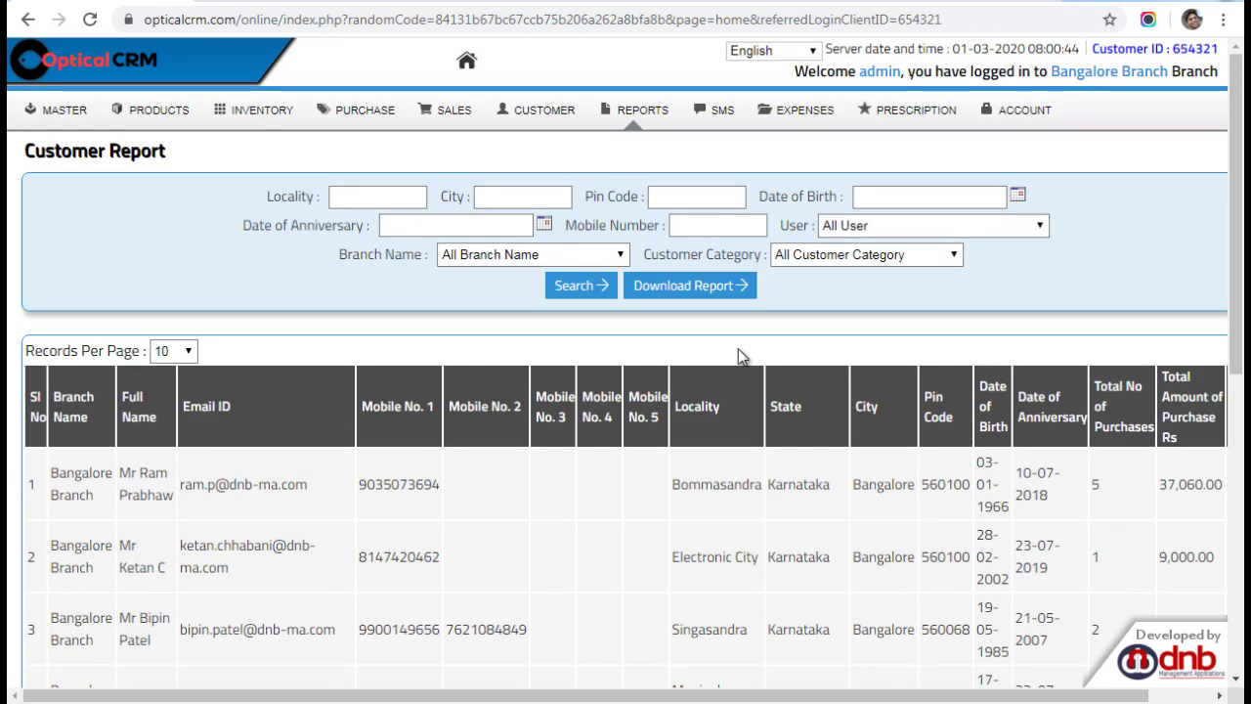
Generate the order-wise Sales Report for all branches and examine the totals in its branch summary table
left_click(645, 110)
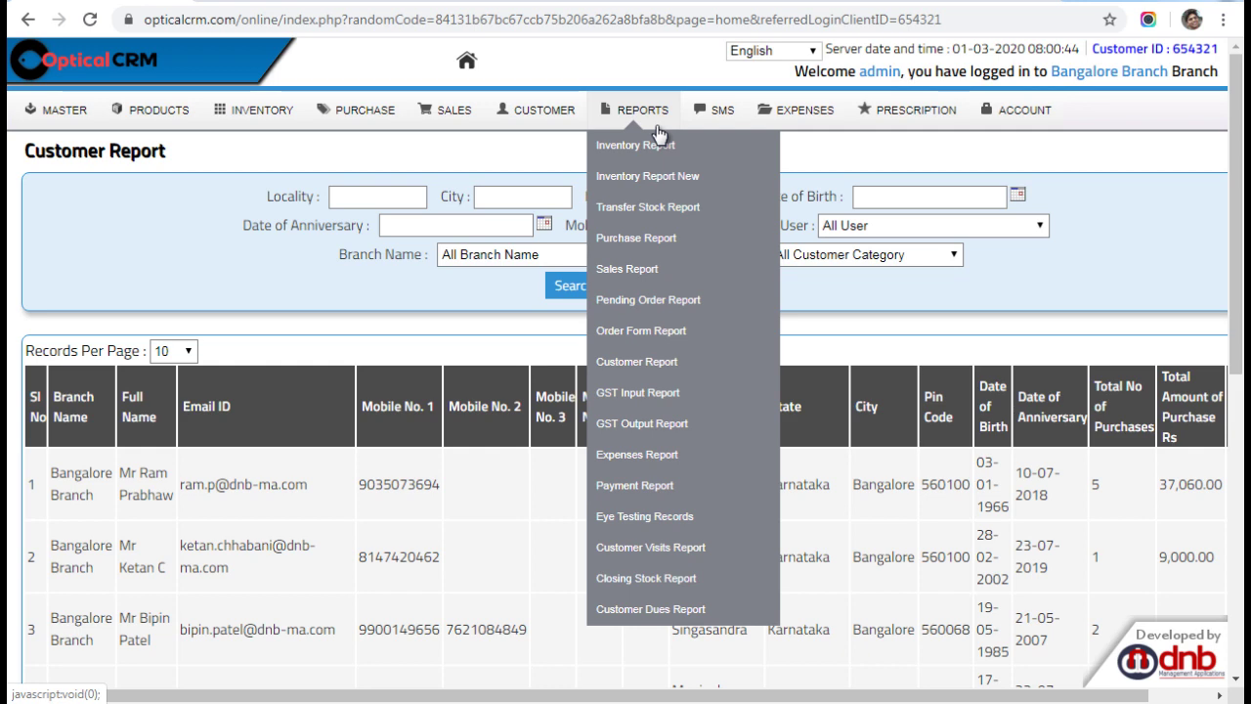
left_click(644, 270)
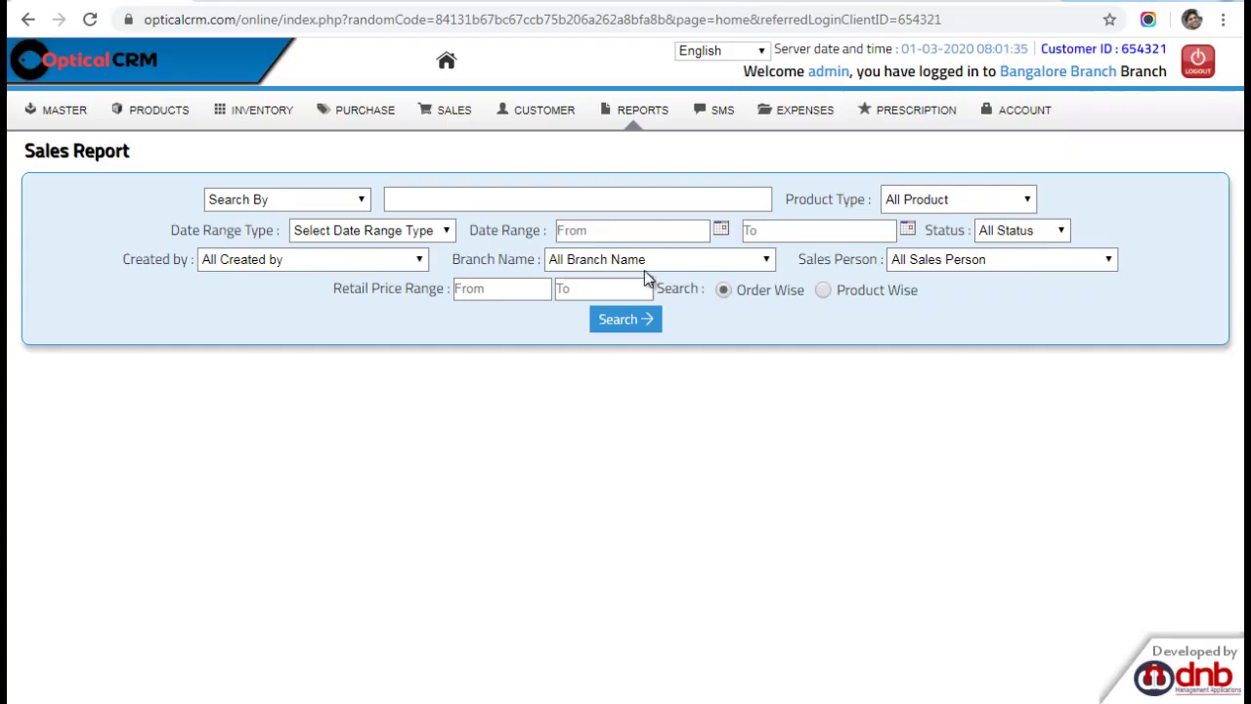
left_click(622, 318)
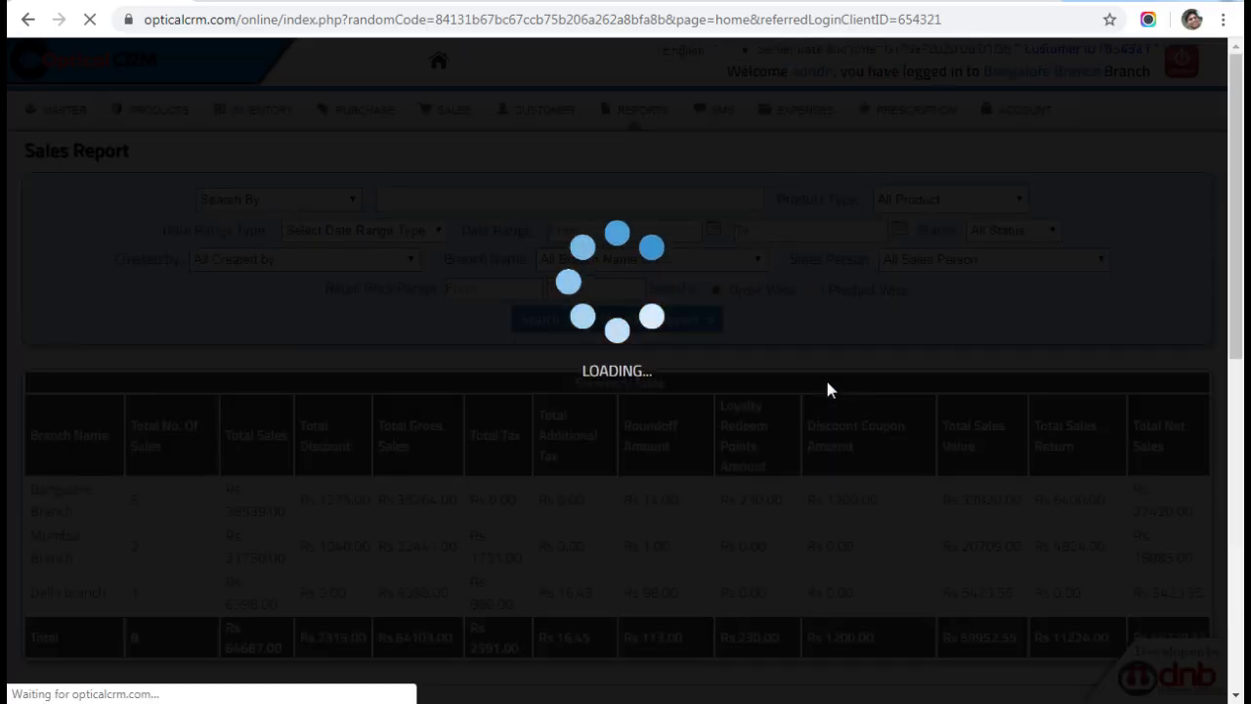
scroll(827, 384, "down", 2)
left_click_drag(43, 309, 63, 308)
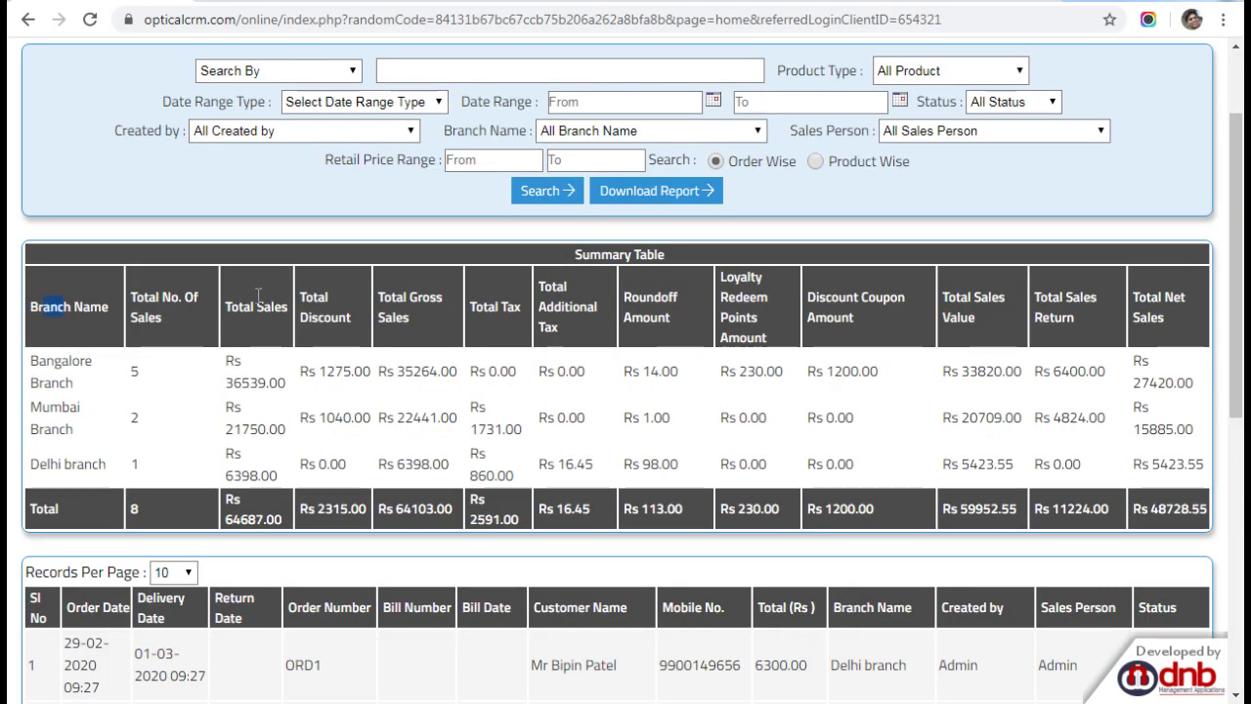
left_click_drag(257, 294, 1215, 495)
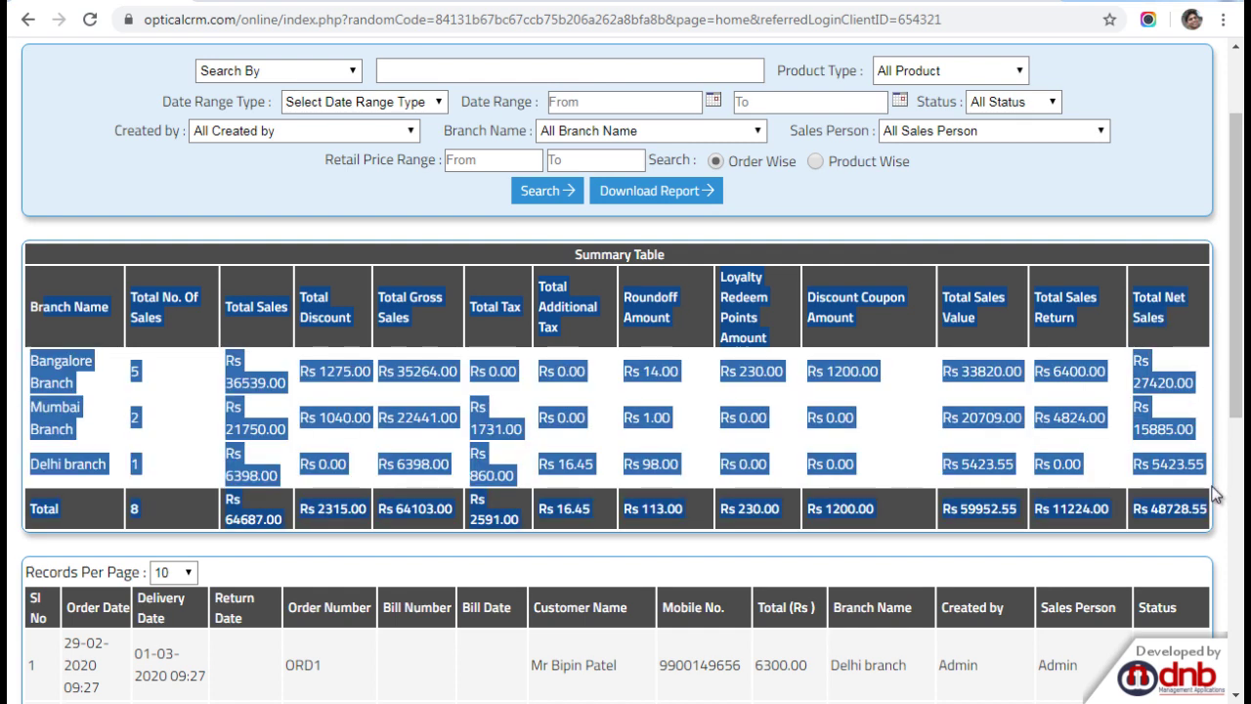
left_click(895, 207)
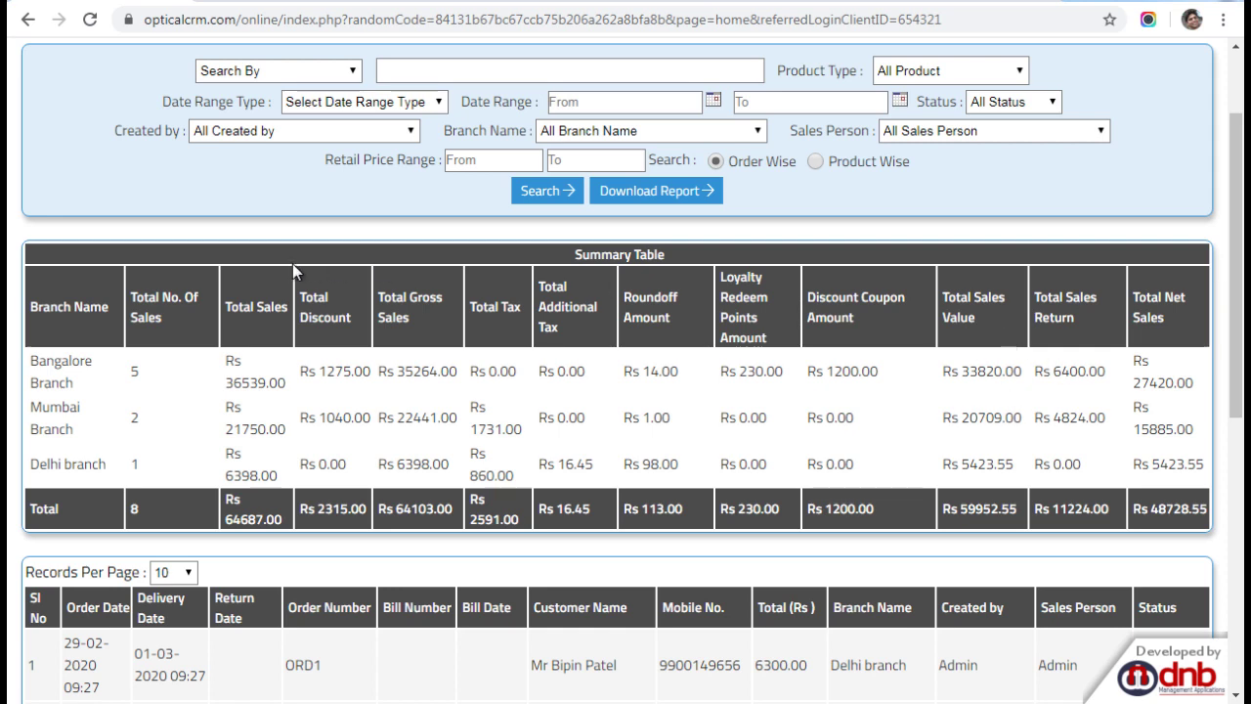
View the Inventory Report New page and examine the inventory, purchase and sales values per product in its summary table
scroll(699, 380, "up", 3)
left_click(629, 115)
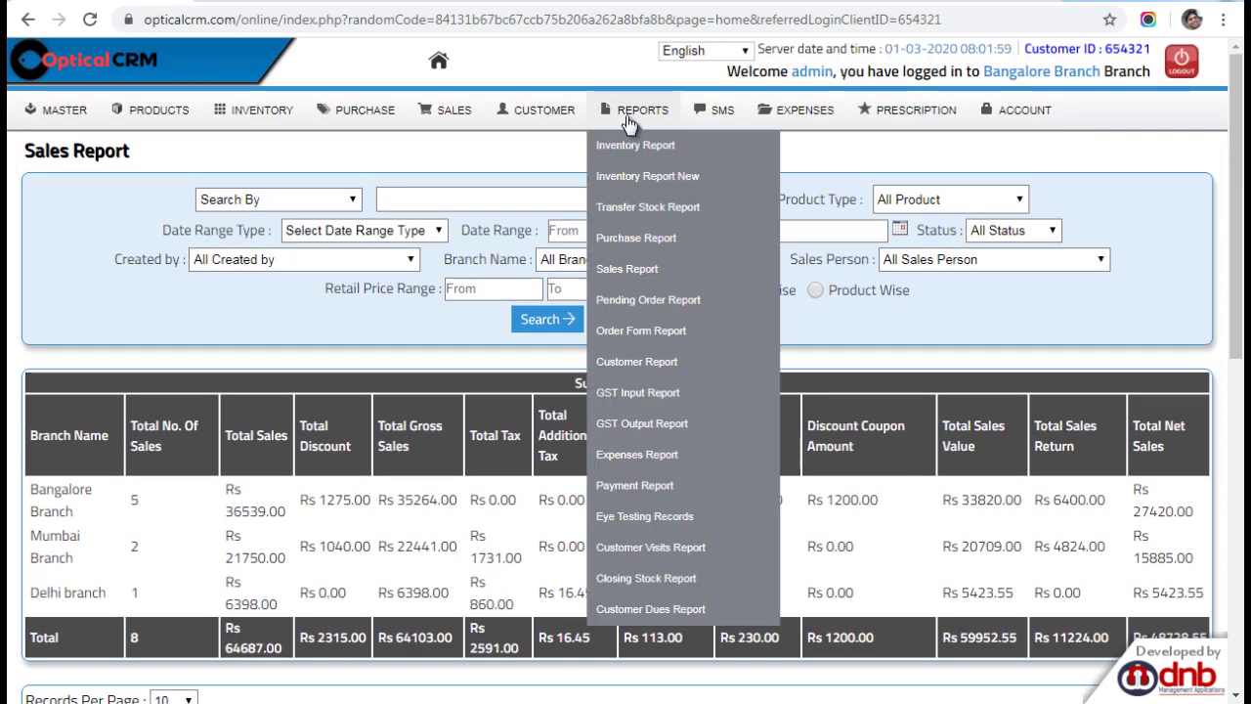
left_click(641, 177)
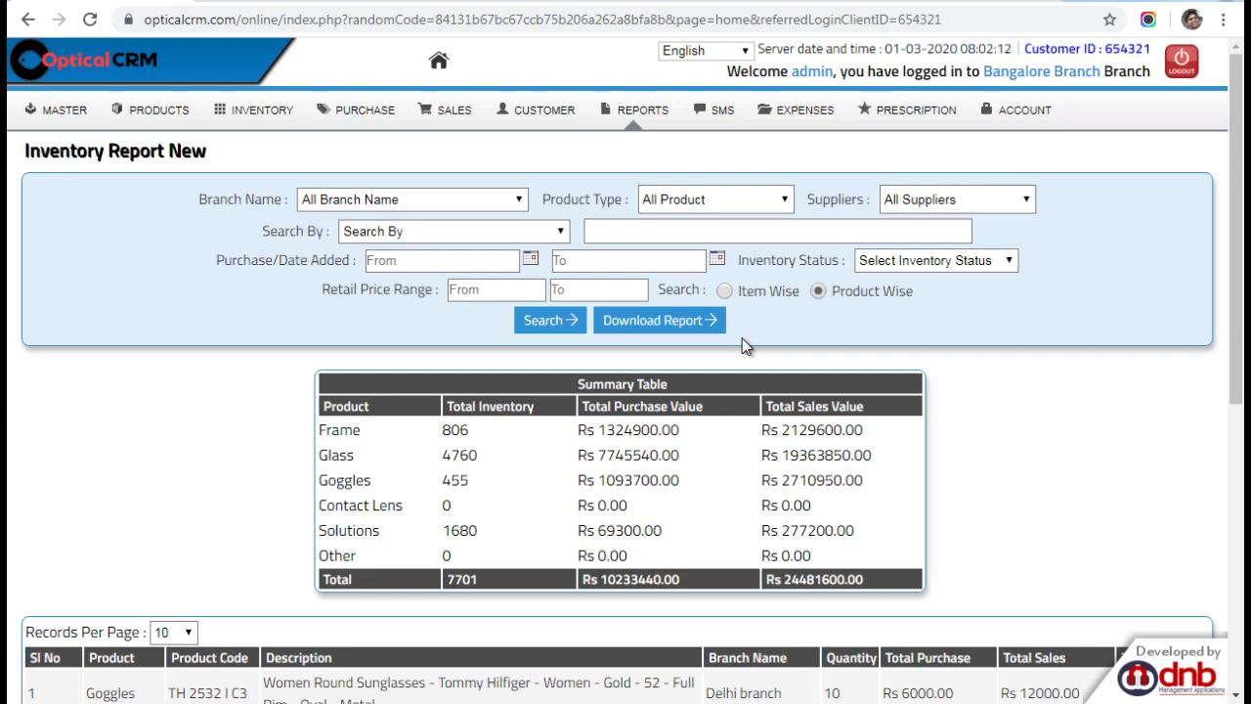
scroll(740, 339, "down", 2)
scroll(680, 211, "up", 2)
mouse_move(662, 94)
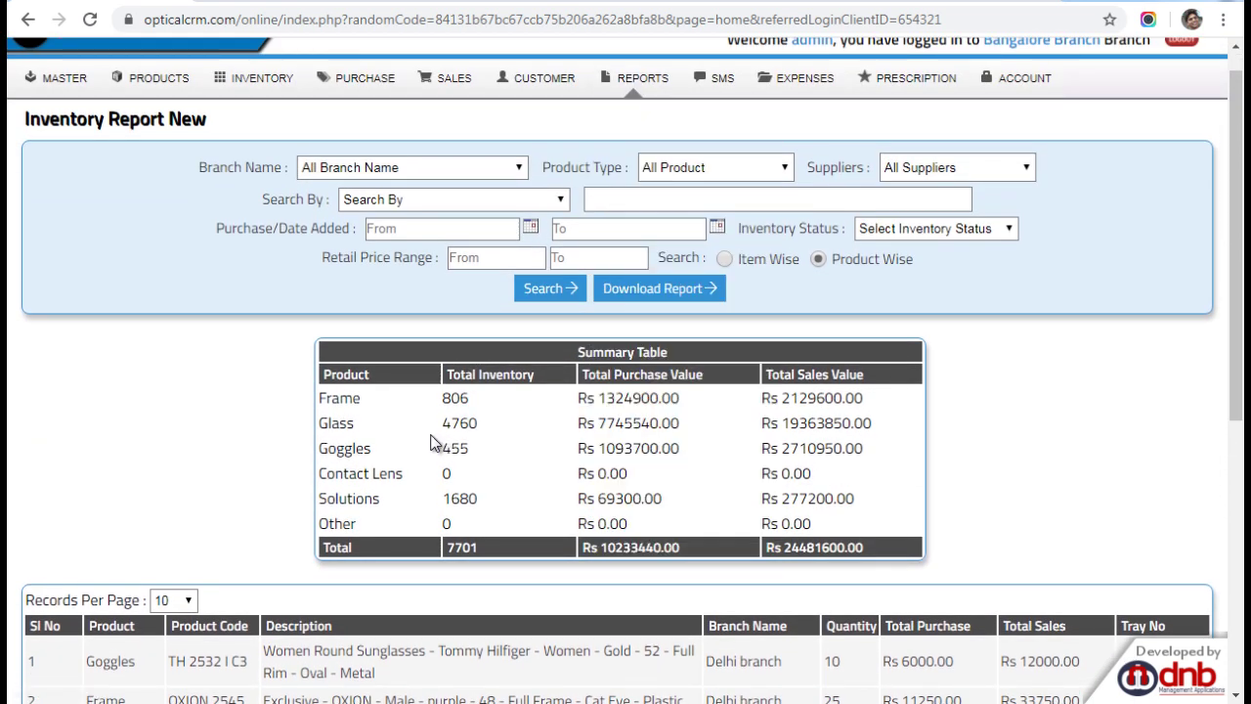
left_click_drag(446, 409, 831, 384)
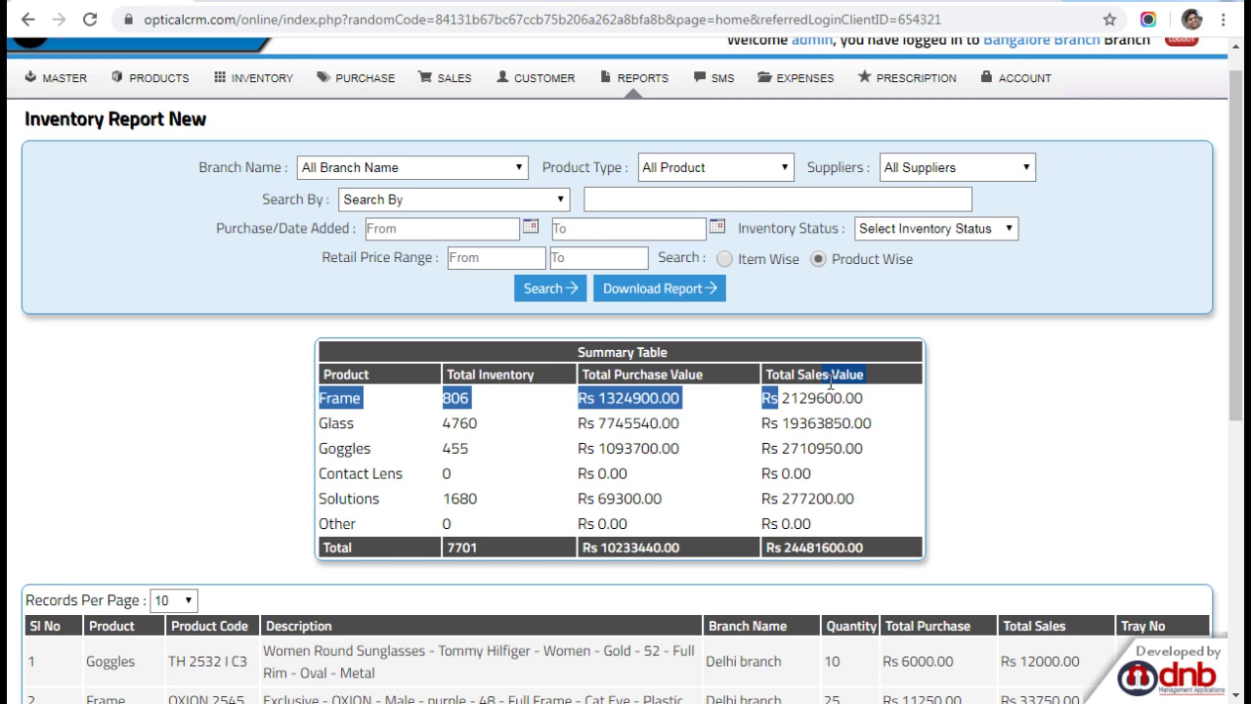
scroll(830, 383, "up", 1)
Locate the SMS functions and SMS settings, then view the SMS Account History and the first record's message content
left_click(640, 111)
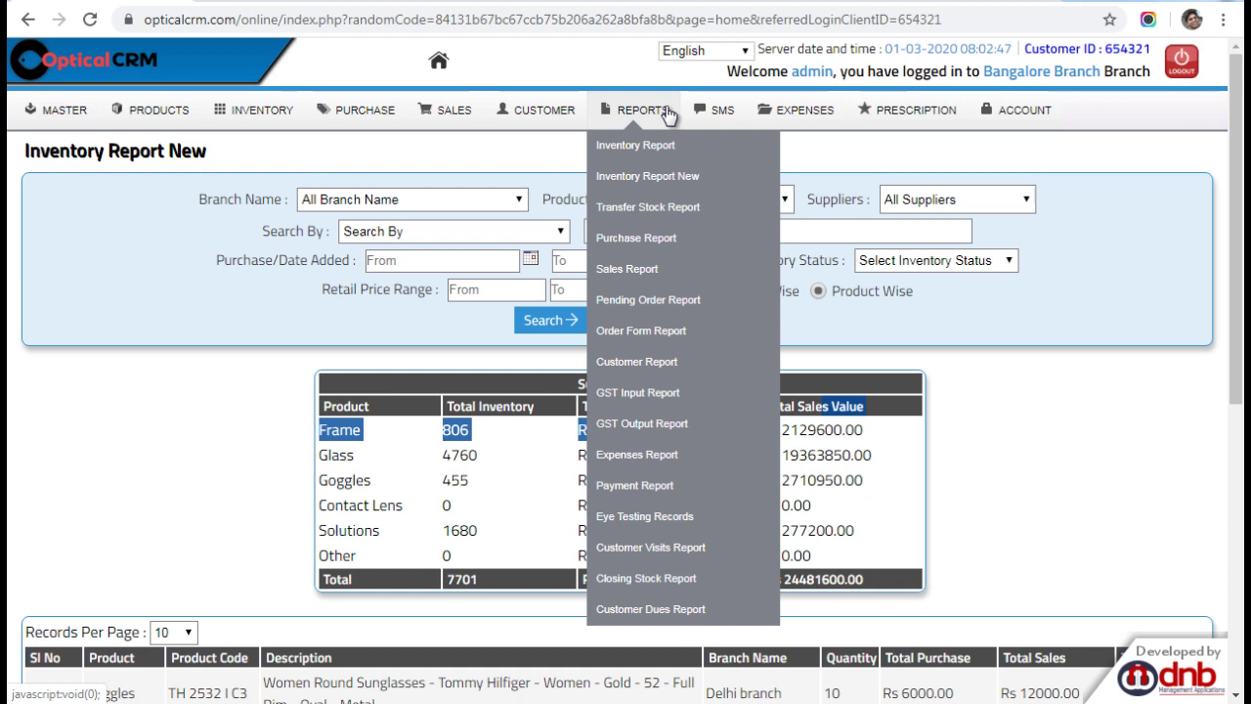
mouse_move(700, 114)
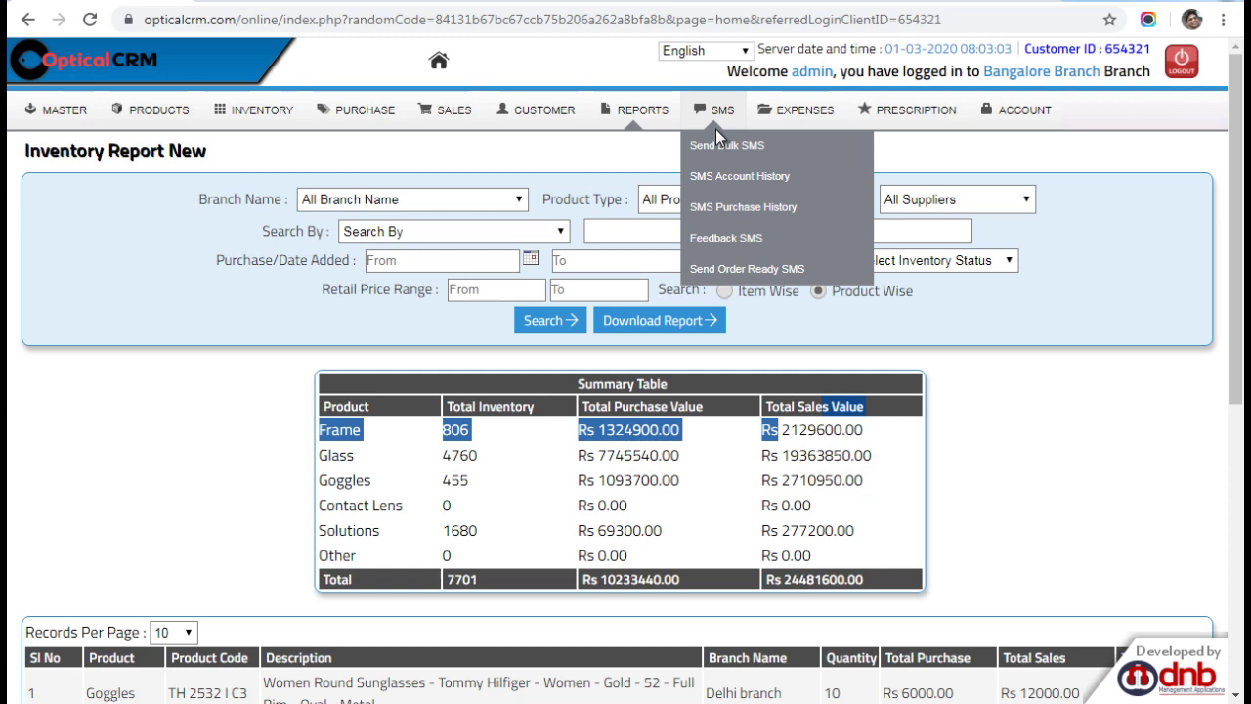
mouse_move(59, 110)
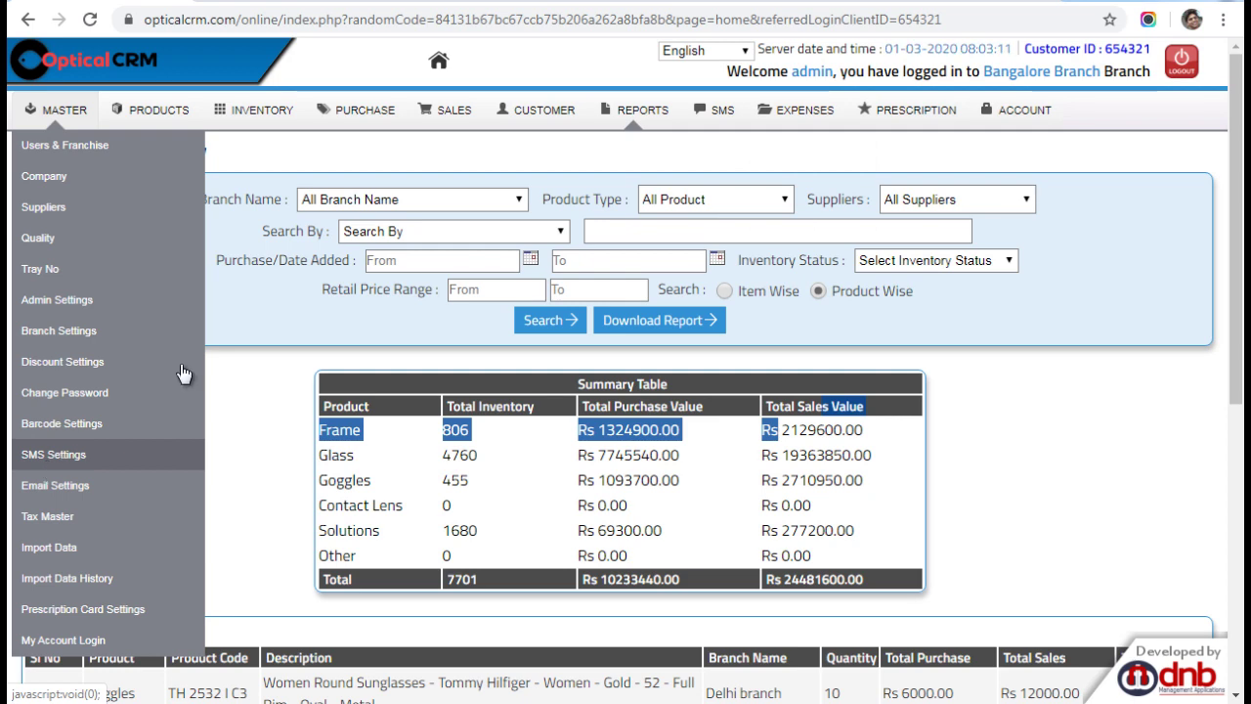
left_click(753, 164)
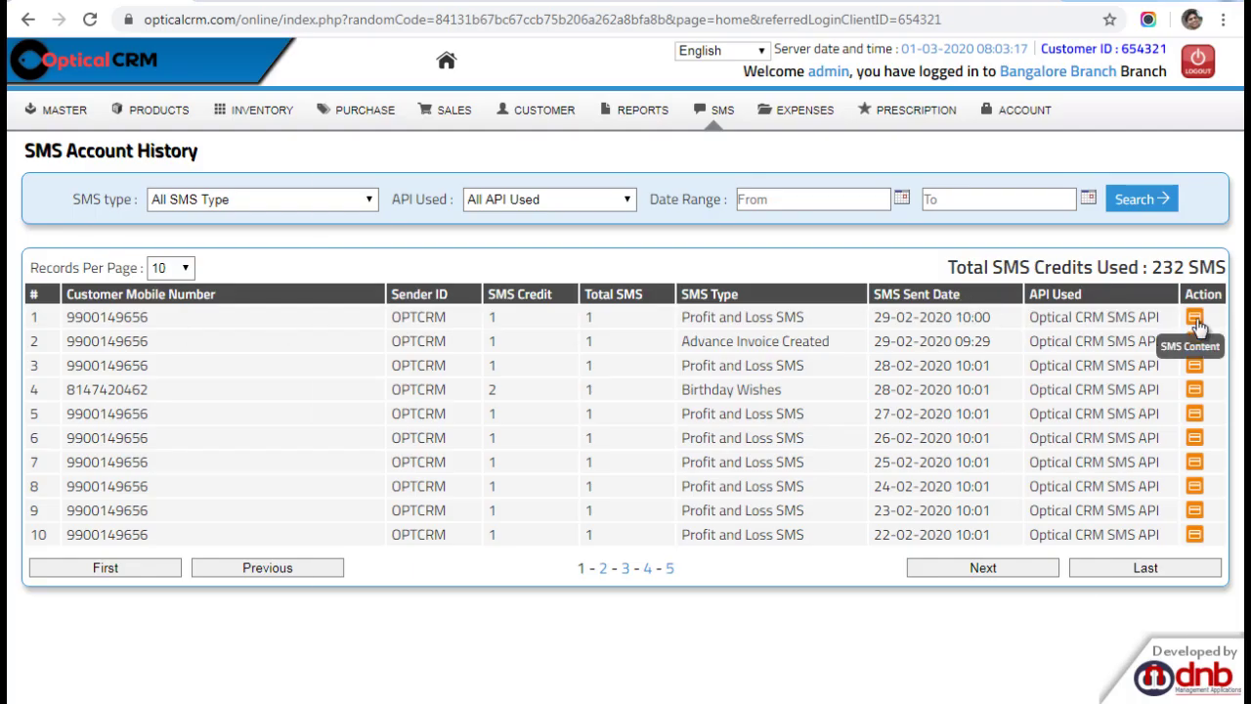
left_click(1197, 322)
left_click(713, 487)
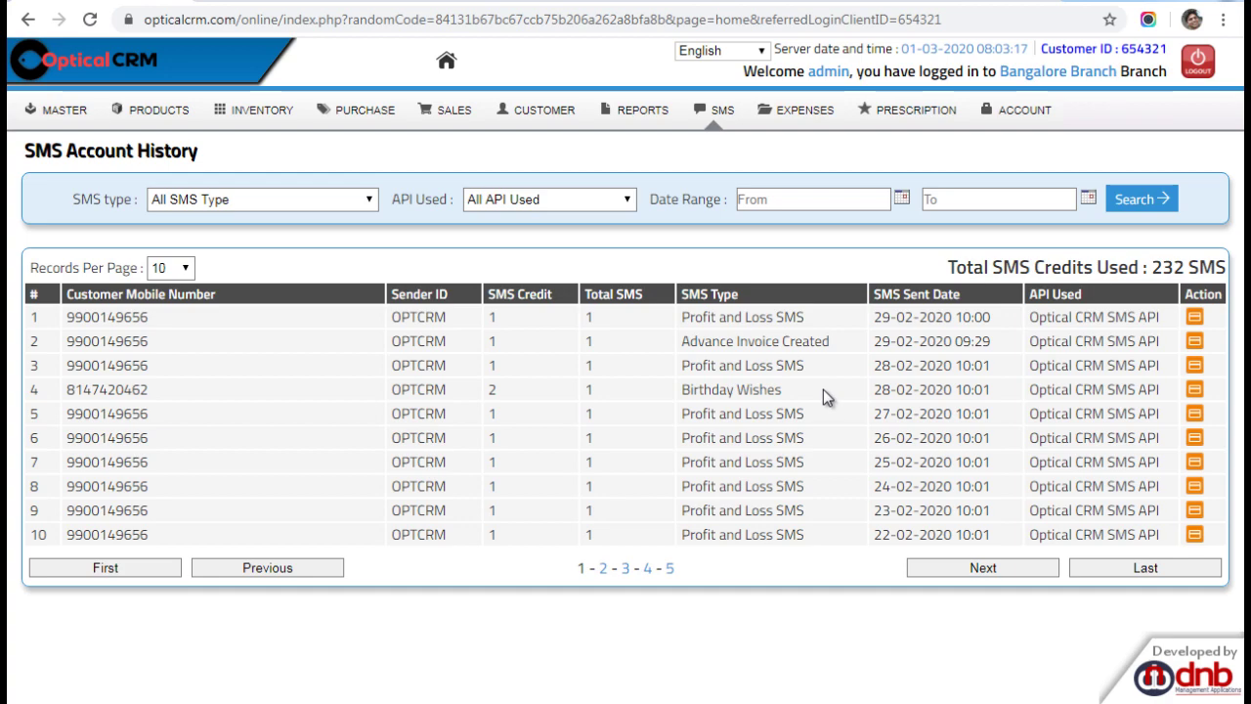
View the SMS Purchase History with its credit packages and the Feedback SMS page
left_click(721, 109)
left_click(735, 209)
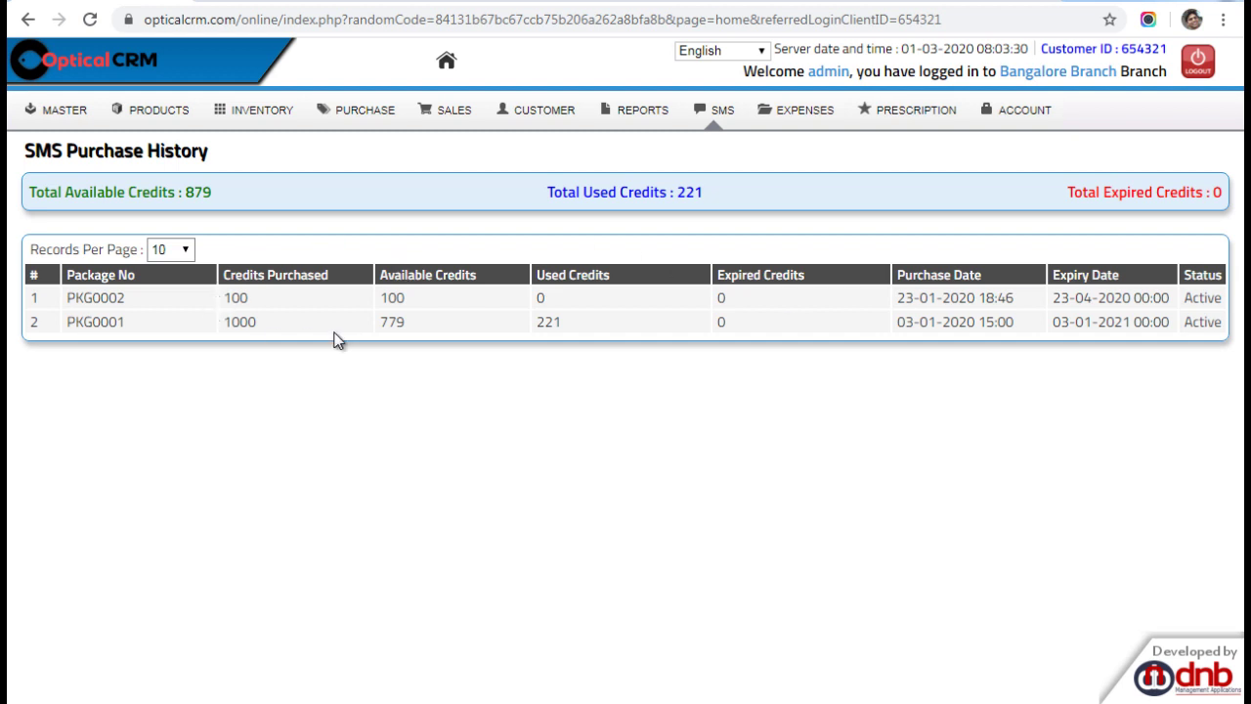
mouse_move(720, 107)
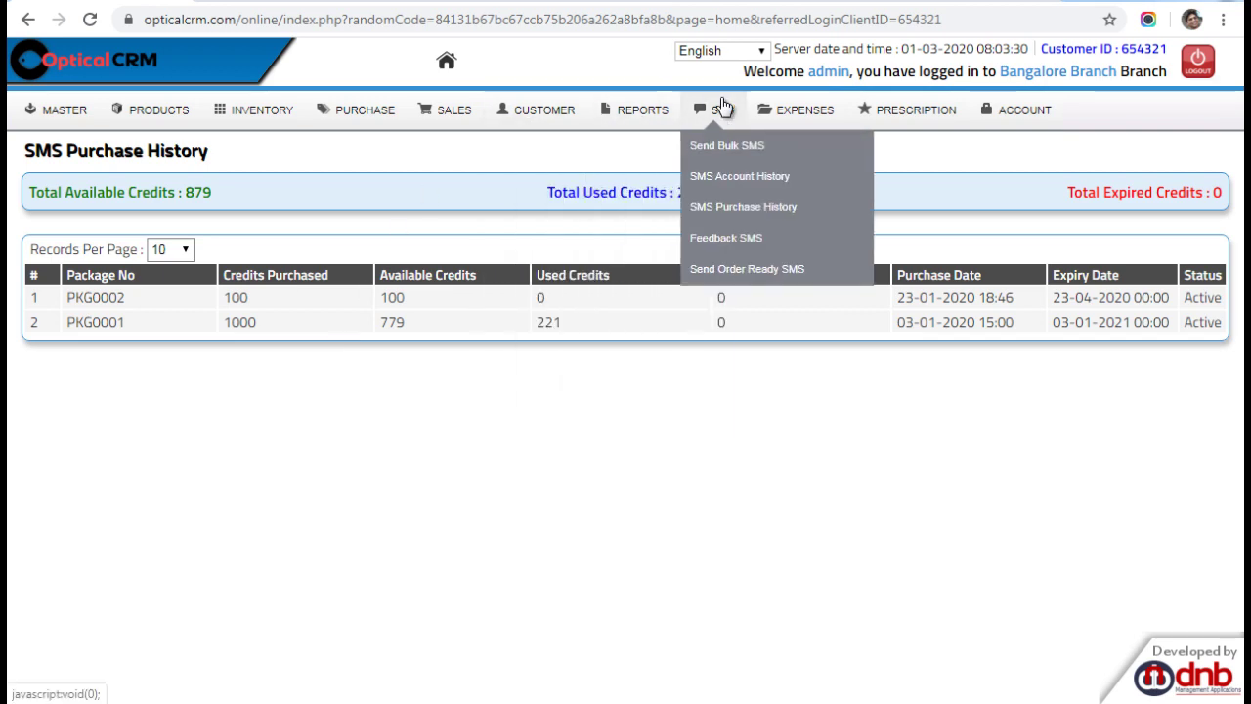
left_click(733, 237)
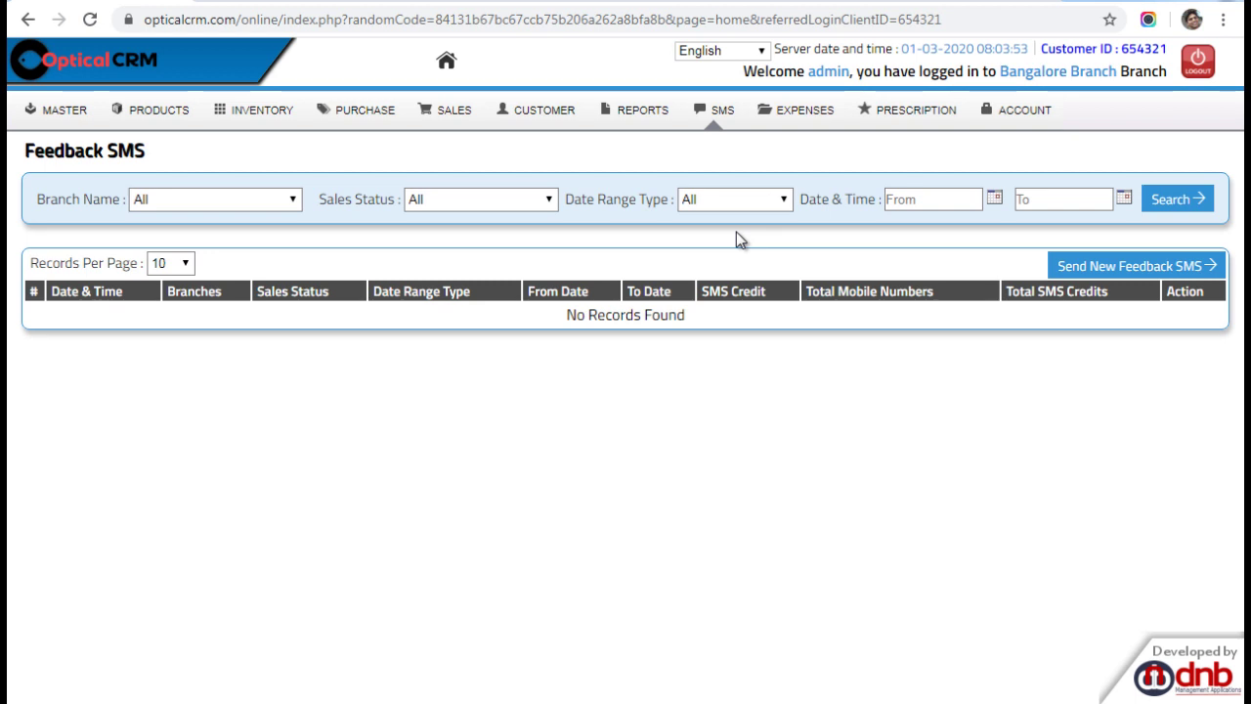
View the Send Order Ready SMS page and the Expenses page
left_click(712, 114)
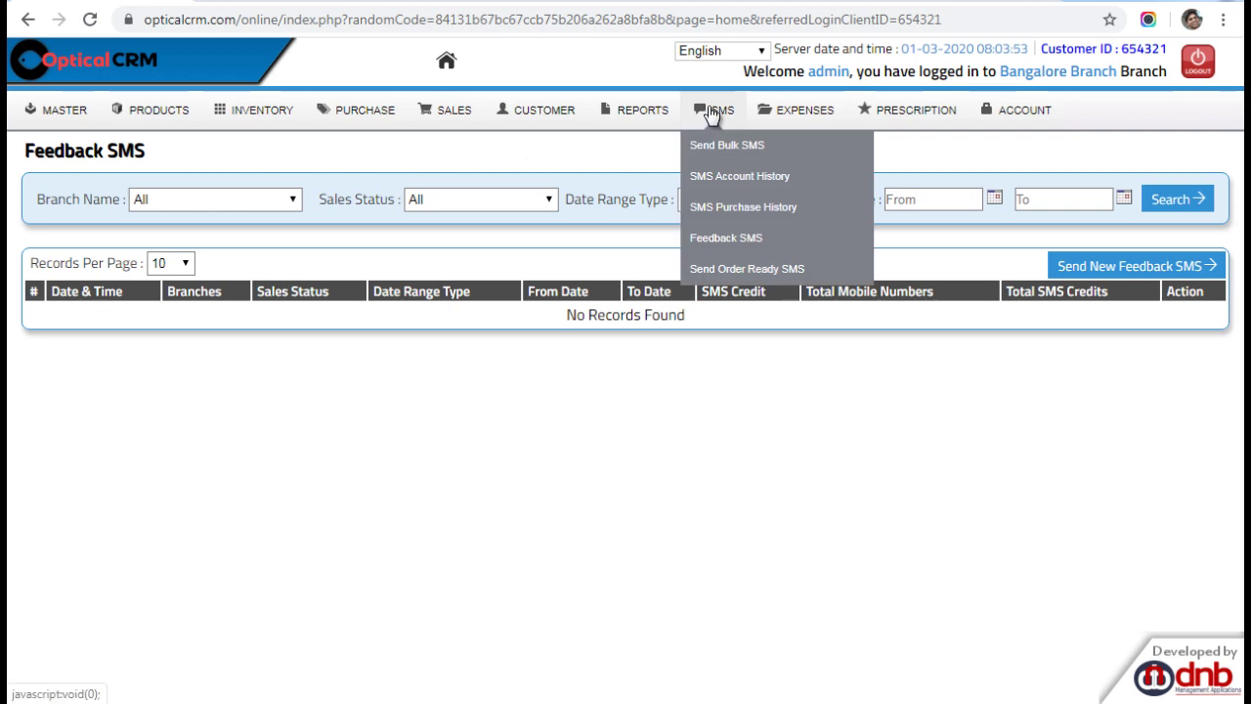
left_click(746, 279)
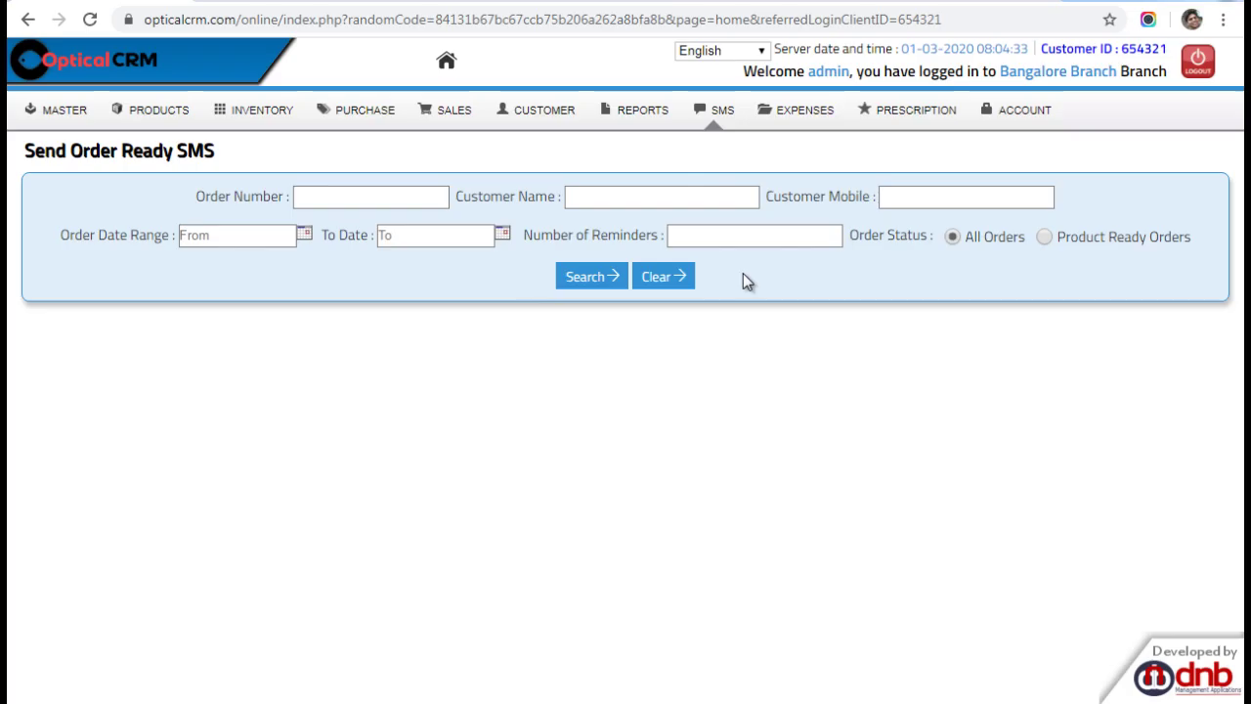
left_click(723, 116)
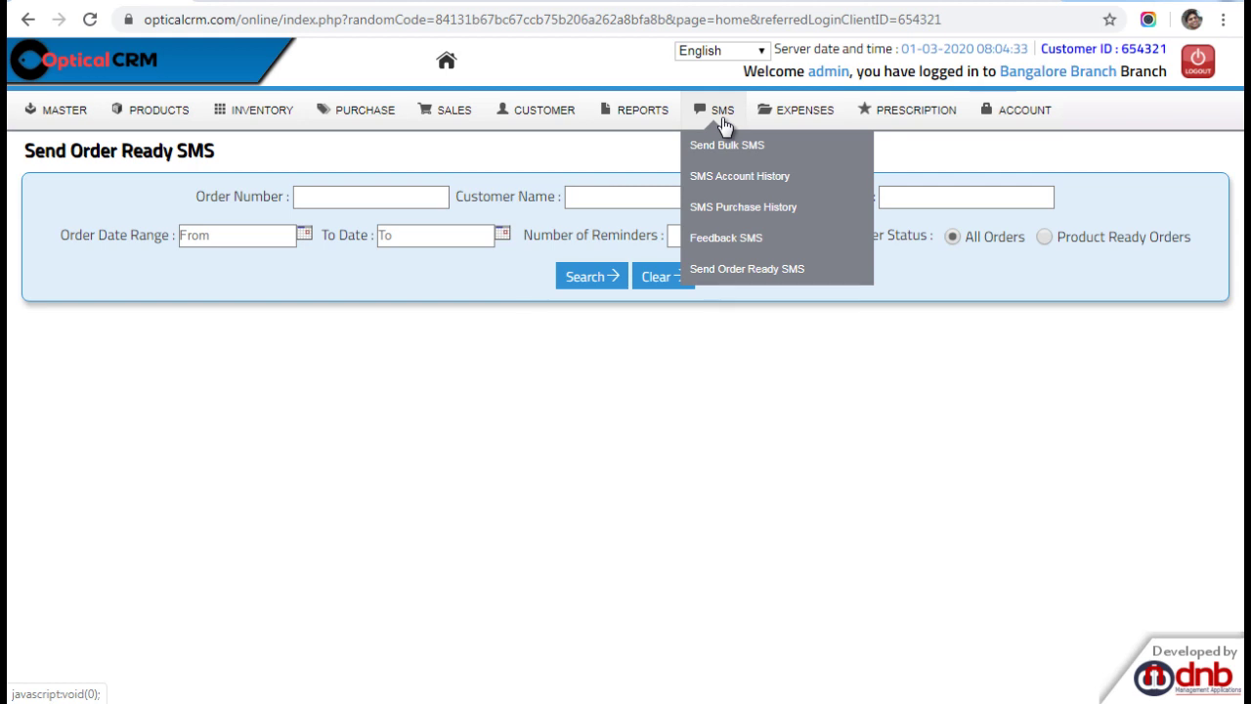
left_click(787, 108)
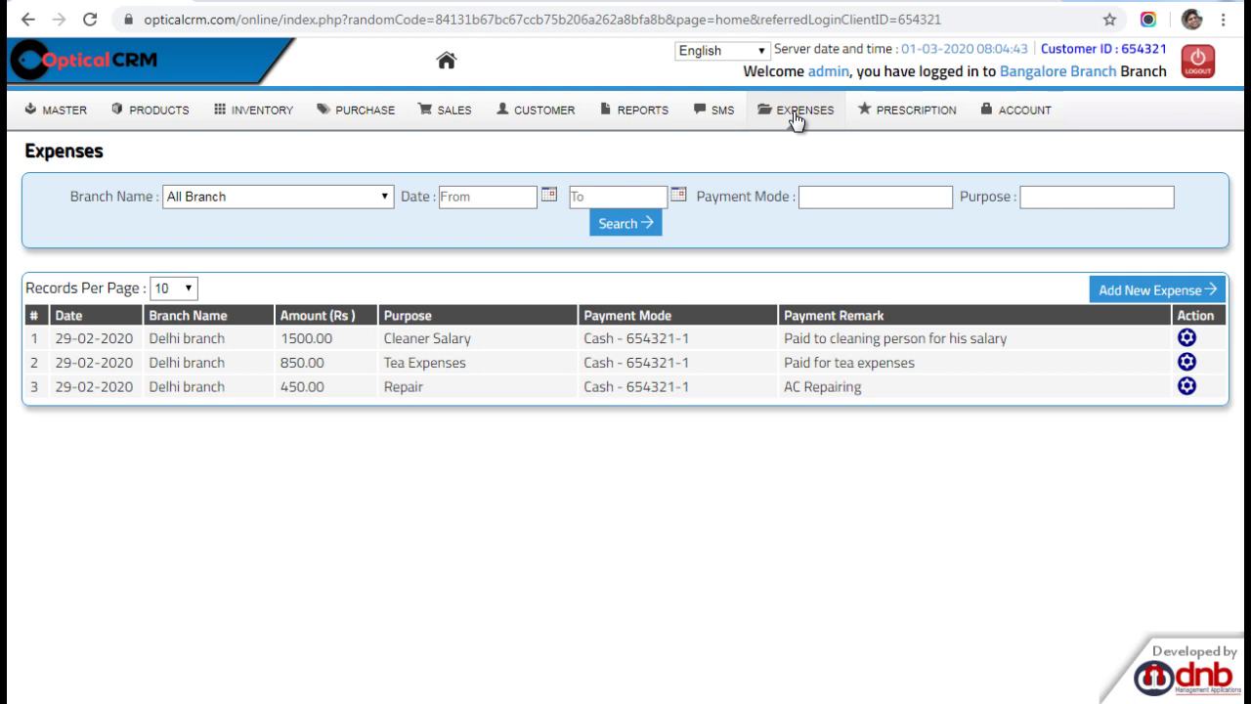
Open the Add New Prescription form and examine its customer, patient, vision and power detail fields
mouse_move(886, 119)
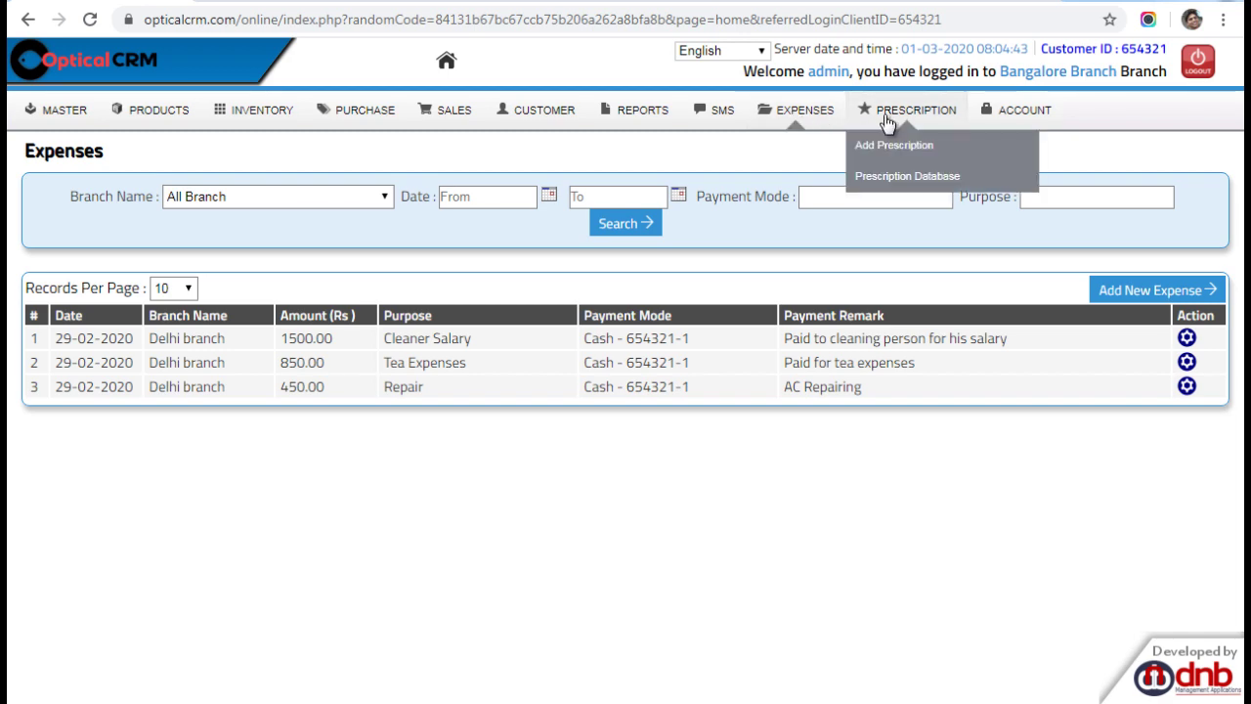
left_click(898, 153)
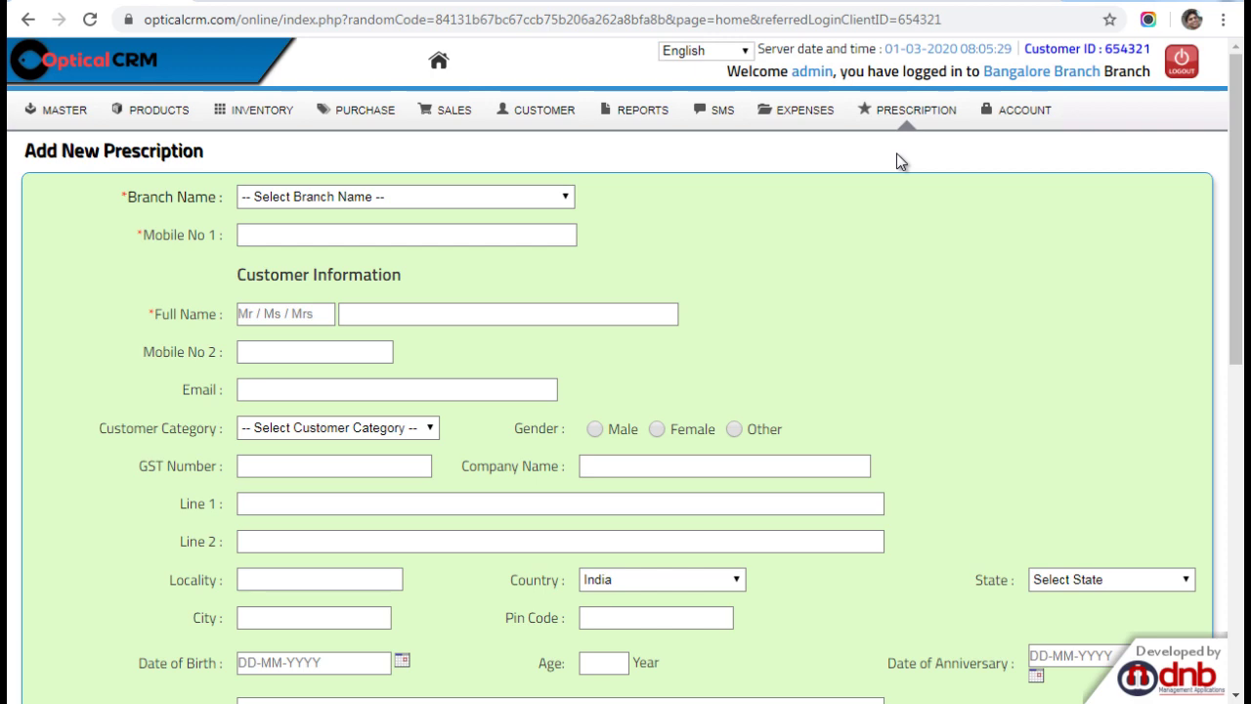
scroll(355, 345, "down", 2)
scroll(503, 402, "down", 5)
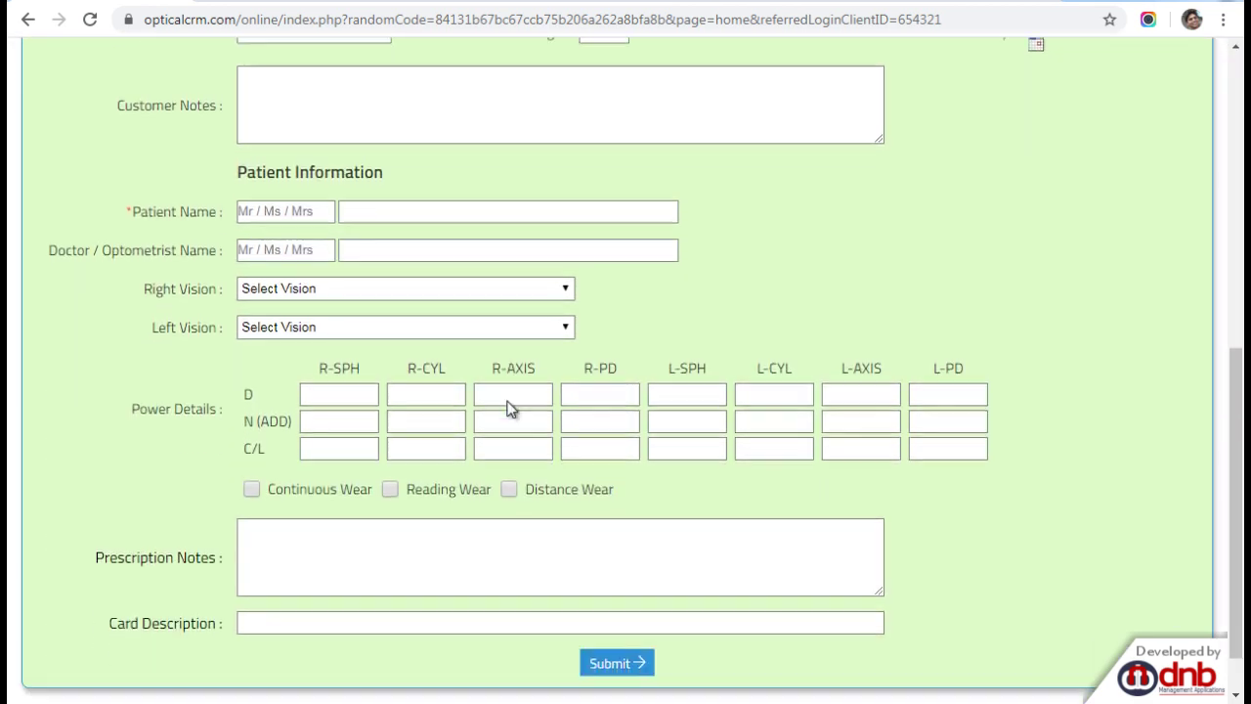
scroll(508, 401, "up", 4)
scroll(508, 401, "up", 3)
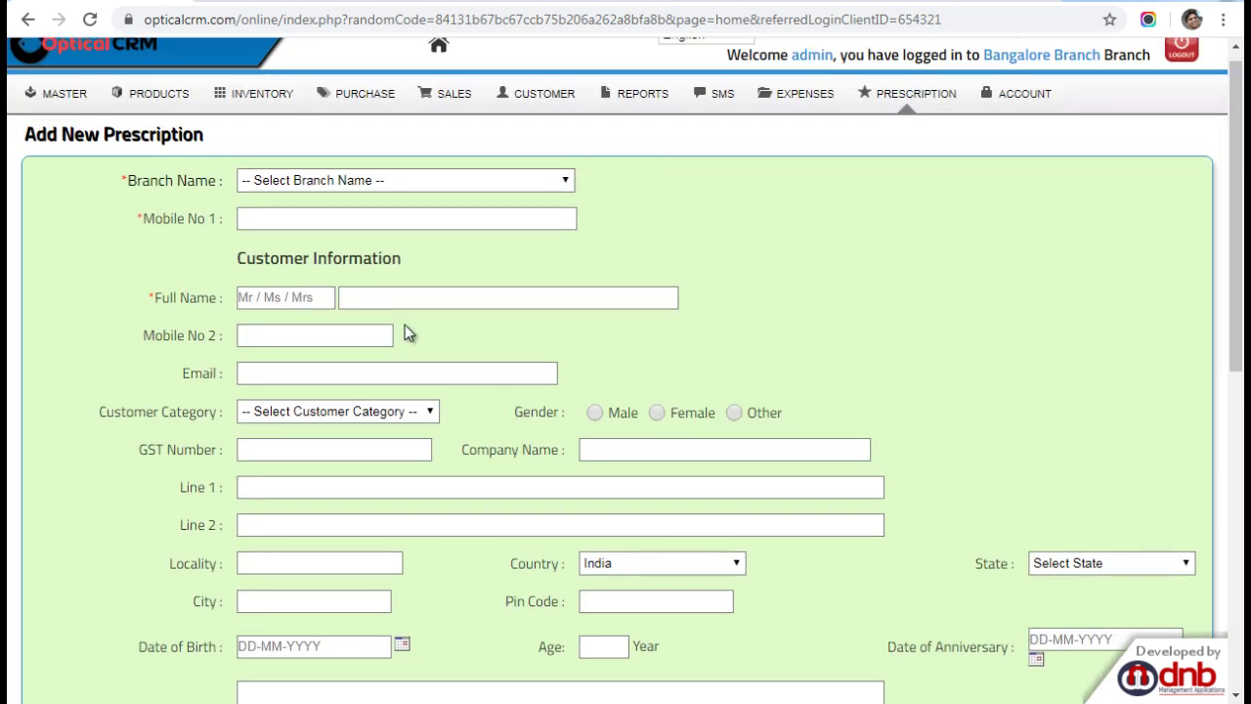
scroll(405, 327, "down", 3)
scroll(404, 325, "down", 4)
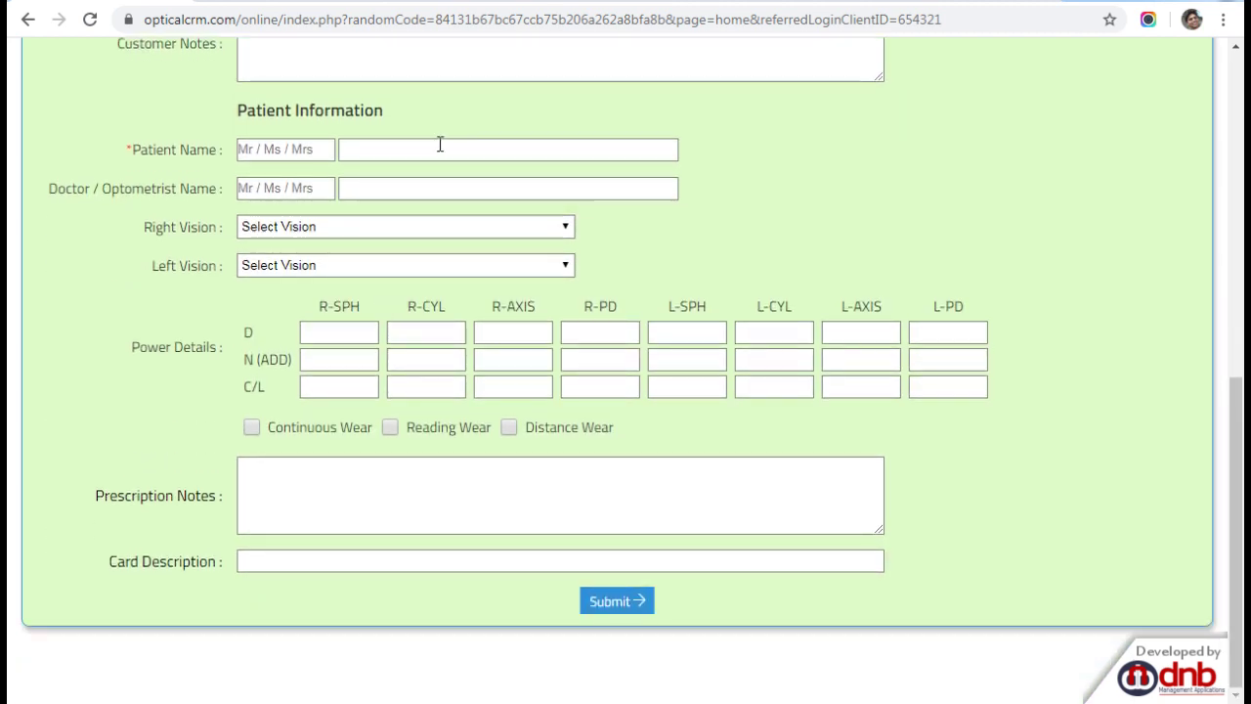
Open the Prescription Database and review the power details of the first few prescription records
scroll(706, 385, "up", 8)
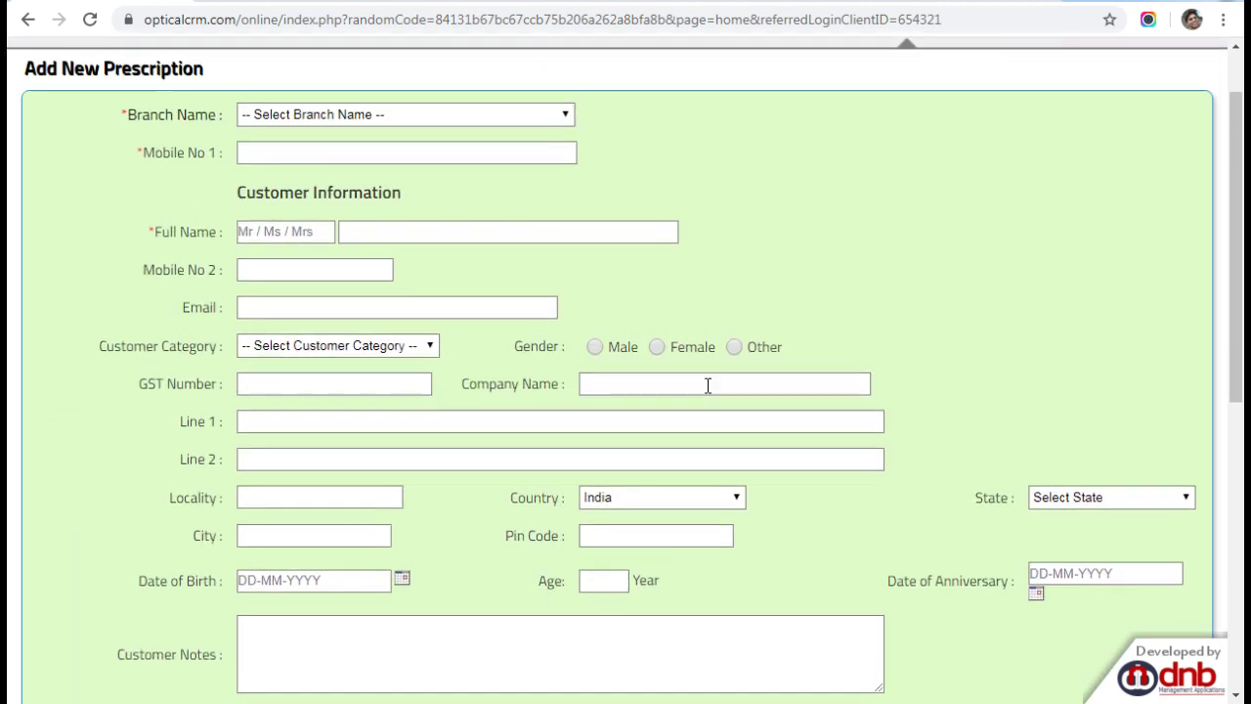
mouse_move(896, 117)
mouse_move(441, 100)
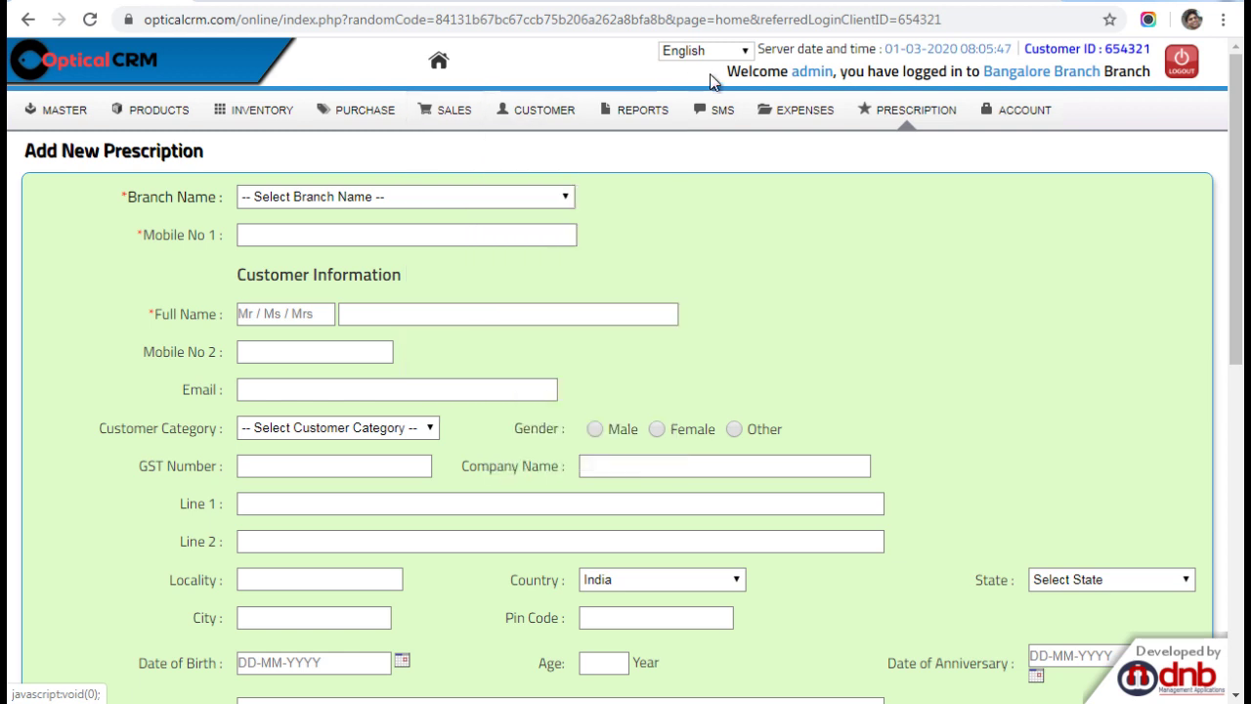
mouse_move(939, 130)
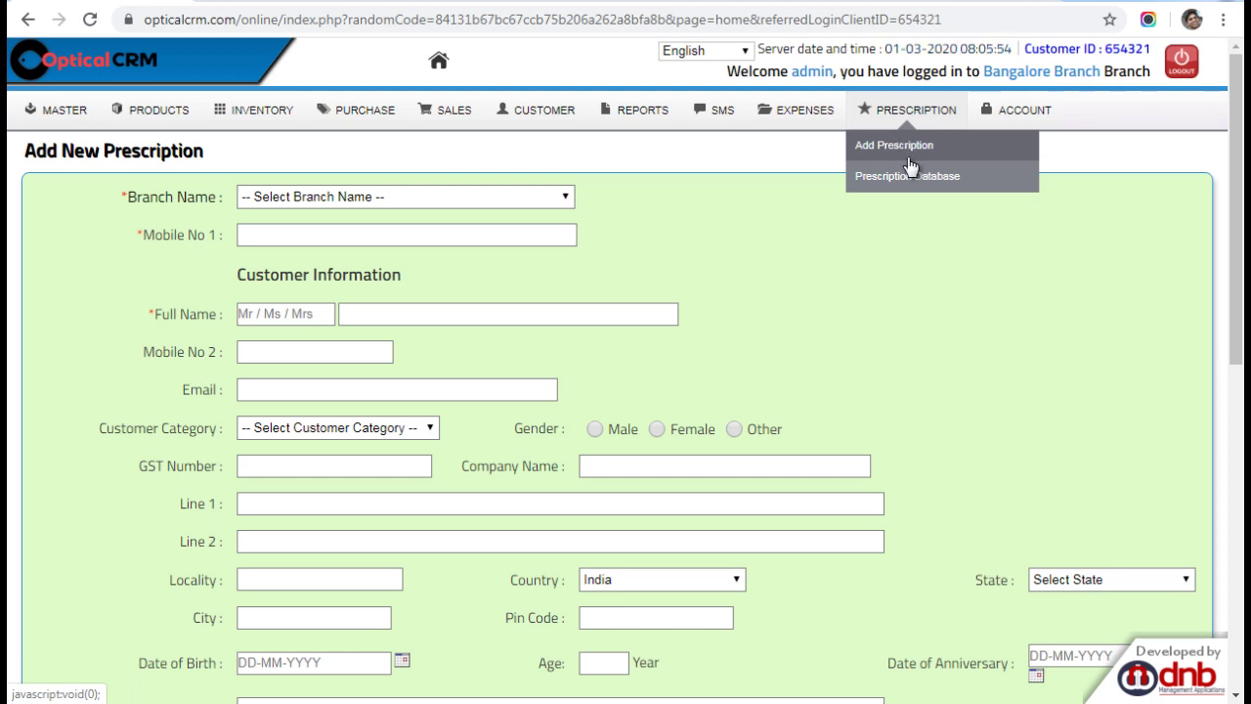
mouse_move(360, 122)
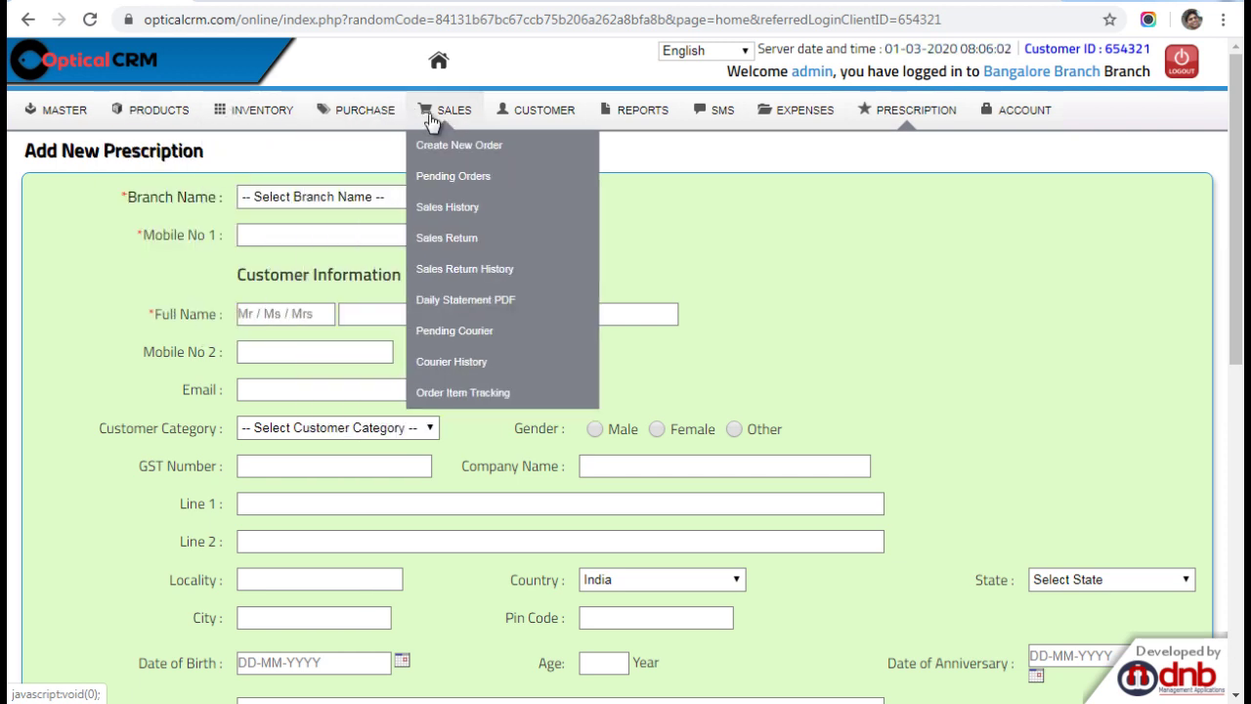
mouse_move(531, 117)
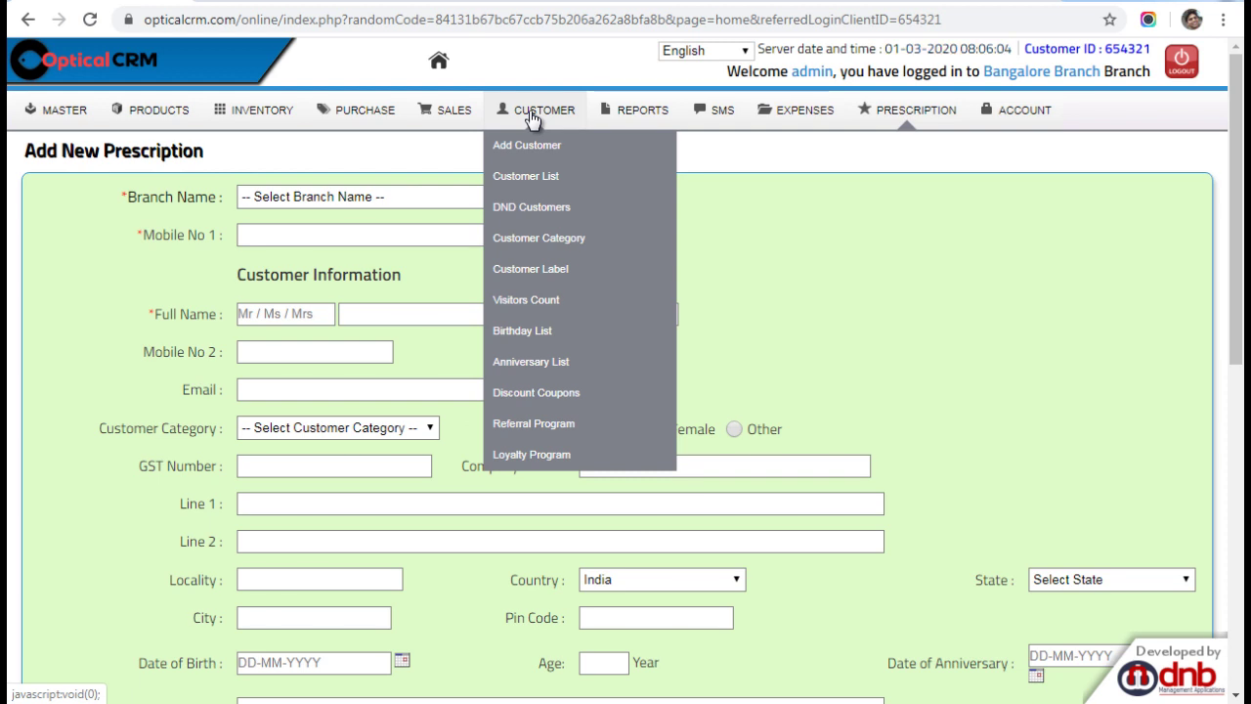
mouse_move(728, 132)
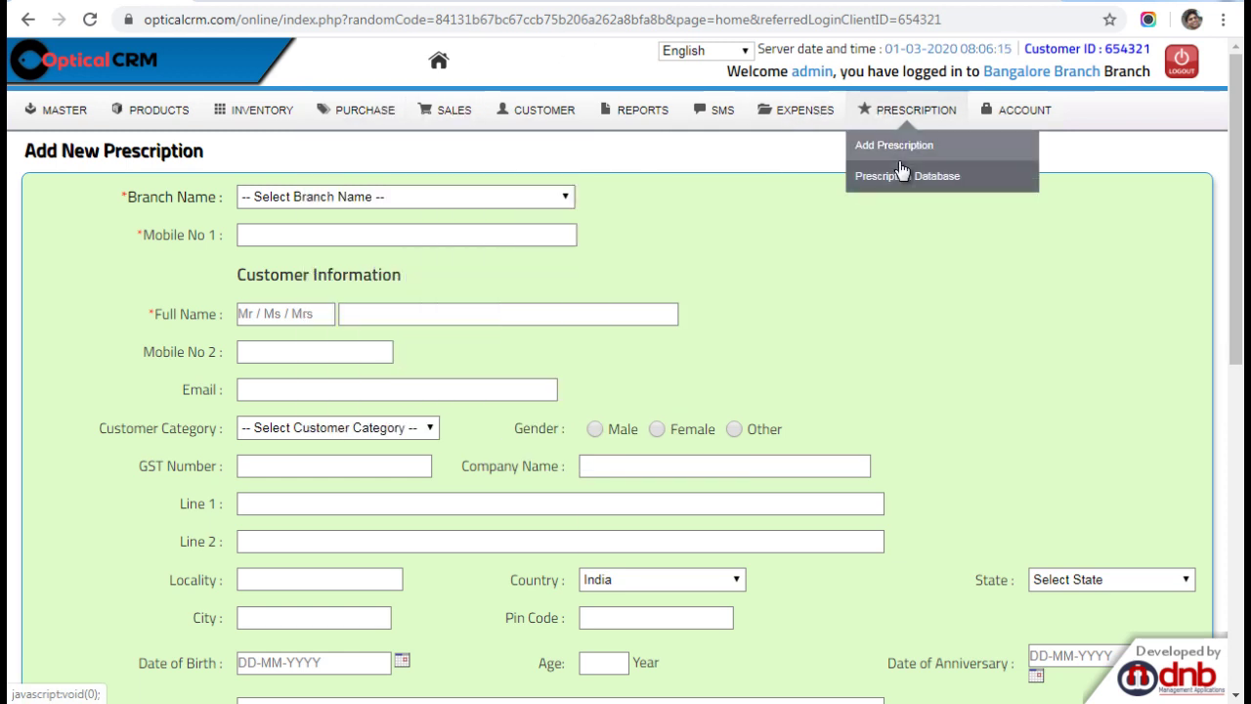
left_click(901, 174)
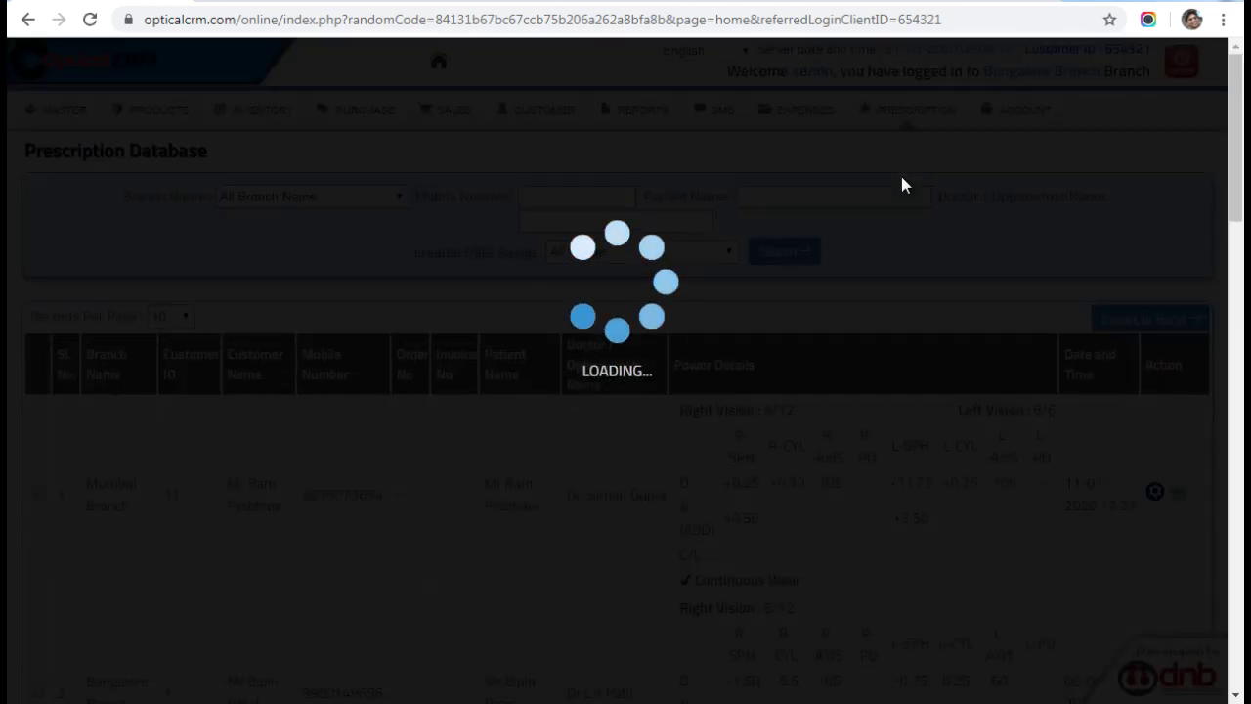
scroll(899, 181, "down", 2)
scroll(873, 186, "down", 3)
scroll(873, 187, "down", 2)
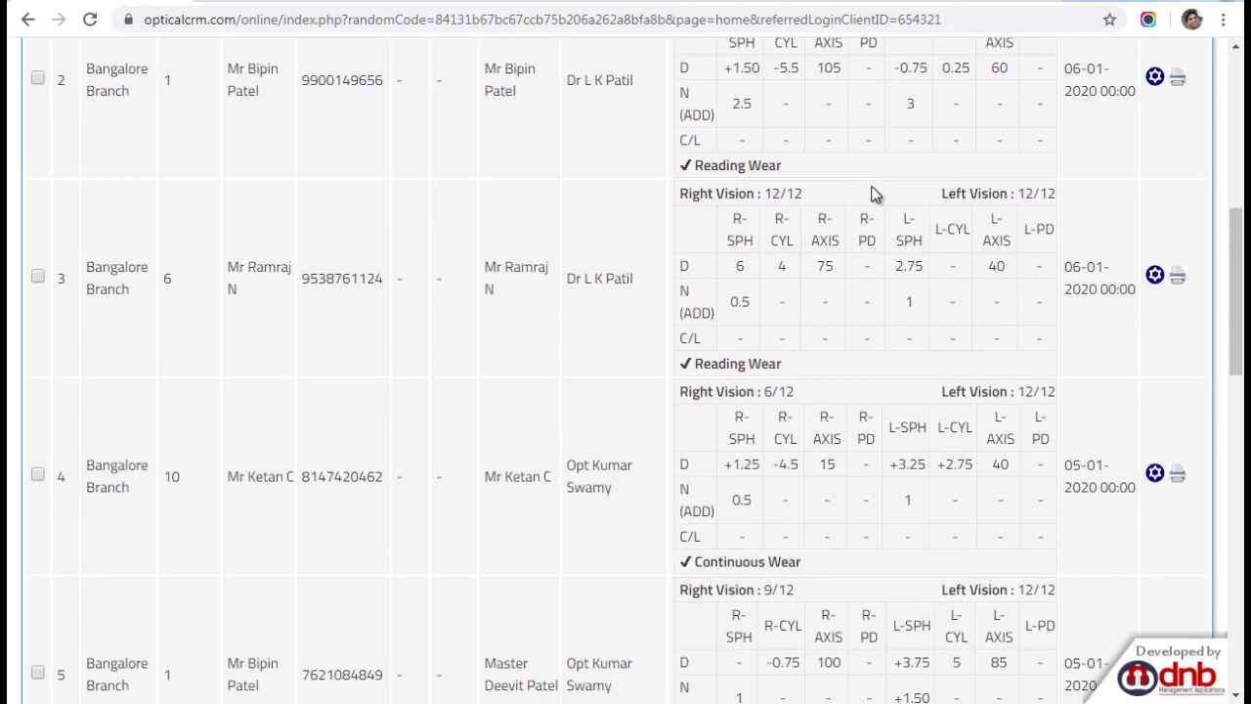
scroll(873, 194, "up", 4)
scroll(873, 198, "down", 2)
scroll(873, 198, "up", 2)
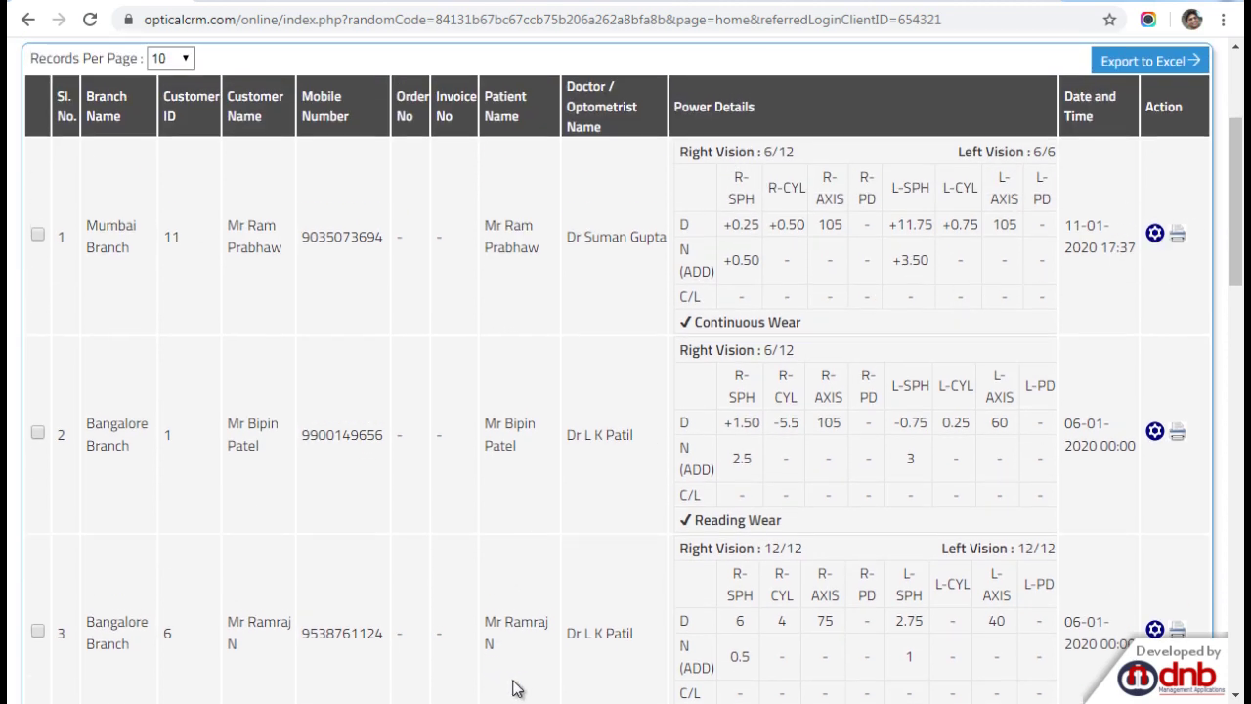
Switch to Adobe Acrobat, view ADVANCE-RECEIPT-A4.pdf and examine its prescription section with the right and left power values
mouse_move(489, 699)
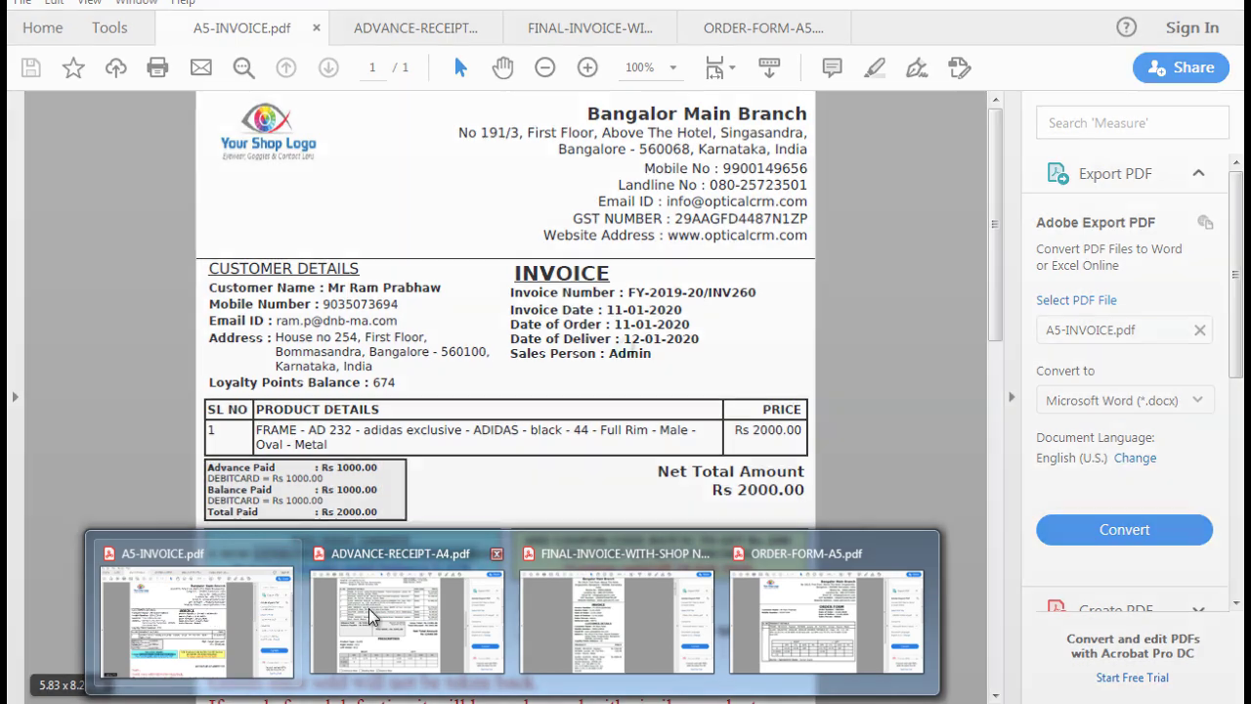
left_click(406, 618)
scroll(432, 436, "up", 3)
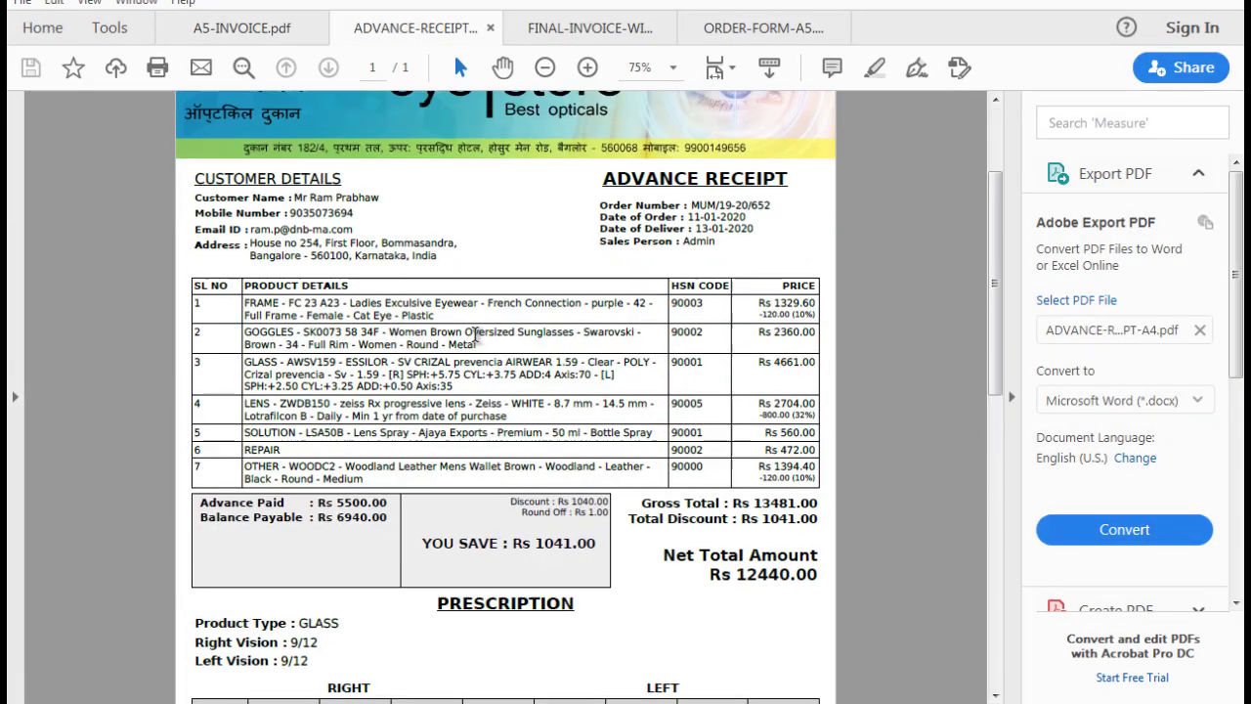
scroll(545, 247, "down", 6)
scroll(546, 247, "up", 2)
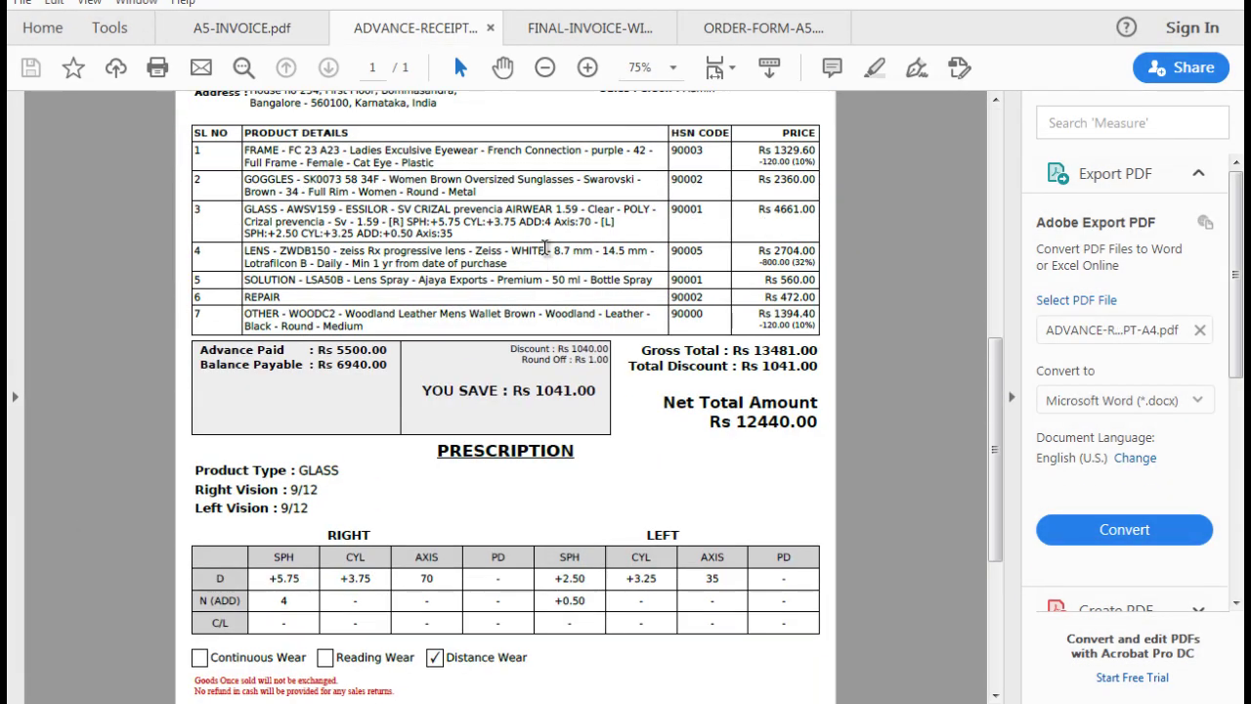
scroll(443, 358, "down", 2)
left_click_drag(203, 360, 493, 477)
scroll(447, 196, "up", 2)
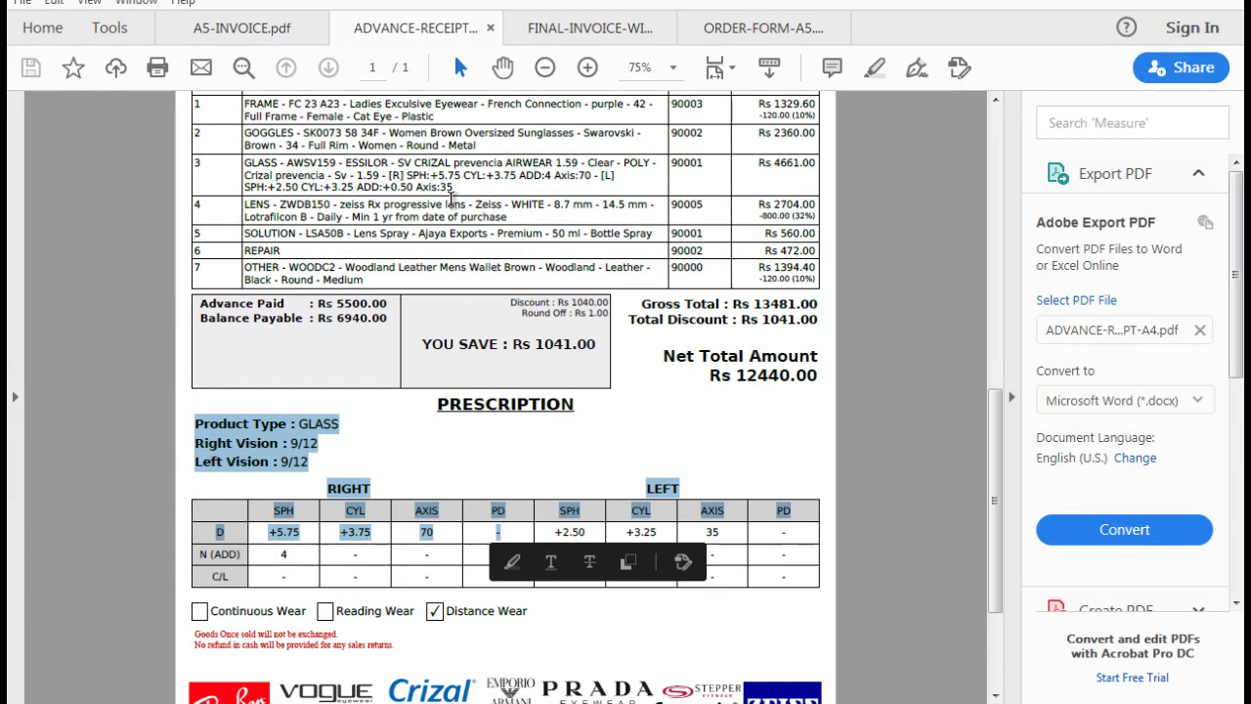
scroll(473, 357, "down", 2)
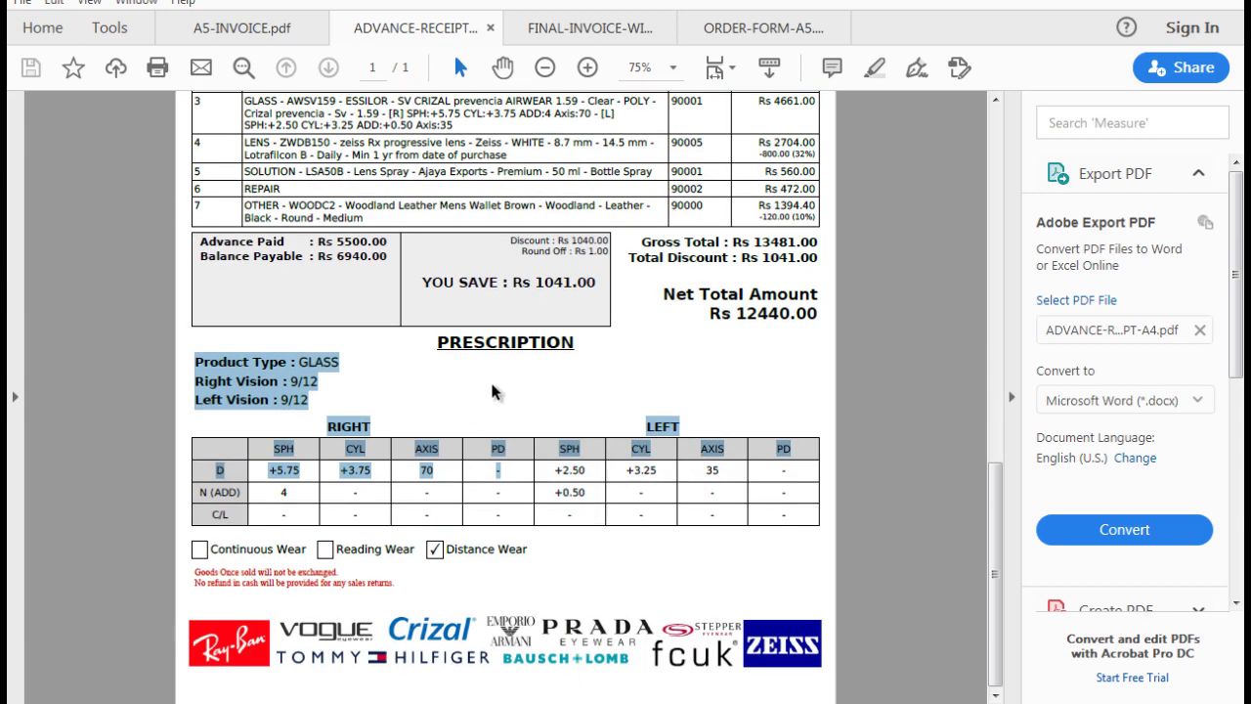
left_click(496, 389)
Examine the customer details and product list on the advance receipt, down to the prescription at its end
scroll(494, 384, "up", 3)
scroll(493, 384, "up", 1)
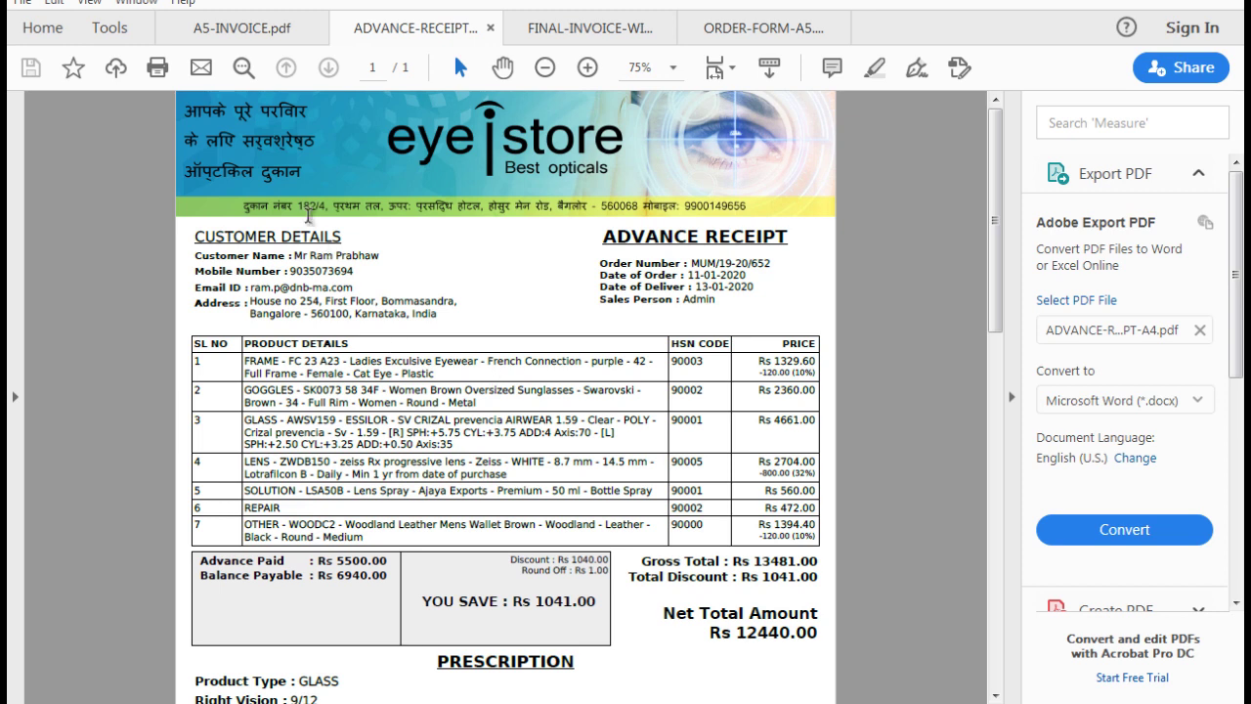
left_click_drag(272, 253, 690, 500)
scroll(690, 500, "down", 1)
scroll(690, 501, "down", 3)
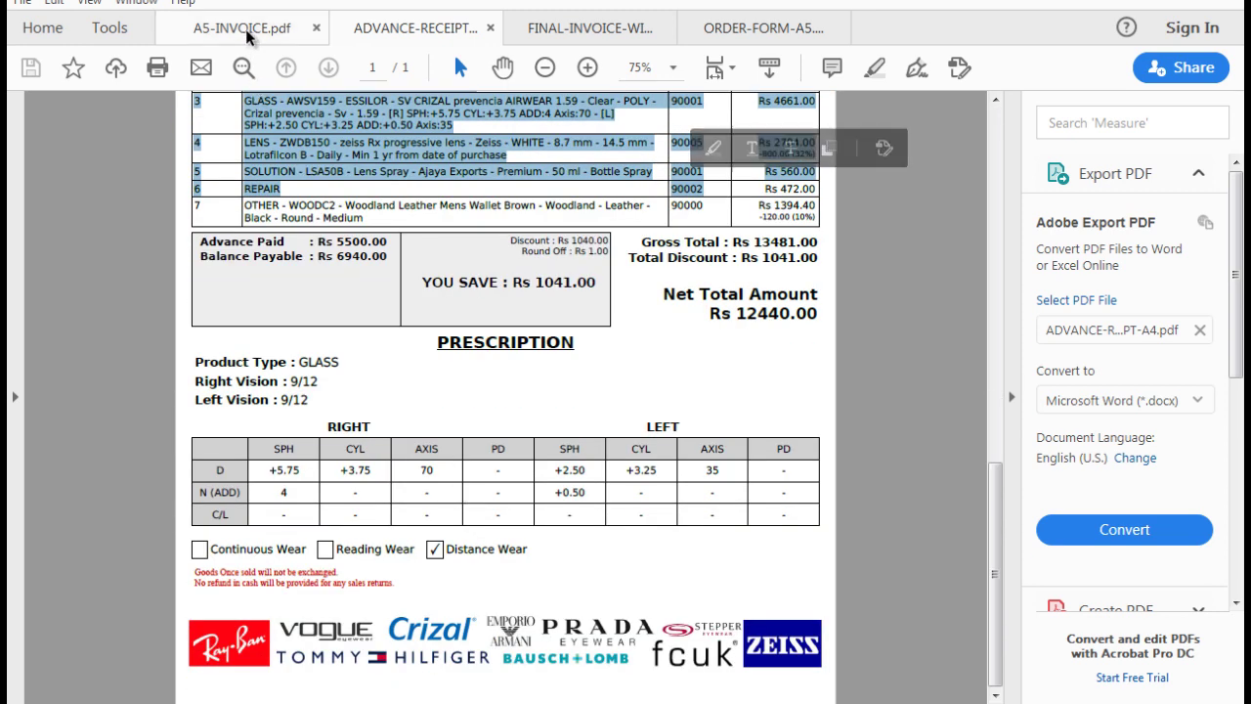
View the small-format final invoice PDF, highlighting its prescription section and reviewing its payment, loyalty, coupon and product details
left_click(603, 36)
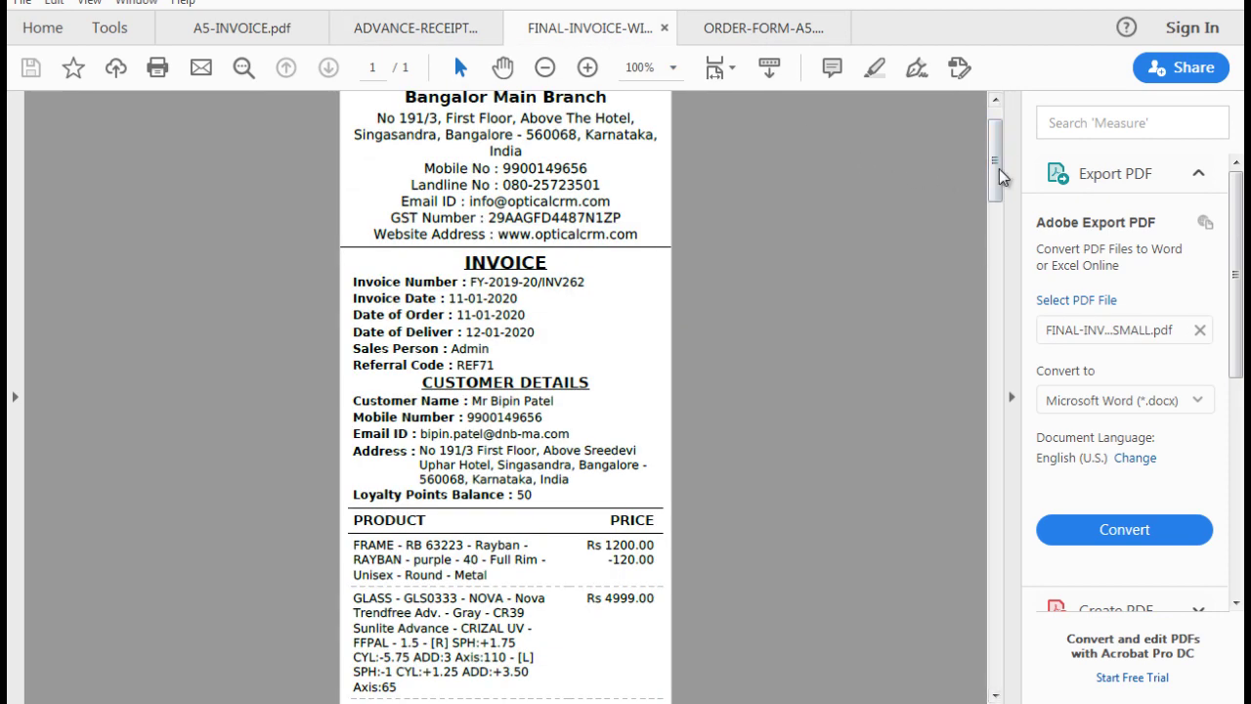
left_click_drag(997, 168, 986, 345)
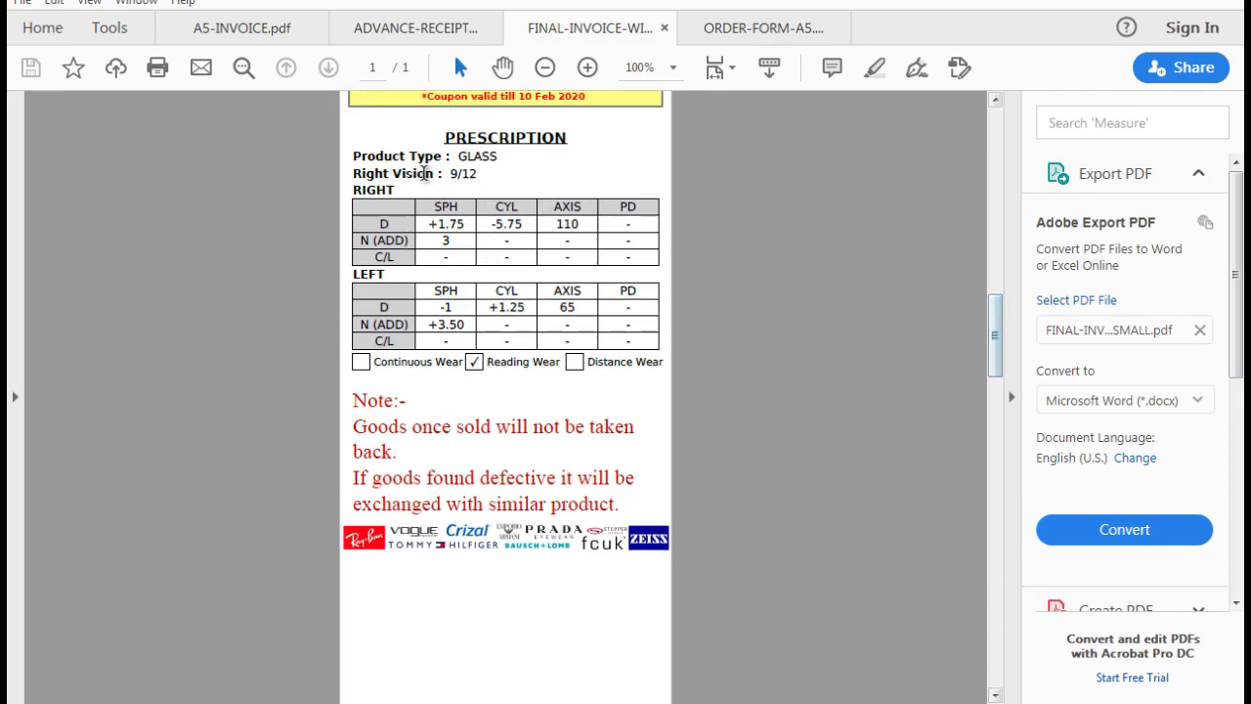
left_click_drag(352, 154, 546, 383)
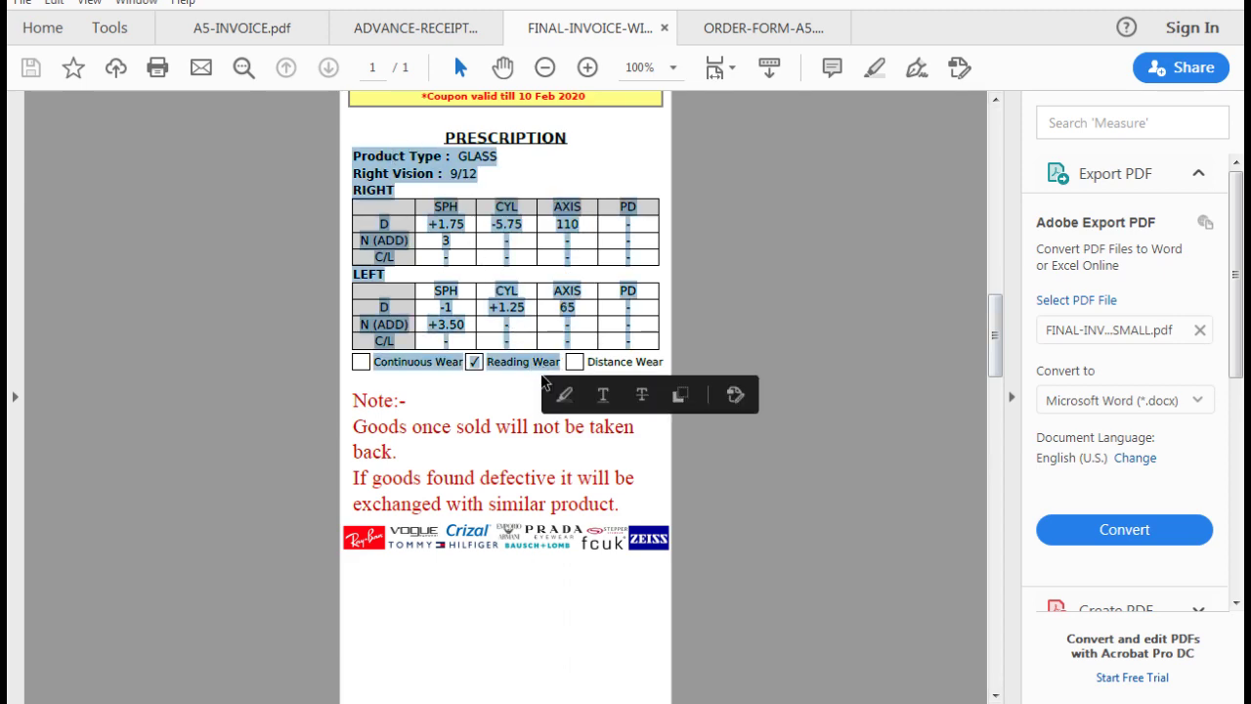
scroll(544, 381, "up", 15)
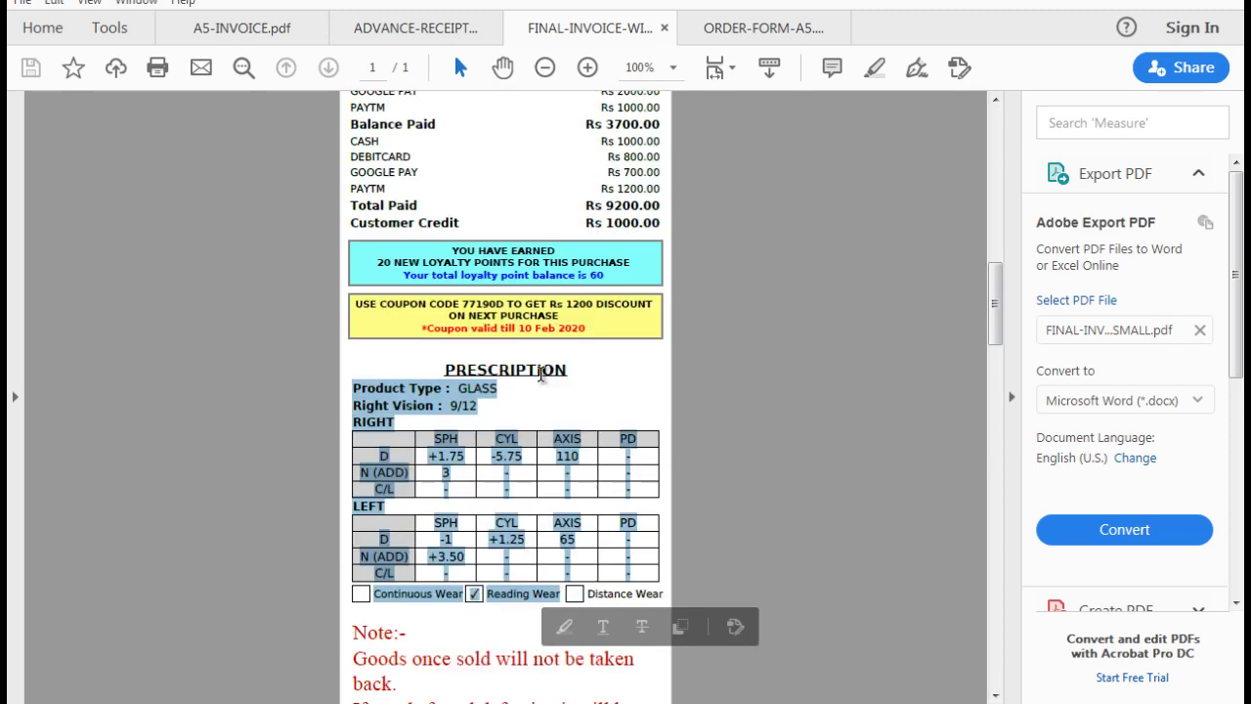
scroll(542, 375, "up", 7)
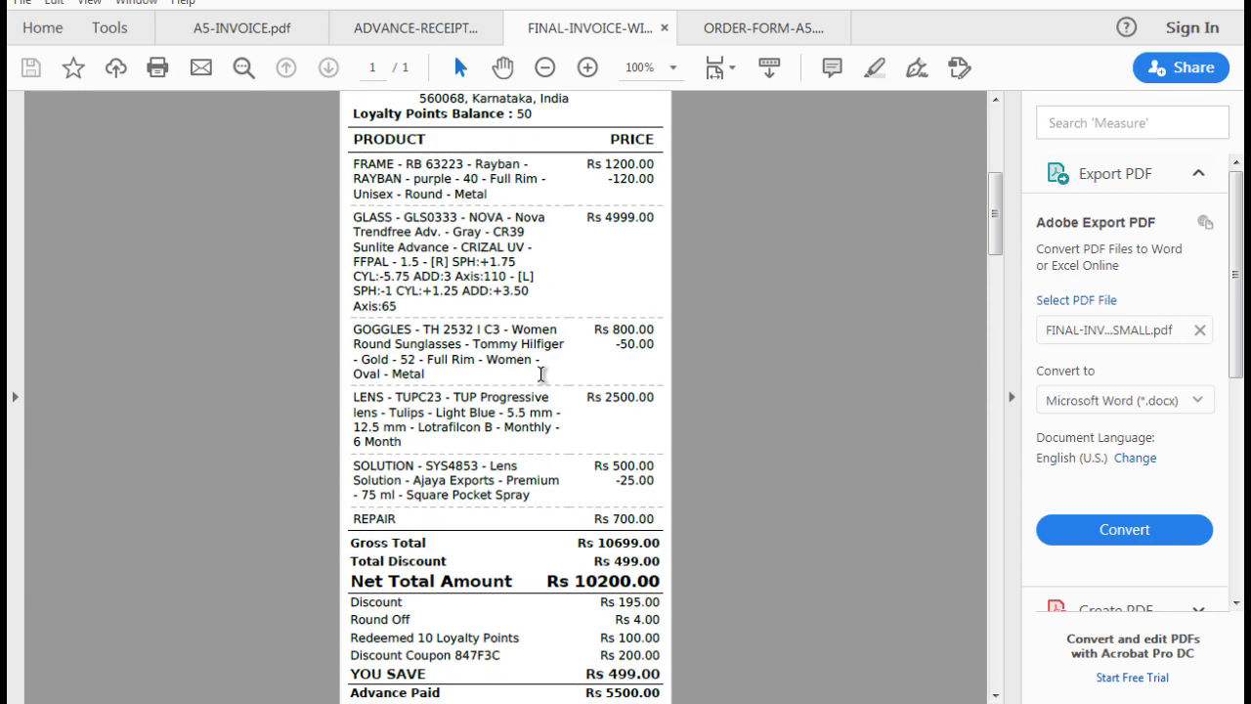
Return to the advance receipt and A5-INVOICE.pdf and look over the A5 invoice
left_click(396, 29)
left_click(254, 27)
scroll(506, 391, "down", 2)
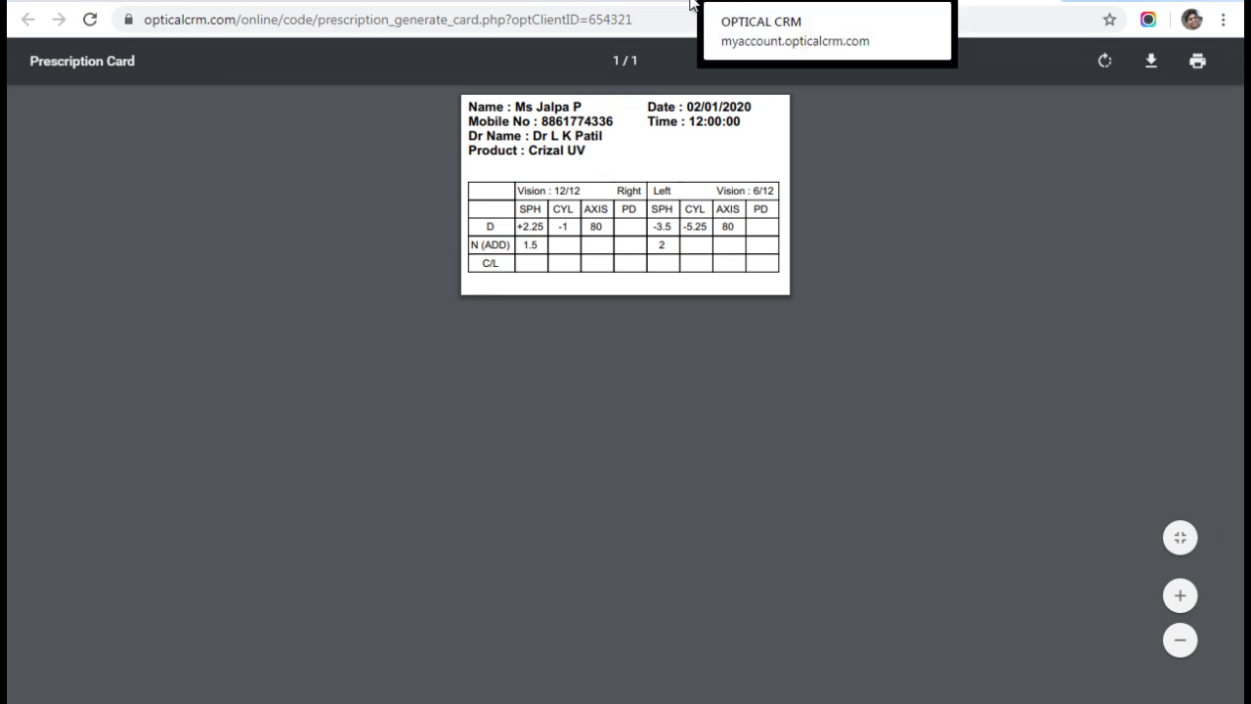
Switch from the prescription card back to the Optical CRM page and view the Ledgers page of the accounts section
left_click(98, 1)
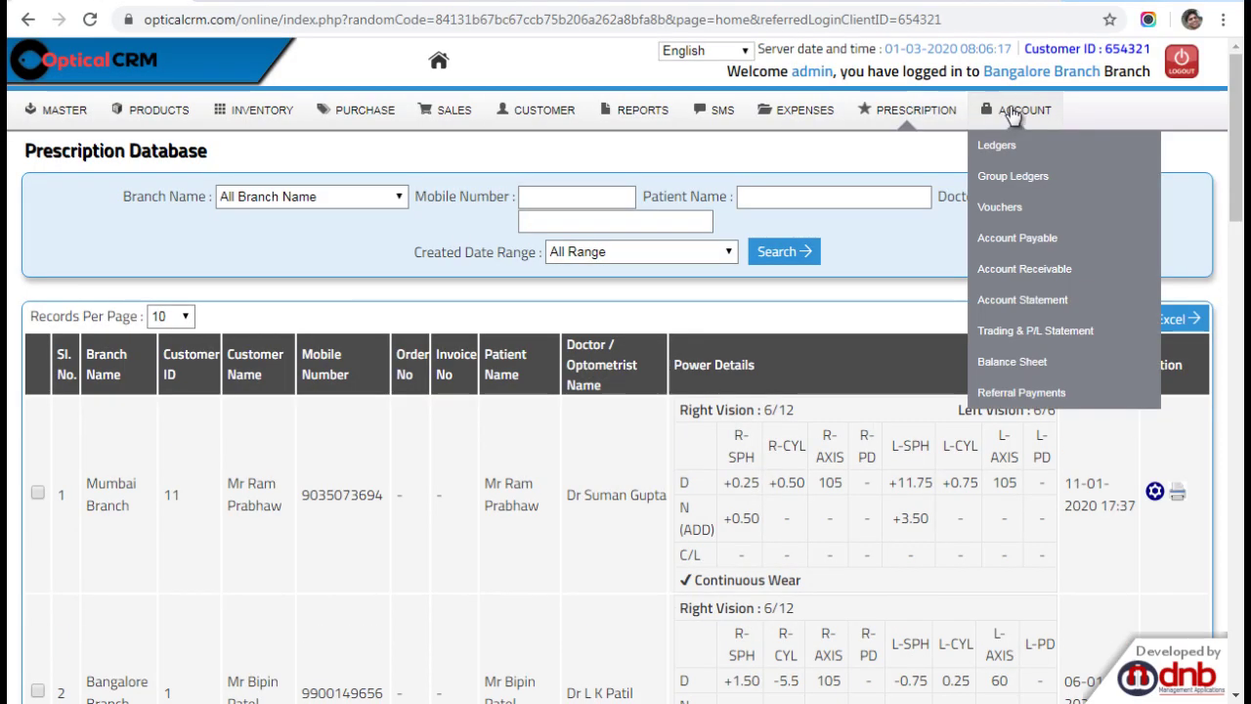
left_click(1011, 107)
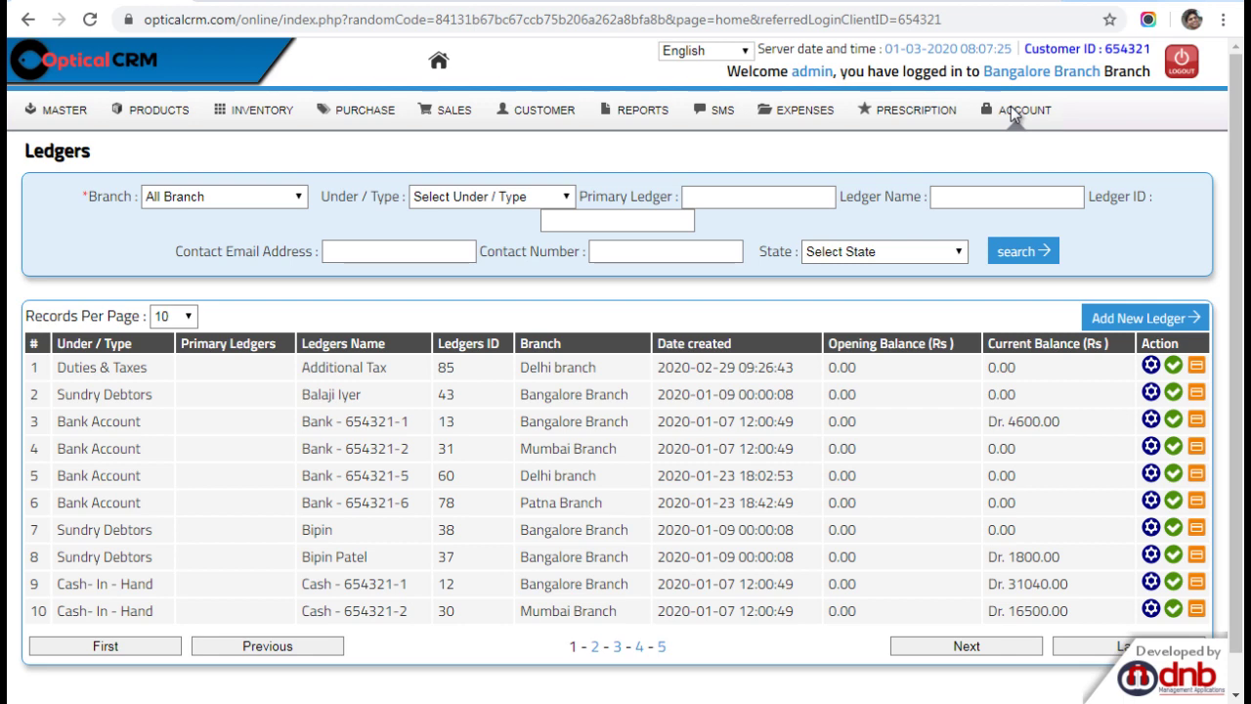
mouse_move(43, 135)
mouse_move(1007, 127)
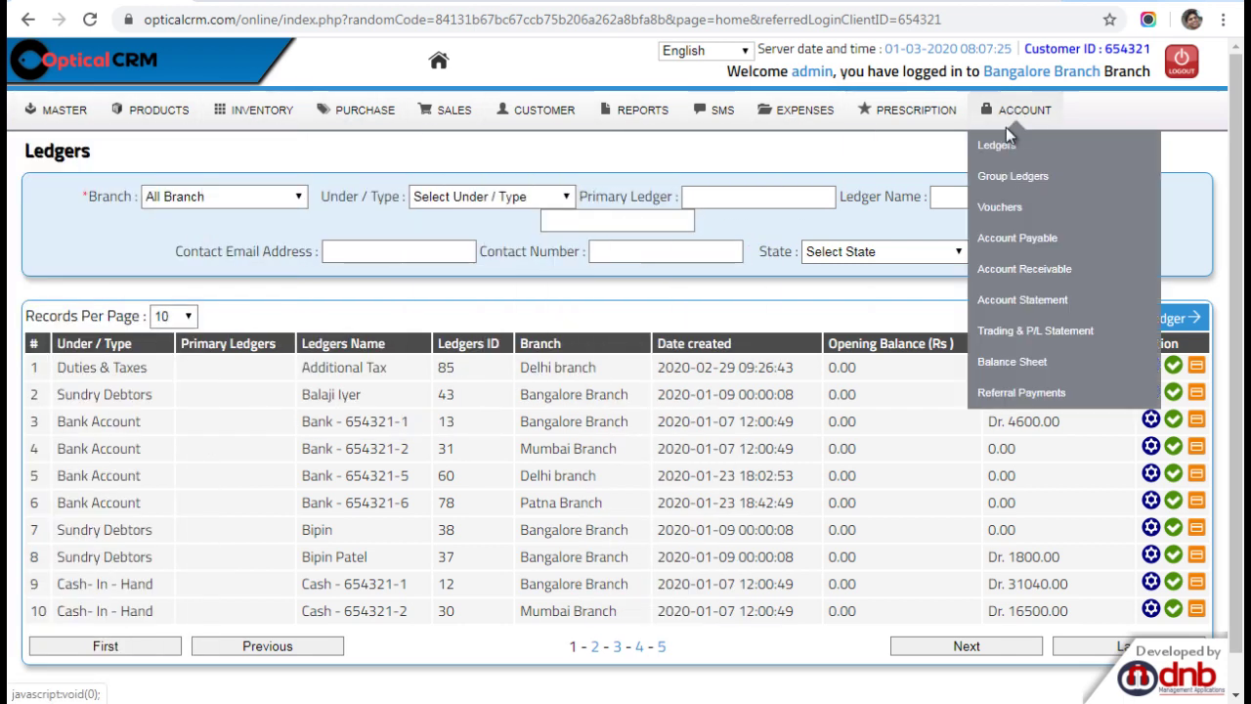
left_click(1020, 143)
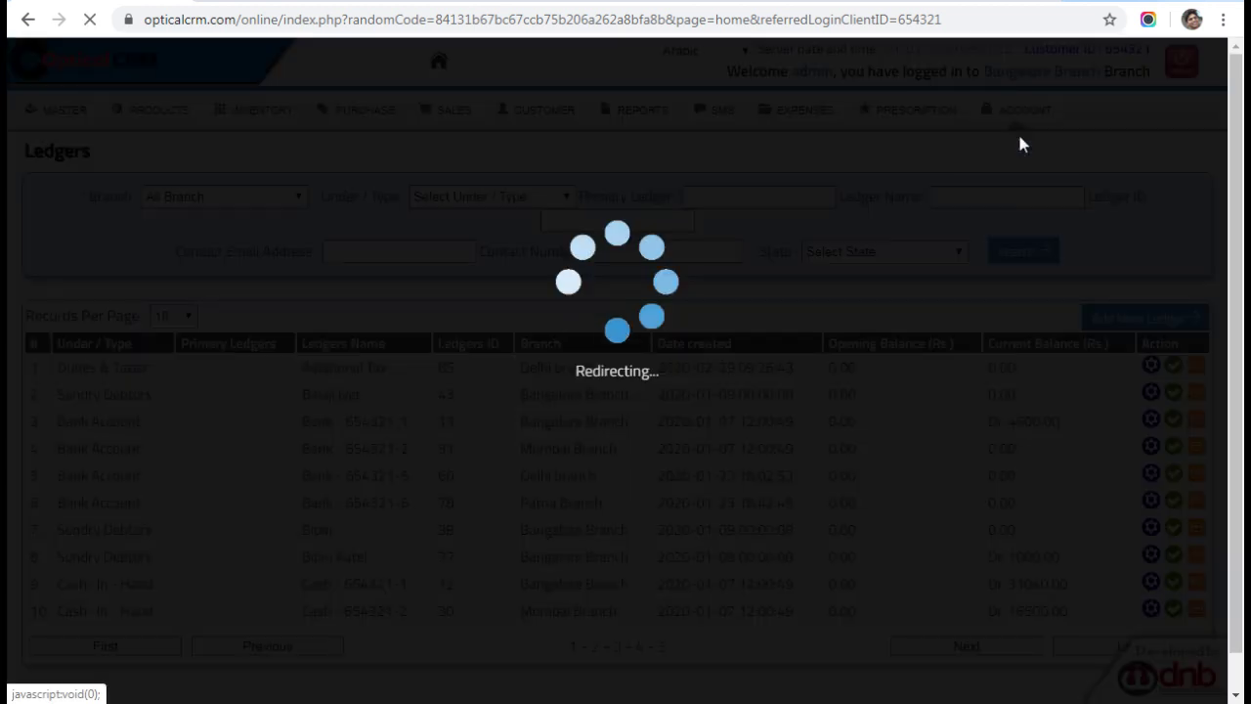
mouse_move(1020, 143)
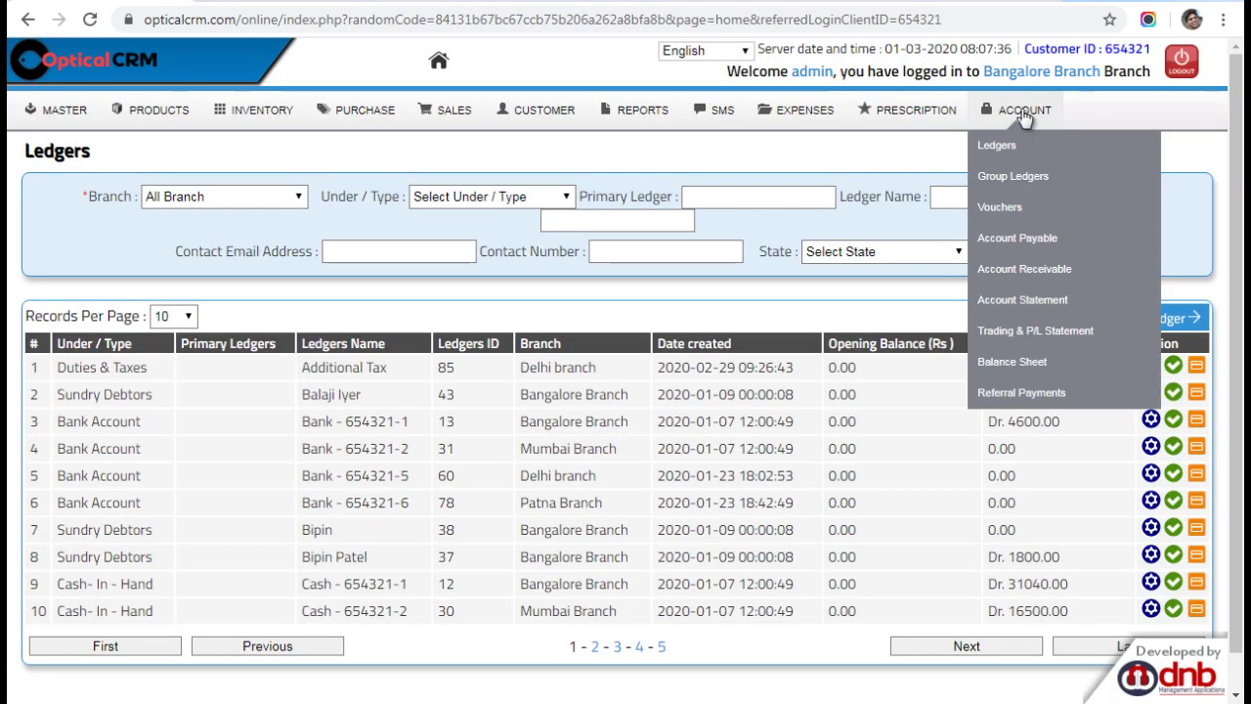
View the Vouchers list, open the Add New Voucher form and examine the available voucher types
left_click(1009, 209)
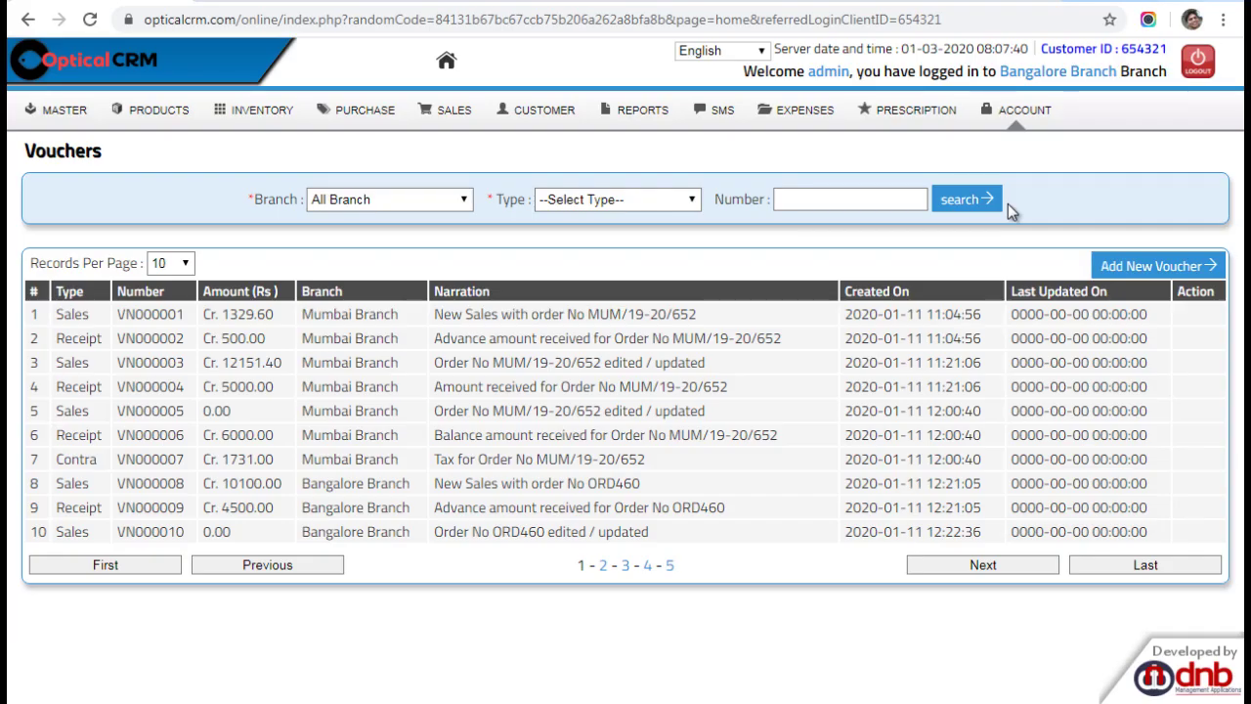
double_click(80, 342)
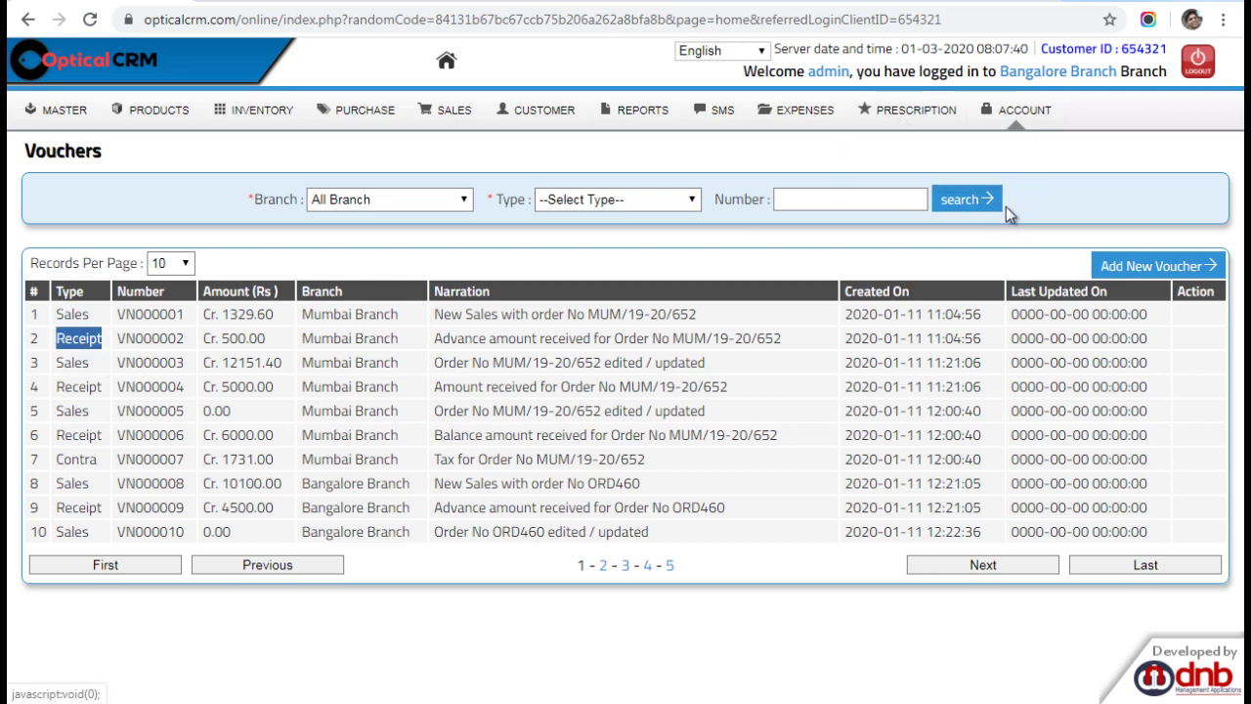
left_click(1157, 261)
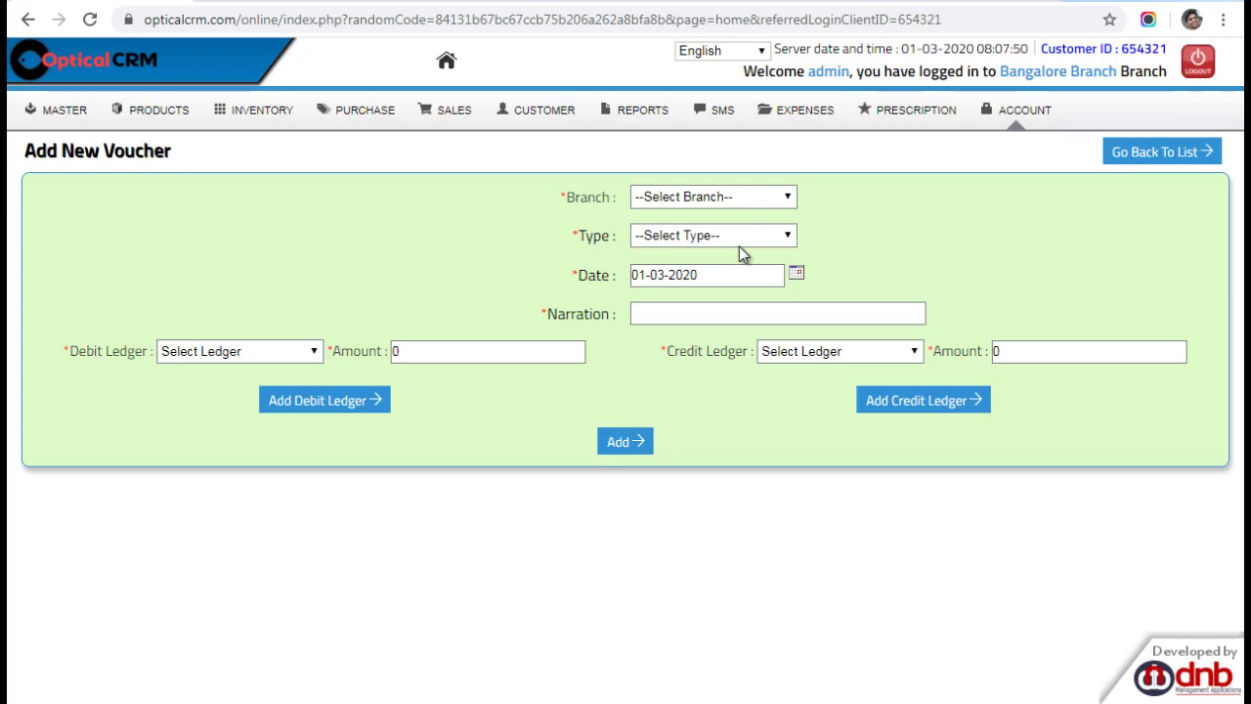
left_click(739, 245)
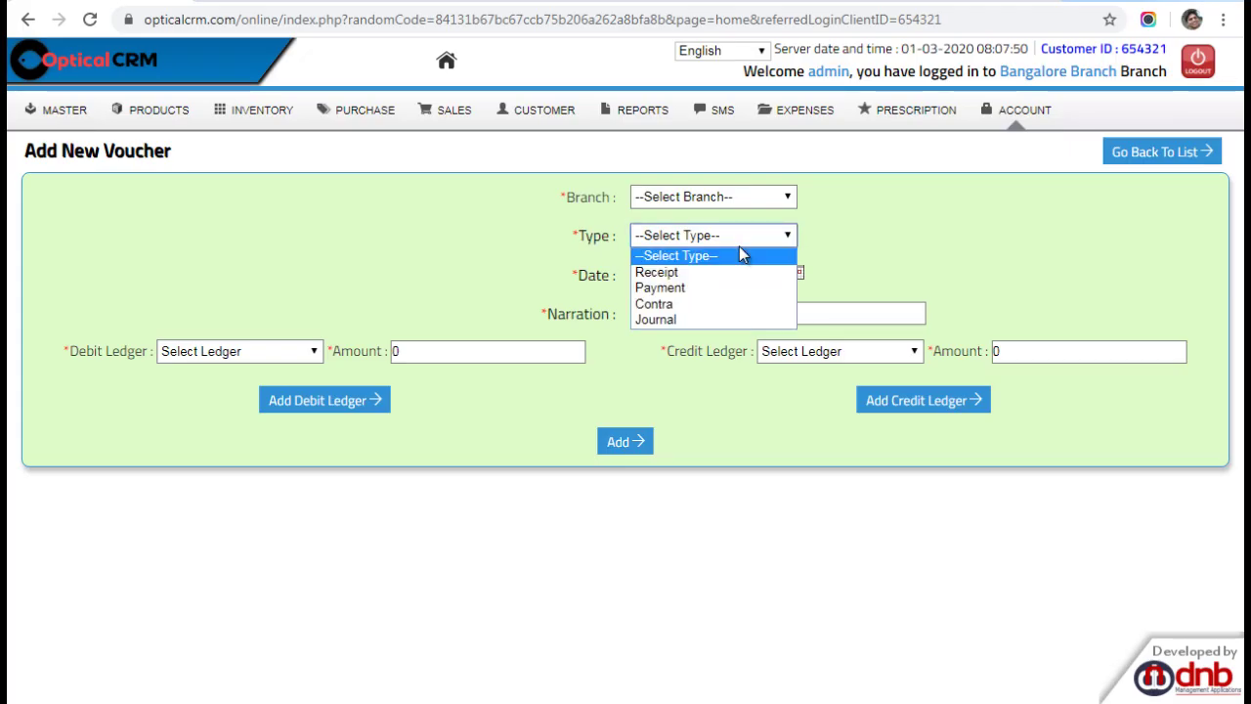
left_click(886, 243)
View the Account Payable page and the Account Receivable page, highlighting the first receivable ledger's code
mouse_move(1007, 117)
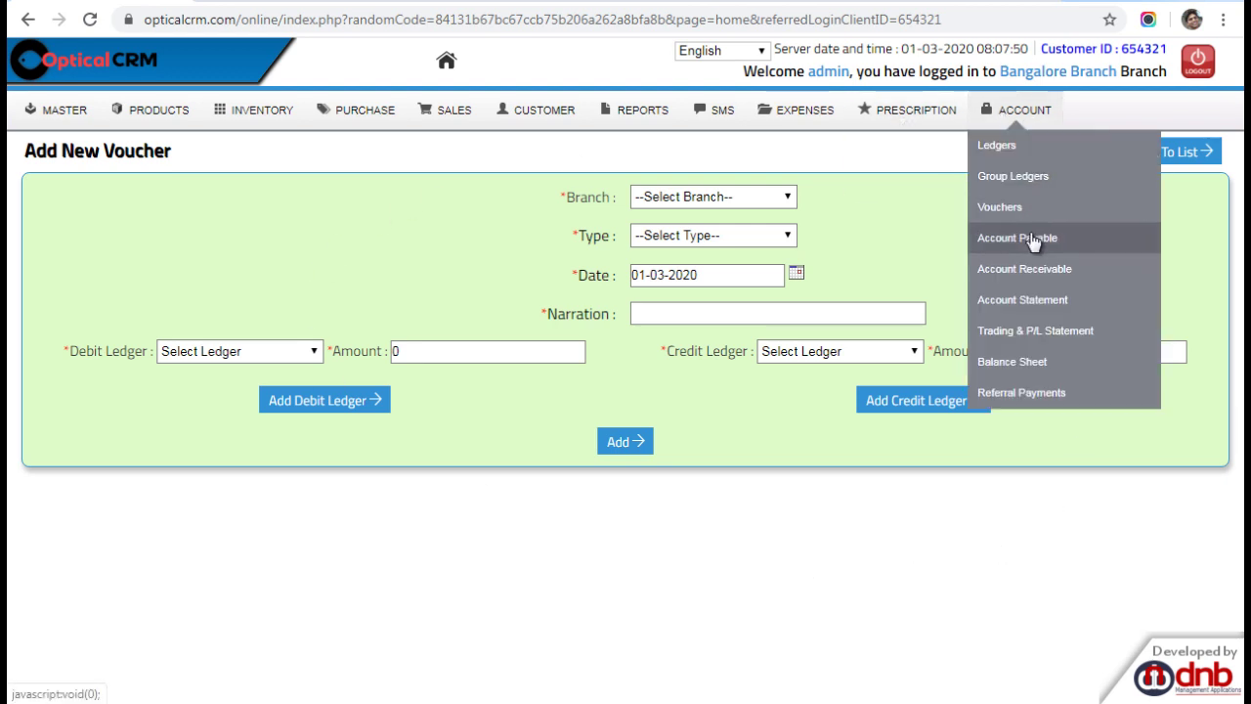
left_click(1032, 239)
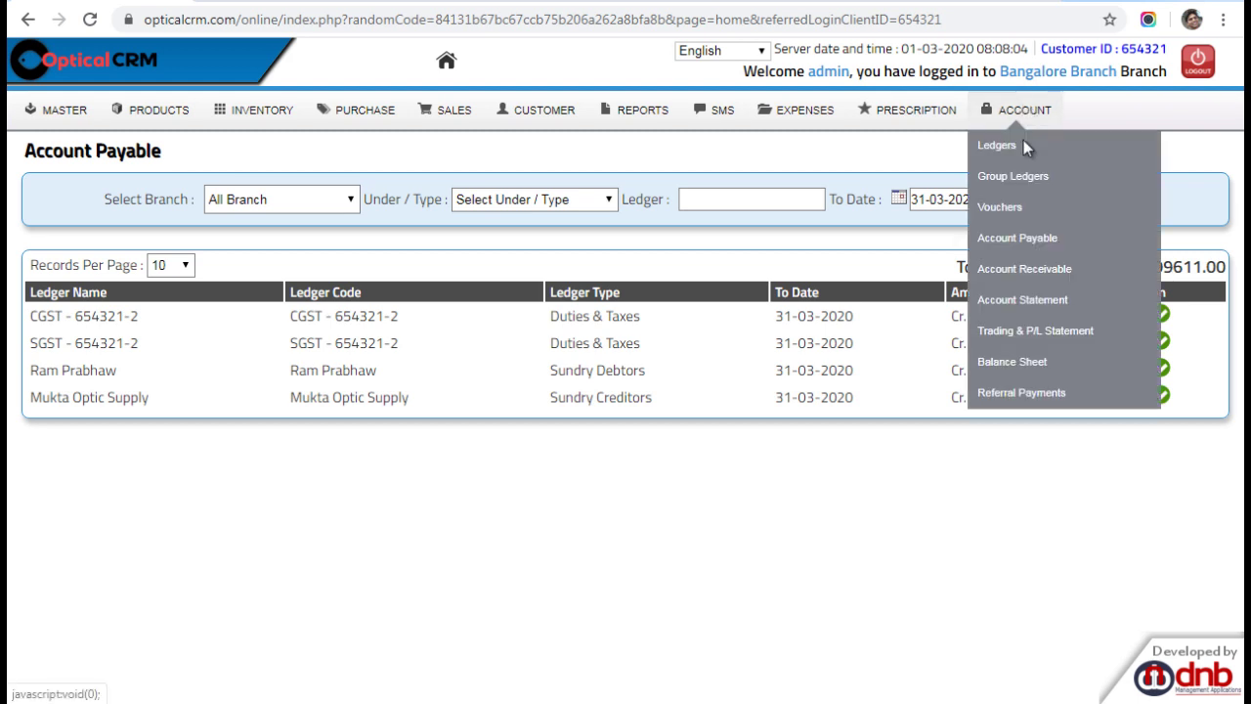
left_click(1037, 268)
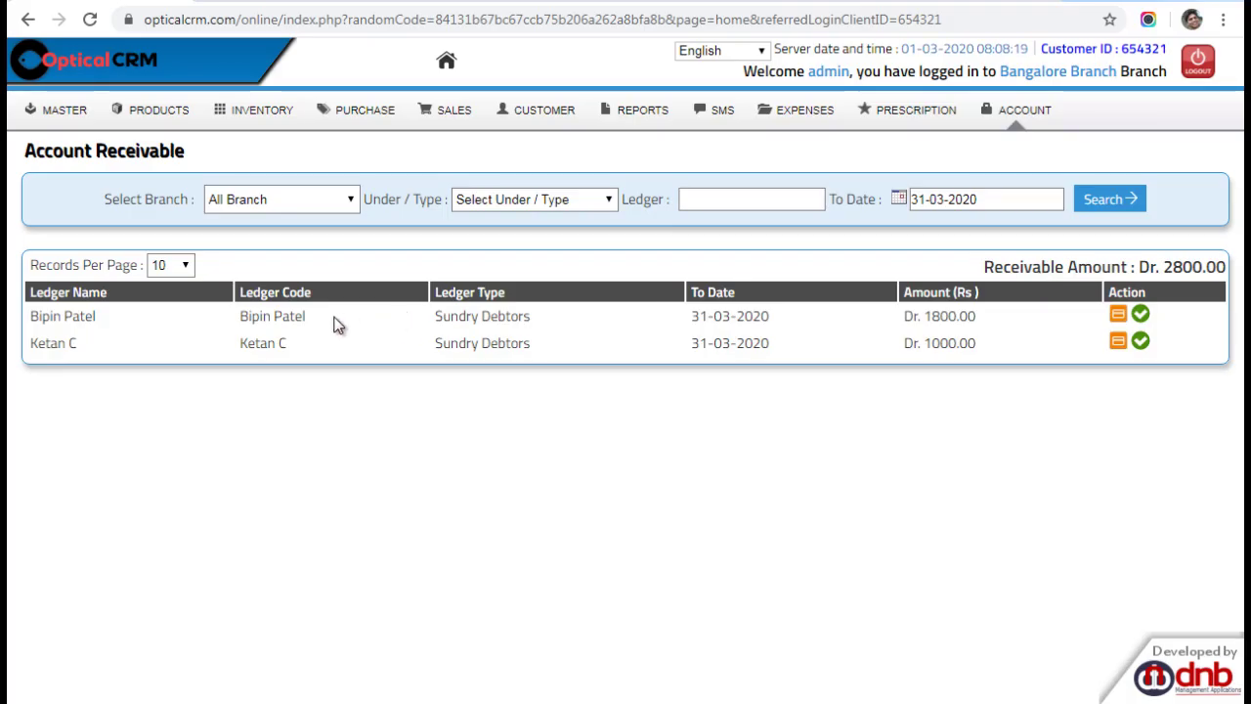
left_click_drag(336, 323, 238, 316)
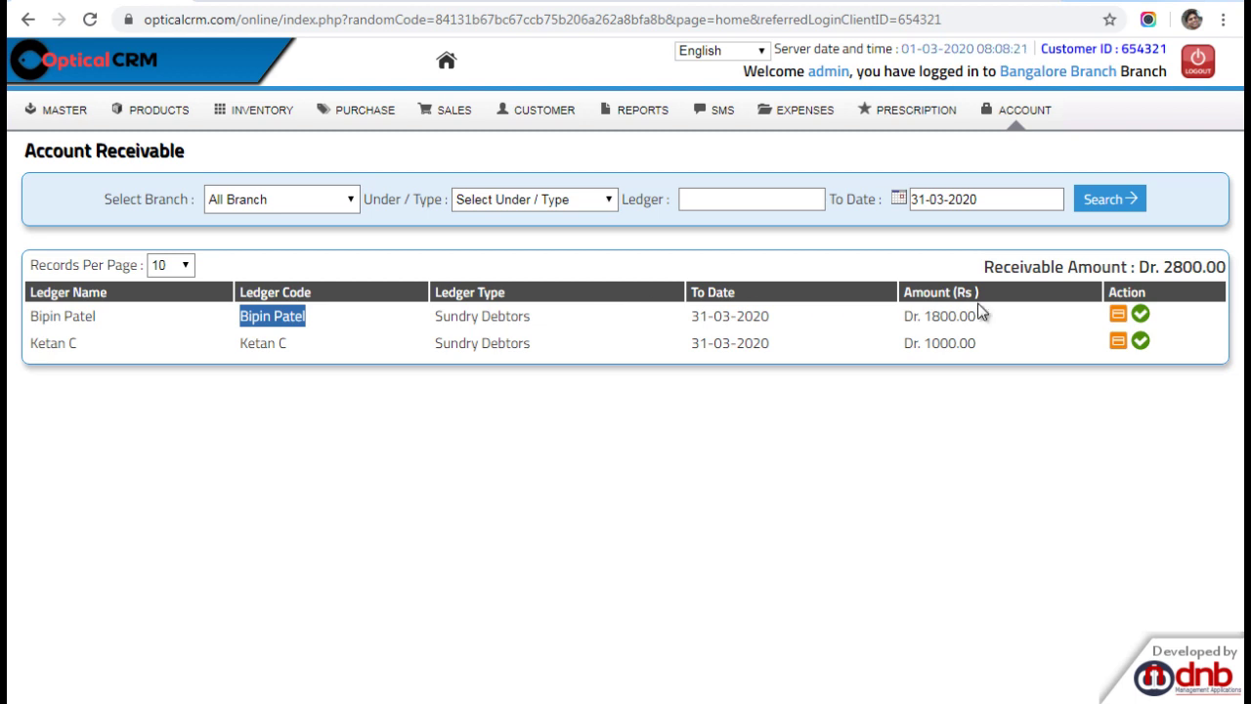
Generate the Trading & P/L Statement for the current financial year and look over its trading account
mouse_move(1022, 108)
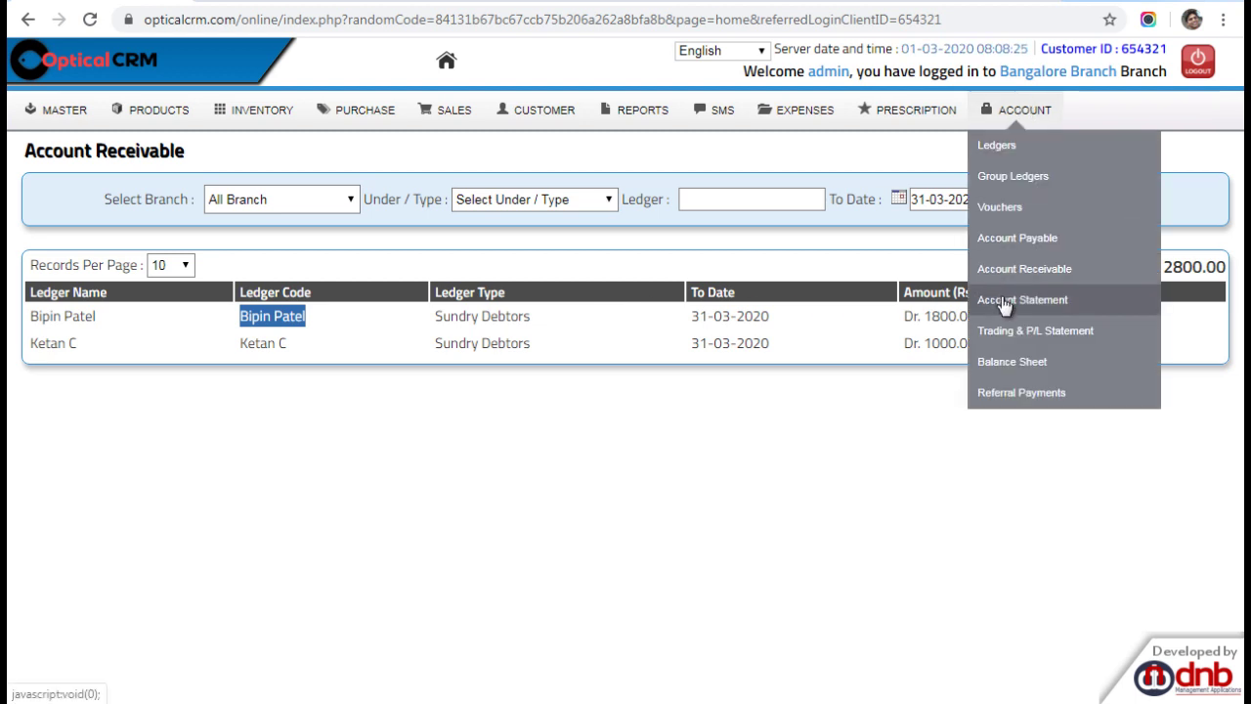
left_click(1017, 337)
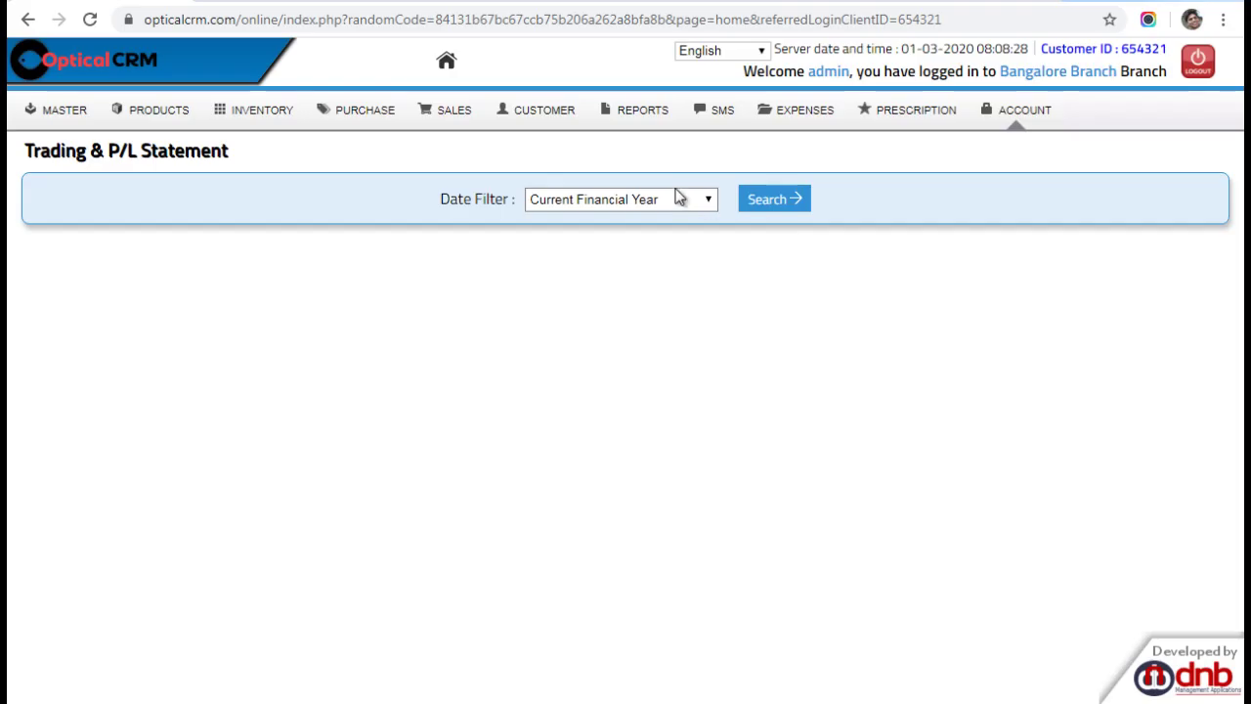
left_click(671, 201)
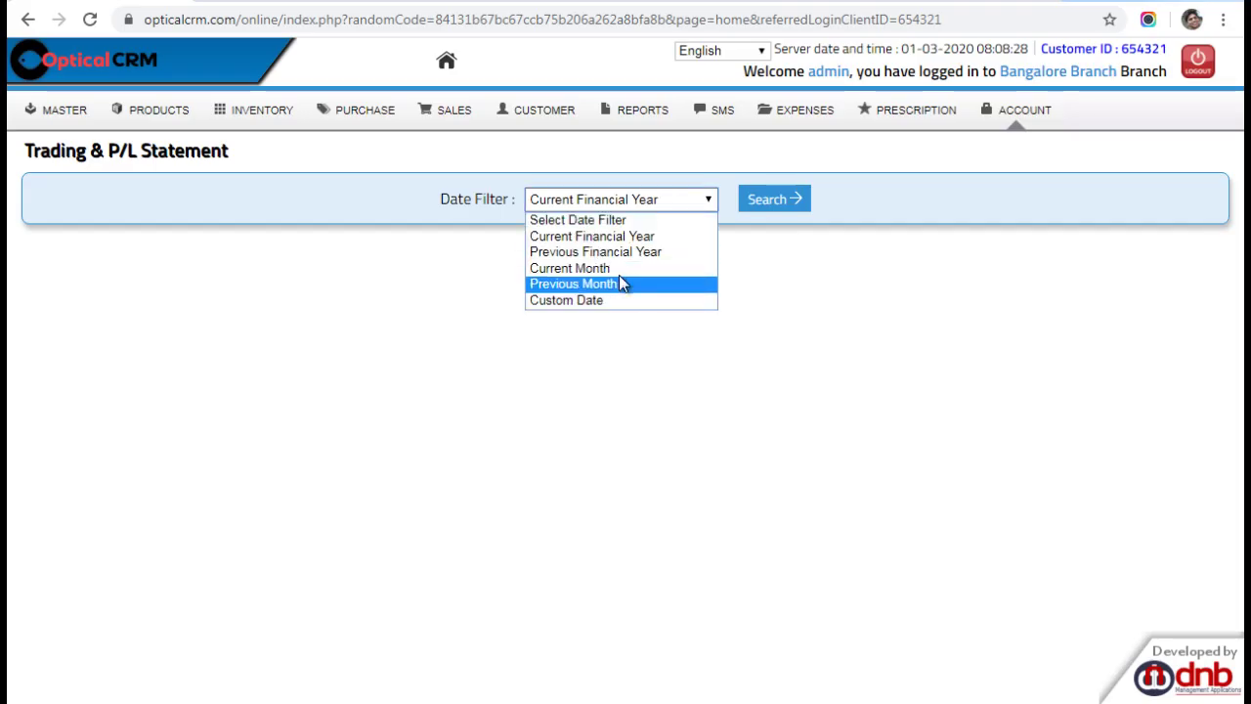
left_click(782, 192)
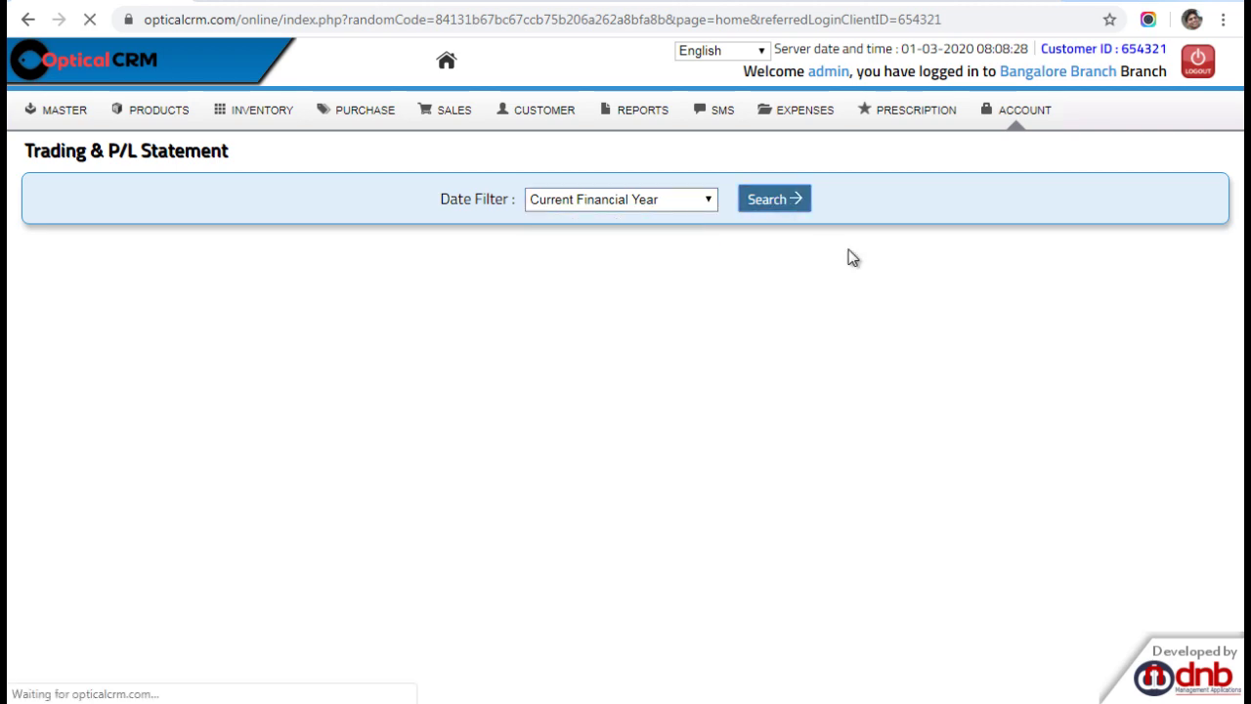
scroll(849, 257, "down", 4)
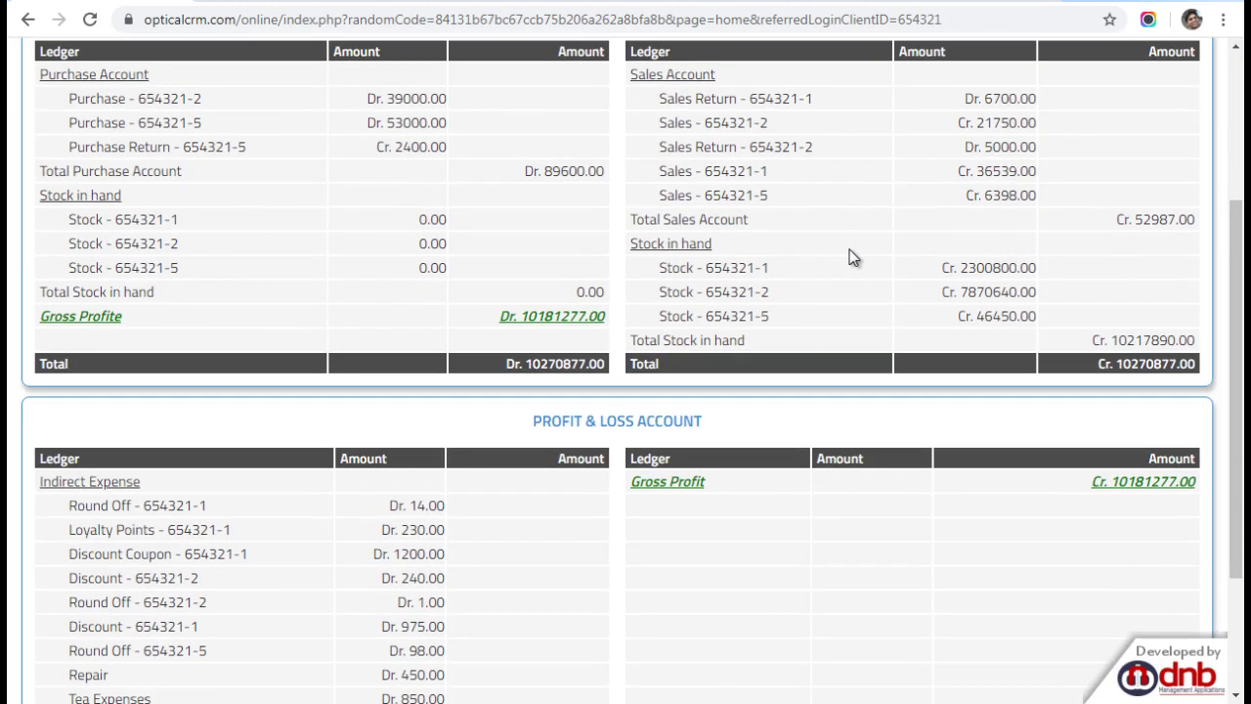
scroll(831, 296, "up", 3)
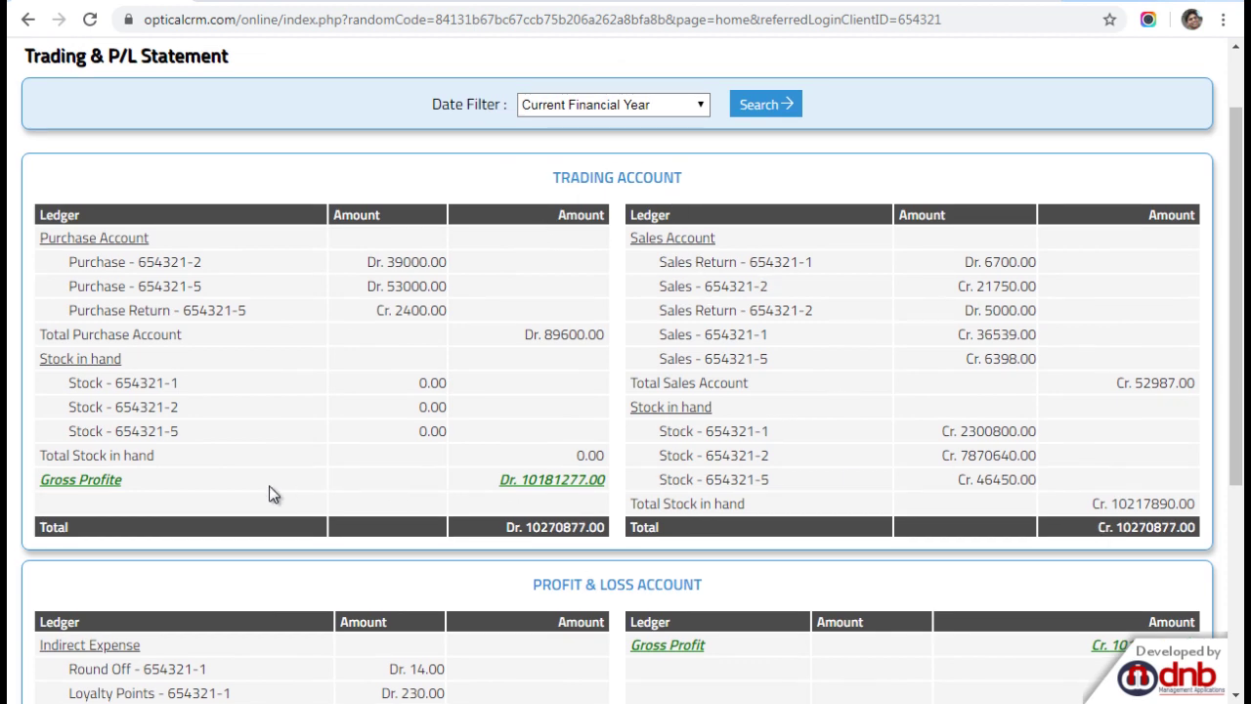
Examine the gross profit, the total indirect expense and the loyalty points and discount ledgers, highlighting each in the statement
left_click_drag(528, 479, 585, 479)
scroll(585, 481, "down", 4)
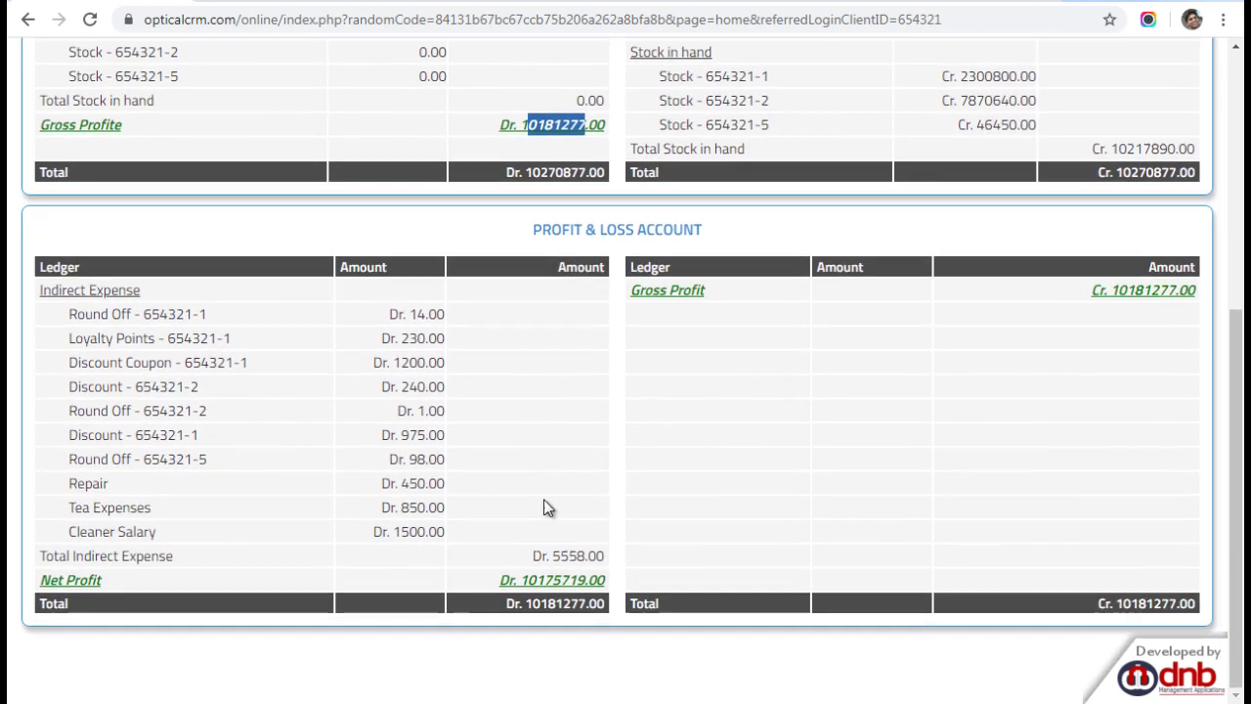
left_click_drag(533, 555, 598, 577)
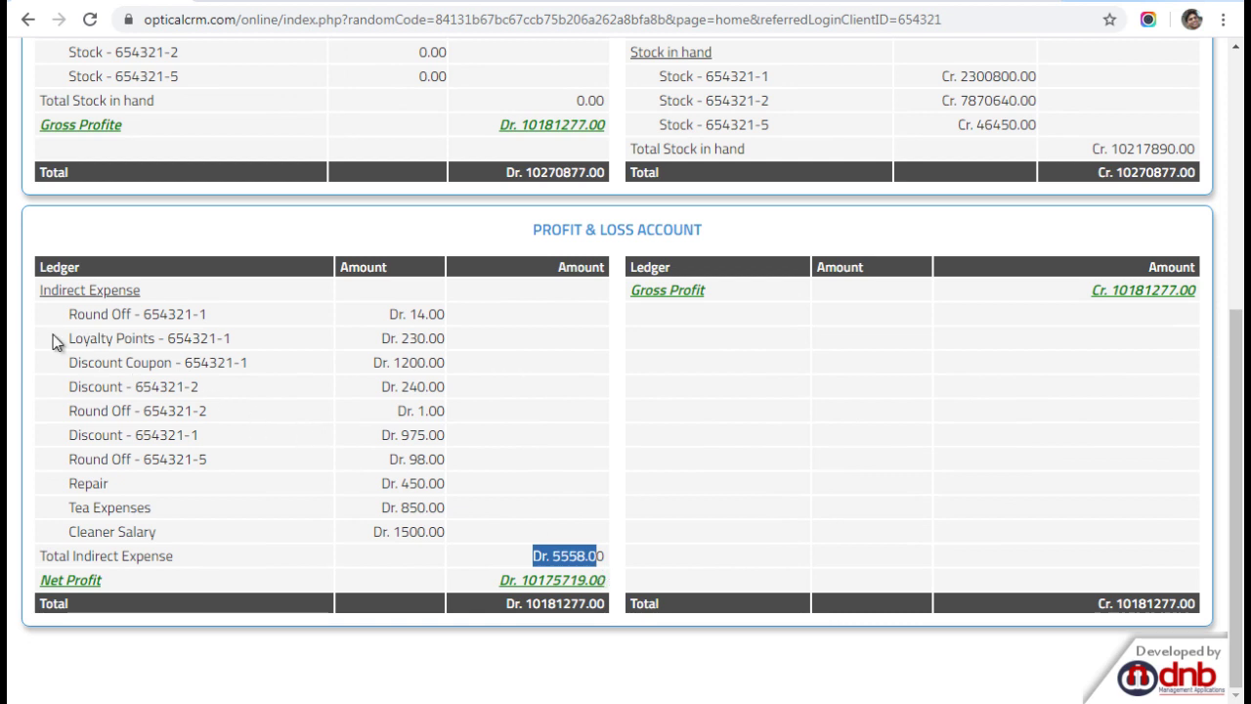
left_click_drag(101, 335, 111, 394)
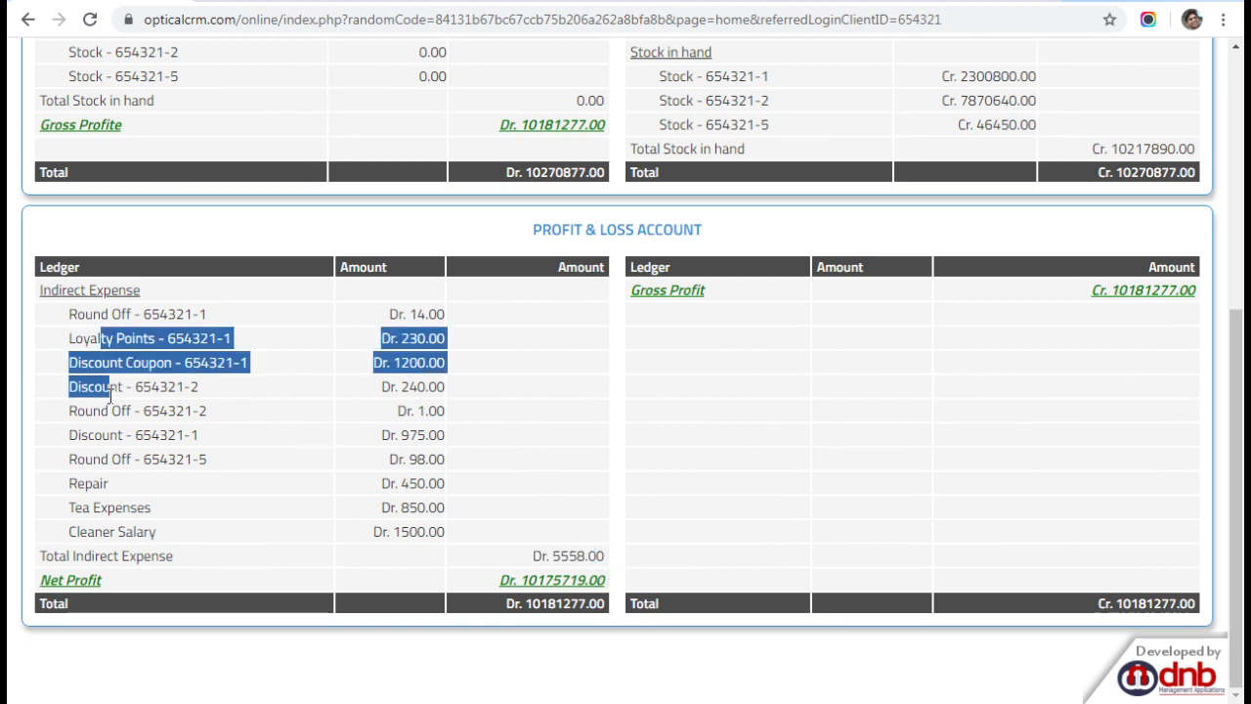
scroll(111, 394, "up", 3)
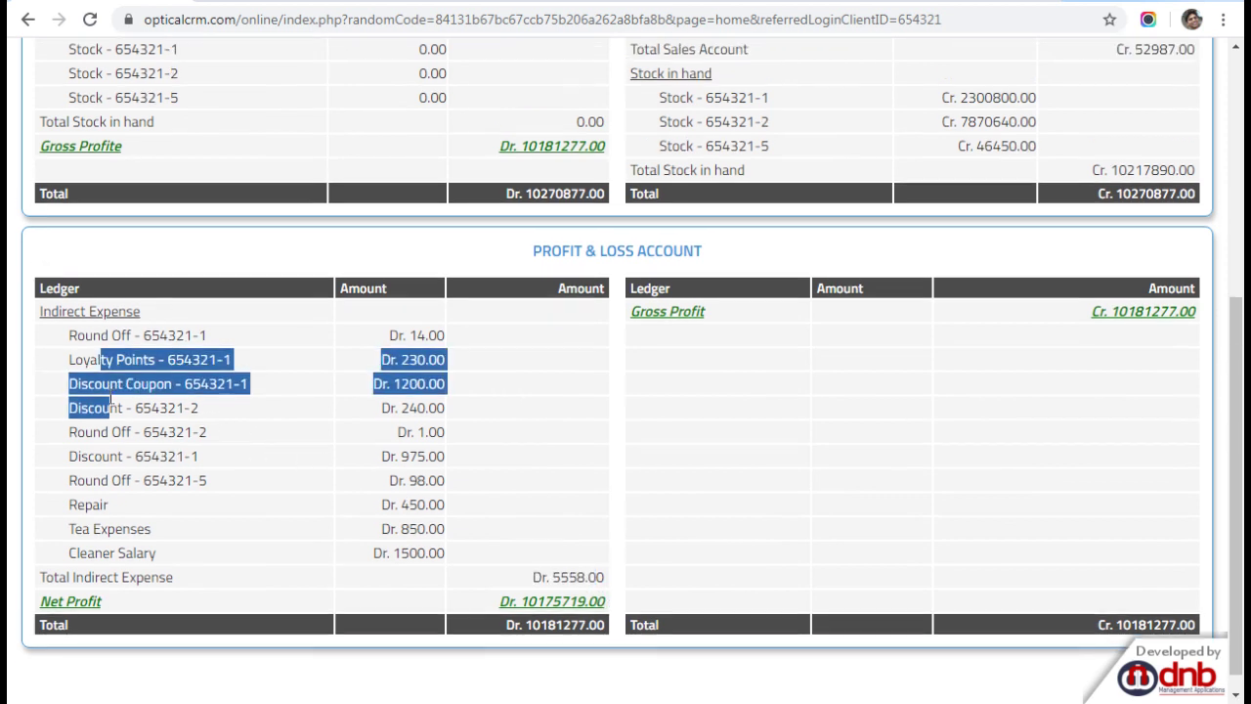
scroll(109, 396, "up", 2)
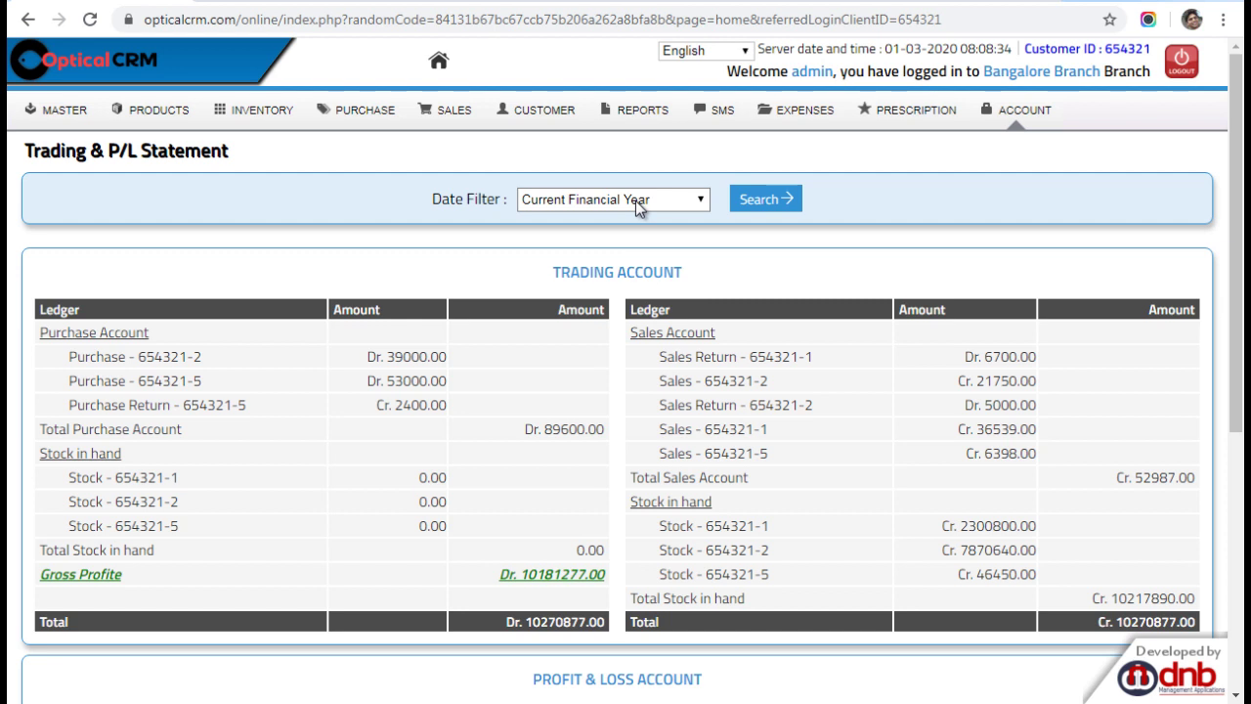
Return to the dashboard and highlight the customer care e-mail in the training and support section
left_click(445, 60)
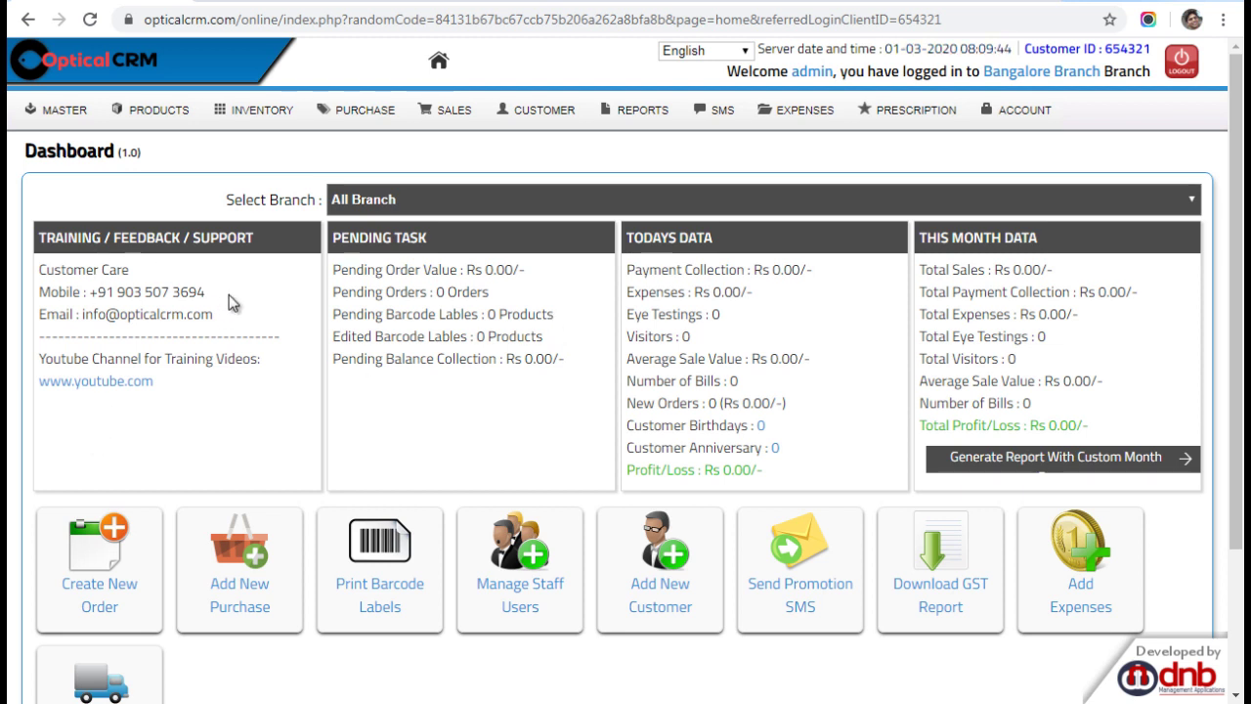
left_click_drag(235, 321, 84, 318)
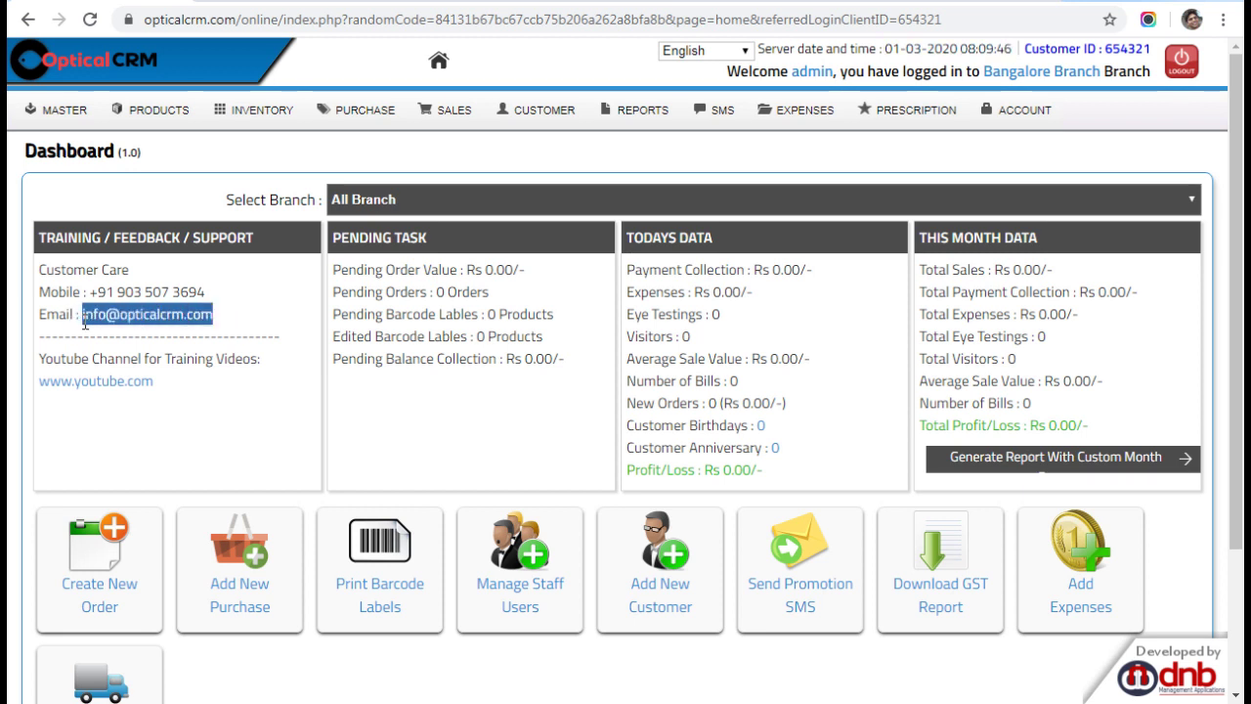